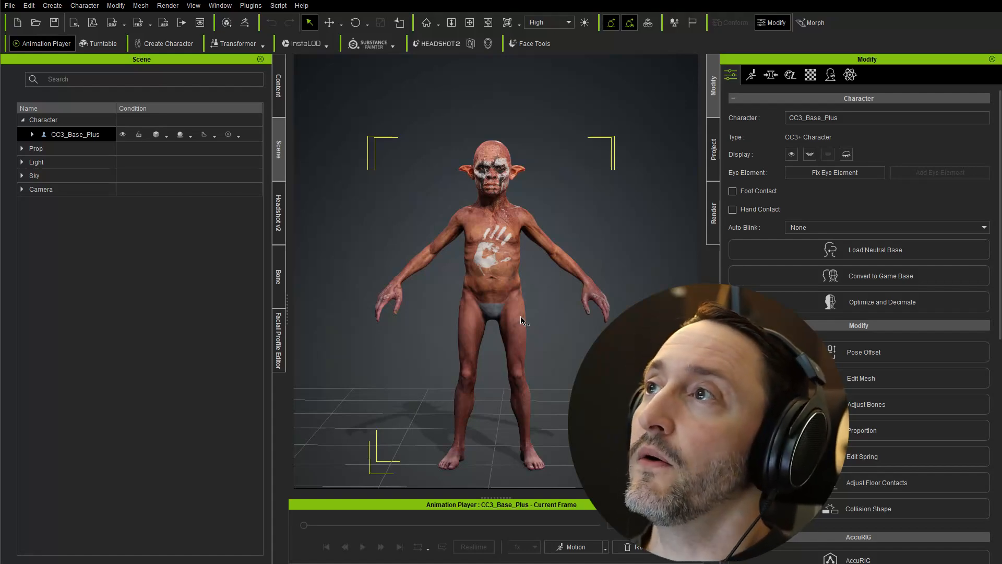
Step: Open the Edit Facial tool for the CC3_Base_Plus character with its head shown in close-up
{"action": "scroll", "coordinate": [485, 385], "scroll_direction": "up", "scroll_amount": 6}
{"action": "middle_click_drag", "start_coordinate": [524, 196], "coordinate": [516, 370]}
{"action": "scroll", "coordinate": [496, 293], "scroll_direction": "up", "scroll_amount": 4}
{"action": "middle_click_drag", "start_coordinate": [470, 219], "coordinate": [523, 264]}
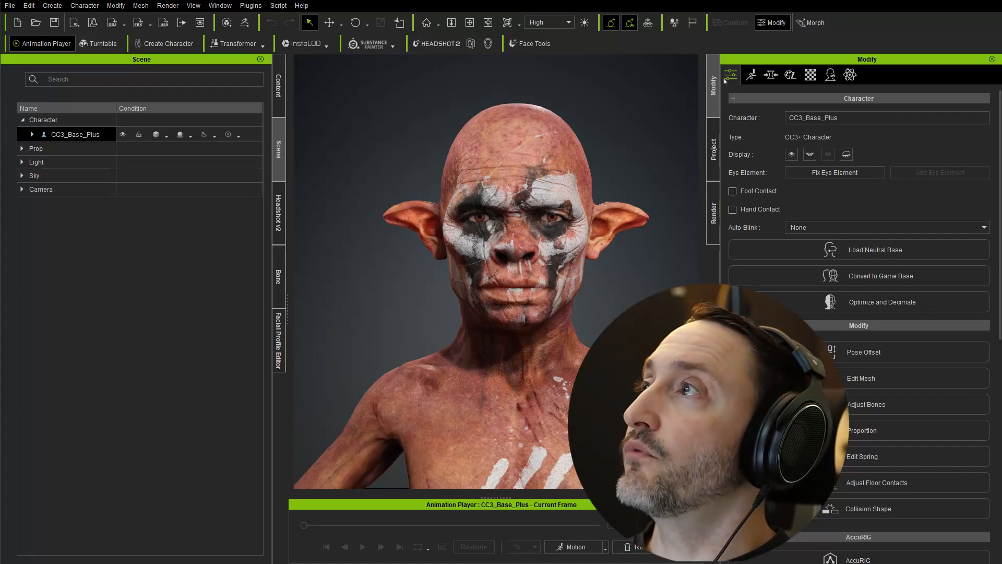
{"action": "left_click", "coordinate": [751, 75]}
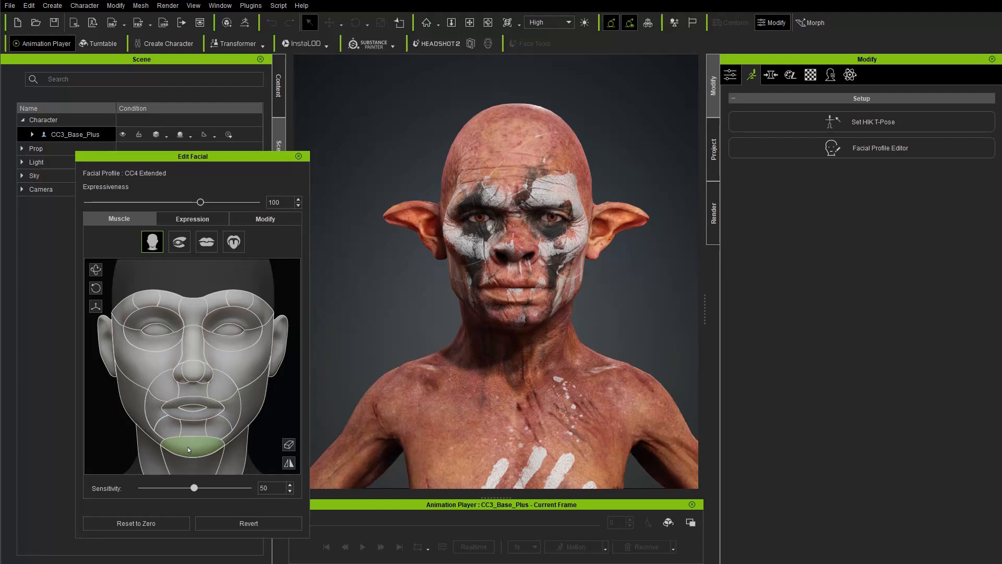
Step: Test the face rig by pulling the chin muscle down and moving the mouth region, resetting the face to zero after each test
{"action": "left_click_drag", "start_coordinate": [187, 447], "coordinate": [184, 501]}
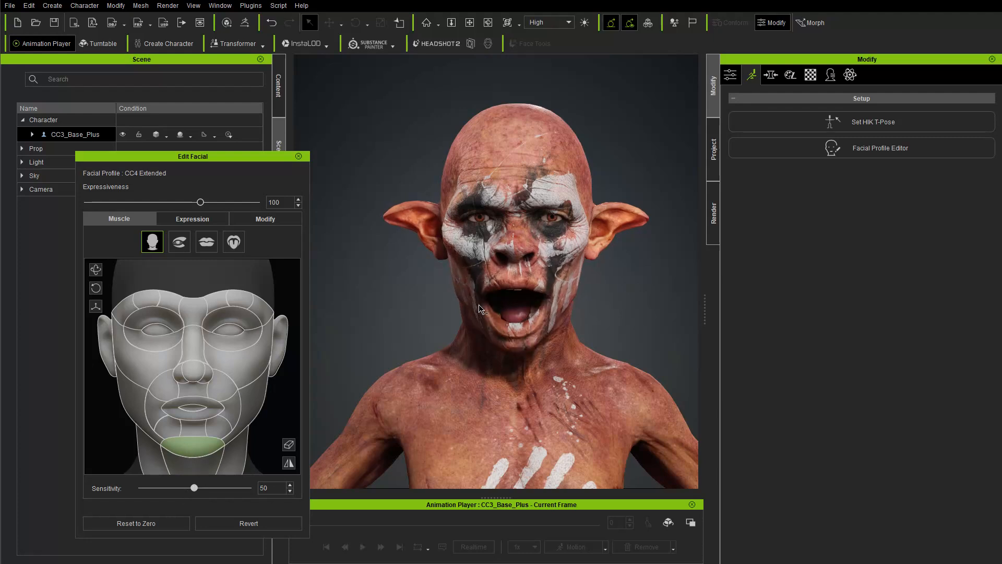
{"action": "left_click", "coordinate": [144, 523]}
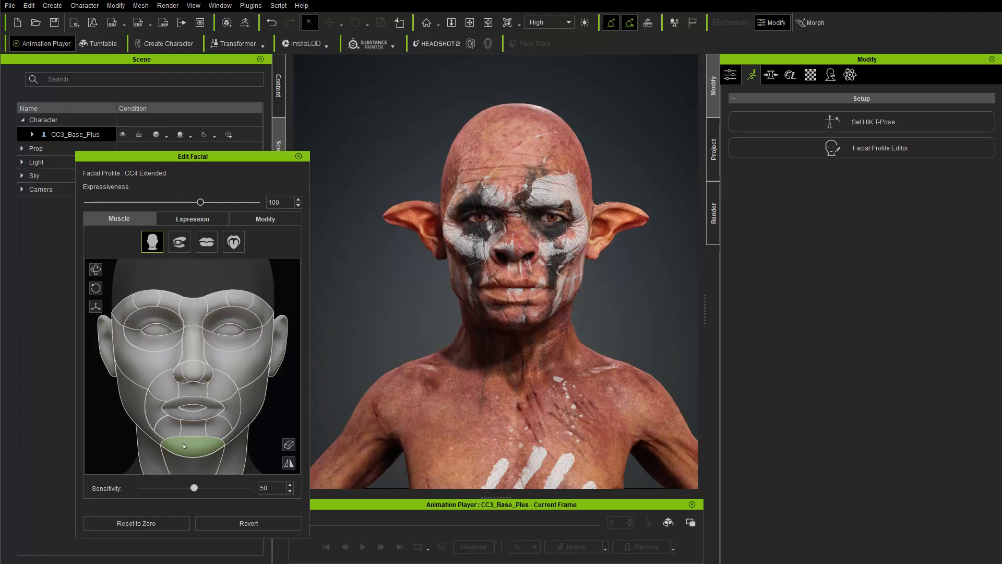
{"action": "left_click_drag", "start_coordinate": [199, 419], "coordinate": [192, 370]}
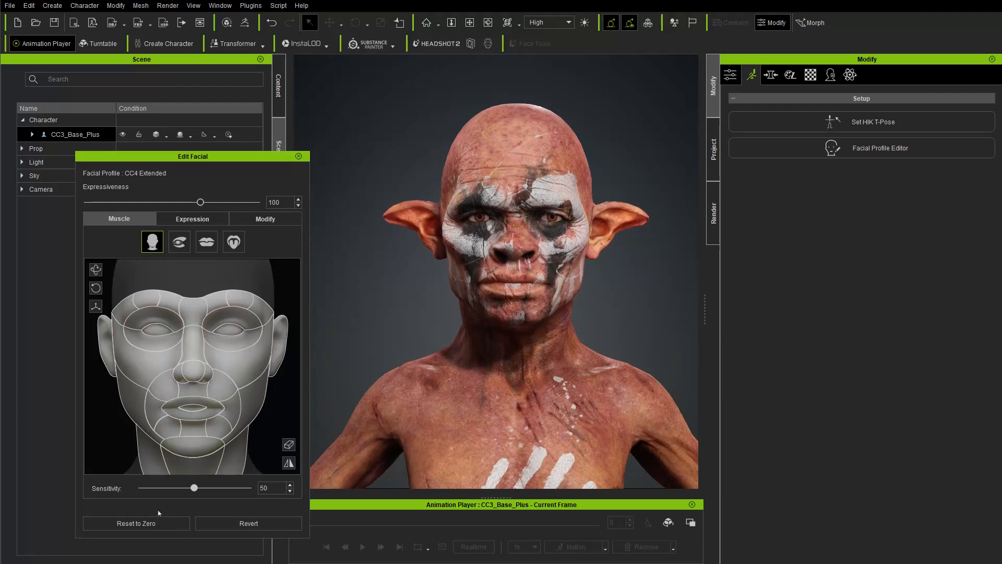
{"action": "left_click", "coordinate": [137, 523]}
Step: Pull the lips muscle upward, inspect the face from several angles, and close the facial editor
{"action": "left_click_drag", "start_coordinate": [206, 417], "coordinate": [194, 297]}
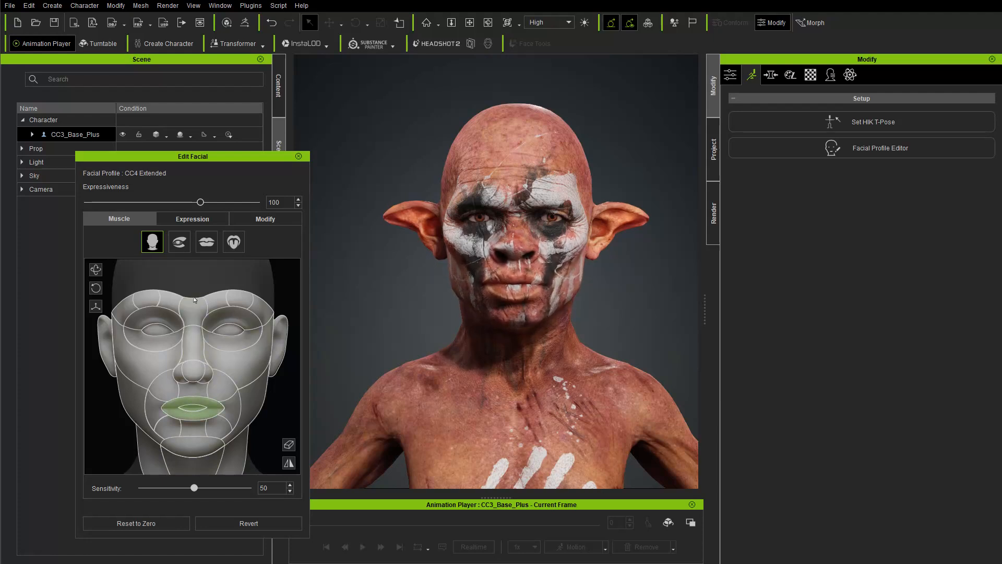
{"action": "left_click_drag", "start_coordinate": [362, 342], "coordinate": [594, 338]}
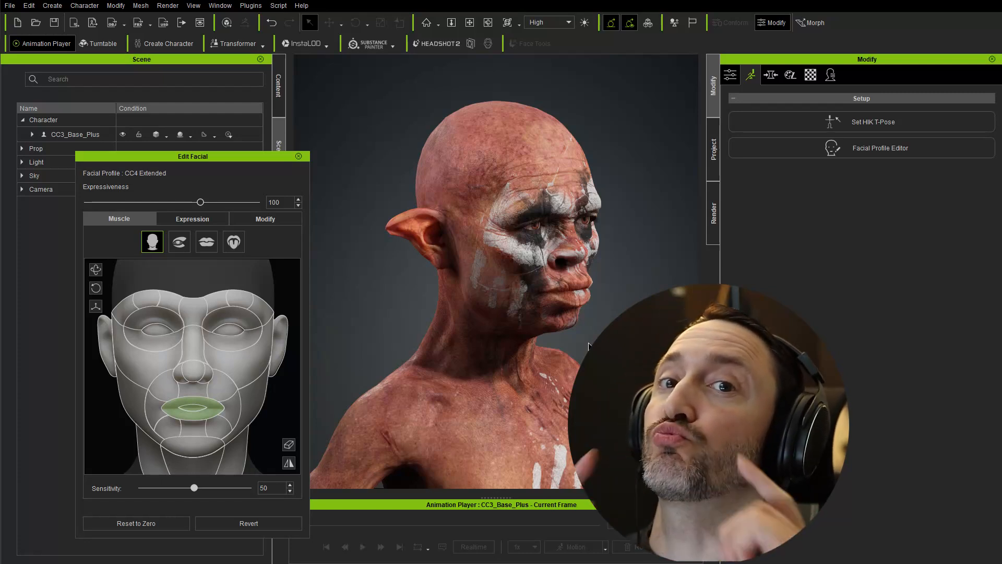
{"action": "right_click_drag", "start_coordinate": [584, 316], "coordinate": [514, 295]}
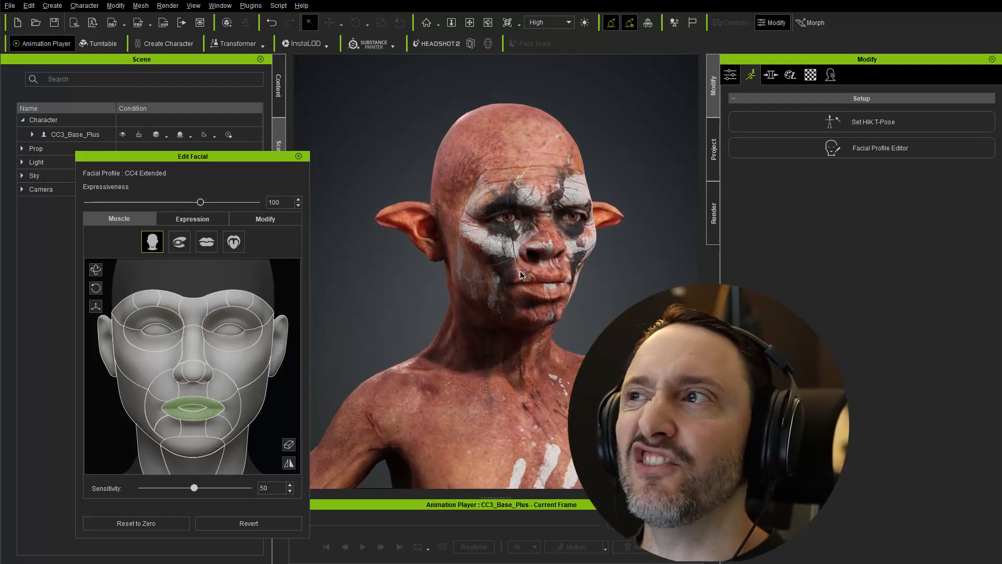
{"action": "right_click_drag", "start_coordinate": [586, 325], "coordinate": [491, 319]}
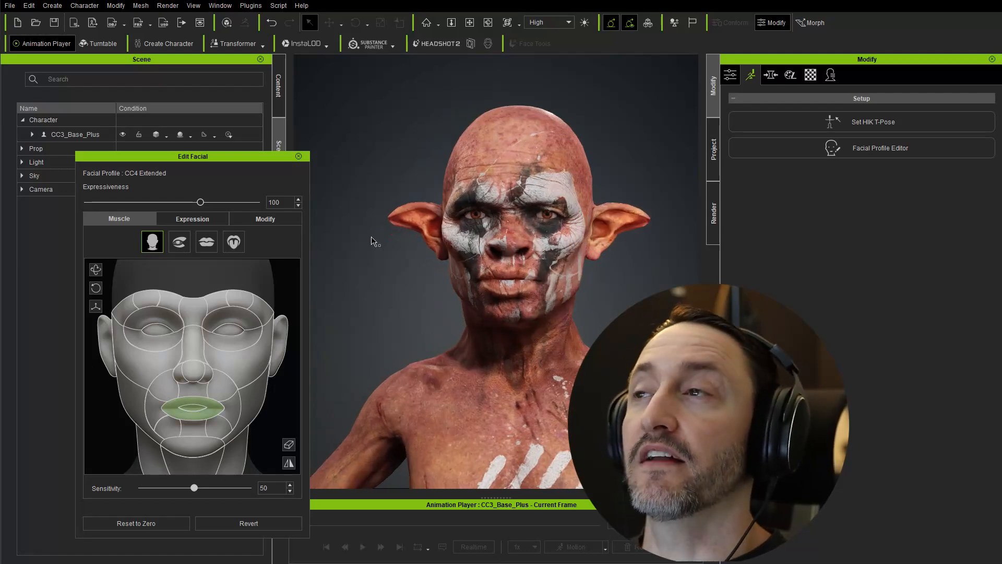
{"action": "left_click", "coordinate": [298, 156]}
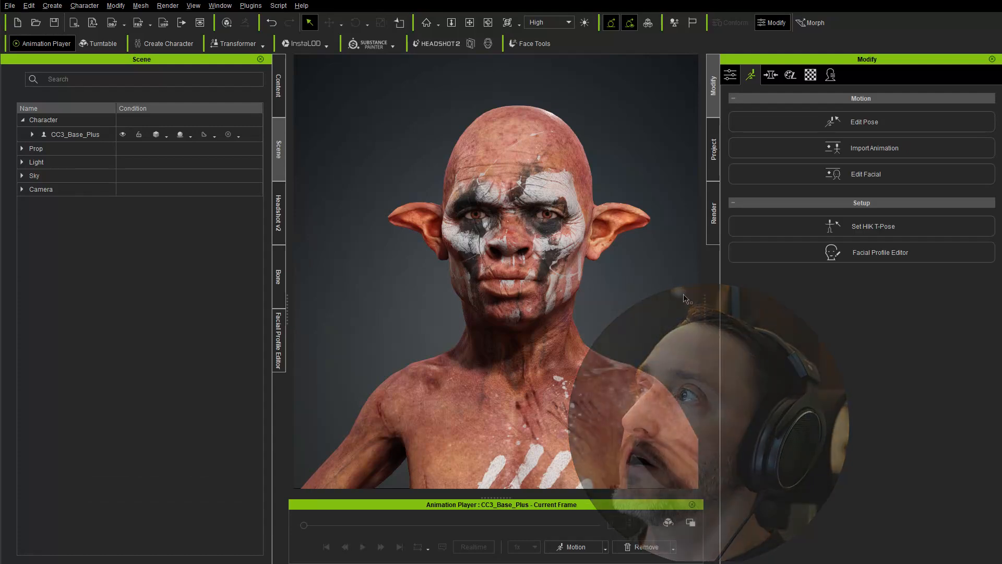
Step: Enable Check with Expressions in the character's expression wrinkle settings and select the forehead region
{"action": "left_click", "coordinate": [831, 76]}
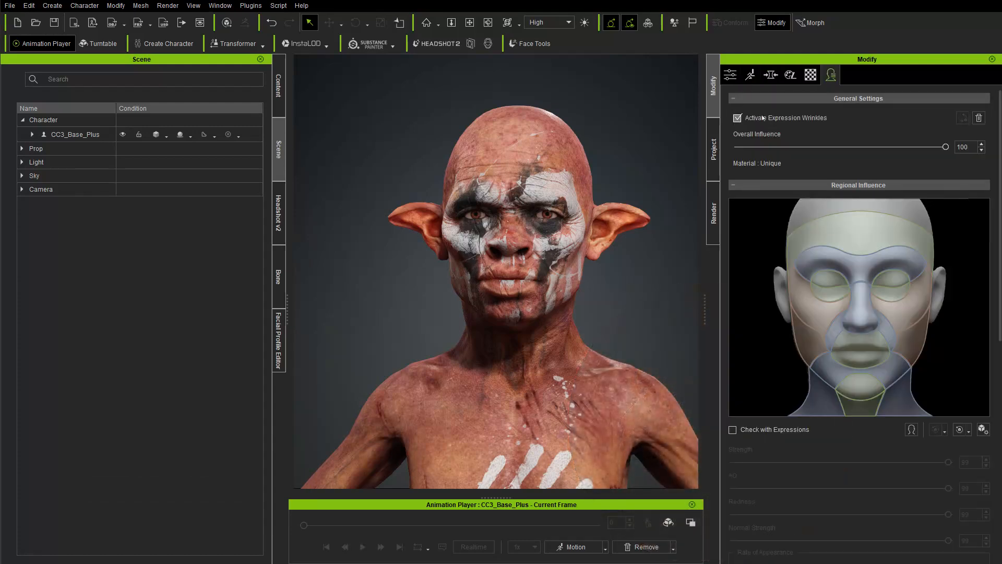
{"action": "double_click", "coordinate": [103, 137]}
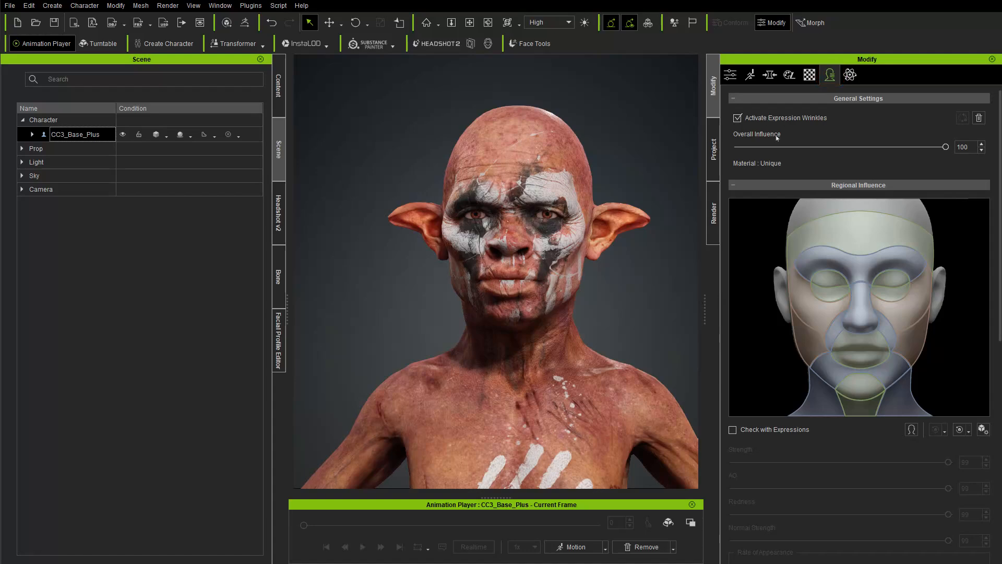
{"action": "left_click", "coordinate": [732, 431]}
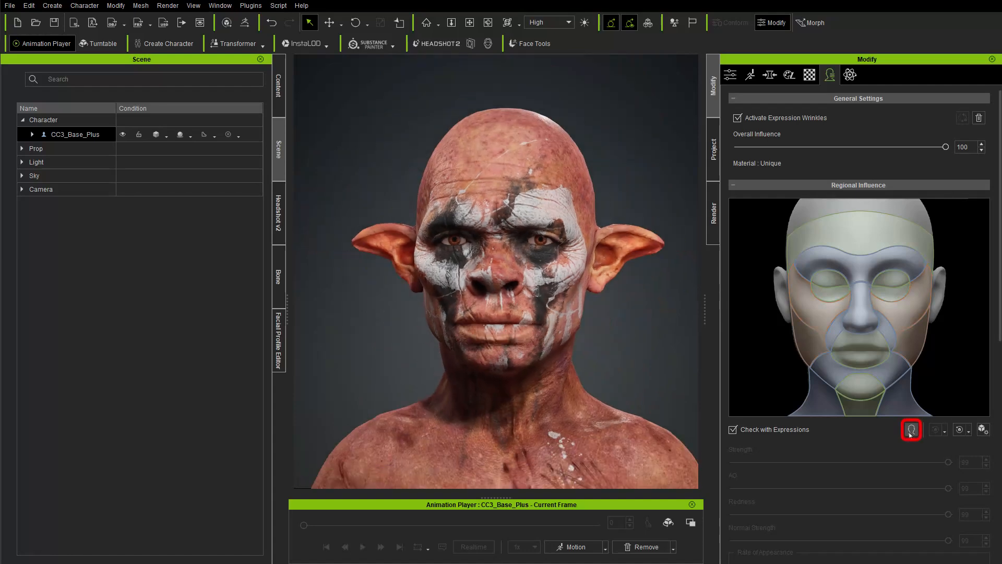
{"action": "left_click", "coordinate": [863, 244]}
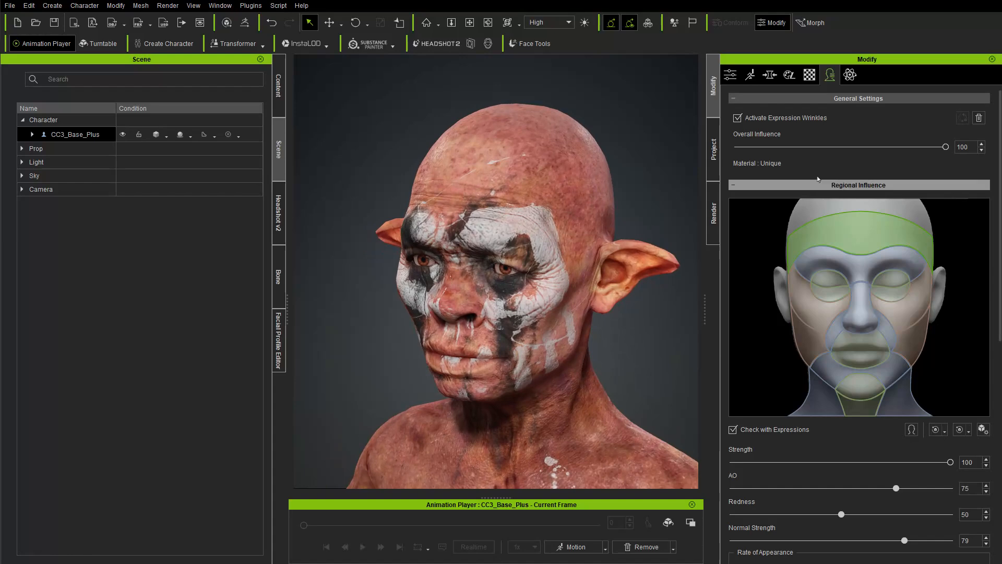
{"action": "left_click_drag", "start_coordinate": [946, 147], "coordinate": [951, 169]}
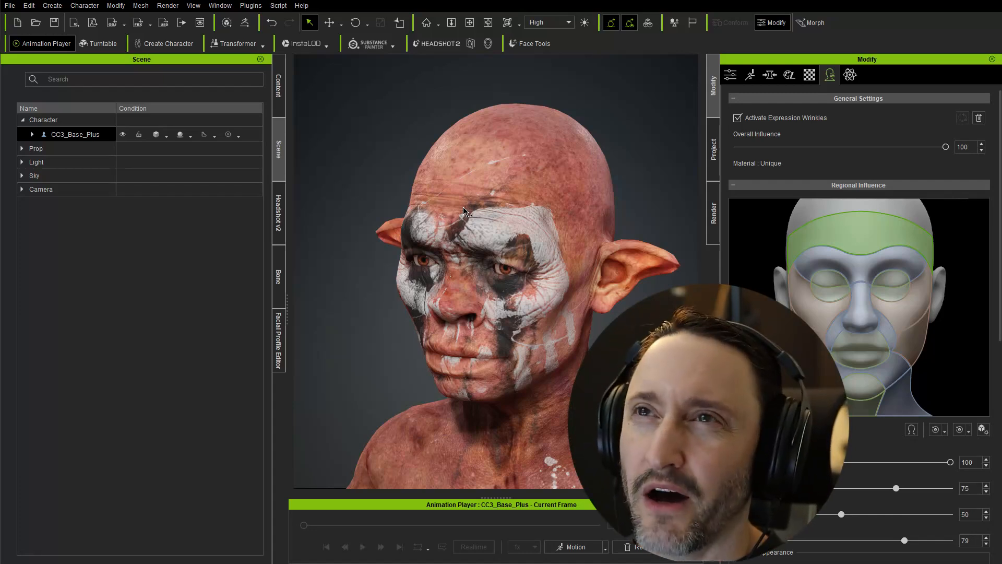
Step: Browse the Actor templates for Expression Wrinkles and examine the Stylized and Realistic presets in Wrinkle Essentials
{"action": "left_click", "coordinate": [278, 86]}
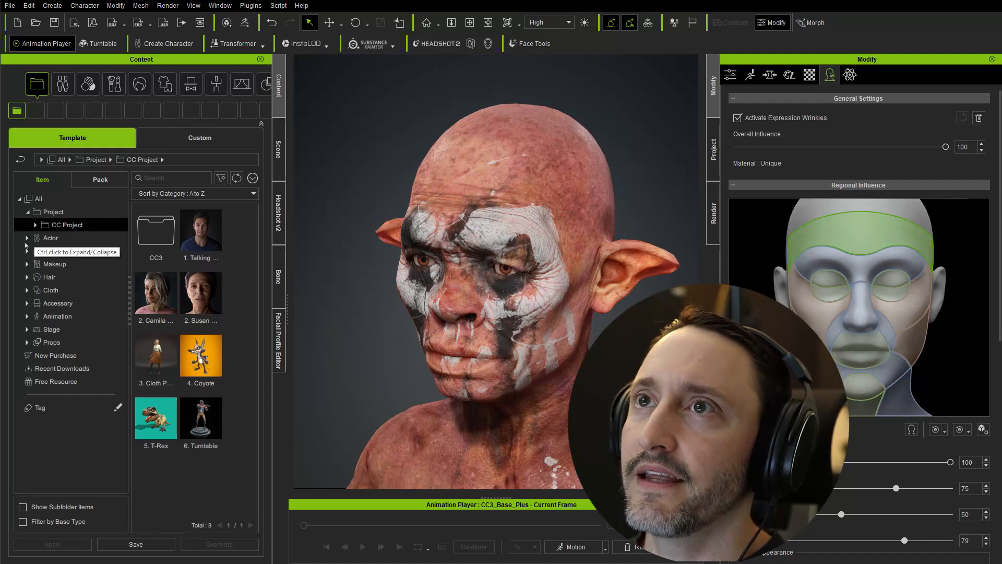
{"action": "left_click", "coordinate": [28, 238]}
{"action": "left_click", "coordinate": [79, 407]}
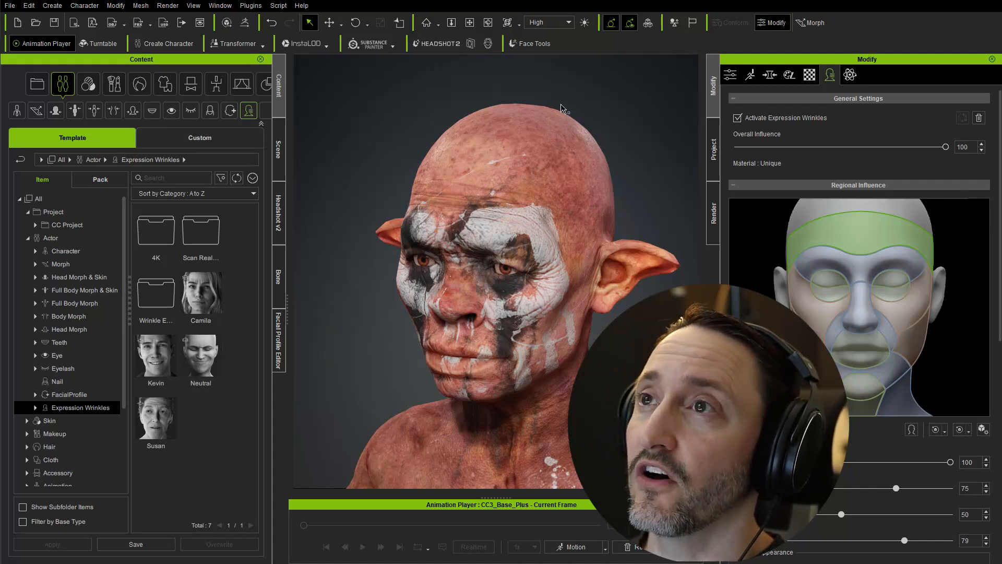
{"action": "double_click", "coordinate": [57, 407]}
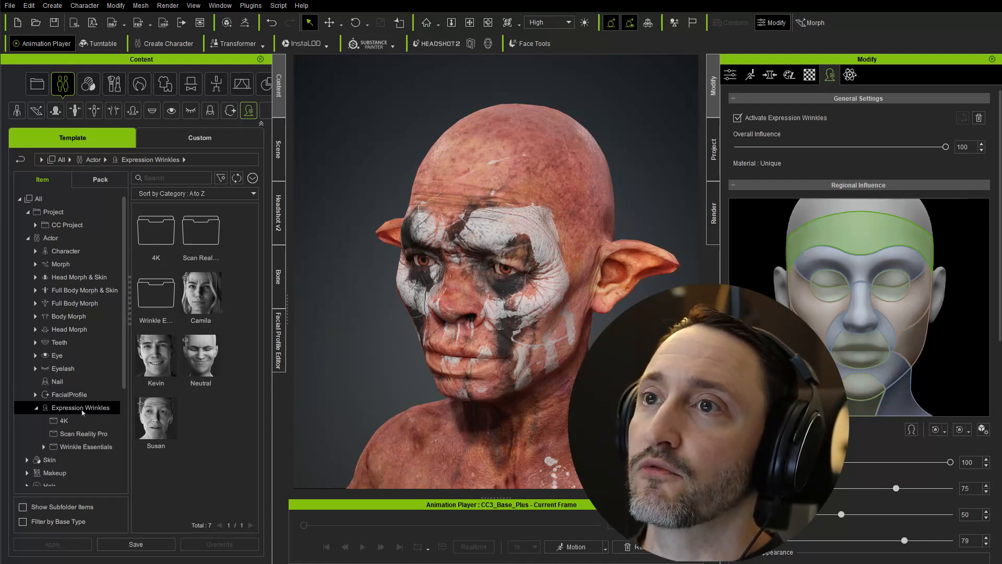
{"action": "left_click", "coordinate": [80, 447]}
{"action": "double_click", "coordinate": [80, 447]}
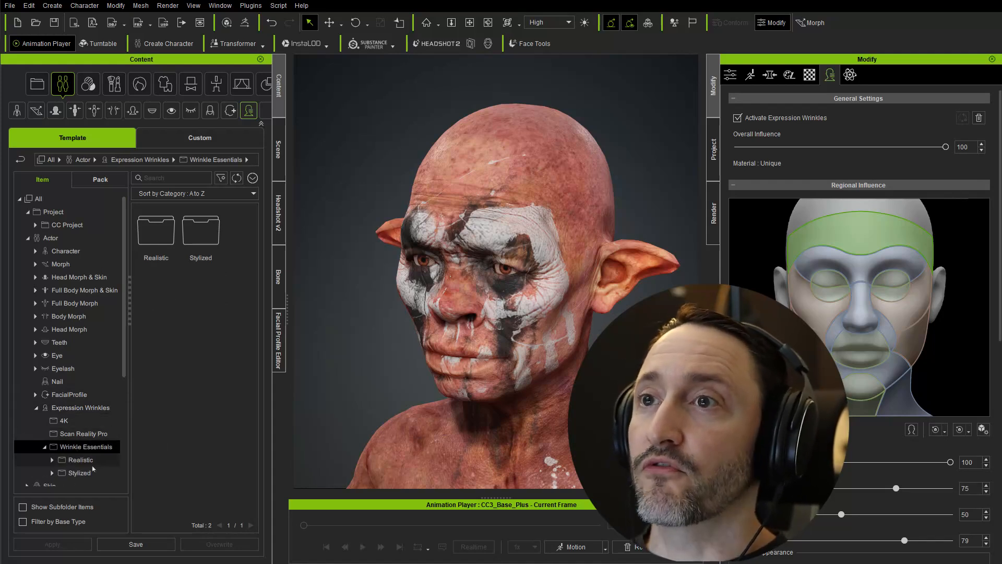
{"action": "left_click", "coordinate": [82, 474]}
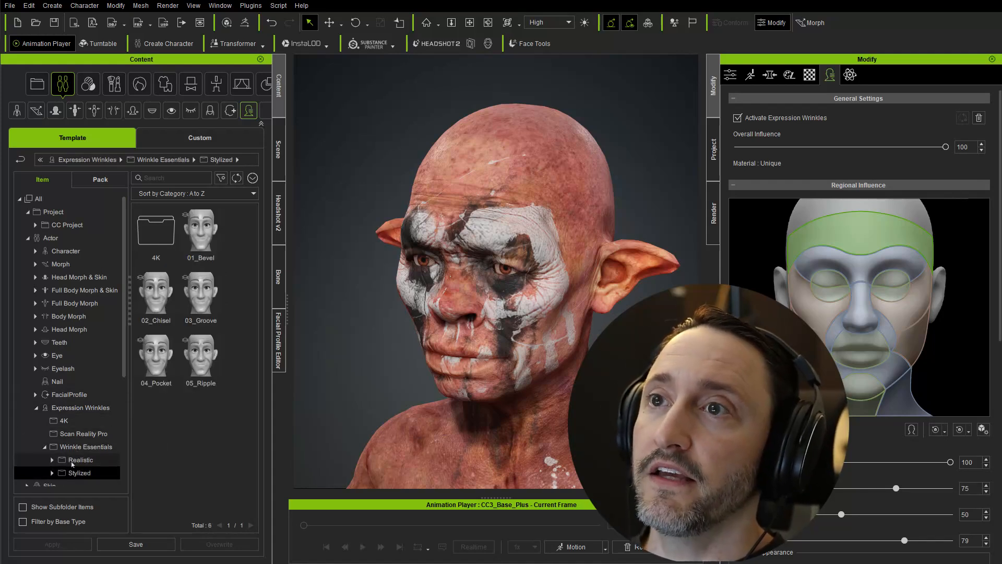
{"action": "left_click", "coordinate": [80, 460]}
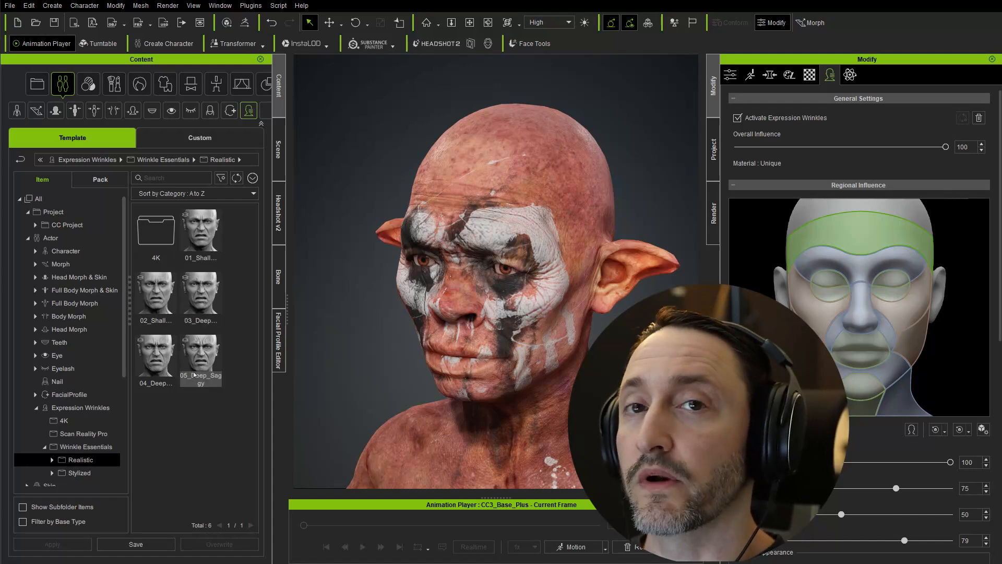
Step: Set the Overall Influence of the expression wrinkles to 0 and examine the forehead and brow up close
{"action": "right_click_drag", "start_coordinate": [510, 245], "coordinate": [604, 247]}
{"action": "right_click_drag", "start_coordinate": [444, 217], "coordinate": [540, 195]}
{"action": "left_click_drag", "start_coordinate": [908, 150], "coordinate": [730, 162]}
{"action": "right_click_drag", "start_coordinate": [608, 202], "coordinate": [726, 193]}
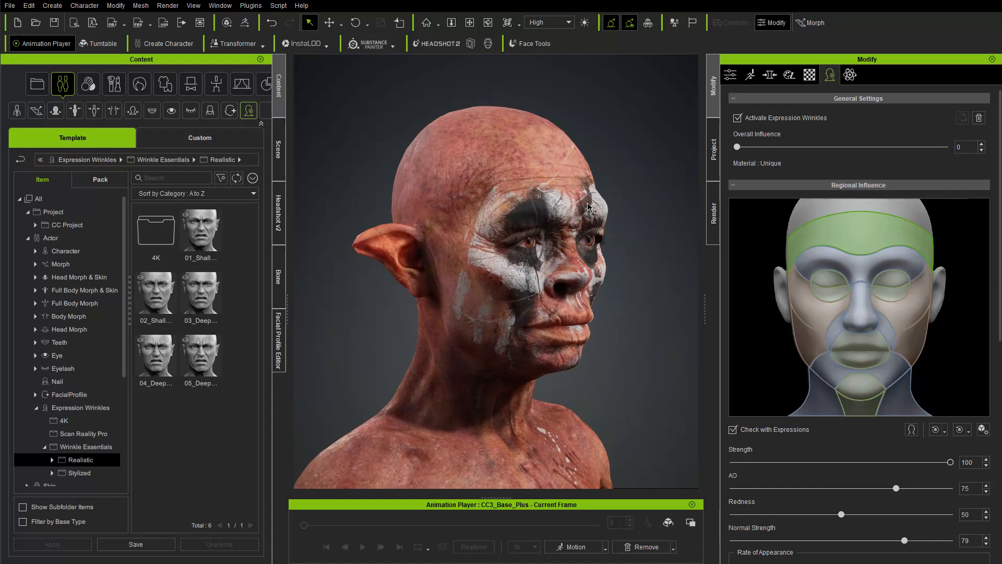
{"action": "scroll", "coordinate": [566, 165], "scroll_direction": "up", "scroll_amount": 5}
{"action": "middle_click_drag", "start_coordinate": [566, 166], "coordinate": [535, 191]}
{"action": "scroll", "coordinate": [560, 234], "scroll_direction": "down", "scroll_amount": 3}
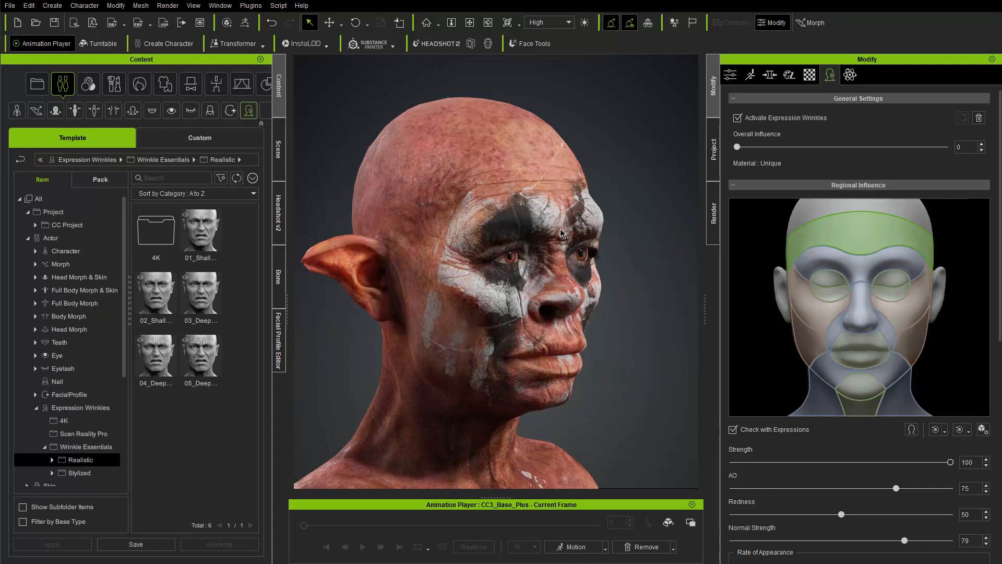
{"action": "middle_click_drag", "start_coordinate": [561, 232], "coordinate": [563, 236]}
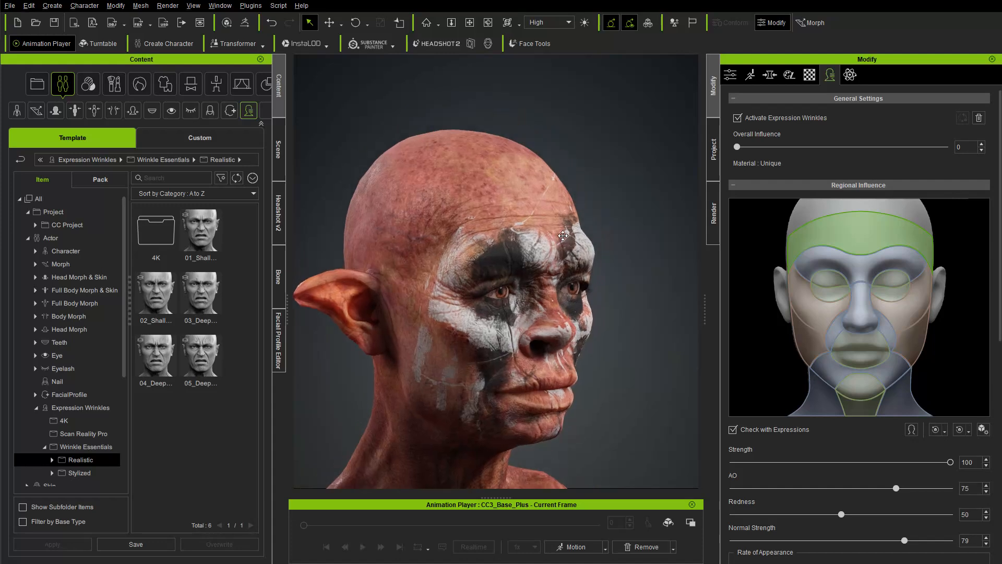
{"action": "scroll", "coordinate": [562, 235], "scroll_direction": "up", "scroll_amount": 3}
{"action": "right_click_drag", "start_coordinate": [563, 235], "coordinate": [613, 253]}
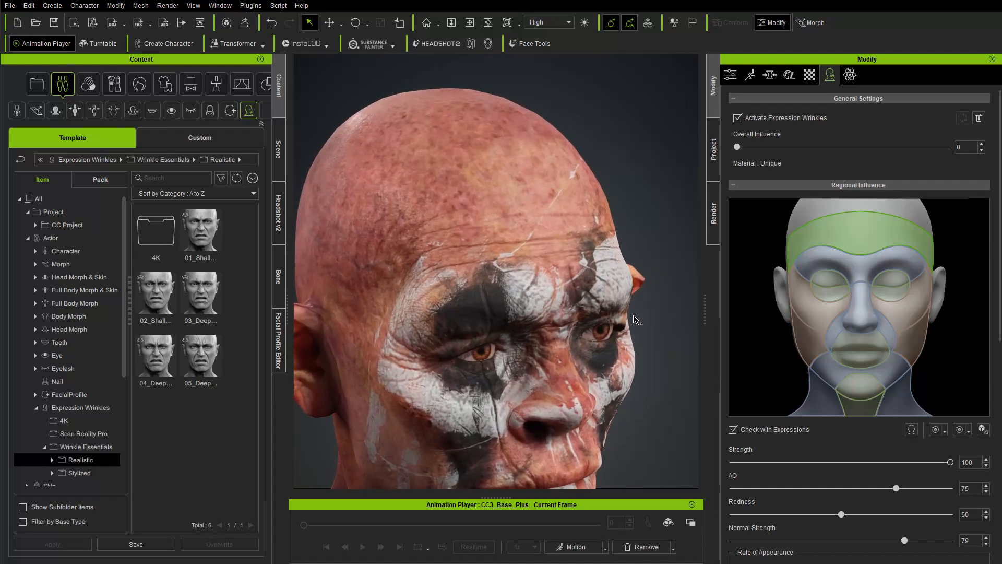
{"action": "scroll", "coordinate": [861, 259], "scroll_direction": "down", "scroll_amount": 8}
{"action": "scroll", "coordinate": [846, 329], "scroll_direction": "up", "scroll_amount": 10}
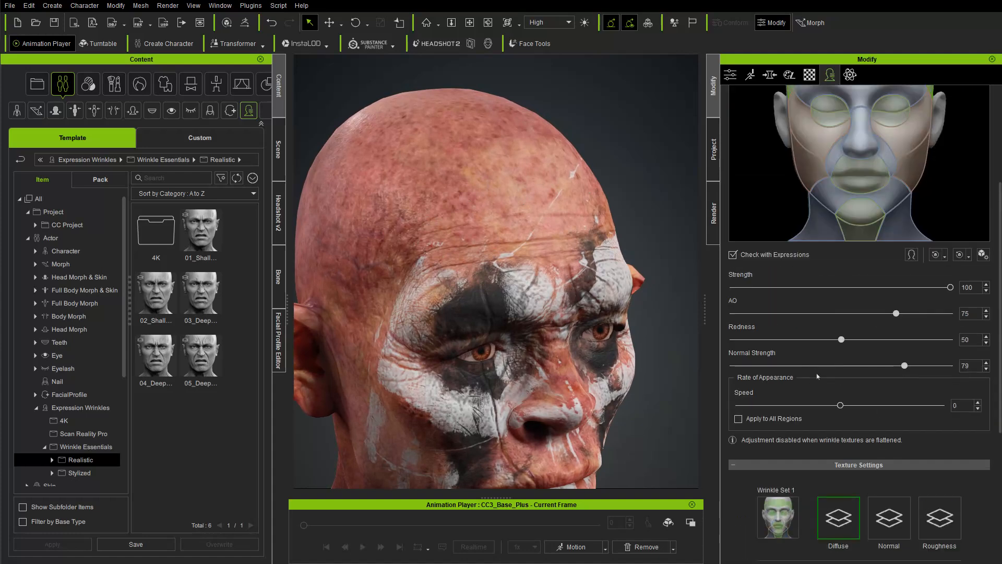
Step: Compare the forehead wrinkles by setting Overall Influence to 100 and returning it to 0
{"action": "left_click_drag", "start_coordinate": [736, 147], "coordinate": [949, 182]}
{"action": "scroll", "coordinate": [404, 238], "scroll_direction": "up", "scroll_amount": 4}
{"action": "right_click_drag", "start_coordinate": [444, 230], "coordinate": [468, 261]}
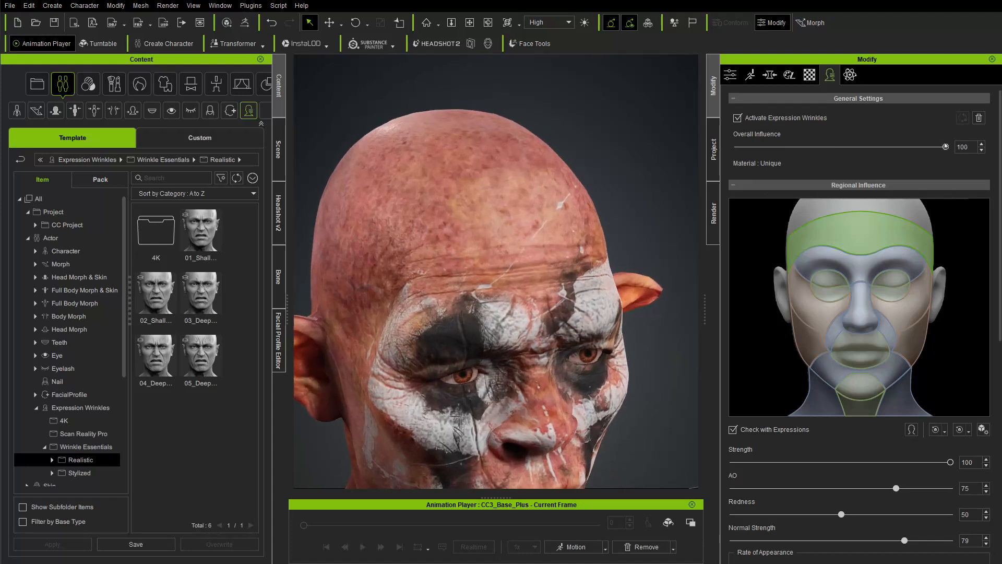
{"action": "left_click_drag", "start_coordinate": [946, 146], "coordinate": [736, 146]}
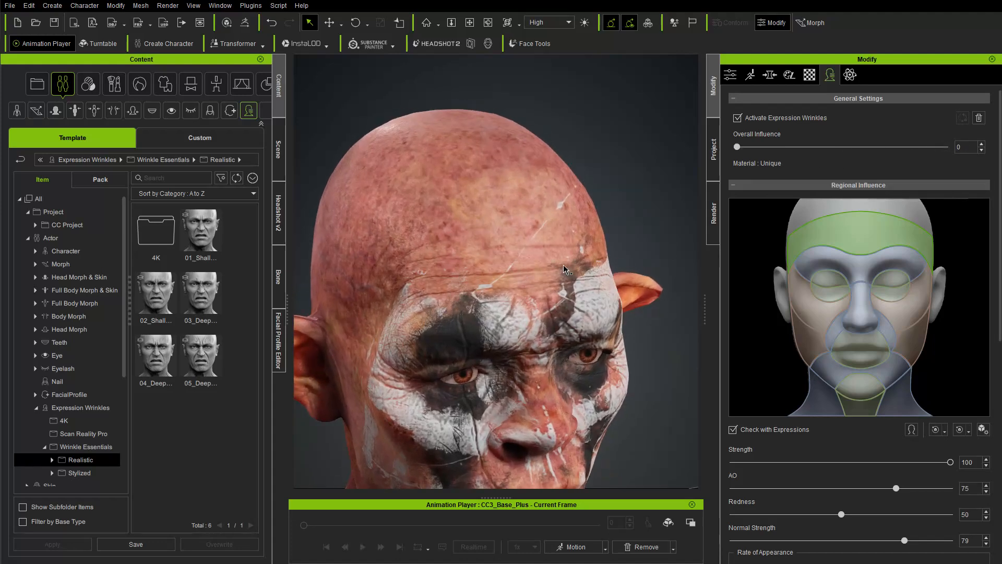
{"action": "mouse_move", "coordinate": [737, 148]}
{"action": "left_mouse_down"}
{"action": "mouse_move", "coordinate": [934, 148]}
{"action": "mouse_move", "coordinate": [737, 147]}
{"action": "left_mouse_up"}
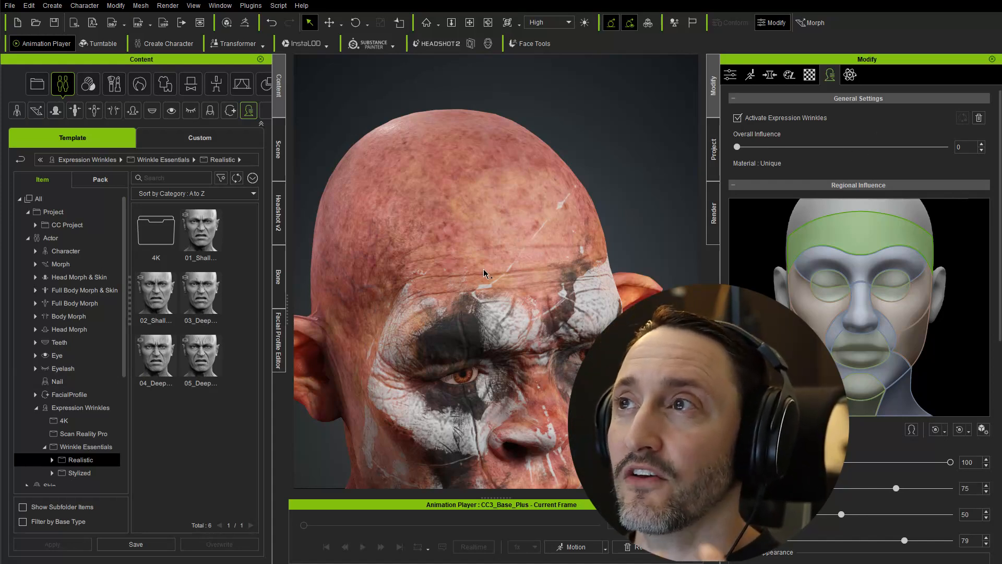
Step: Remove the expression wrinkles from the character
{"action": "right_click_drag", "start_coordinate": [505, 283], "coordinate": [419, 272]}
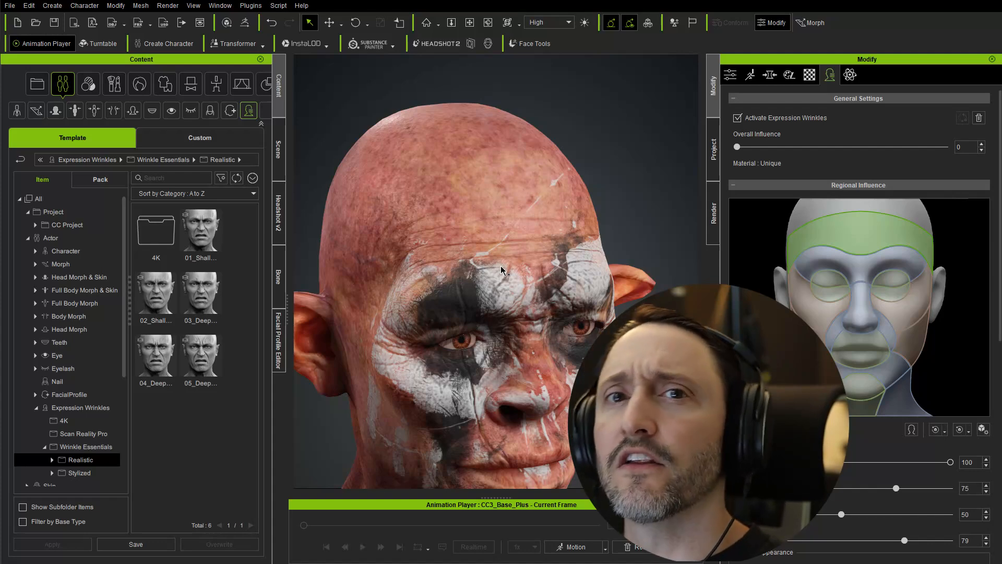
{"action": "scroll", "coordinate": [603, 303], "scroll_direction": "down", "scroll_amount": 5}
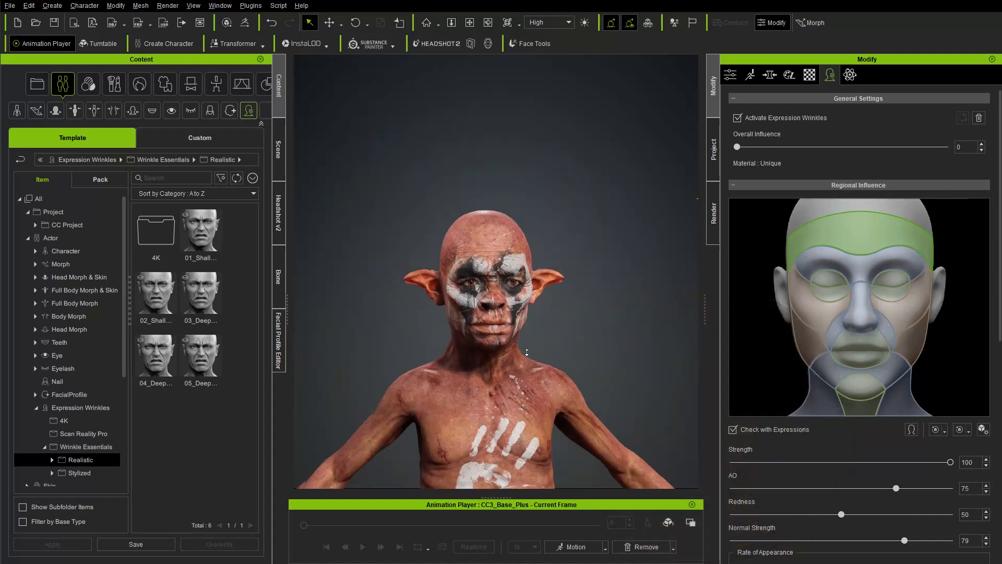
{"action": "left_click", "coordinate": [911, 430]}
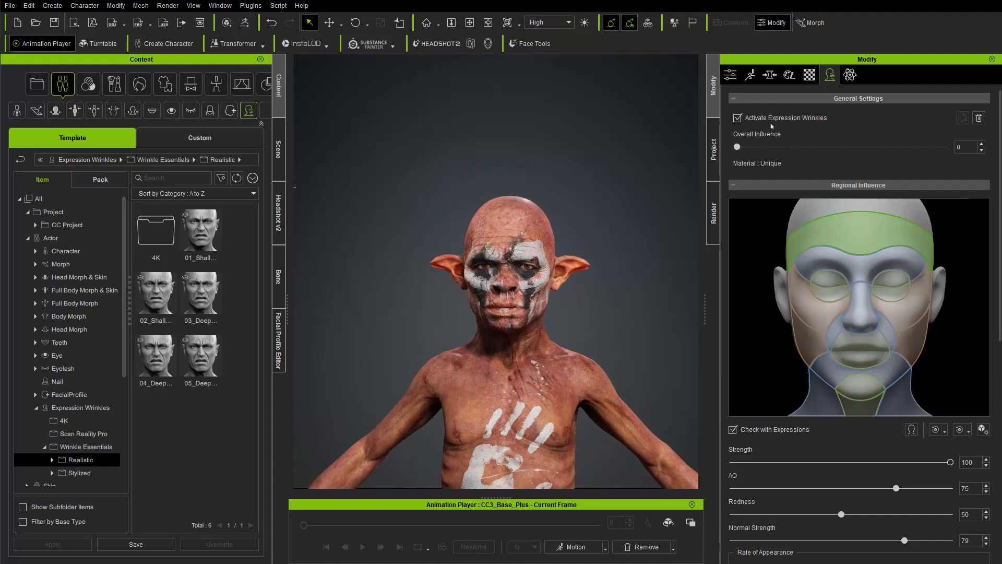
{"action": "left_click", "coordinate": [980, 118]}
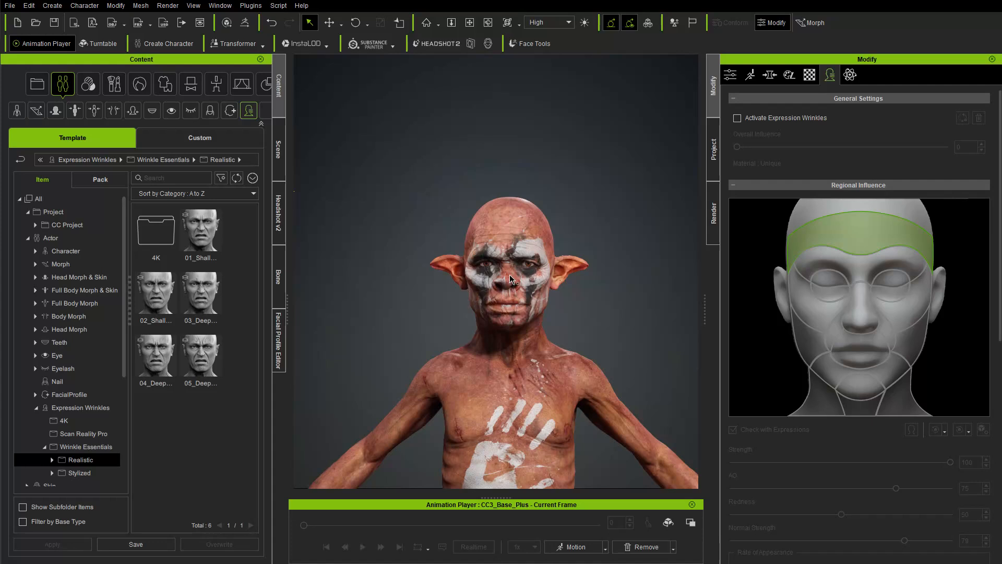
Step: Send only the base model to ZBrush through Face Tools as Create New, with Level 6 - 2K Texture Resolution and Normal Details
{"action": "middle_click_drag", "start_coordinate": [500, 348], "coordinate": [510, 272]}
{"action": "right_click_drag", "start_coordinate": [512, 277], "coordinate": [527, 308]}
{"action": "left_click", "coordinate": [279, 149]}
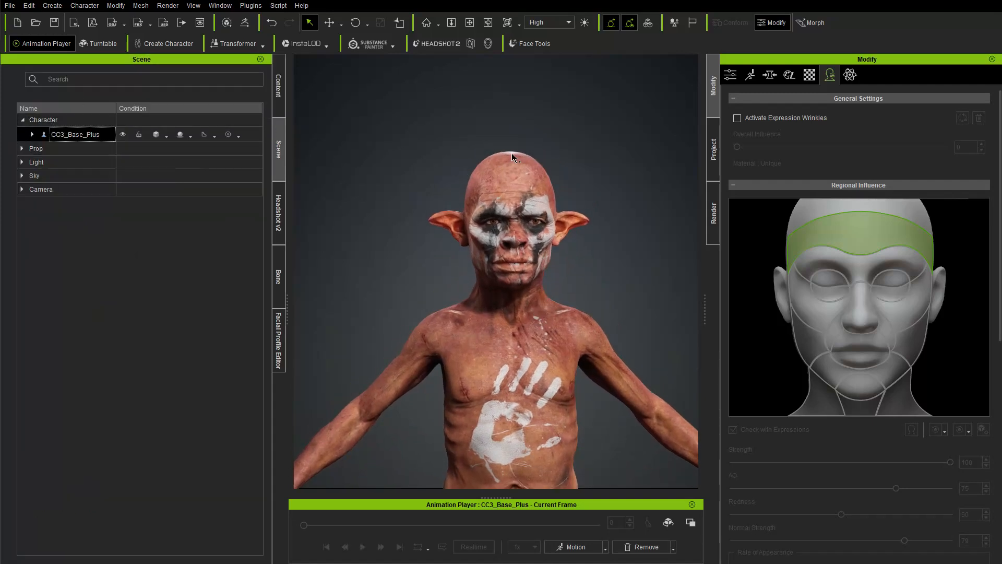
{"action": "left_click", "coordinate": [529, 46]}
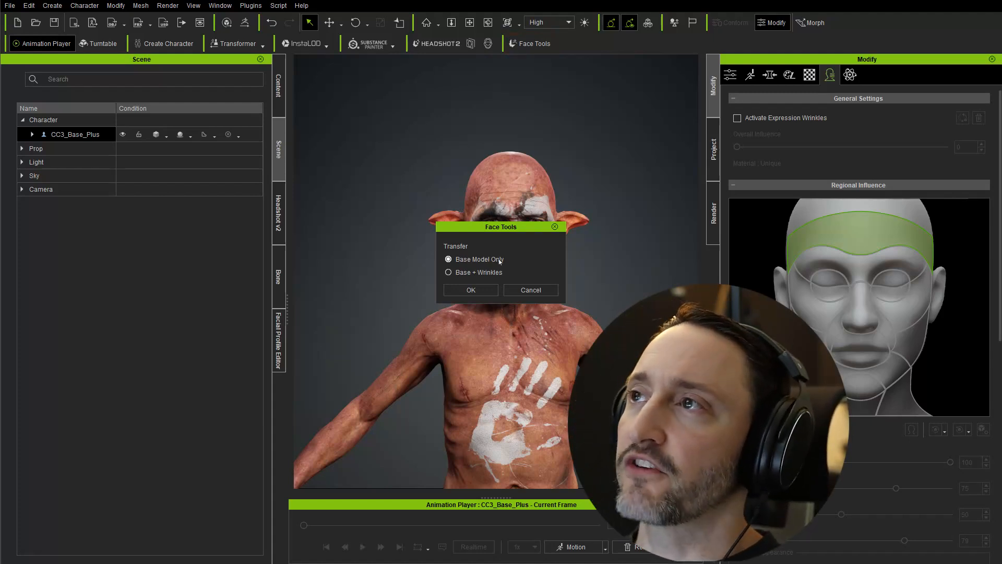
{"action": "left_click", "coordinate": [472, 290]}
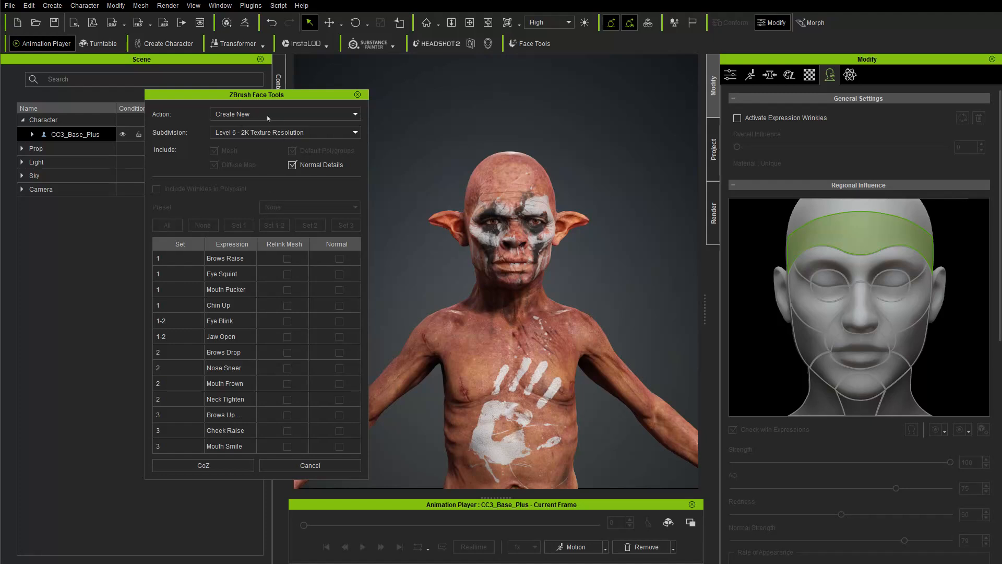
{"action": "left_click", "coordinate": [241, 134]}
{"action": "left_click", "coordinate": [274, 134]}
{"action": "left_click", "coordinate": [198, 466]}
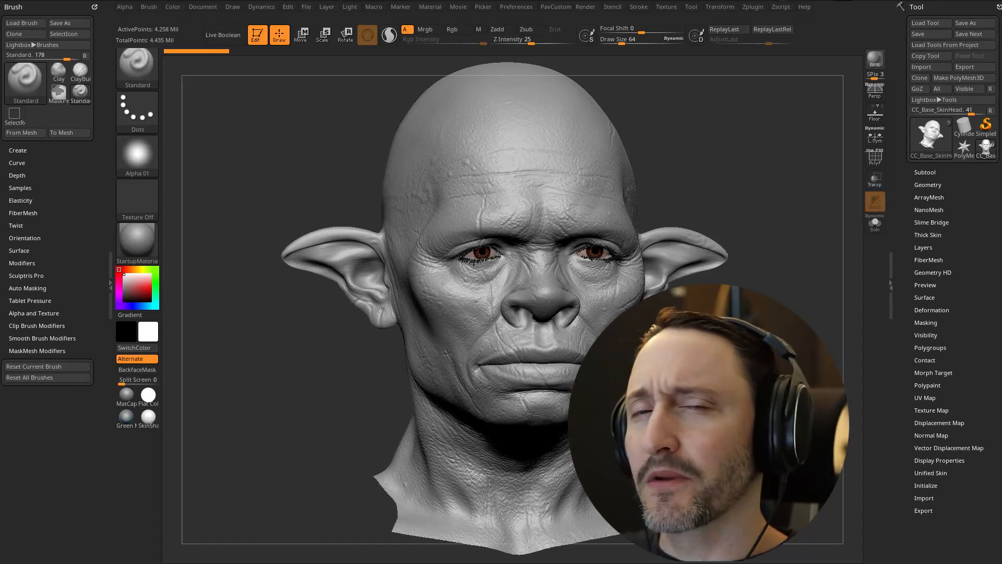
Step: Replace the docked Brush palette with the Zplugin palette and expand its ZBrush Face Tools section
{"action": "mouse_move", "coordinate": [757, 208]}
{"action": "left_mouse_down"}
{"action": "mouse_move", "coordinate": [715, 207]}
{"action": "mouse_move", "coordinate": [744, 205]}
{"action": "left_mouse_up"}
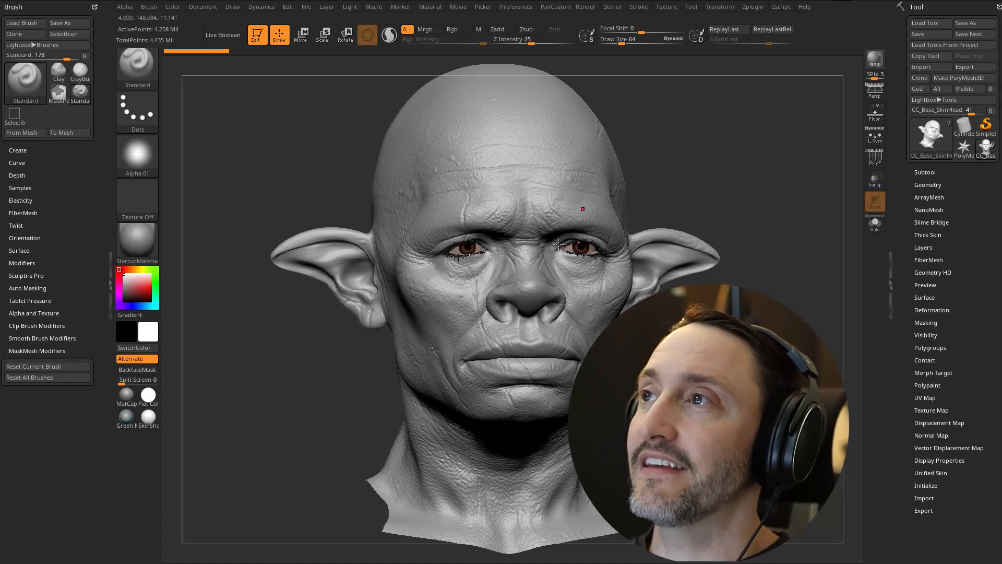
{"action": "left_click_drag", "start_coordinate": [303, 187], "coordinate": [757, 196]}
{"action": "left_click_drag", "start_coordinate": [810, 316], "coordinate": [771, 319]}
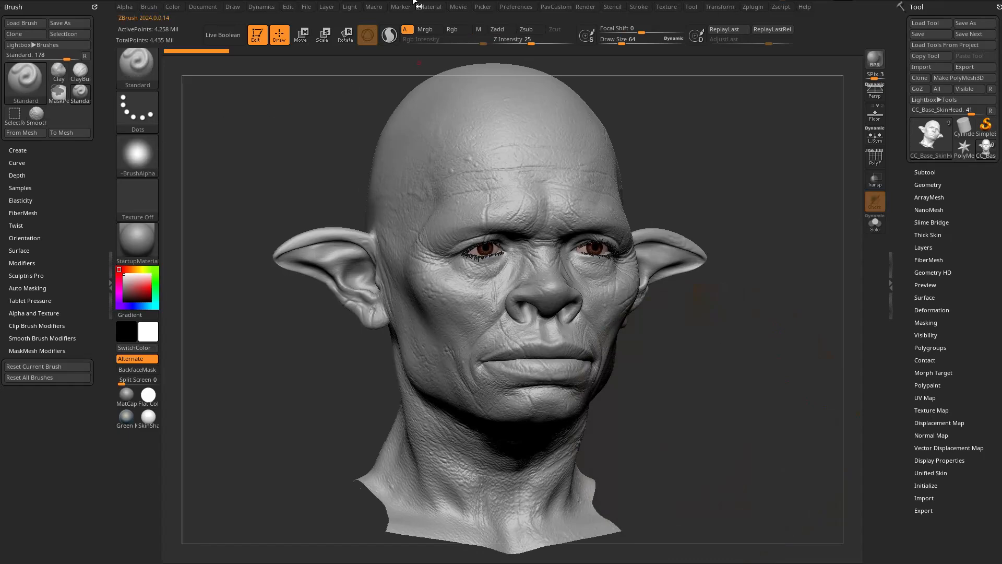
{"action": "left_click_drag", "start_coordinate": [282, 125], "coordinate": [233, 134]}
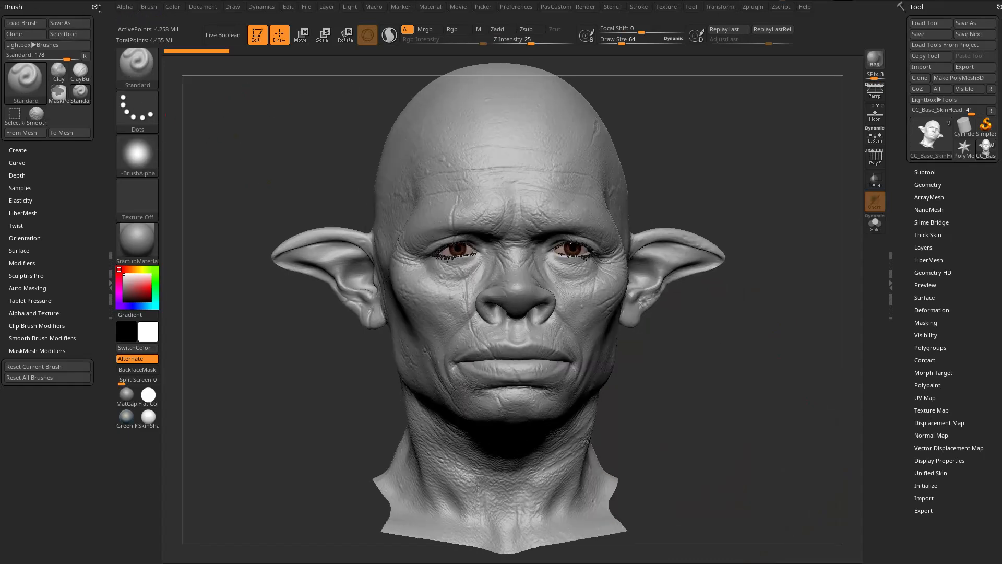
{"action": "left_click", "coordinate": [95, 7]}
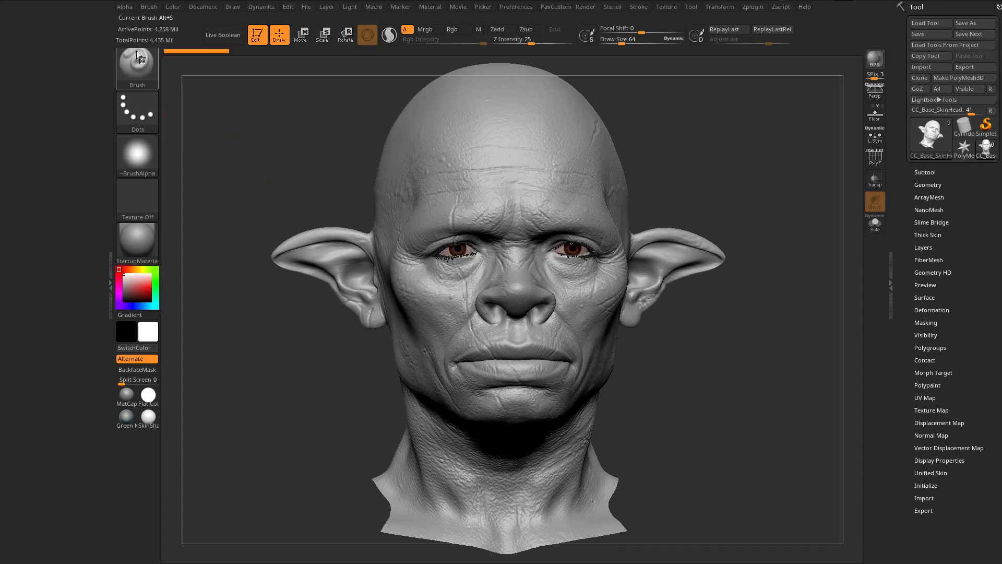
{"action": "left_click", "coordinate": [754, 6]}
{"action": "left_click_drag", "start_coordinate": [751, 20], "coordinate": [58, 34]}
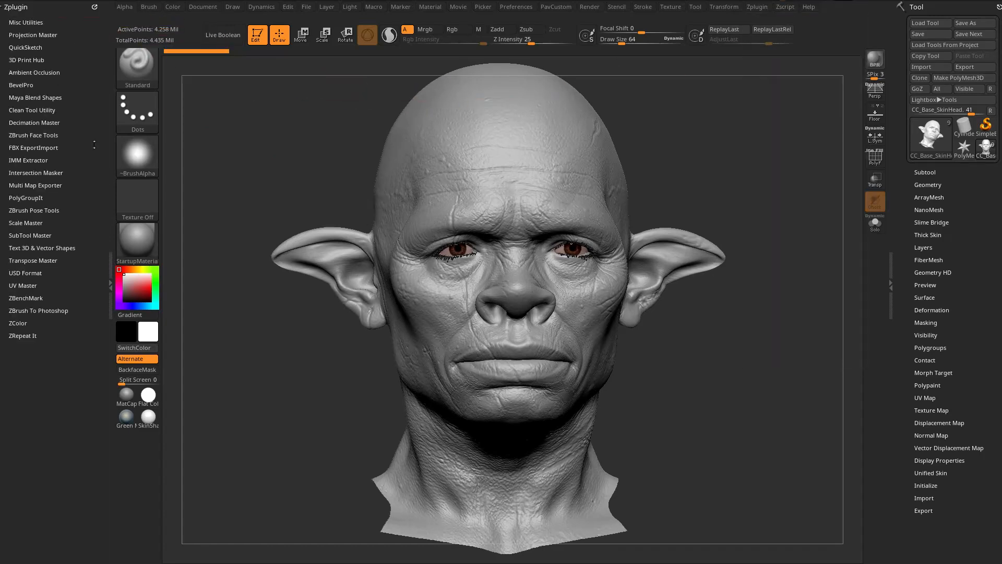
{"action": "left_click", "coordinate": [38, 134]}
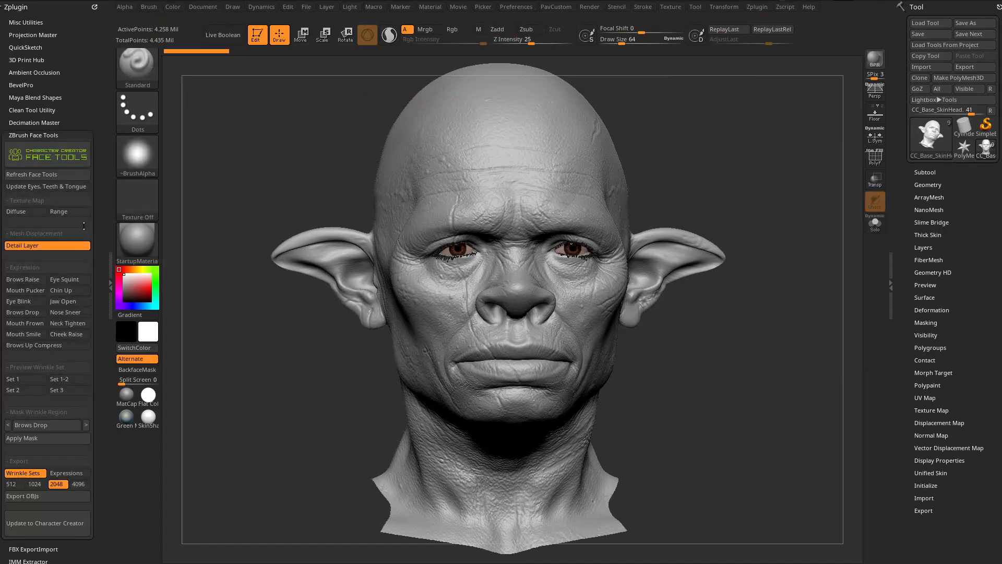
Step: Switch off the Detail Layer mesh displacement on the head in ZBrush Face Tools
{"action": "left_click_drag", "start_coordinate": [246, 263], "coordinate": [365, 173]}
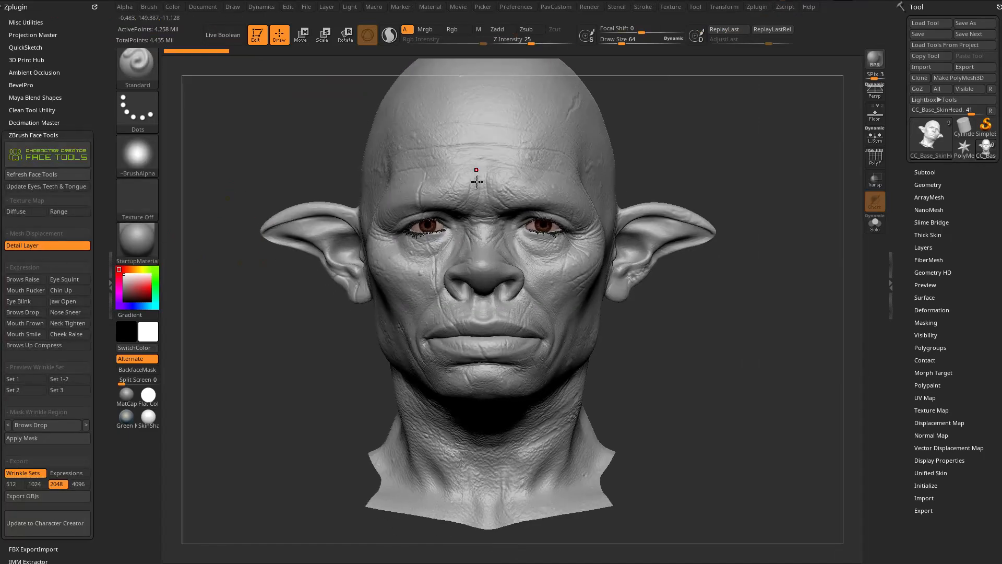
{"action": "left_click_drag", "start_coordinate": [749, 141], "coordinate": [761, 175], "text": "alt"}
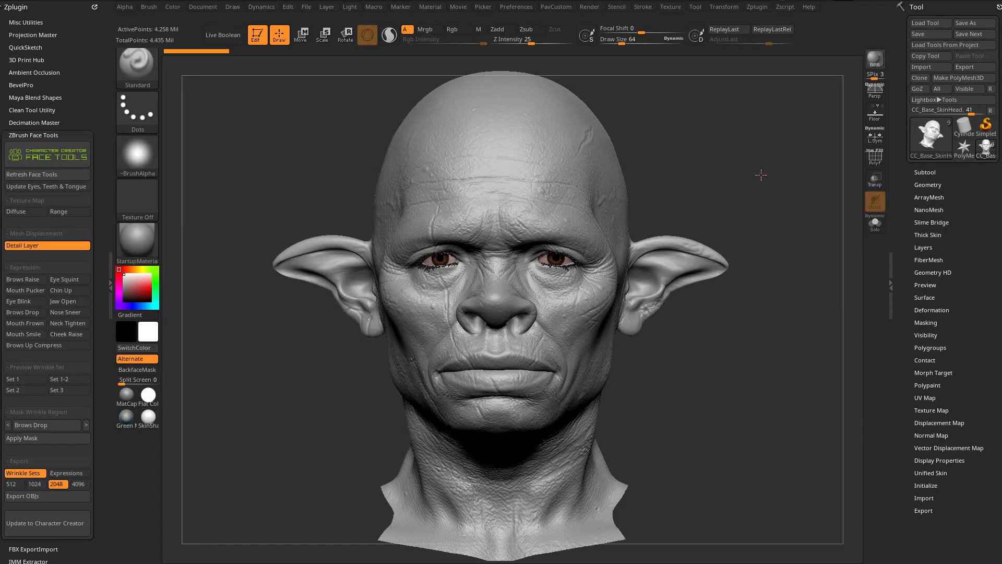
{"action": "mouse_move", "coordinate": [730, 173]}
{"action": "left_mouse_down"}
{"action": "mouse_move", "coordinate": [828, 183]}
{"action": "mouse_move", "coordinate": [666, 156]}
{"action": "mouse_move", "coordinate": [723, 172]}
{"action": "left_mouse_up"}
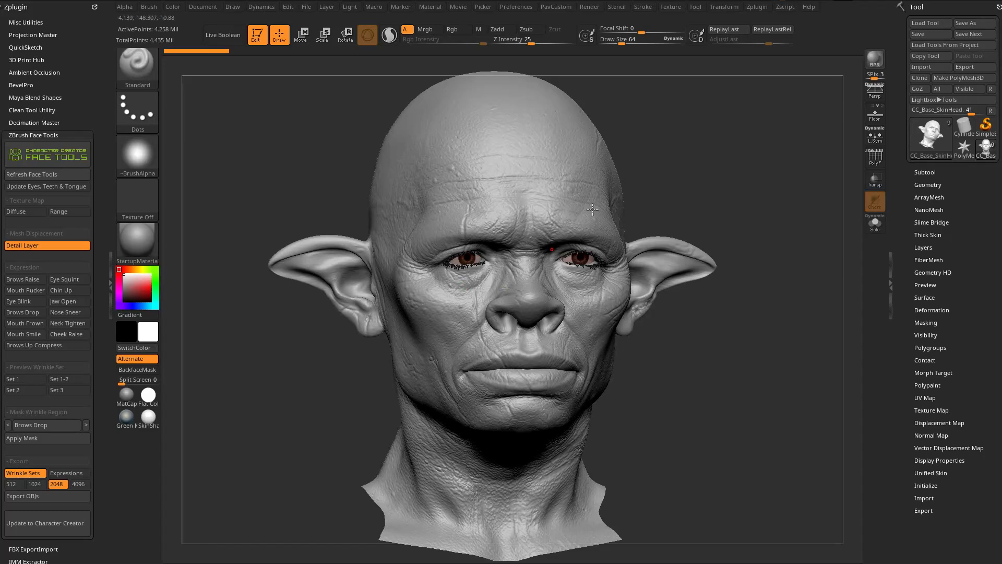
{"action": "left_click_drag", "start_coordinate": [669, 148], "coordinate": [647, 157]}
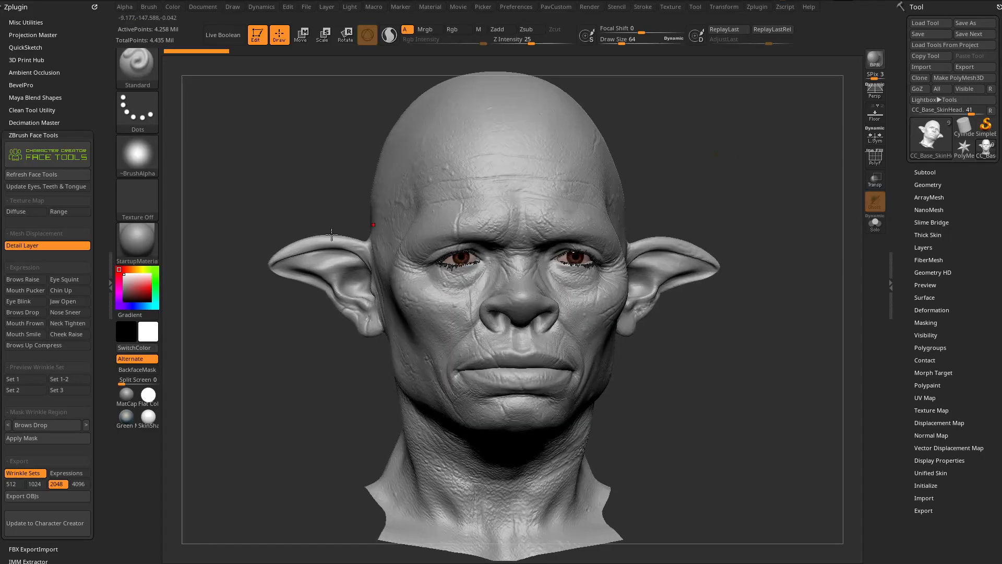
{"action": "left_click", "coordinate": [32, 246]}
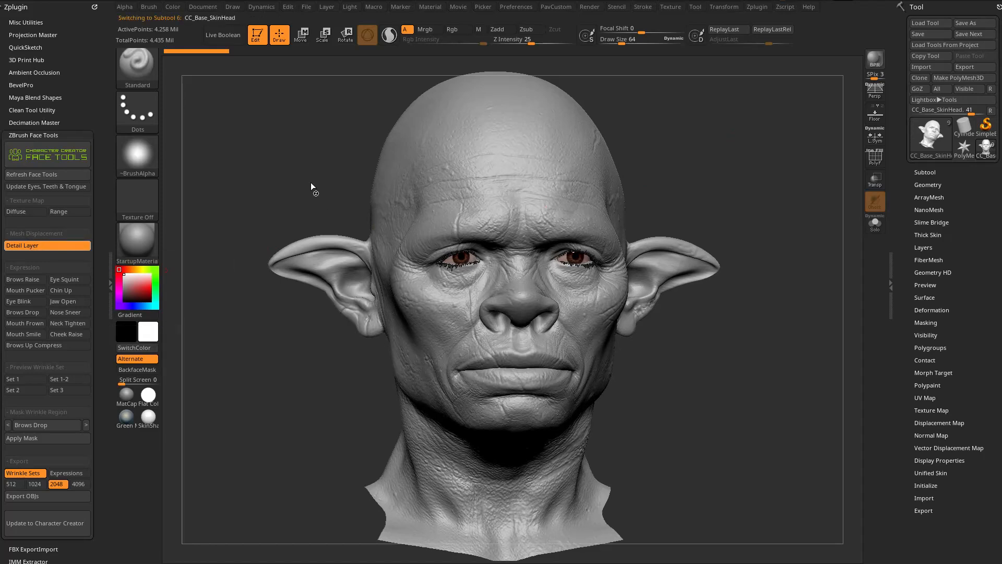
{"action": "left_click", "coordinate": [26, 245]}
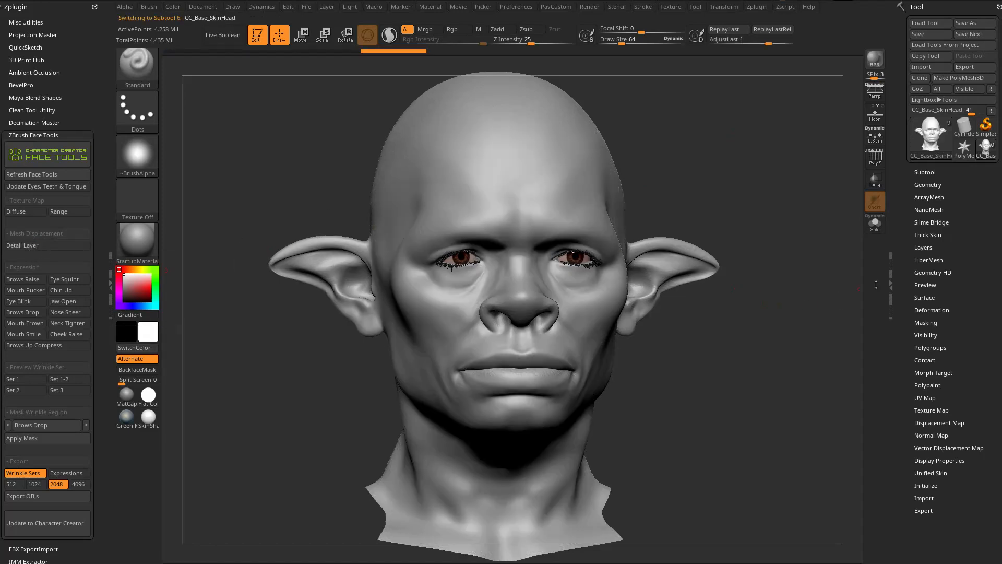
Step: Examine the head's layer list, including CC_Detail Layer and the CC expression layers
{"action": "key", "text": "shift"}
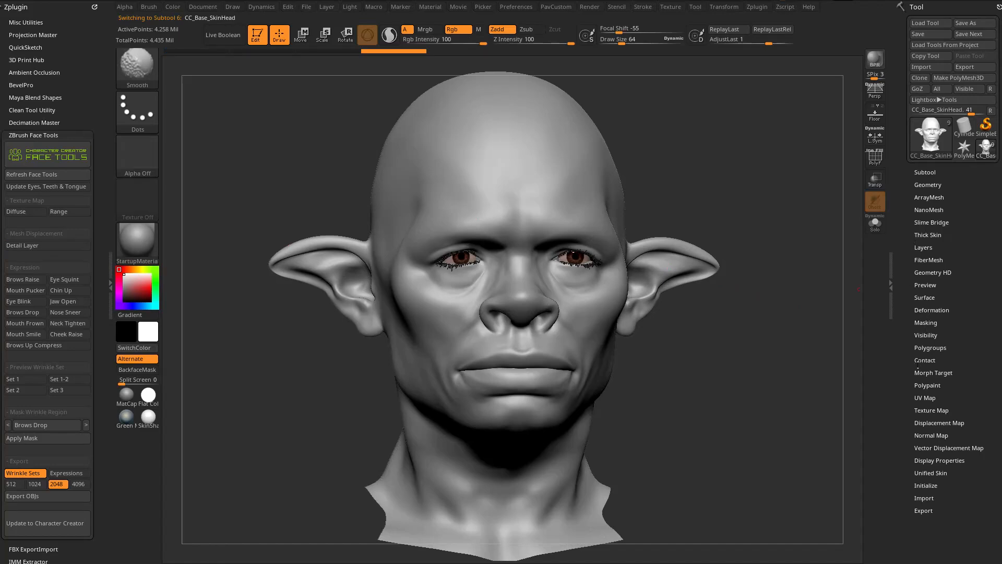
{"action": "left_click", "coordinate": [922, 248]}
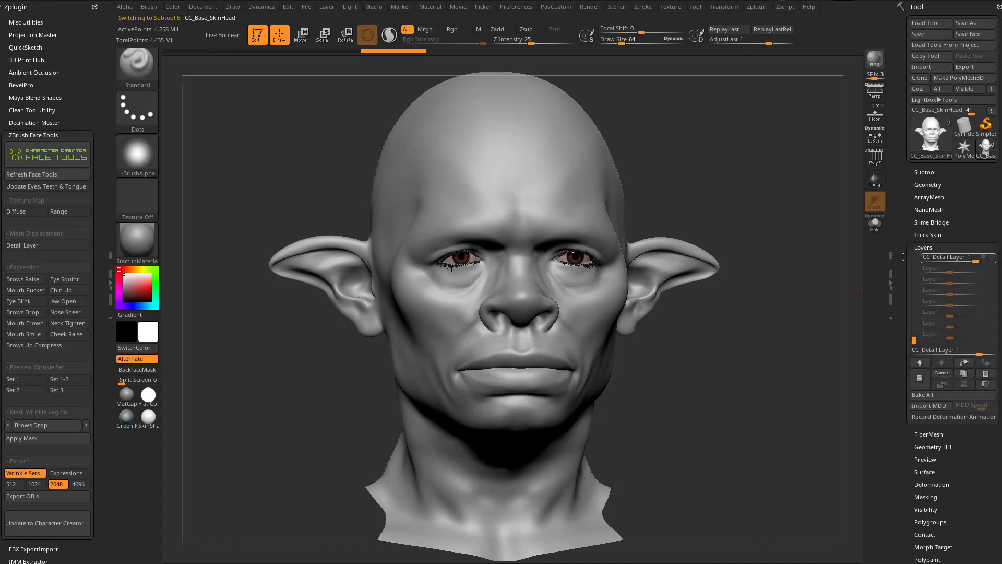
{"action": "left_click_drag", "start_coordinate": [914, 308], "coordinate": [914, 283]}
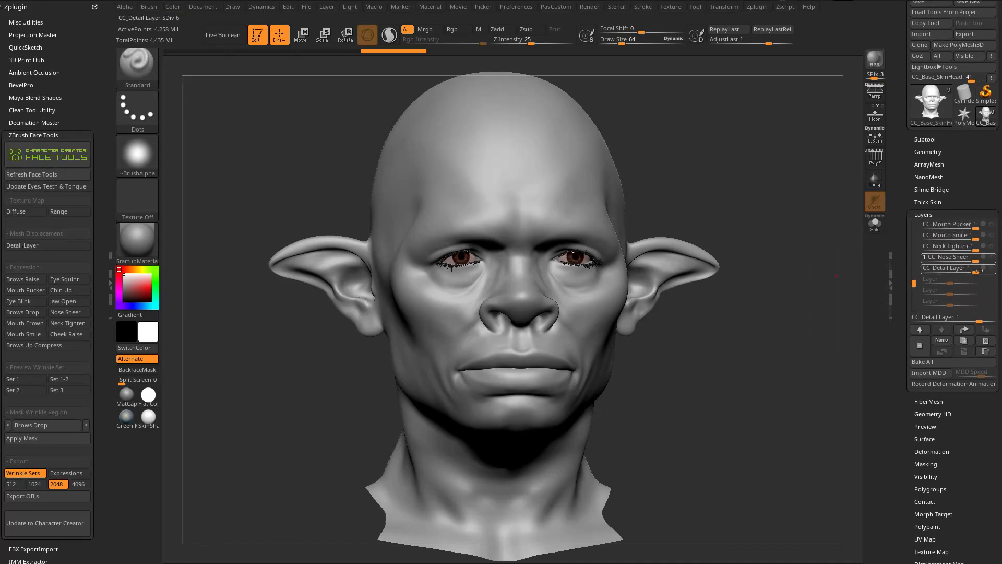
Step: Display the Diffuse texture map on the head and assign the SkinShade4 material
{"action": "left_click", "coordinate": [28, 213]}
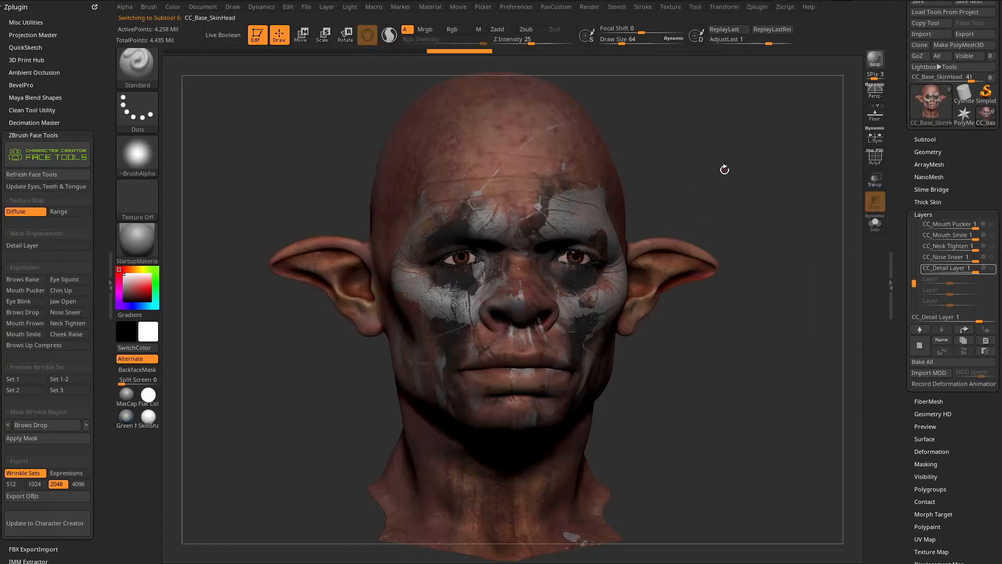
{"action": "left_click_drag", "start_coordinate": [725, 169], "coordinate": [783, 215]}
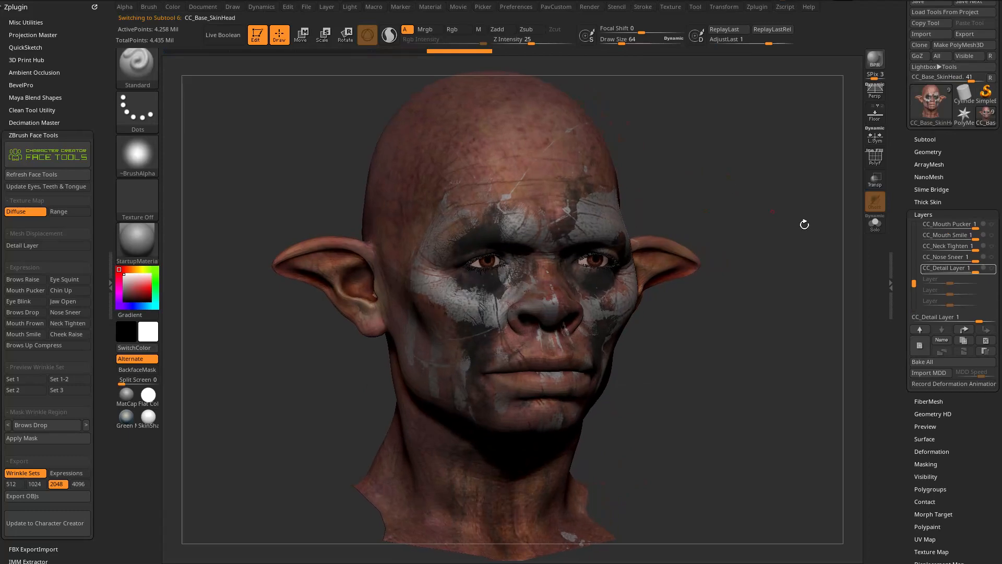
{"action": "left_click", "coordinate": [136, 234]}
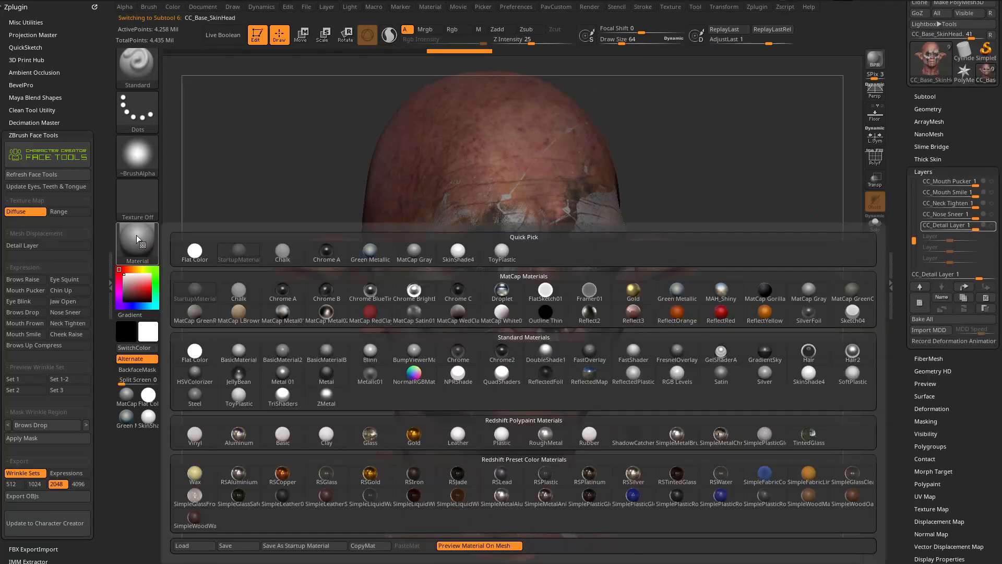
{"action": "left_click", "coordinate": [806, 374]}
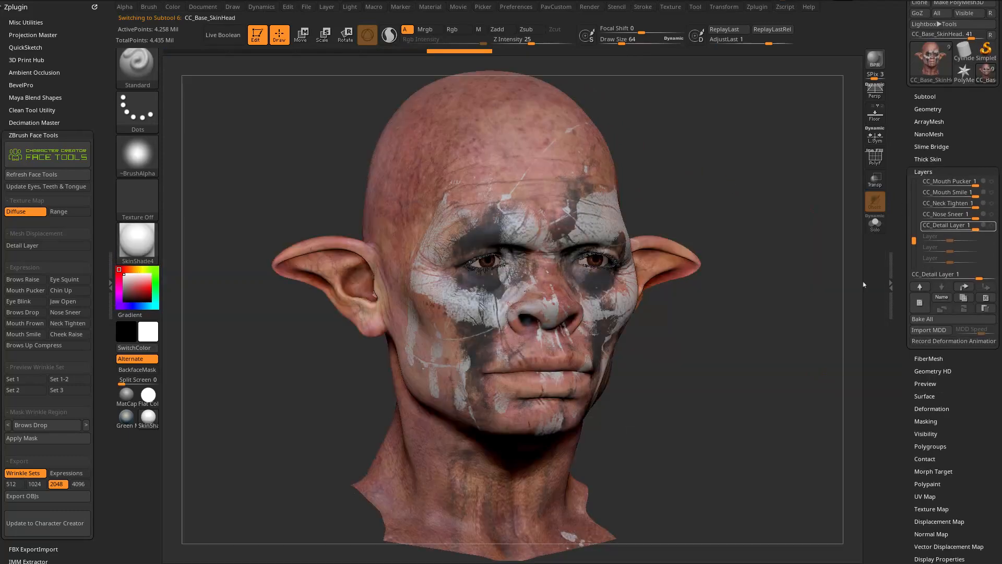
Step: Examine the head's Texture Map settings and expand its Polypaint settings
{"action": "scroll", "coordinate": [919, 209], "scroll_direction": "down", "scroll_amount": 6}
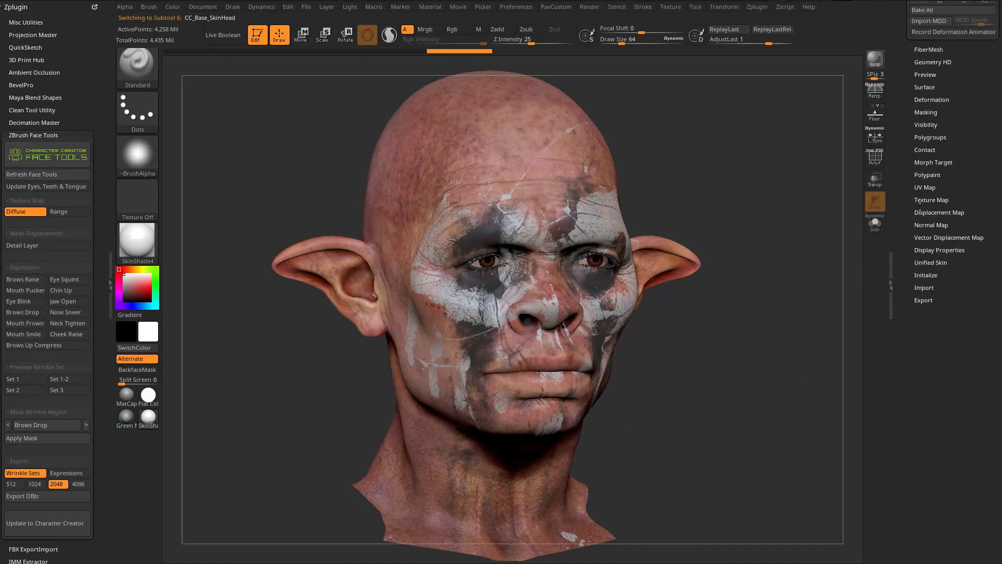
{"action": "key", "text": "shift"}
{"action": "left_click", "coordinate": [921, 203]}
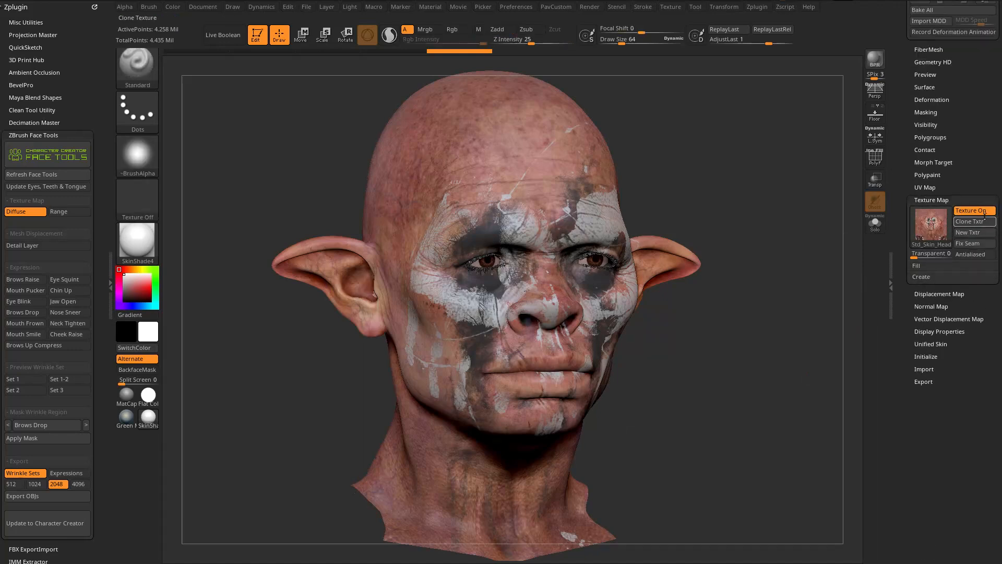
{"action": "mouse_move", "coordinate": [945, 223]}
{"action": "left_click", "coordinate": [930, 175]}
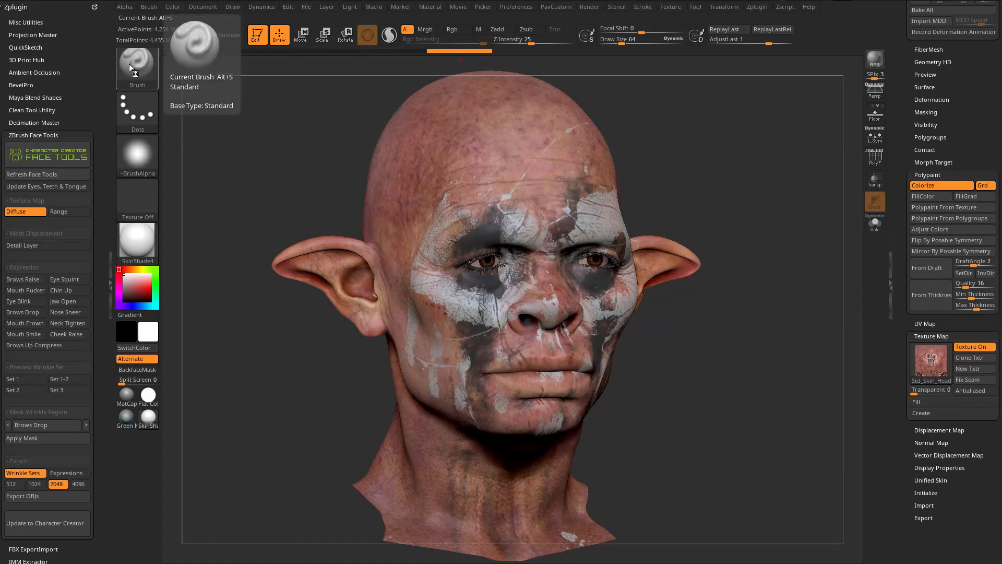
Step: Enable Zadd for the Standard brush and convert the head's skin texture to polypaint, leaving Rgb off
{"action": "left_click", "coordinate": [500, 30]}
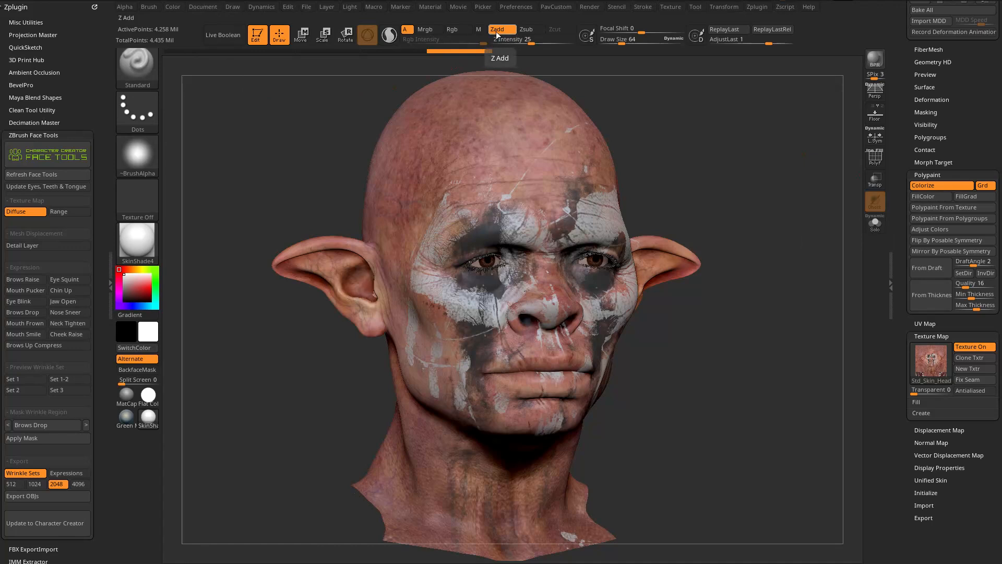
{"action": "left_click", "coordinate": [452, 29]}
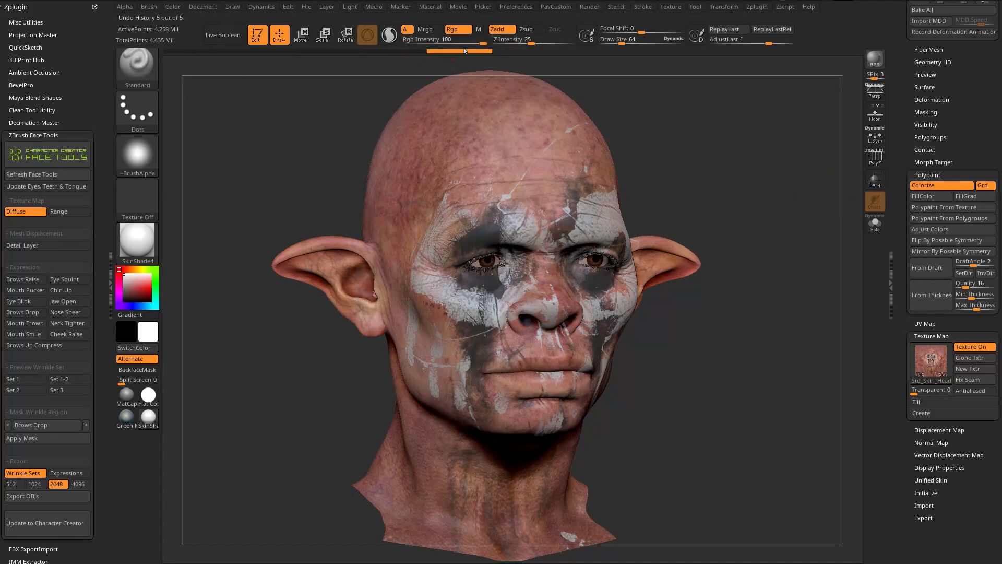
{"action": "left_click", "coordinate": [947, 208]}
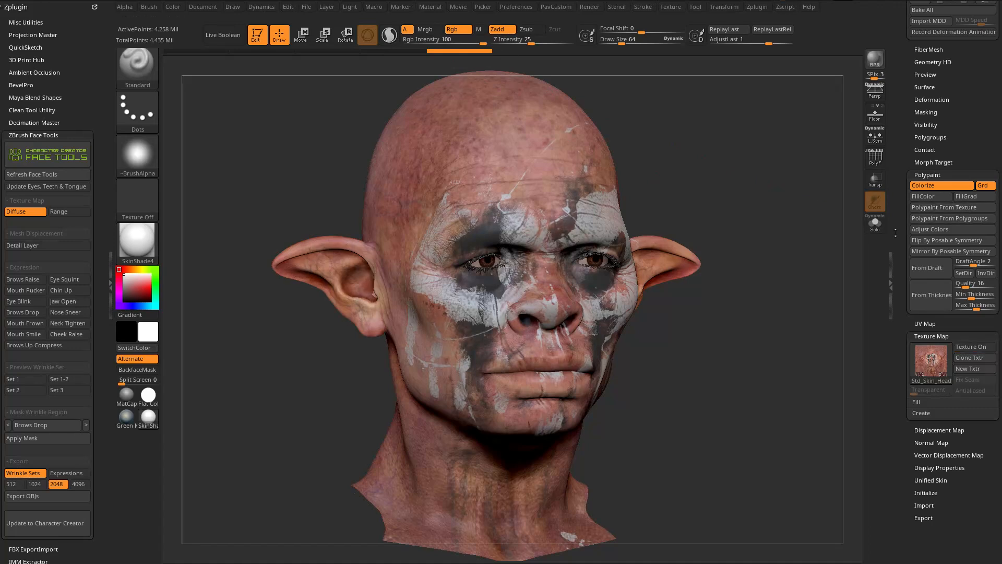
{"action": "left_click", "coordinate": [458, 30]}
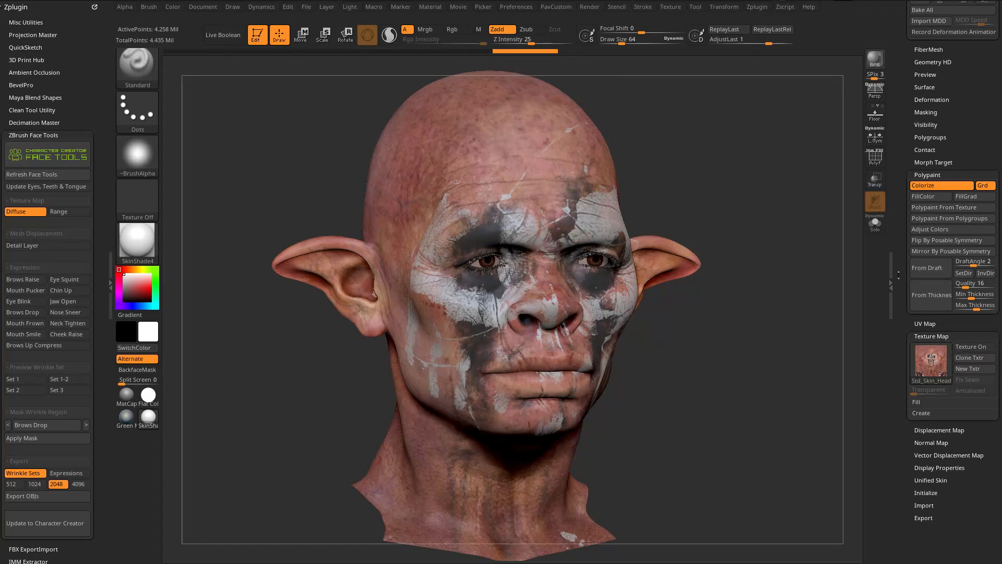
Step: Compare the CC_Base_SkinHead subtool with its polypaint display switched off and on
{"action": "left_click_drag", "start_coordinate": [898, 335], "coordinate": [898, 408]}
{"action": "left_click", "coordinate": [925, 172]}
{"action": "left_click_drag", "start_coordinate": [902, 194], "coordinate": [902, 181]}
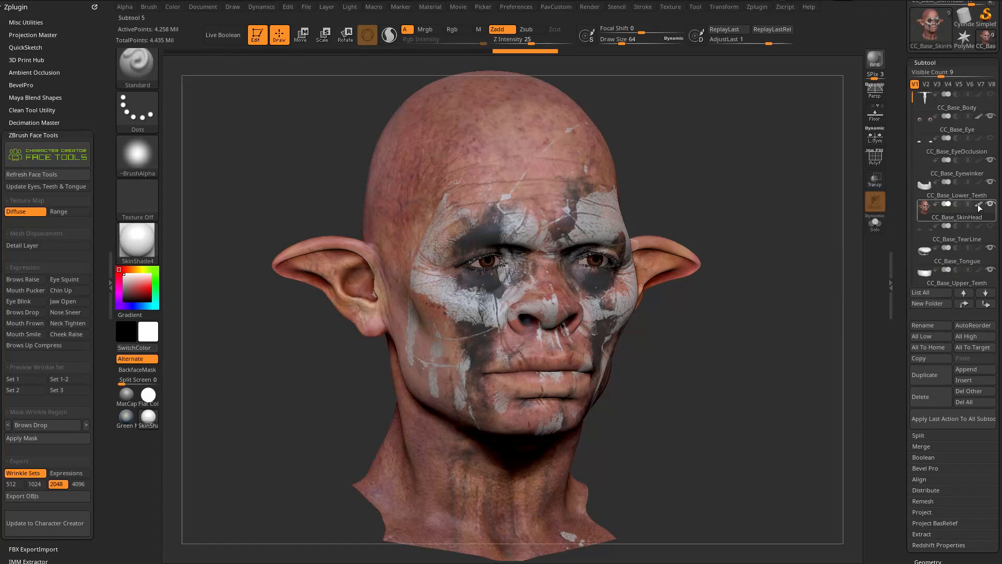
{"action": "left_click", "coordinate": [979, 204]}
{"action": "left_click", "coordinate": [979, 205]}
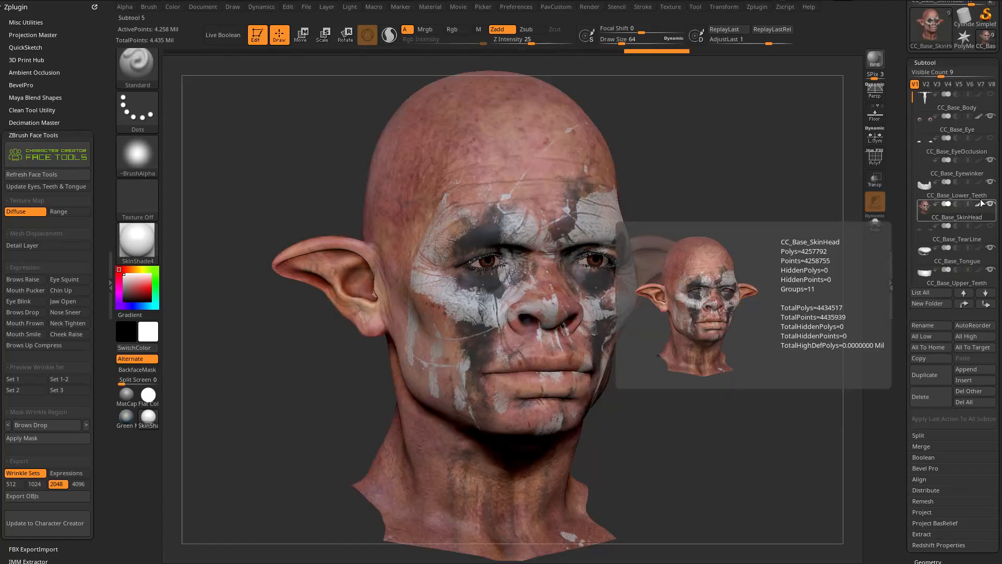
{"action": "left_click", "coordinate": [980, 204]}
{"action": "left_click", "coordinate": [979, 205]}
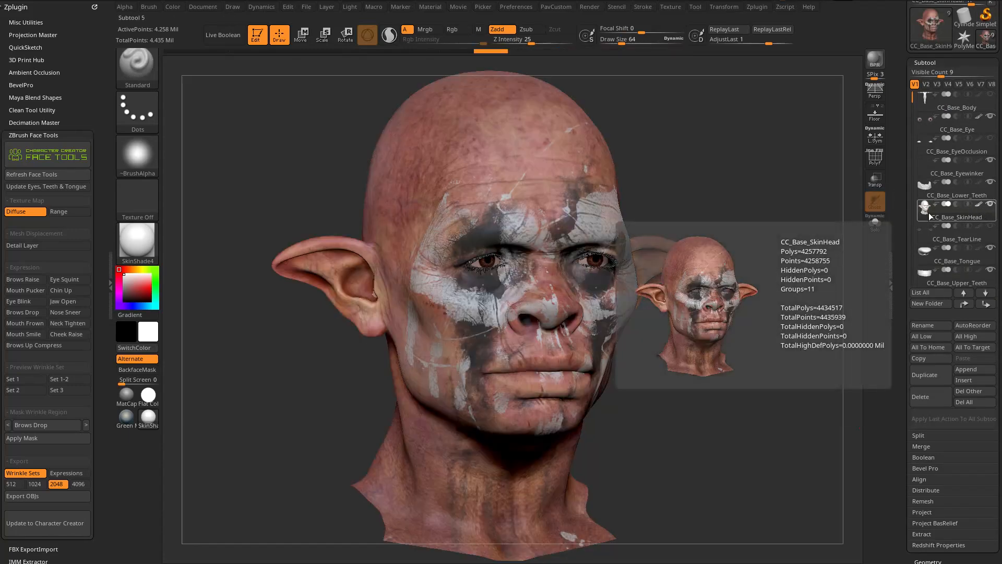
Step: Activate the Detail Layer mesh displacement for the goblin head in Face Tools
{"action": "left_click_drag", "start_coordinate": [830, 211], "coordinate": [756, 210]}
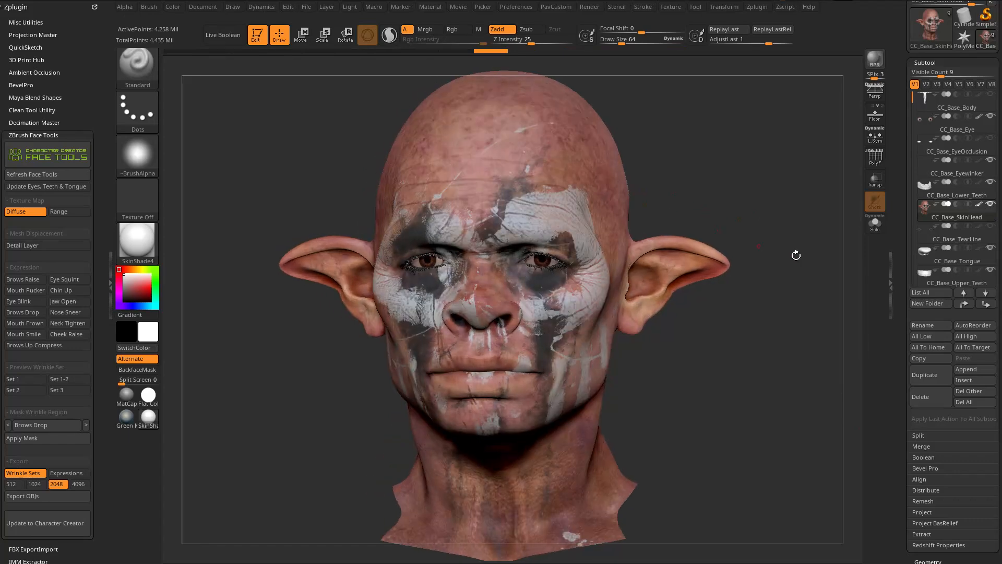
{"action": "left_click_drag", "start_coordinate": [900, 282], "coordinate": [900, 6]}
{"action": "left_click", "coordinate": [929, 272], "text": "shift"}
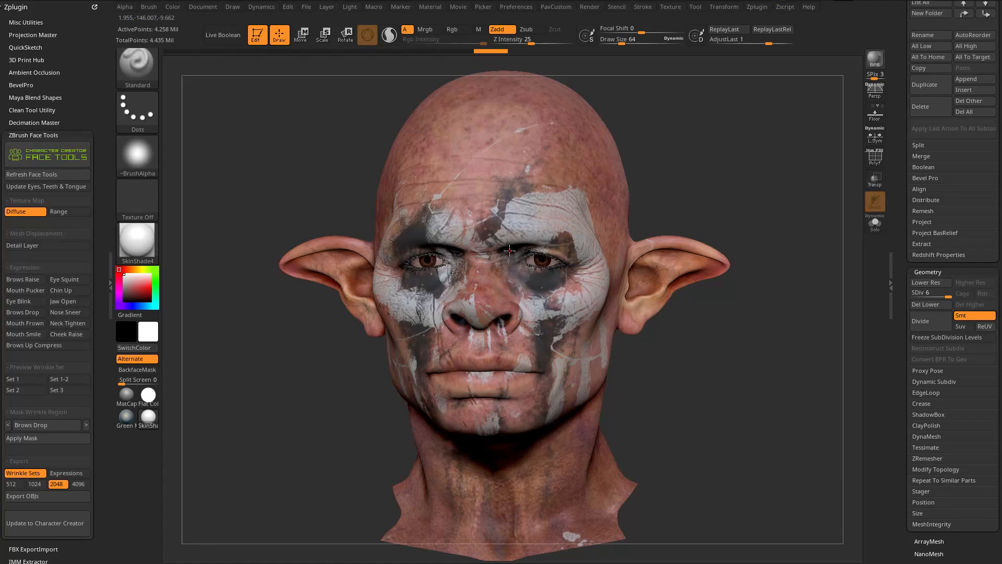
{"action": "left_click", "coordinate": [50, 245]}
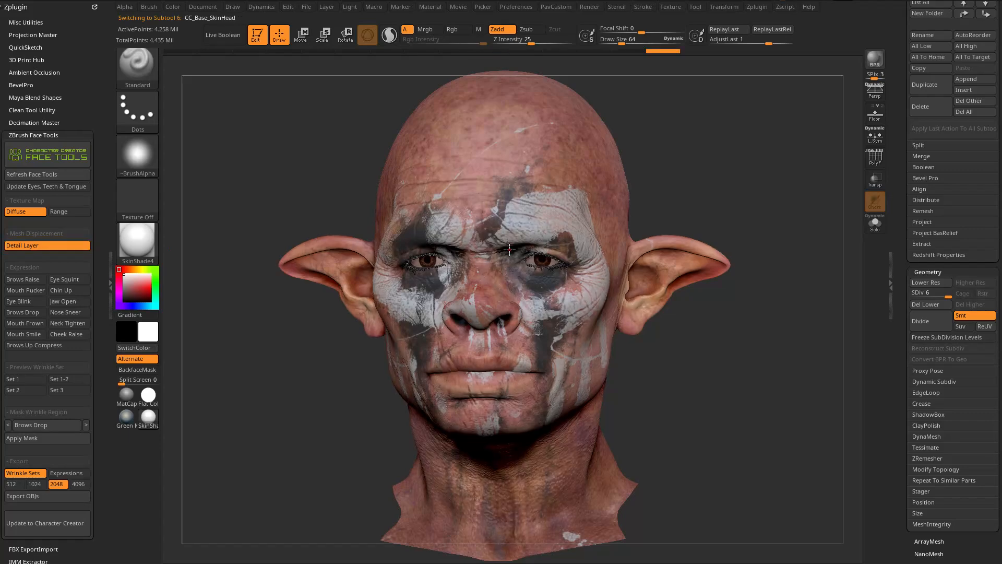
{"action": "left_click_drag", "start_coordinate": [703, 207], "coordinate": [744, 203]}
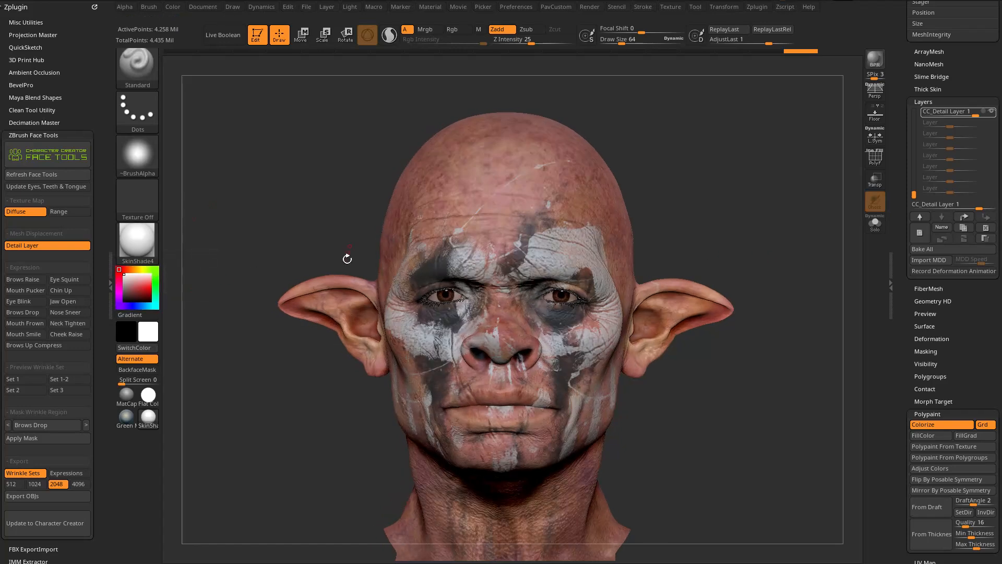
{"action": "left_click_drag", "start_coordinate": [720, 206], "coordinate": [751, 198]}
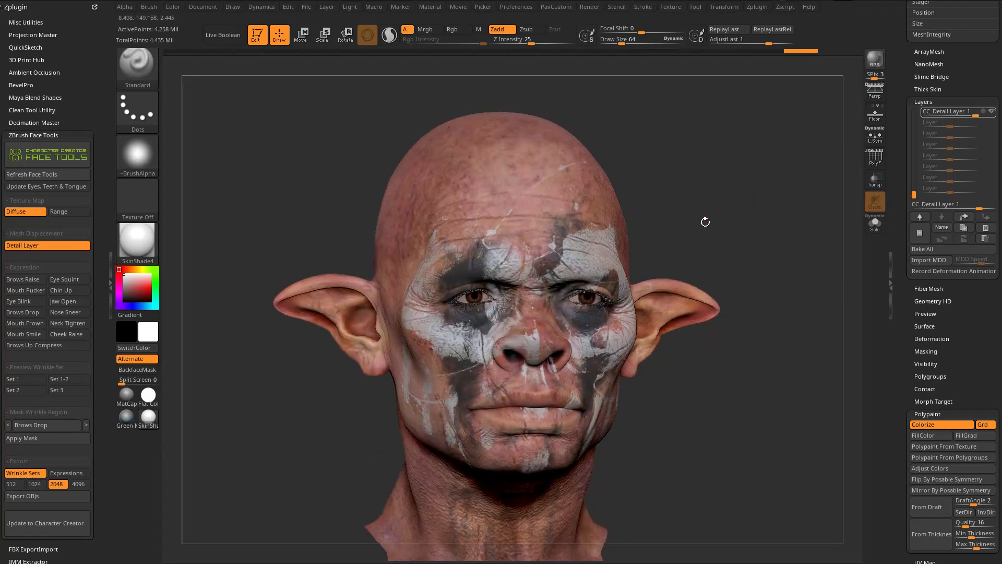
Step: Activate the Brows Raise expression for the head and consult the Exp_BrowRaise.mp4 facial reference images
{"action": "left_click", "coordinate": [19, 283]}
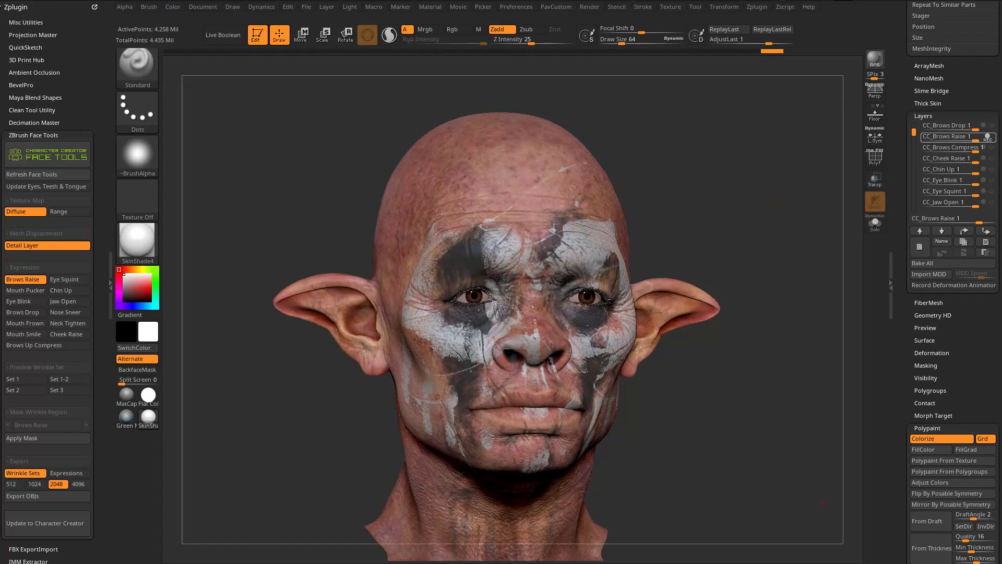
{"action": "key", "text": "alt+Tab"}
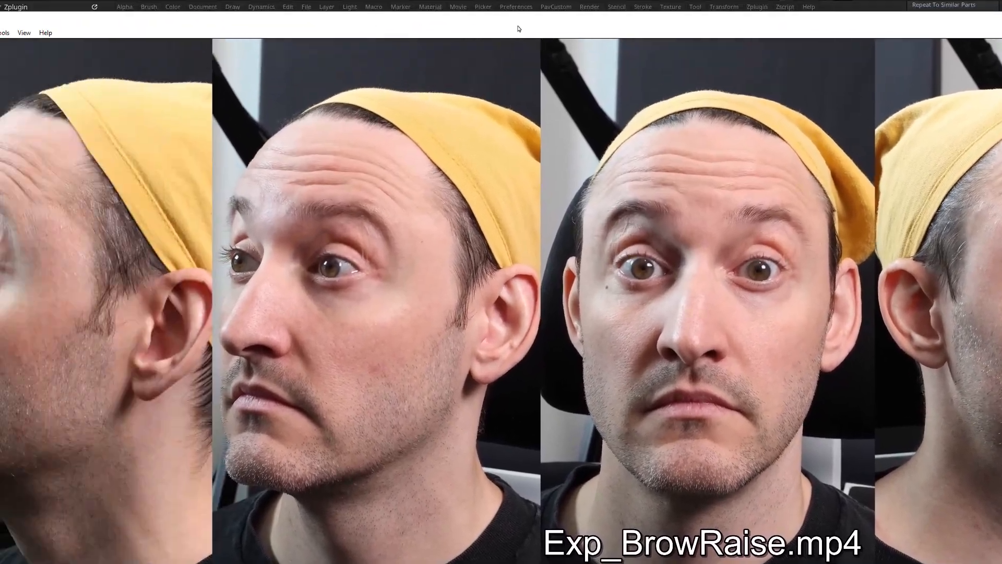
{"action": "left_click_drag", "start_coordinate": [519, 29], "coordinate": [662, 27]}
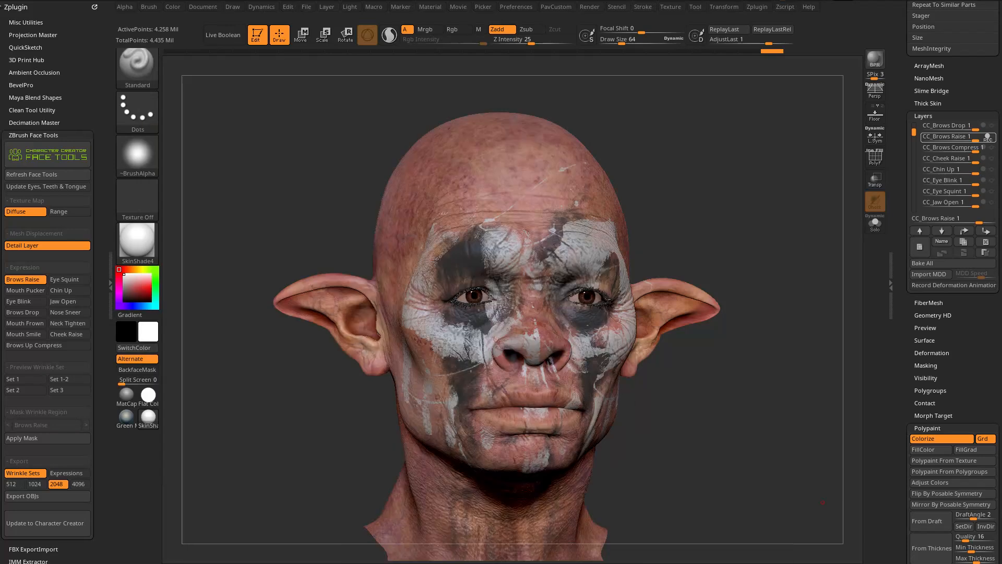
Step: Try raising the render Fade Opacity to fade the head's skin colours towards white
{"action": "left_click_drag", "start_coordinate": [733, 190], "coordinate": [757, 200]}
{"action": "left_click_drag", "start_coordinate": [902, 172], "coordinate": [902, 443]}
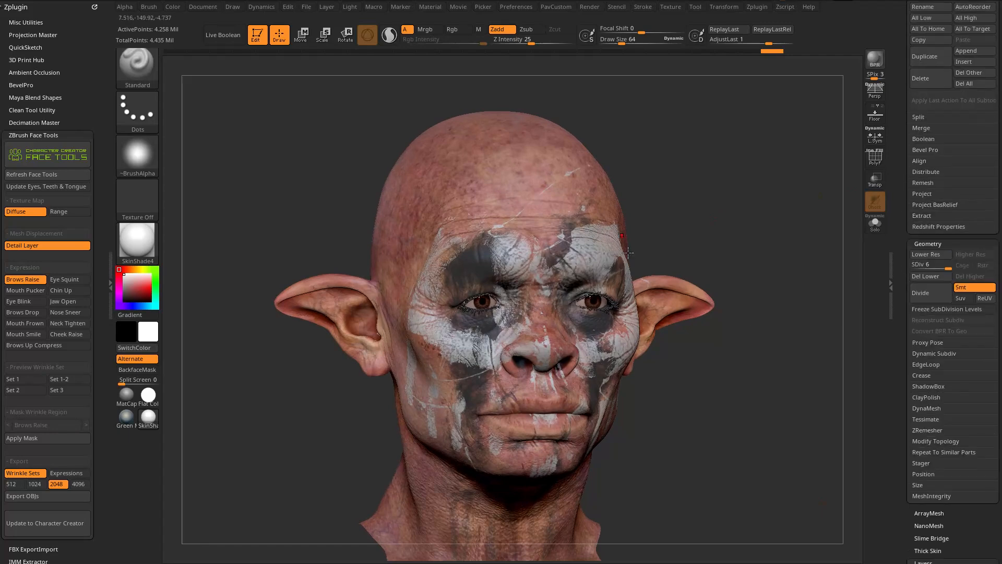
{"action": "left_click_drag", "start_coordinate": [747, 215], "coordinate": [795, 274]}
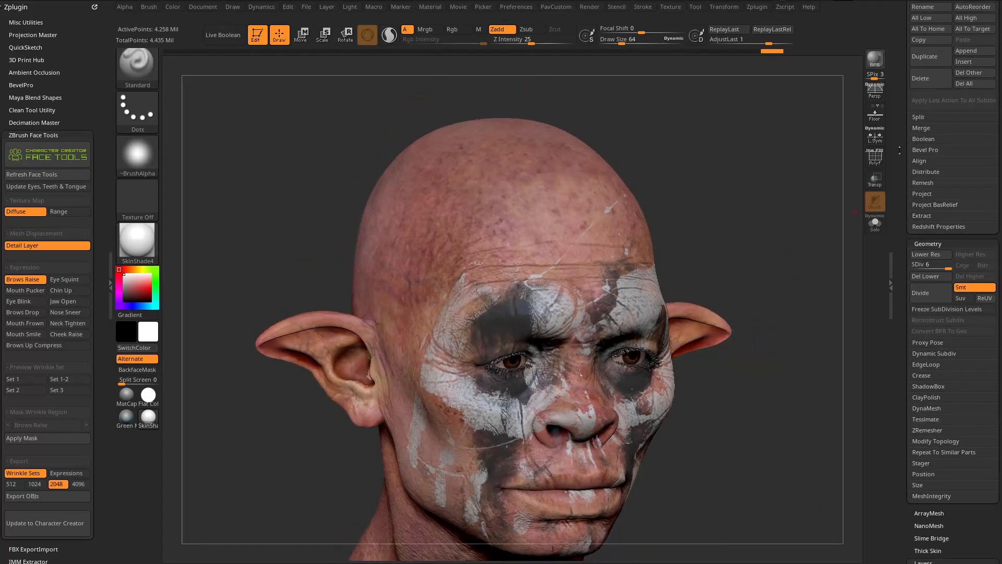
{"action": "left_click_drag", "start_coordinate": [899, 152], "coordinate": [902, 250]}
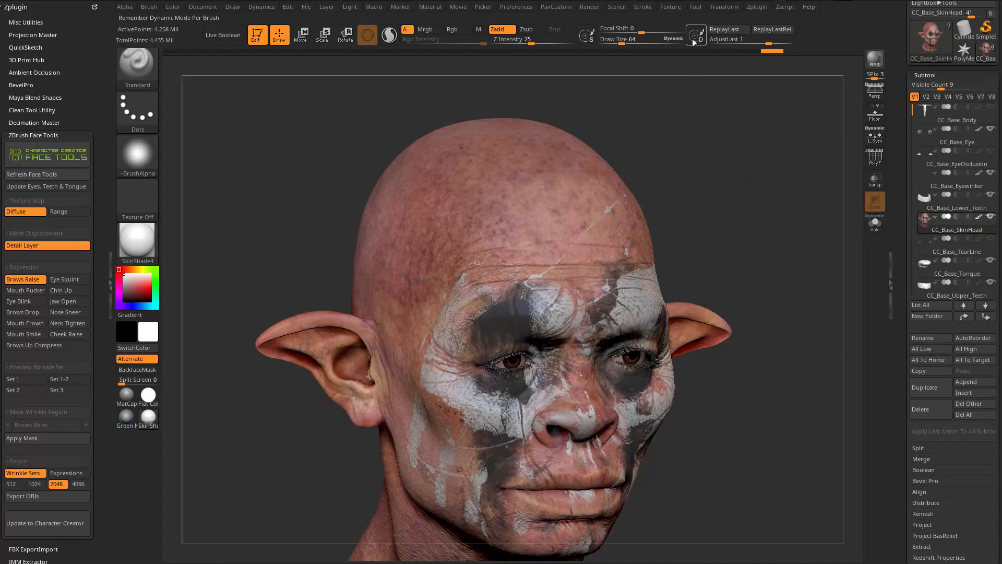
{"action": "left_click", "coordinate": [595, 8]}
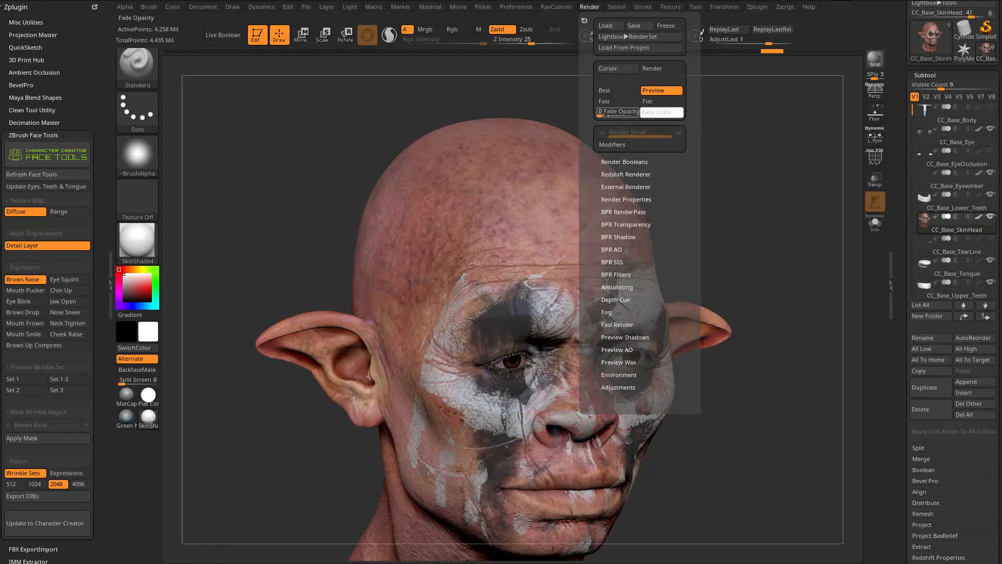
{"action": "left_click_drag", "start_coordinate": [600, 112], "coordinate": [626, 112]}
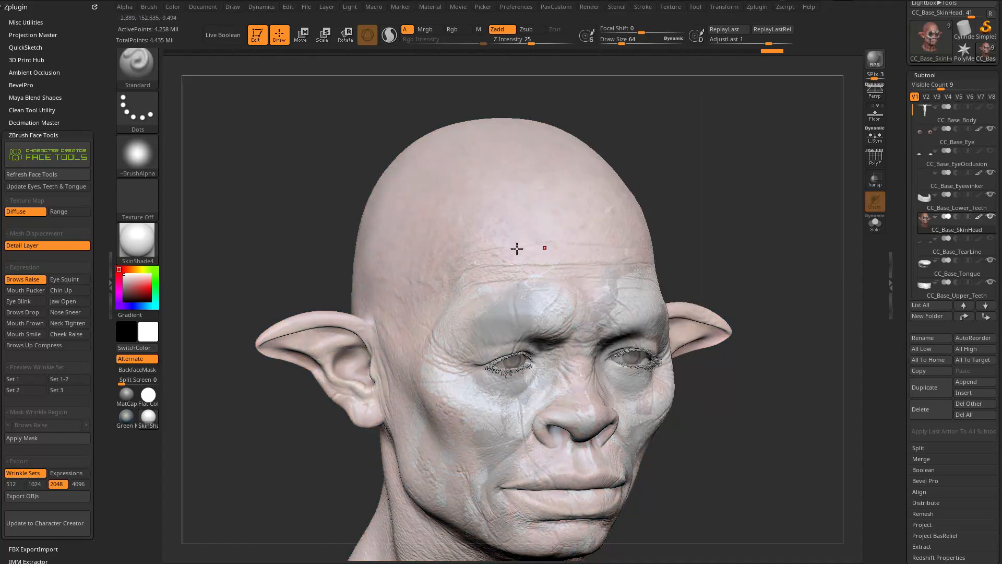
Step: Assign the Green Metallic material to the head and bring the render Fade Opacity down to 0
{"action": "left_click", "coordinate": [152, 243]}
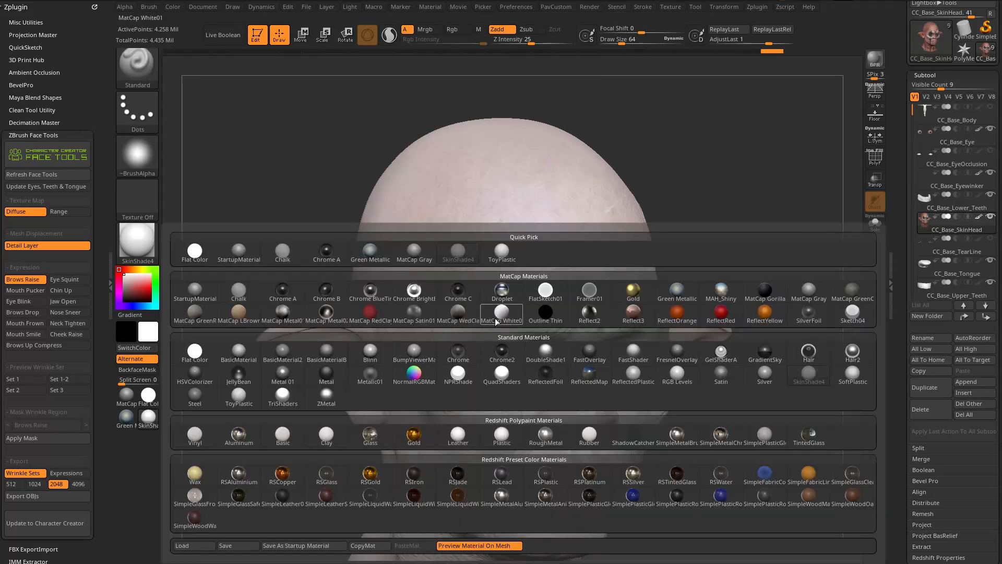
{"action": "left_click", "coordinate": [677, 291]}
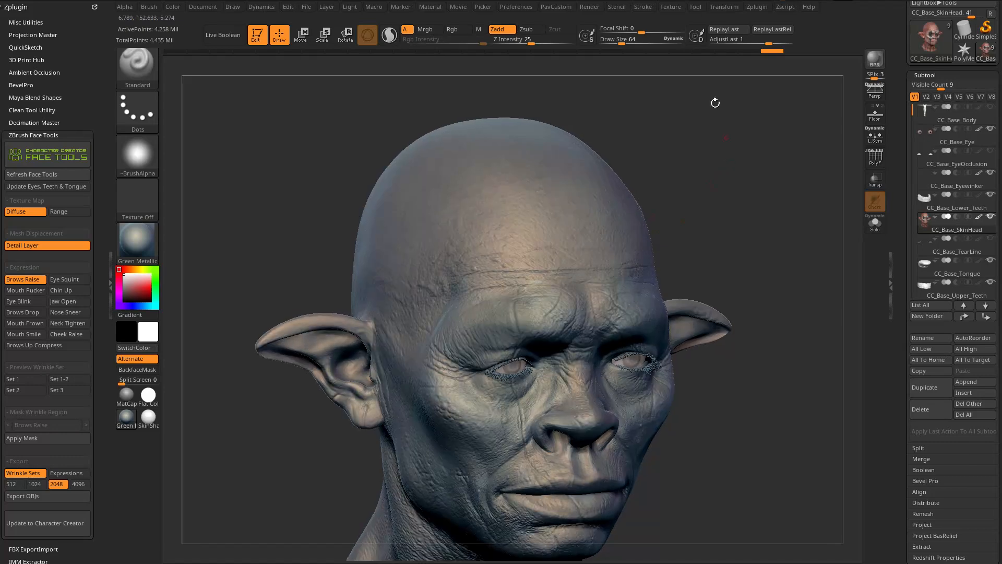
{"action": "left_click", "coordinate": [592, 10]}
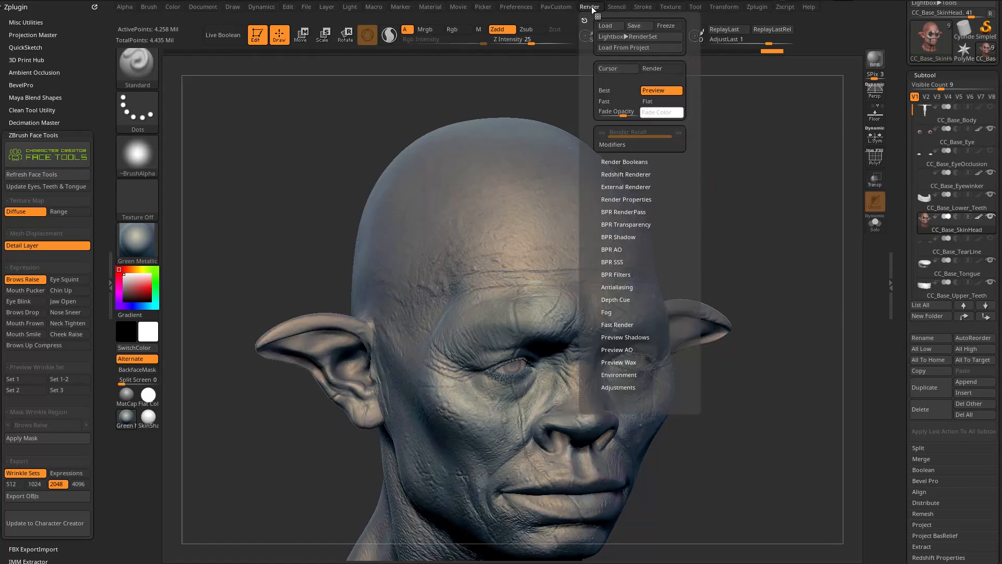
{"action": "left_click_drag", "start_coordinate": [630, 114], "coordinate": [598, 114]}
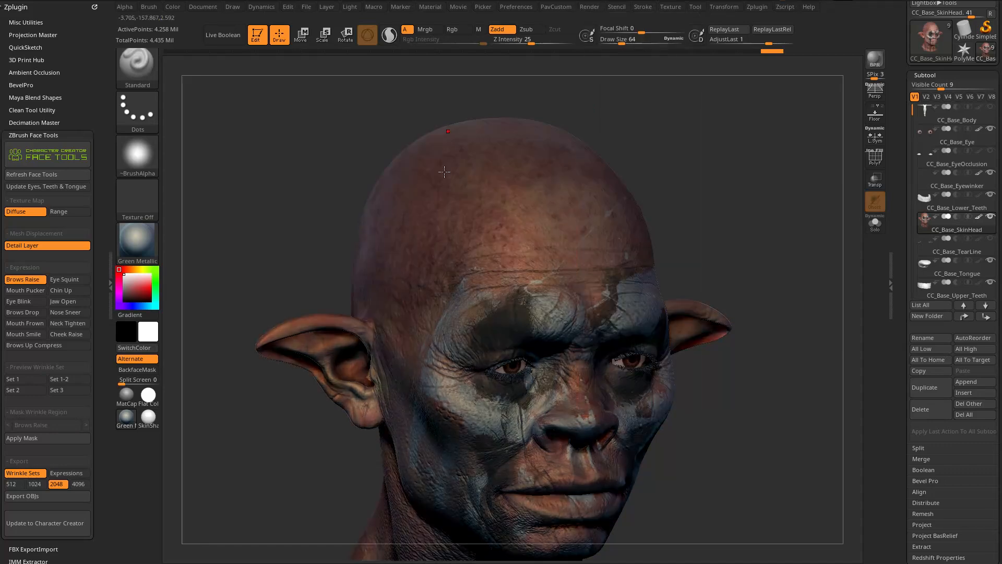
Step: Turn off the polypaint display of the CC_Base_SkinHead subtool and set the brush Draw Size to about 177
{"action": "left_click_drag", "start_coordinate": [830, 217], "coordinate": [866, 220]}
{"action": "left_click", "coordinate": [978, 217]}
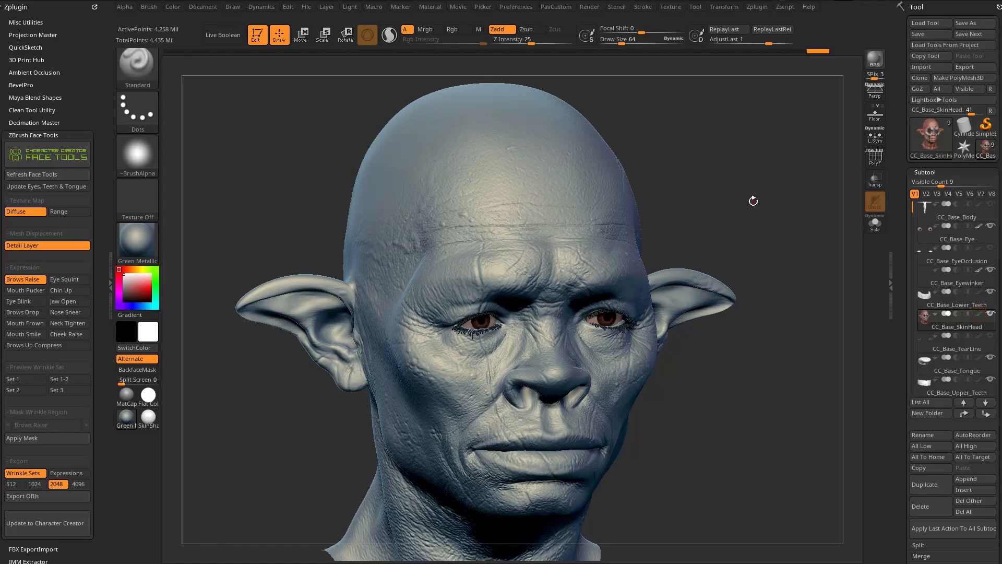
{"action": "left_click_drag", "start_coordinate": [753, 193], "coordinate": [776, 165]}
{"action": "left_click_drag", "start_coordinate": [758, 199], "coordinate": [747, 197], "text": "alt"}
{"action": "key", "text": "s"}
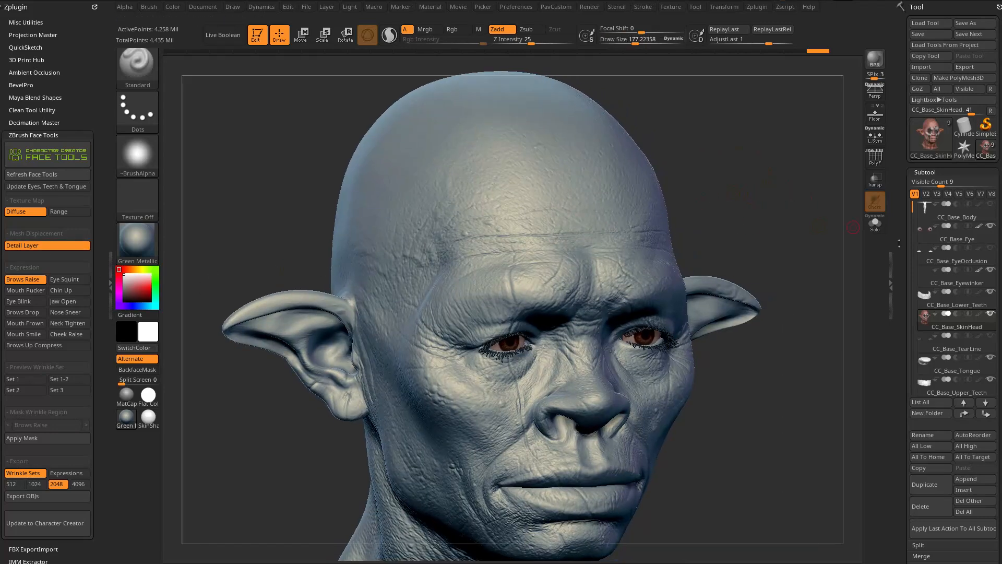
Step: Compare the head's surface with the CC_Detail Layer hidden and shown
{"action": "scroll", "coordinate": [900, 242], "scroll_direction": "down", "scroll_amount": 5}
{"action": "scroll", "coordinate": [898, 330], "scroll_direction": "down", "scroll_amount": 8}
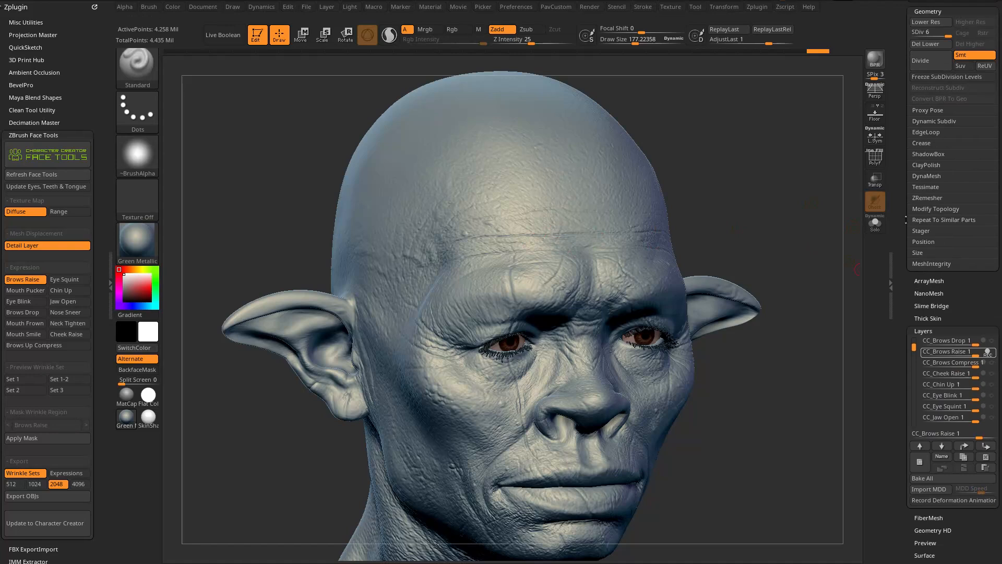
{"action": "left_click_drag", "start_coordinate": [914, 300], "coordinate": [914, 354]}
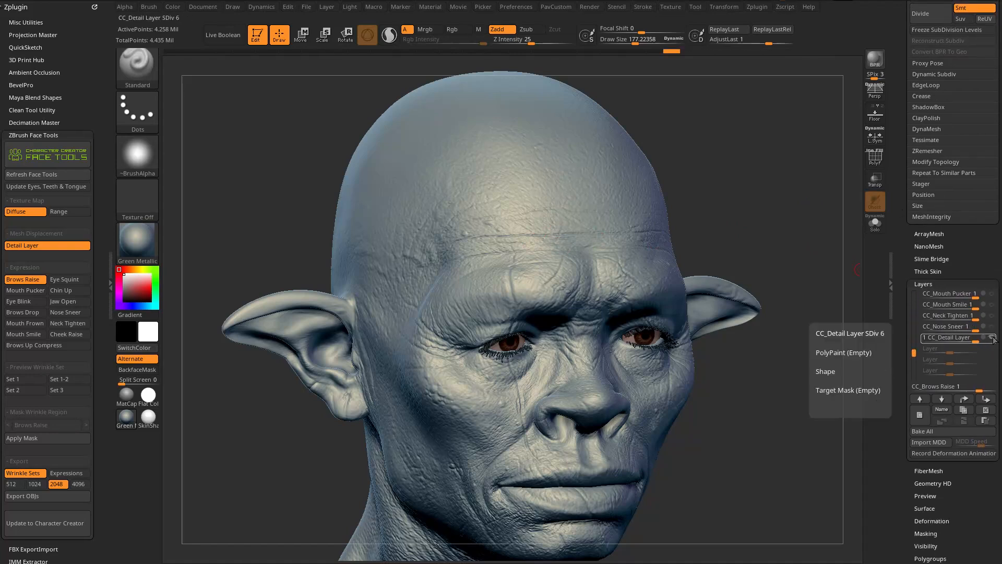
{"action": "left_click", "coordinate": [992, 337]}
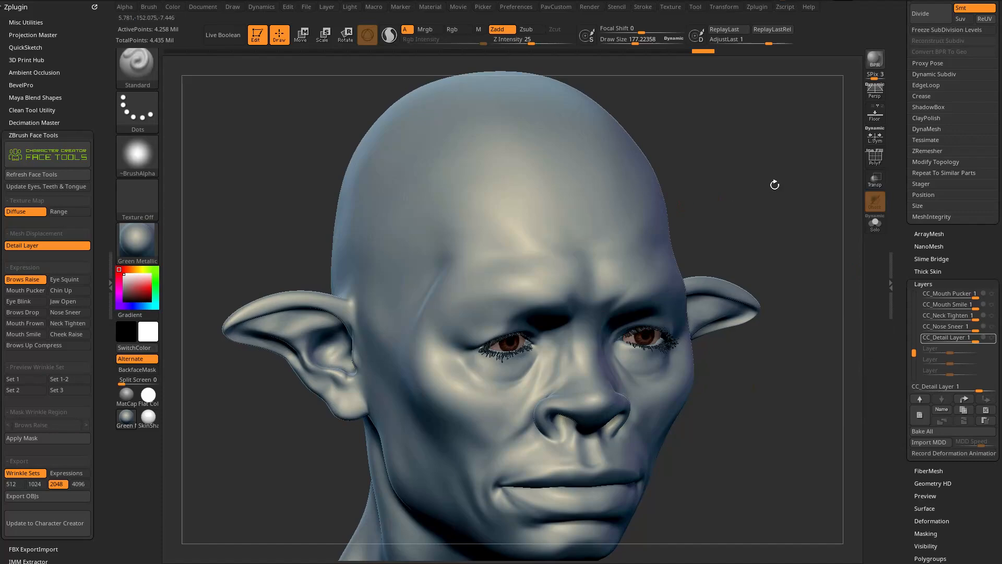
{"action": "left_click_drag", "start_coordinate": [767, 184], "coordinate": [713, 204]}
{"action": "left_click", "coordinate": [992, 338]}
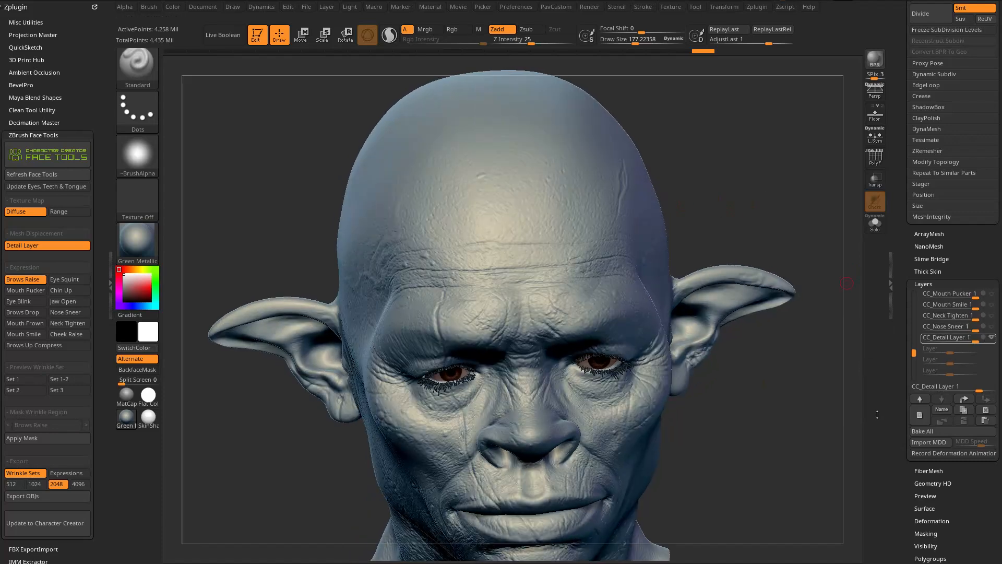
Step: Select the CC_Brows Raise layer and turn on its recording mode
{"action": "left_click_drag", "start_coordinate": [909, 346], "coordinate": [898, 324]}
{"action": "left_click", "coordinate": [947, 315]}
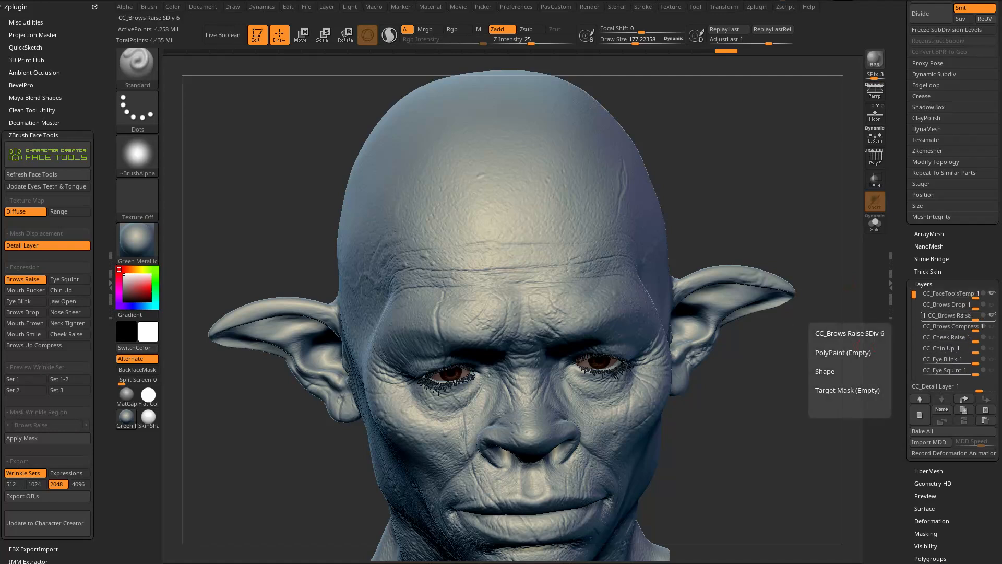
{"action": "left_click_drag", "start_coordinate": [963, 315], "coordinate": [858, 346]}
{"action": "left_click_drag", "start_coordinate": [965, 317], "coordinate": [979, 316]}
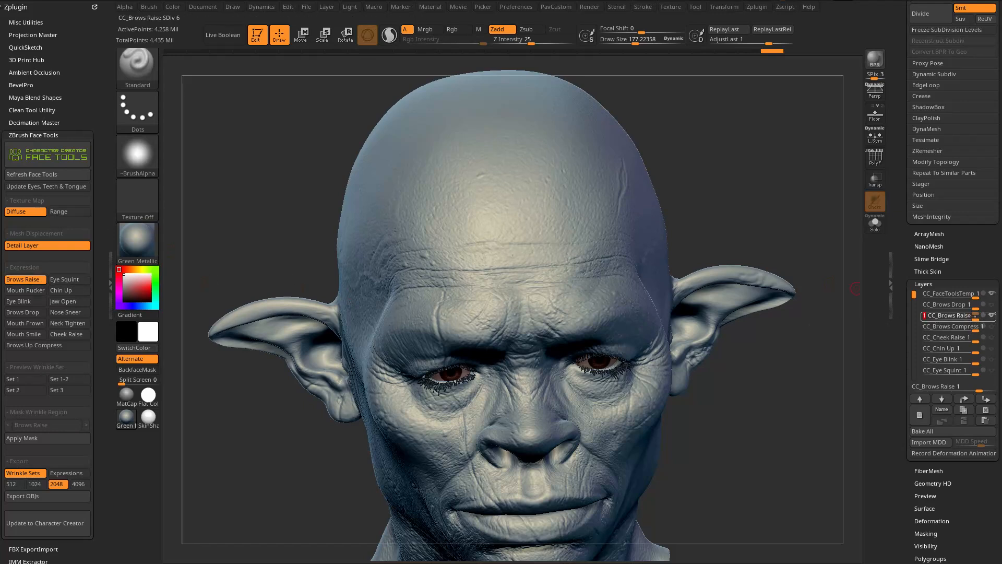
{"action": "left_click_drag", "start_coordinate": [976, 316], "coordinate": [985, 319]}
{"action": "left_click", "coordinate": [986, 315]}
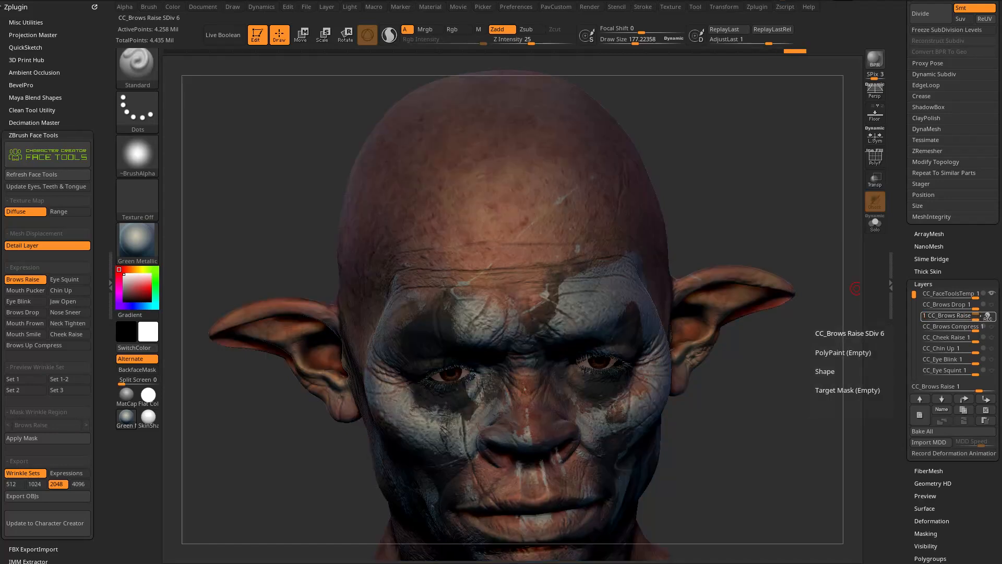
Step: Hide the polypaint on the CC_Base_SkinHead subtool again while the CC_Brows Raise layer is recording
{"action": "left_click_drag", "start_coordinate": [883, 394], "coordinate": [942, 324]}
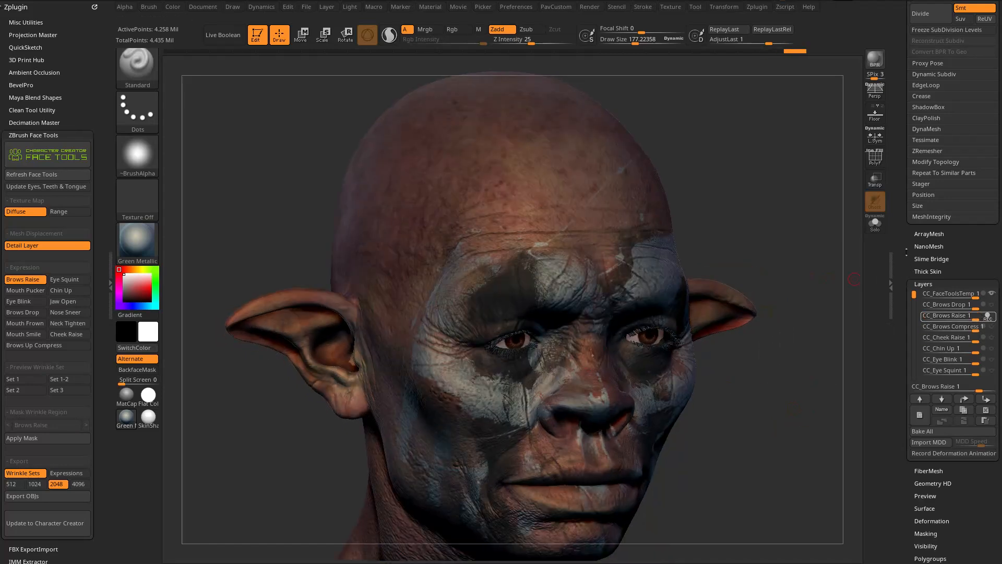
{"action": "left_click_drag", "start_coordinate": [907, 254], "coordinate": [902, 420]}
{"action": "left_click_drag", "start_coordinate": [906, 219], "coordinate": [863, 226]}
{"action": "left_click", "coordinate": [979, 134]}
{"action": "left_click_drag", "start_coordinate": [772, 183], "coordinate": [764, 239]}
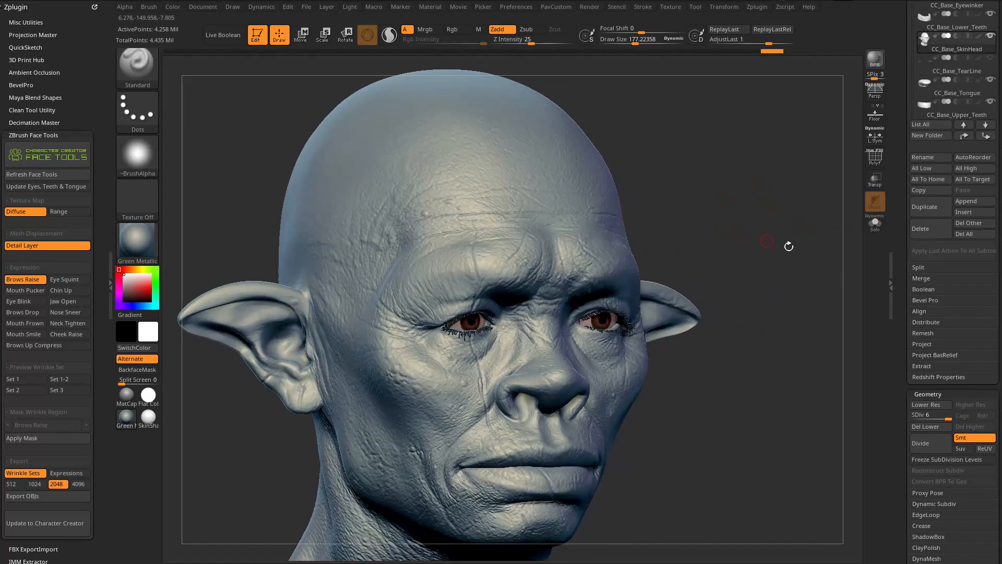
Step: Turn off recording on the CC_Brows Raise layer and inspect the forehead from several angles
{"action": "left_click_drag", "start_coordinate": [902, 314], "coordinate": [840, 249]}
{"action": "left_click_drag", "start_coordinate": [744, 264], "coordinate": [787, 206]}
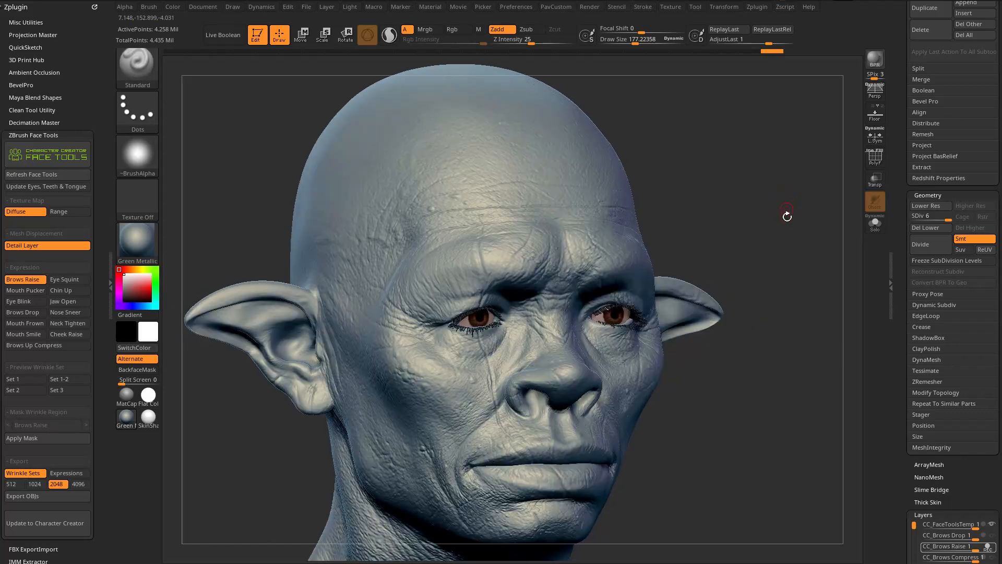
{"action": "left_click_drag", "start_coordinate": [931, 189], "coordinate": [982, 245]}
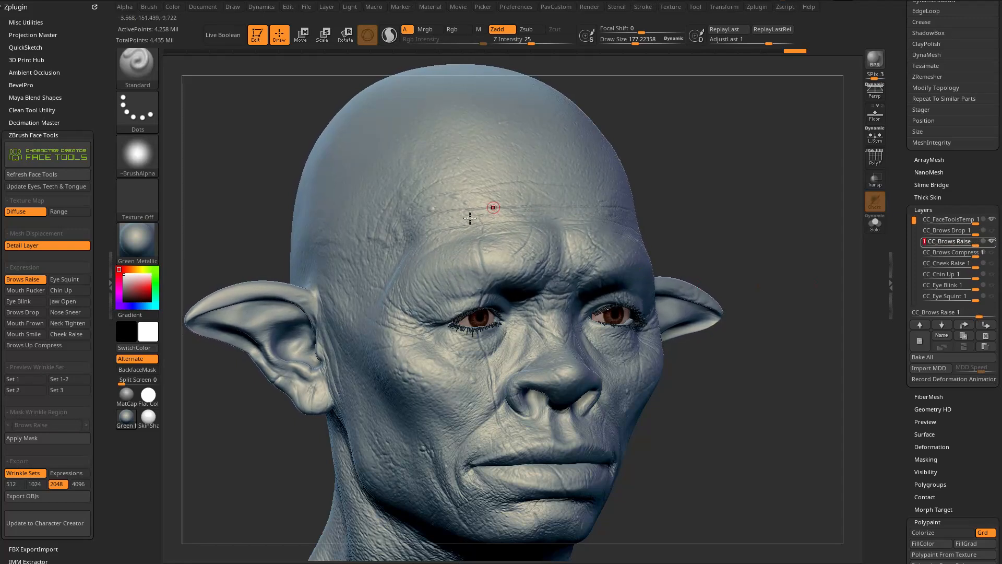
{"action": "left_click_drag", "start_coordinate": [711, 155], "coordinate": [673, 173]}
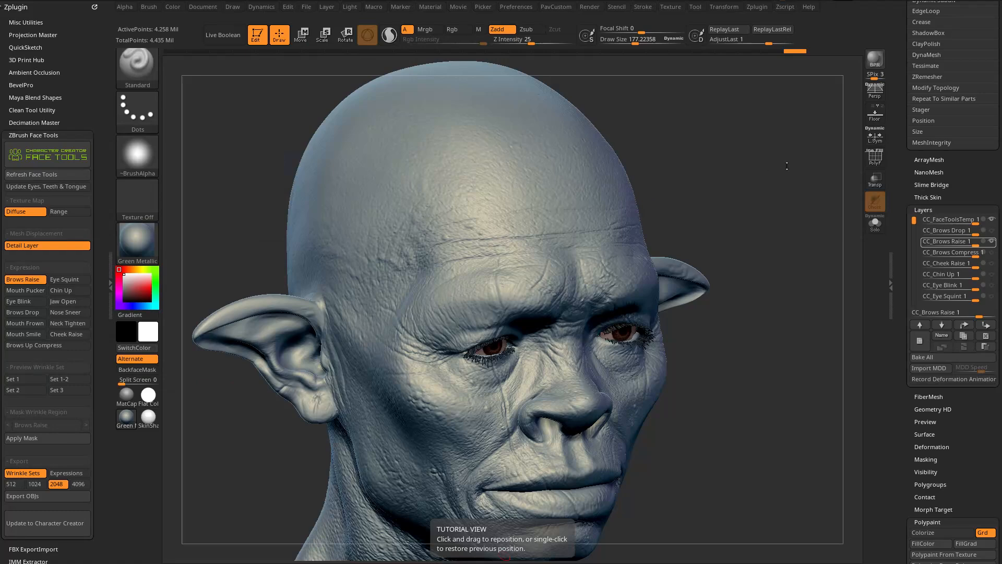
{"action": "left_click_drag", "start_coordinate": [787, 166], "coordinate": [762, 205]}
Step: Put the CC_Brows Raise layer back into recording mode and return to the subtool list
{"action": "left_click_drag", "start_coordinate": [901, 238], "coordinate": [900, 206]}
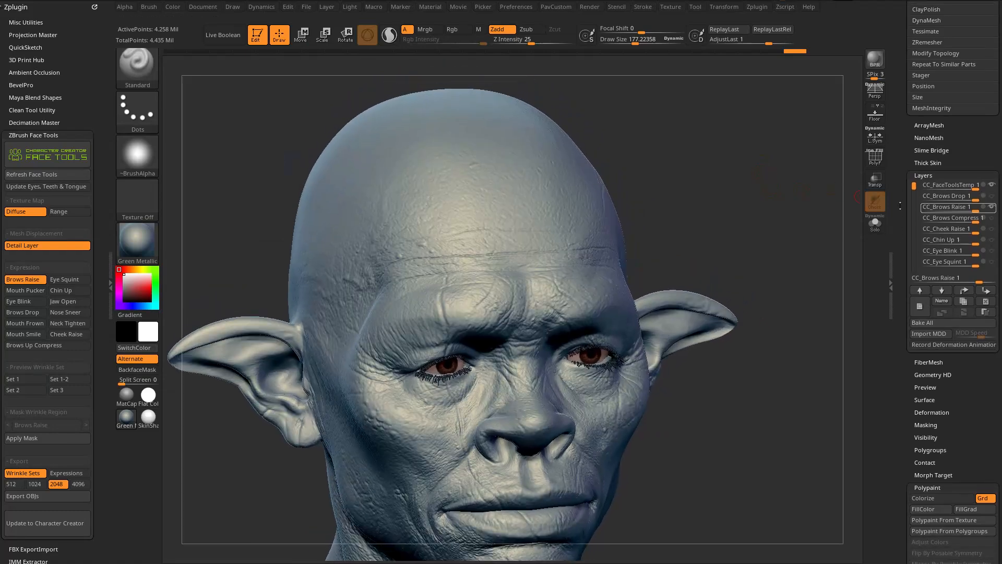
{"action": "mouse_move", "coordinate": [962, 208]}
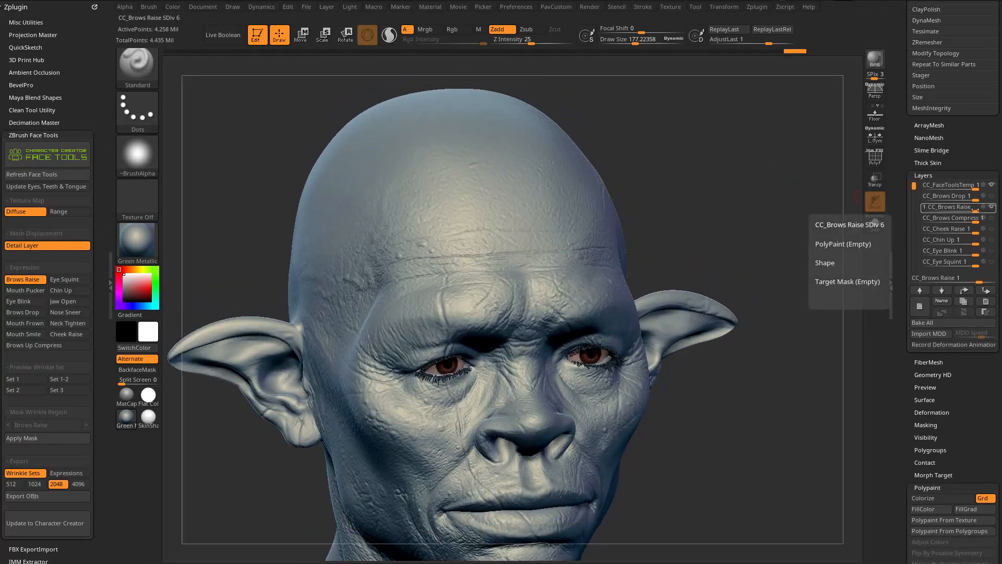
{"action": "mouse_move", "coordinate": [976, 210]}
{"action": "left_mouse_down"}
{"action": "mouse_move", "coordinate": [956, 209]}
{"action": "mouse_move", "coordinate": [989, 209]}
{"action": "left_mouse_up"}
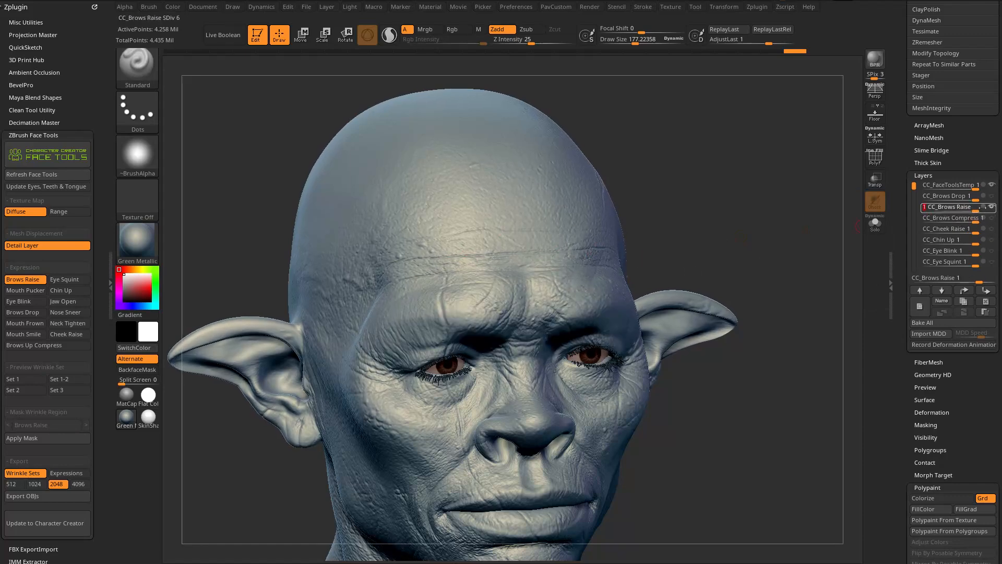
{"action": "left_click_drag", "start_coordinate": [914, 178], "coordinate": [915, 452]}
{"action": "scroll", "coordinate": [914, 103], "scroll_direction": "up", "scroll_amount": 10}
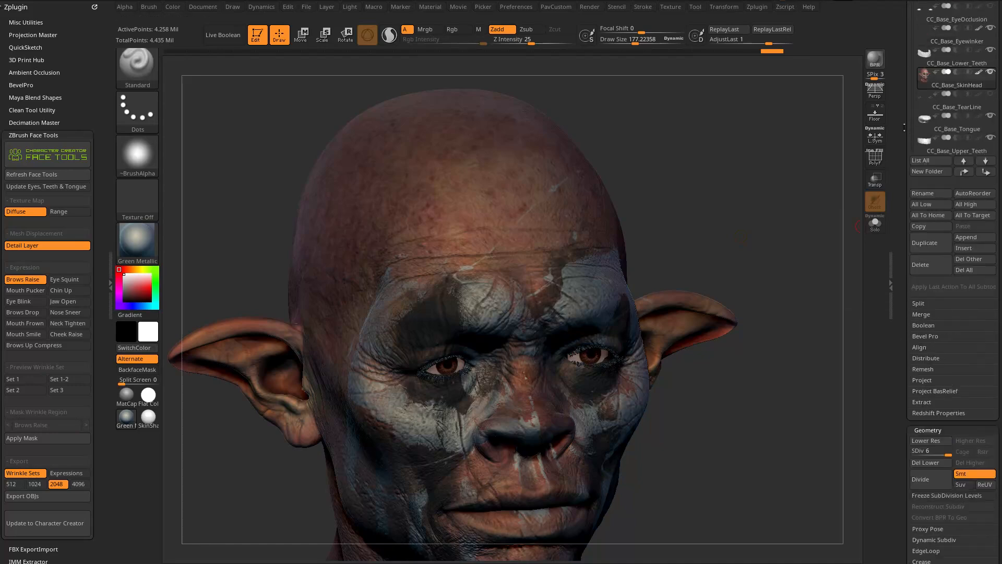
Step: Hide the polypaint on the CC_Base_SkinHead subtool and check the bare sculpted forehead from several angles
{"action": "left_click", "coordinate": [980, 80]}
{"action": "scroll", "coordinate": [955, 261], "scroll_direction": "down", "scroll_amount": 10}
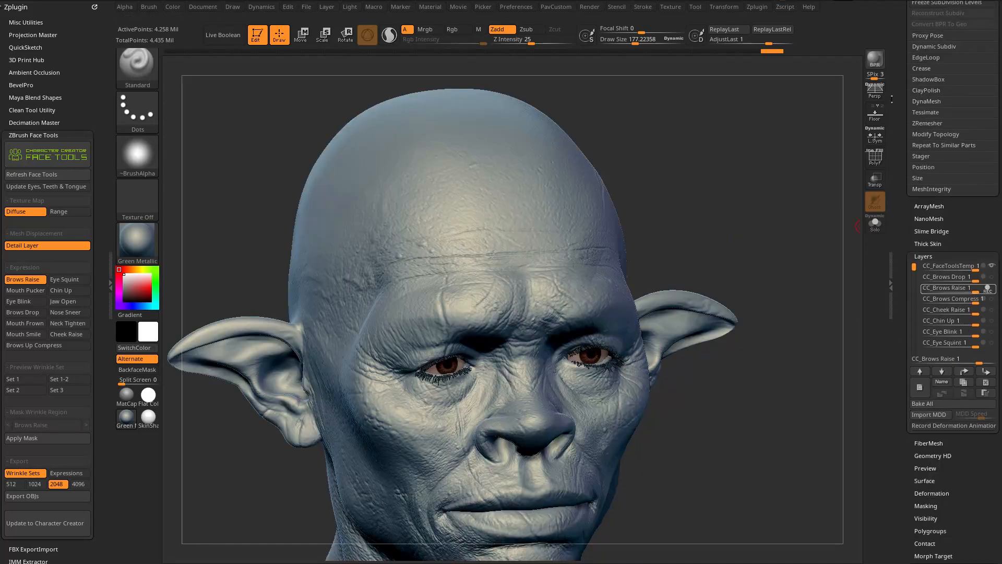
{"action": "mouse_move", "coordinate": [747, 182]}
{"action": "left_mouse_down"}
{"action": "mouse_move", "coordinate": [727, 167]}
{"action": "mouse_move", "coordinate": [662, 214]}
{"action": "mouse_move", "coordinate": [736, 199]}
{"action": "left_mouse_up"}
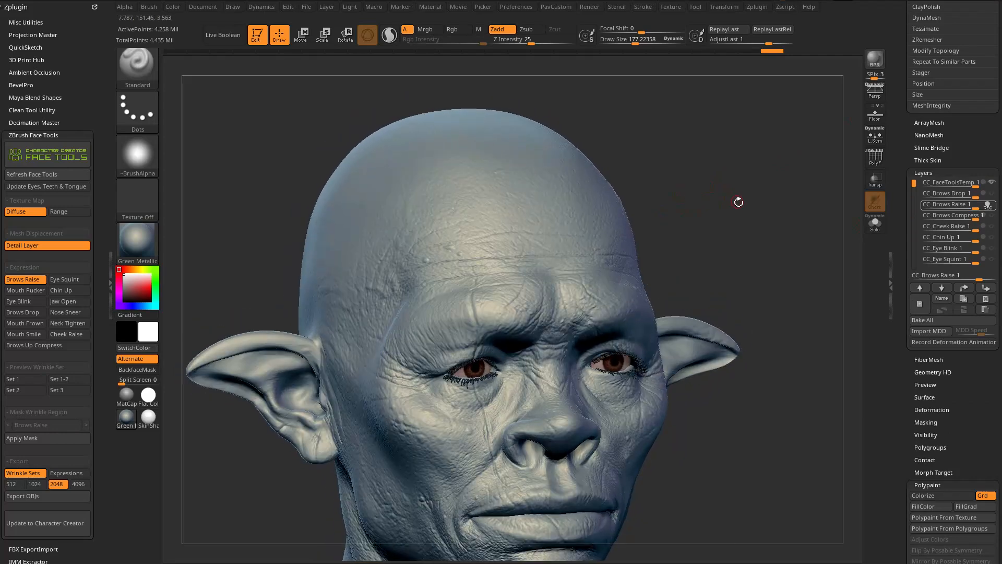
{"action": "left_click_drag", "start_coordinate": [777, 240], "coordinate": [856, 223]}
{"action": "scroll", "coordinate": [904, 153], "scroll_direction": "down", "scroll_amount": 10}
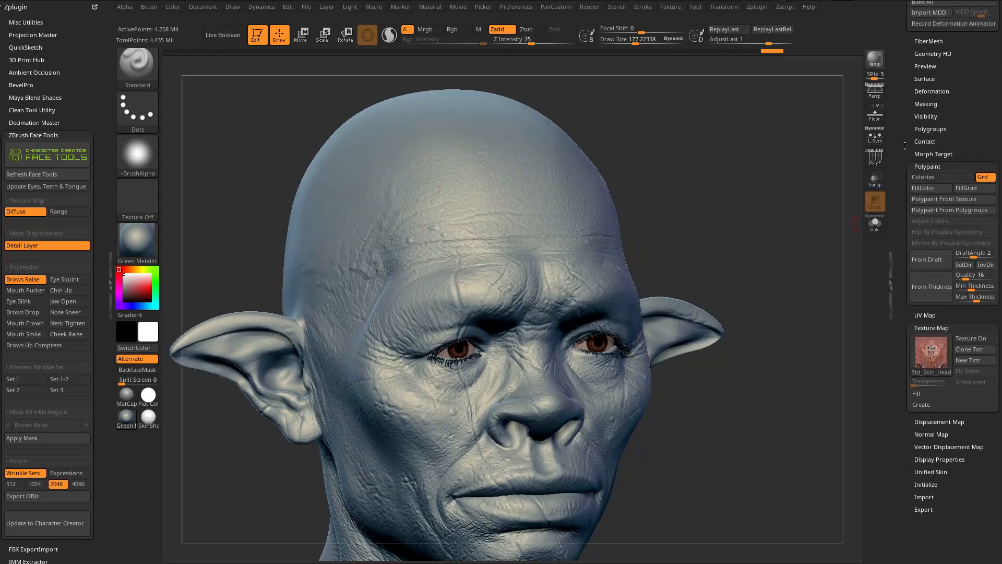
Step: Set the head's subdivision level to 4 and turn the model to view the forehead from above
{"action": "scroll", "coordinate": [928, 222], "scroll_direction": "up", "scroll_amount": 15}
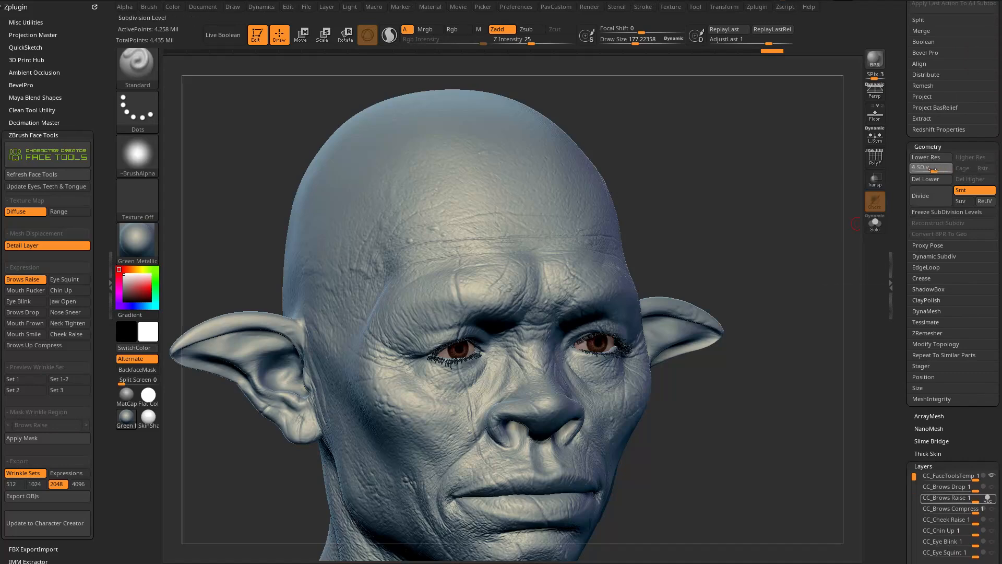
{"action": "left_click_drag", "start_coordinate": [934, 169], "coordinate": [927, 169]}
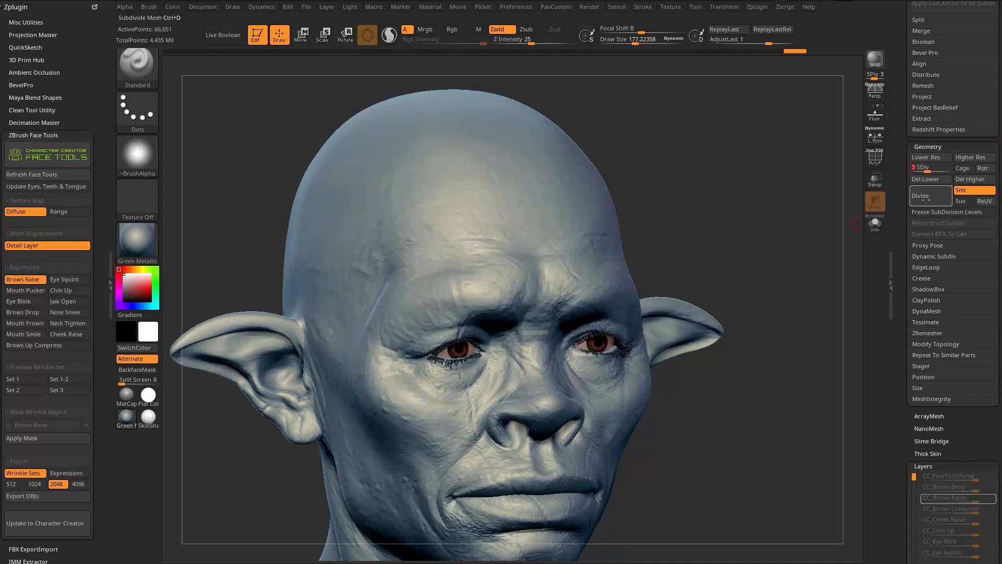
{"action": "left_click_drag", "start_coordinate": [928, 169], "coordinate": [935, 170]}
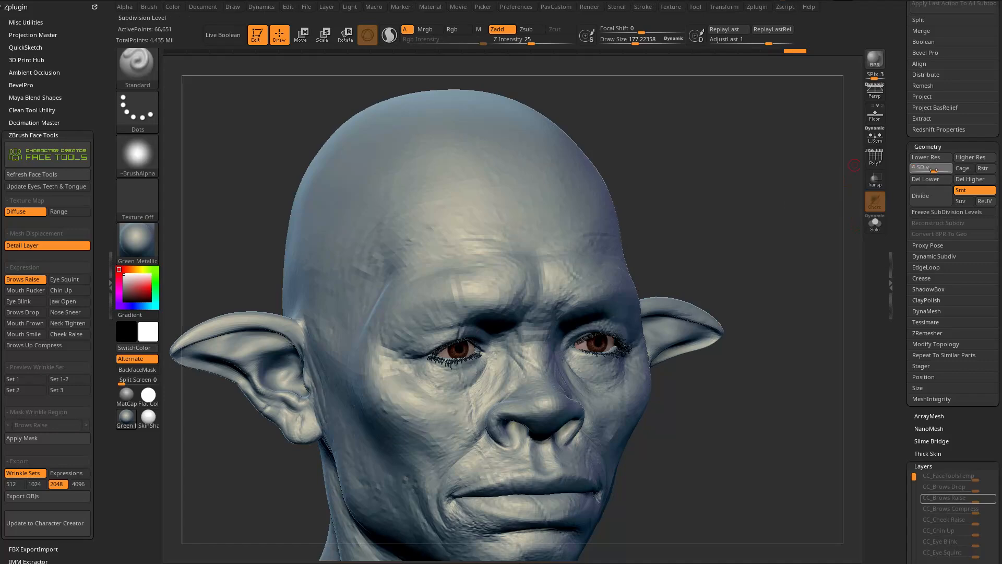
{"action": "left_click_drag", "start_coordinate": [745, 179], "coordinate": [706, 198]}
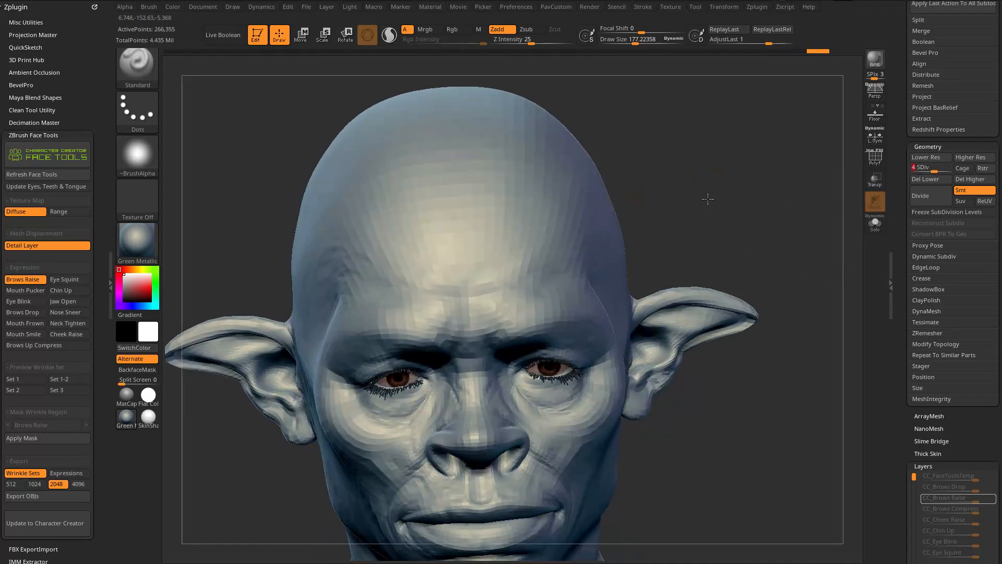
{"action": "left_click_drag", "start_coordinate": [634, 199], "coordinate": [587, 215]}
{"action": "left_click_drag", "start_coordinate": [712, 183], "coordinate": [391, 318]}
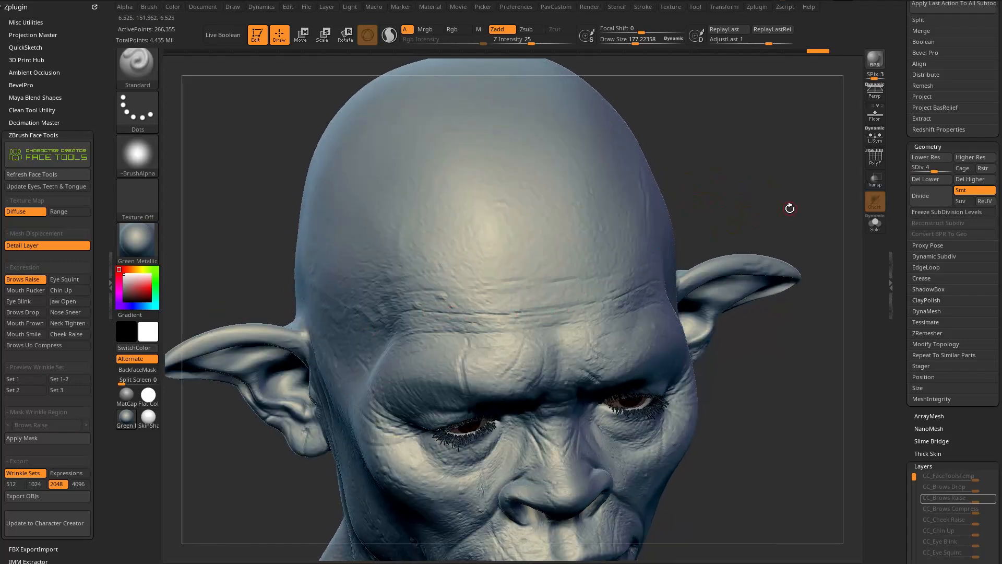
Step: Choose the Dam_Standard brush, set its draw size to about 684 and view the head from the front
{"action": "key", "text": "b"}
{"action": "key", "text": "d"}
{"action": "key", "text": "s"}
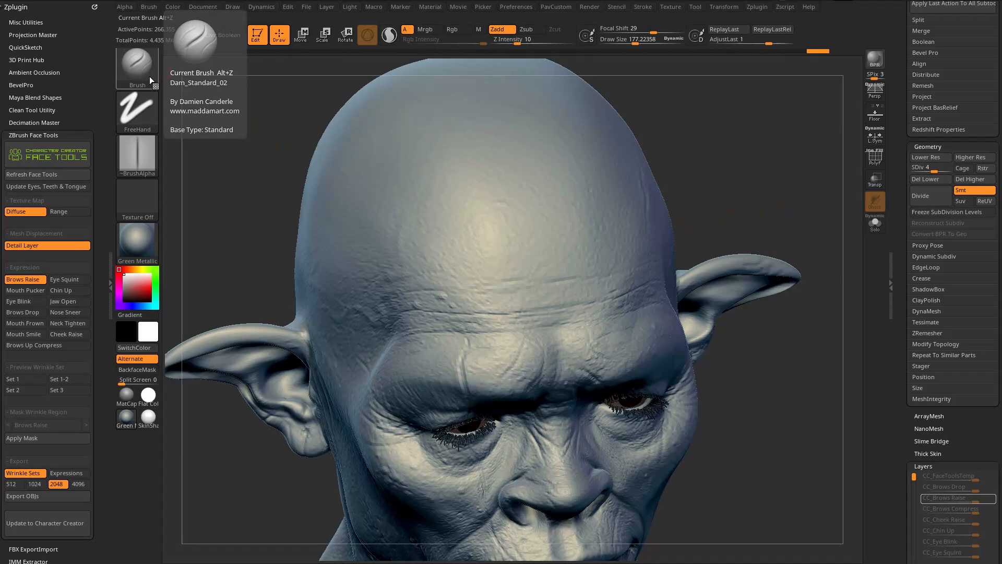
{"action": "mouse_move", "coordinate": [757, 193]}
{"action": "left_mouse_down"}
{"action": "mouse_move", "coordinate": [785, 152]}
{"action": "mouse_move", "coordinate": [703, 174]}
{"action": "mouse_move", "coordinate": [700, 192]}
{"action": "left_mouse_up"}
{"action": "key", "text": "s"}
{"action": "left_click", "coordinate": [509, 302]}
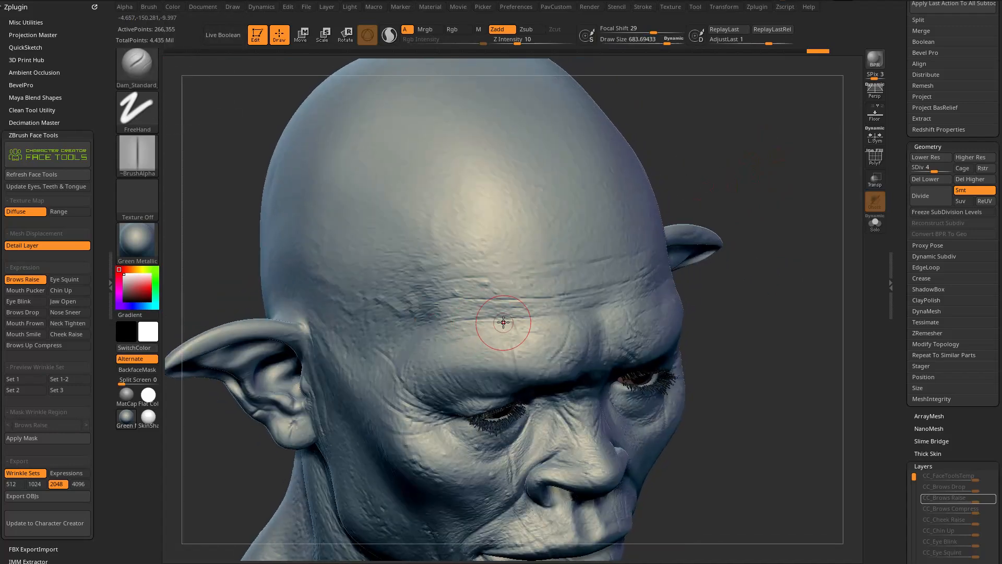
{"action": "left_click_drag", "start_coordinate": [738, 224], "coordinate": [768, 179]}
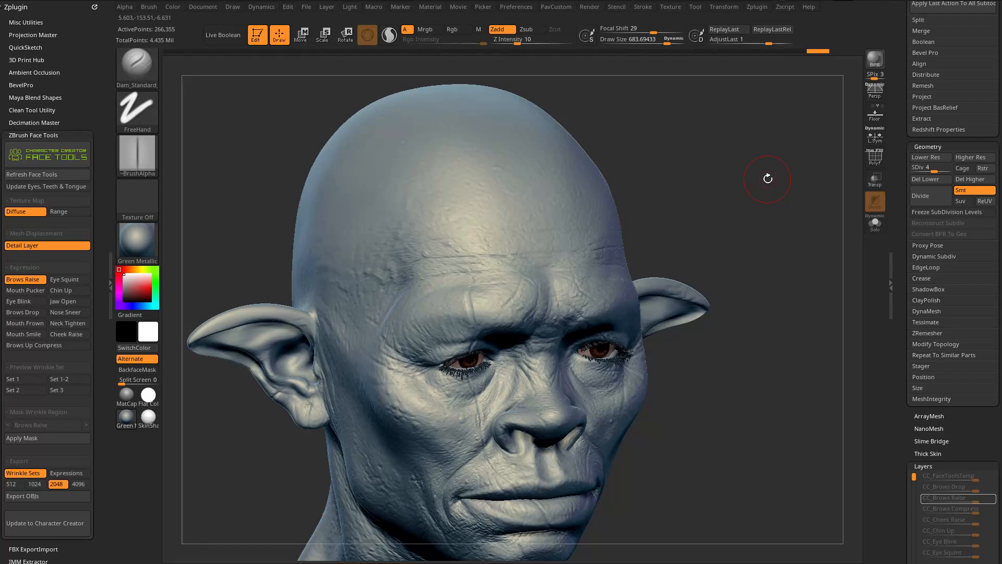
{"action": "left_click_drag", "start_coordinate": [706, 213], "coordinate": [741, 204]}
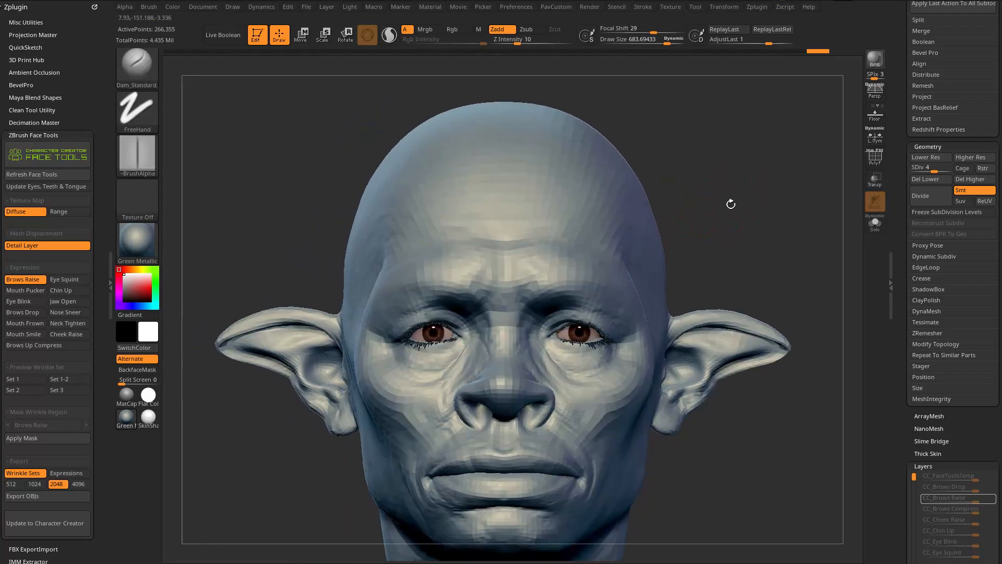
Step: At subdivision level 1, turn off the dynamic draw size and set the brush size to about 126
{"action": "key", "text": "shift+d"}
{"action": "key", "text": "shift+d"}
{"action": "key", "text": "shift+d"}
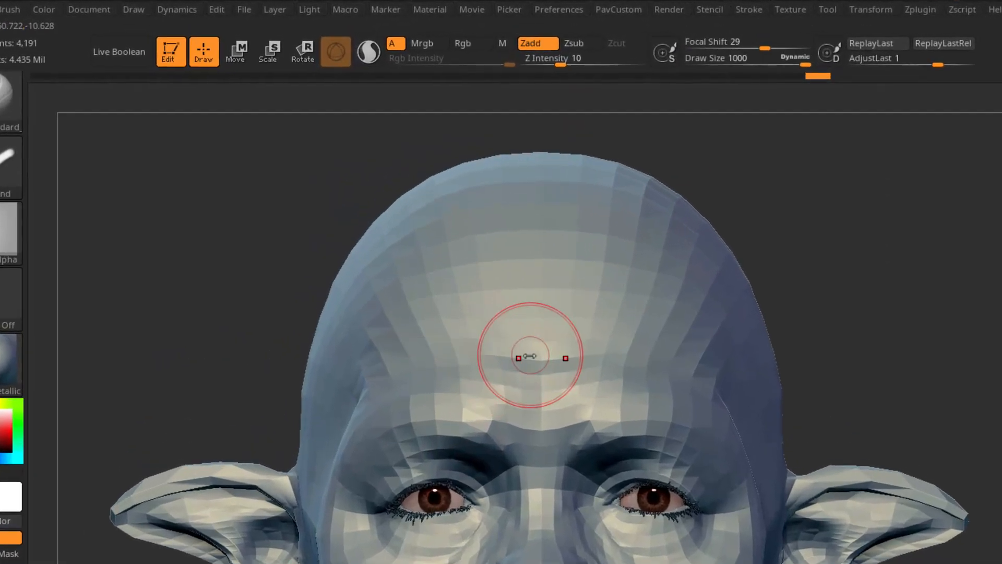
{"action": "left_click", "coordinate": [795, 56]}
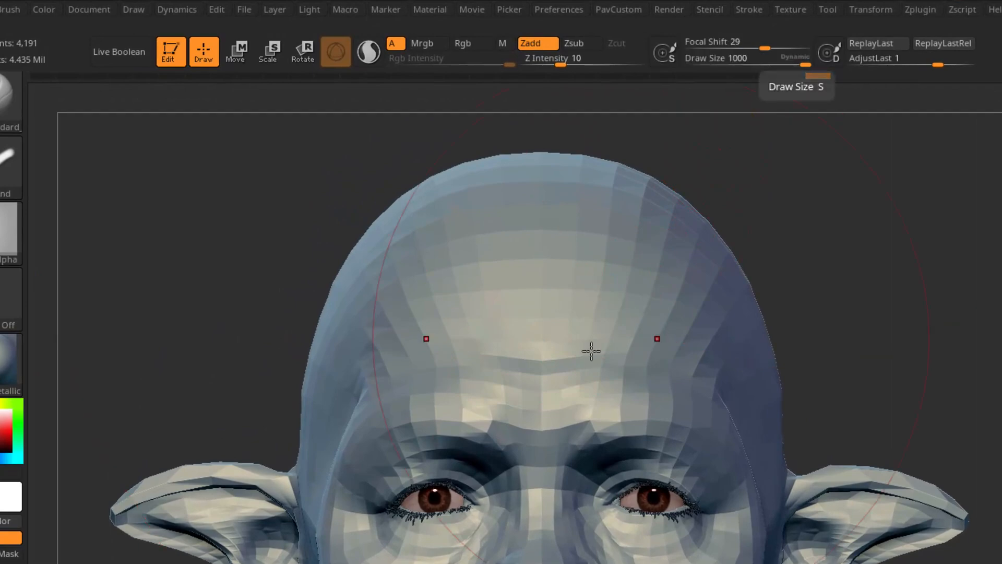
{"action": "key", "text": "s"}
{"action": "left_click_drag", "start_coordinate": [453, 392], "coordinate": [370, 399]}
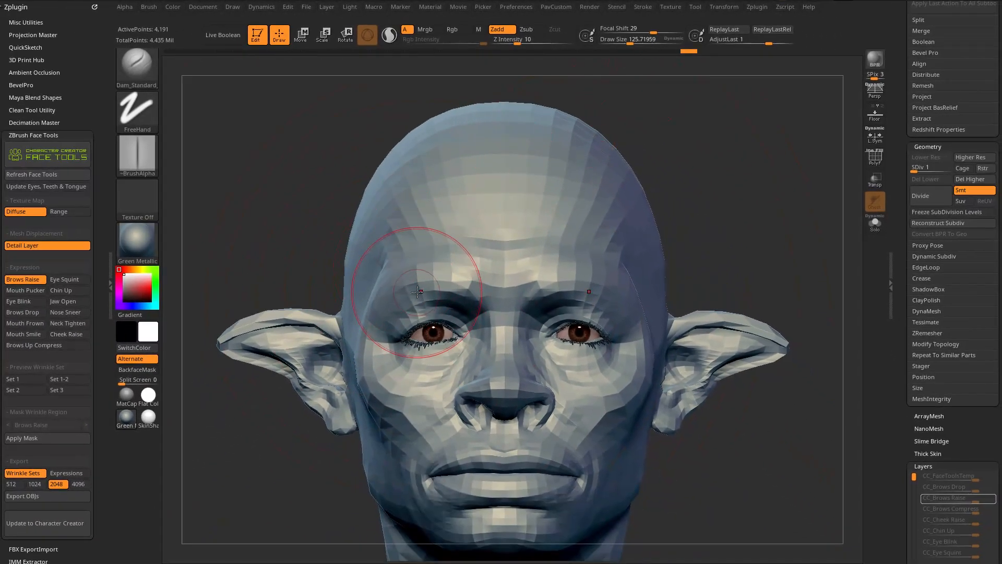
Step: Adjust the brow ridge at the lowest subdivision level with the Move brush, reducing its draw size to about 79
{"action": "key", "text": "b"}
{"action": "key", "text": "m"}
{"action": "key", "text": "v"}
{"action": "key", "text": "bracketleft"}
{"action": "mouse_move", "coordinate": [437, 267]}
{"action": "left_mouse_down"}
{"action": "mouse_move", "coordinate": [440, 256]}
{"action": "mouse_move", "coordinate": [430, 265]}
{"action": "mouse_move", "coordinate": [453, 264]}
{"action": "mouse_move", "coordinate": [411, 276]}
{"action": "left_mouse_up"}
{"action": "key", "text": "bracketleft"}
{"action": "left_click_drag", "start_coordinate": [502, 285], "coordinate": [502, 295]}
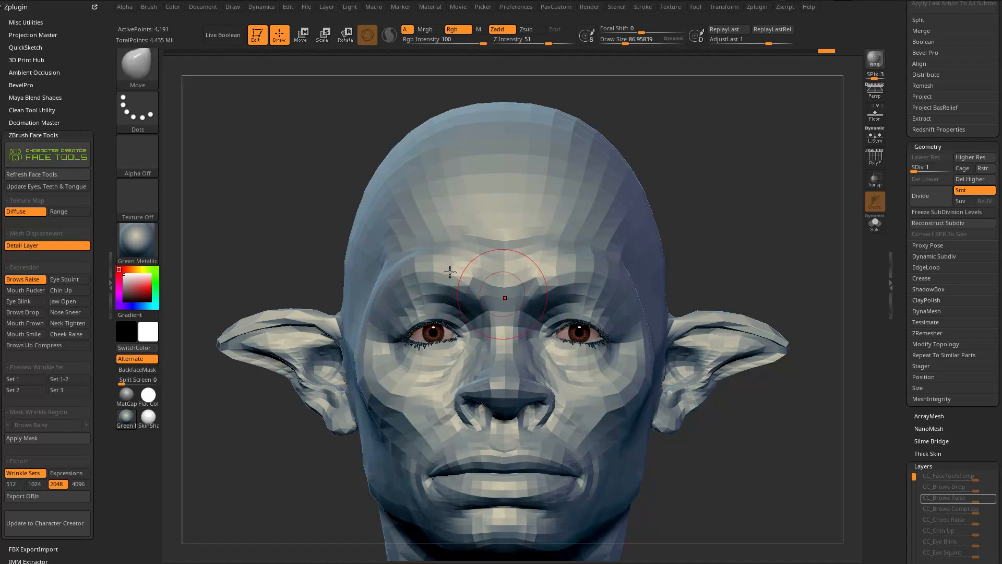
{"action": "key", "text": "bracketleft"}
{"action": "left_click_drag", "start_coordinate": [421, 264], "coordinate": [391, 290]}
Step: Check the brow shape from the side and return to subdivision level 4 with the Dam_Standard brush
{"action": "mouse_move", "coordinate": [589, 224]}
{"action": "right_mouse_down"}
{"action": "mouse_move", "coordinate": [755, 194]}
{"action": "mouse_move", "coordinate": [568, 234]}
{"action": "right_mouse_up"}
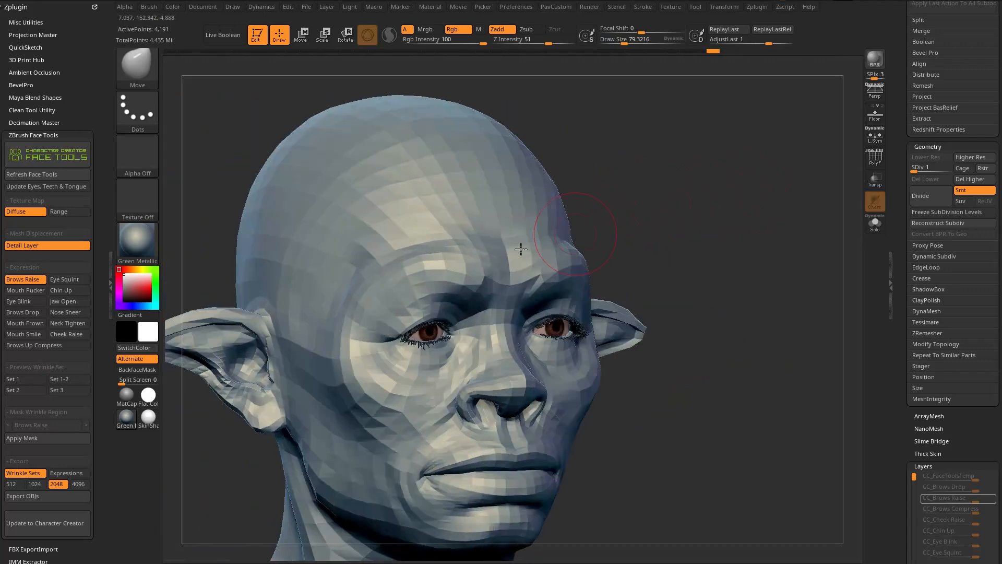
{"action": "right_click_drag", "start_coordinate": [589, 183], "coordinate": [628, 200], "text": "shift"}
{"action": "right_click_drag", "start_coordinate": [714, 199], "coordinate": [802, 171]}
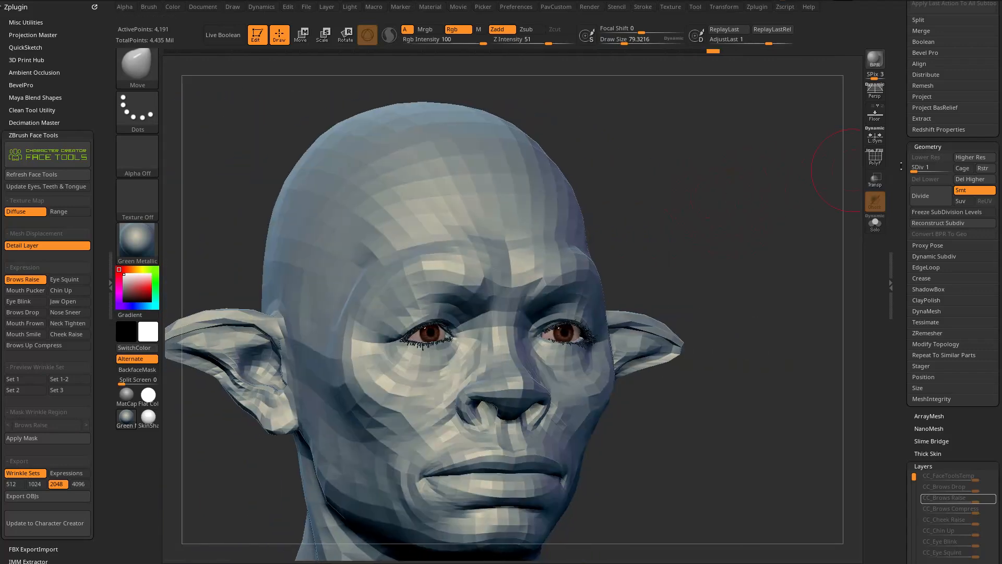
{"action": "mouse_move", "coordinate": [682, 154]}
{"action": "left_mouse_down"}
{"action": "mouse_move", "coordinate": [707, 192]}
{"action": "mouse_move", "coordinate": [752, 173]}
{"action": "mouse_move", "coordinate": [733, 209]}
{"action": "left_mouse_up"}
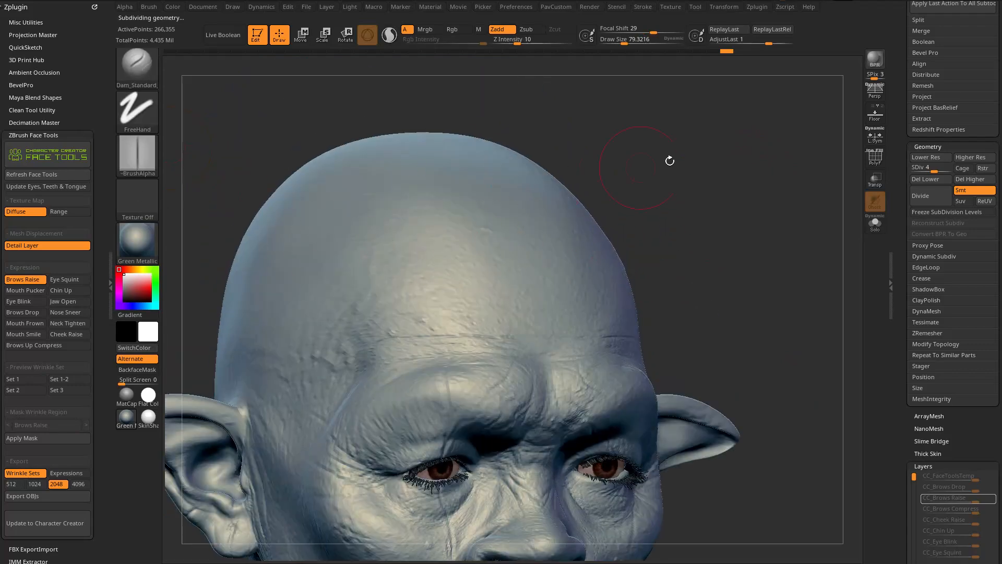
{"action": "left_click_drag", "start_coordinate": [627, 167], "coordinate": [650, 190]}
Step: Set the Dam_Standard draw size to about 103 and try short creases beside the forehead lines, undoing the last one
{"action": "key", "text": "s"}
{"action": "left_click_drag", "start_coordinate": [368, 339], "coordinate": [383, 339]}
{"action": "left_click_drag", "start_coordinate": [647, 219], "coordinate": [641, 256]}
{"action": "key", "text": "s"}
{"action": "left_click_drag", "start_coordinate": [362, 338], "coordinate": [384, 331]}
{"action": "key", "text": "s"}
{"action": "key", "text": "s"}
{"action": "left_click_drag", "start_coordinate": [639, 193], "coordinate": [645, 157]}
{"action": "key", "text": "ctrl+z"}
Step: Carve deeper horizontal wrinkles along the forehead creases above the brows with the Dam_Standard brush
{"action": "mouse_move", "coordinate": [720, 183]}
{"action": "left_mouse_down"}
{"action": "mouse_move", "coordinate": [708, 218]}
{"action": "mouse_move", "coordinate": [723, 192]}
{"action": "left_mouse_up"}
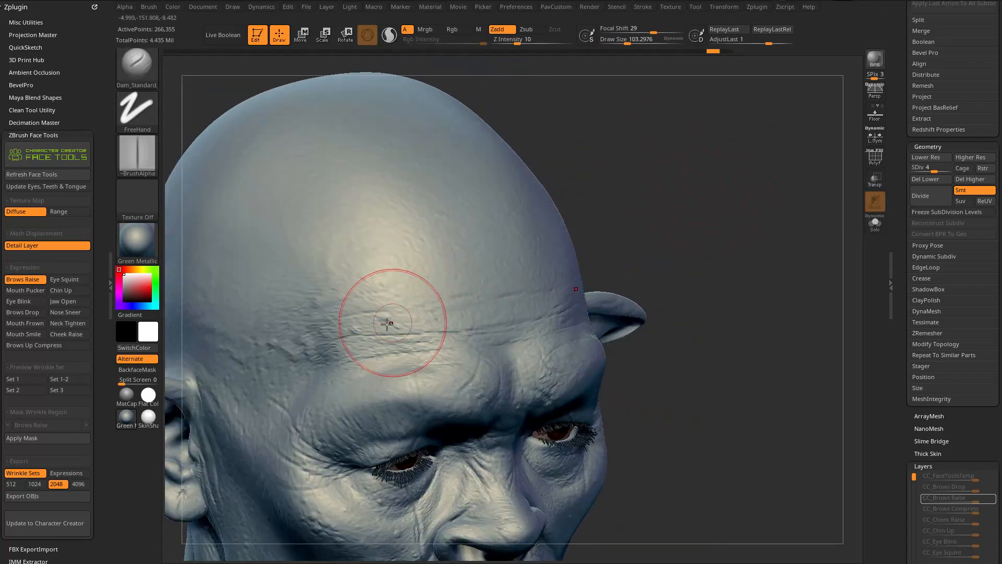
{"action": "left_click_drag", "start_coordinate": [339, 338], "coordinate": [436, 331]}
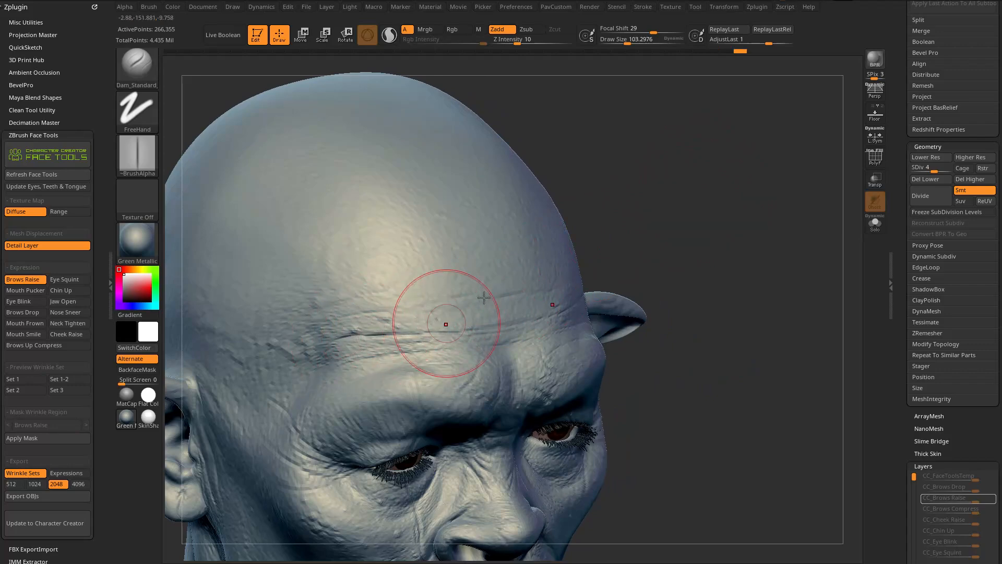
{"action": "left_click_drag", "start_coordinate": [718, 187], "coordinate": [684, 183]}
{"action": "left_click_drag", "start_coordinate": [440, 338], "coordinate": [490, 314]}
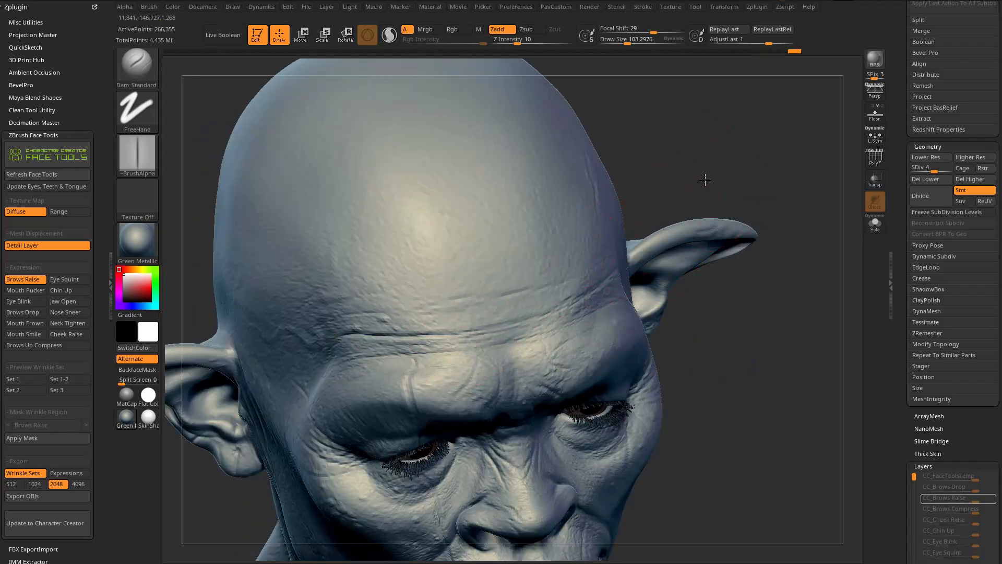
{"action": "left_click_drag", "start_coordinate": [712, 190], "coordinate": [653, 233]}
Step: Turn off symmetry and extend the main forehead wrinkle separately across the character's left side
{"action": "key", "text": "x"}
{"action": "mouse_move", "coordinate": [796, 196]}
{"action": "left_mouse_down"}
{"action": "mouse_move", "coordinate": [805, 152]}
{"action": "mouse_move", "coordinate": [710, 240]}
{"action": "left_mouse_up"}
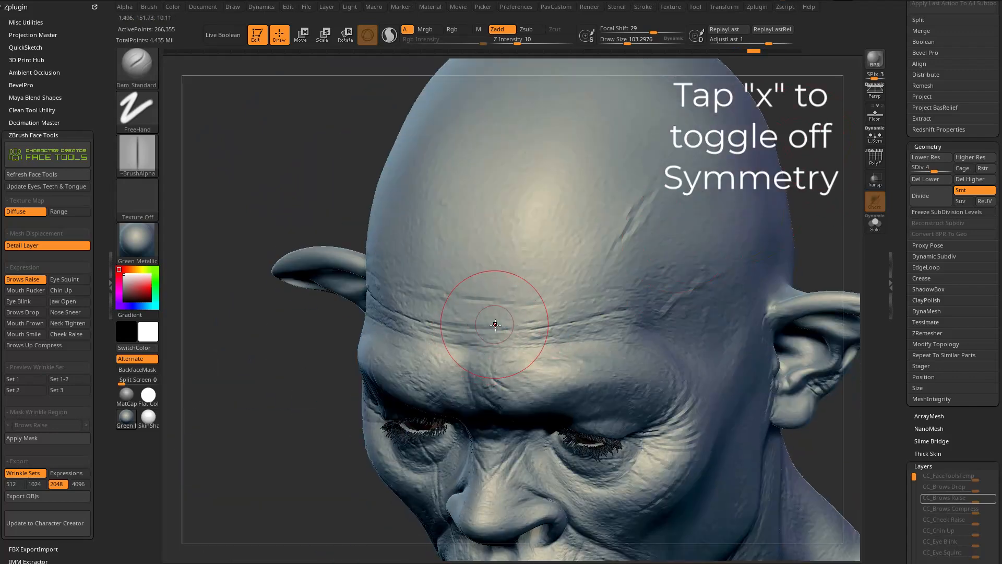
{"action": "left_click_drag", "start_coordinate": [532, 328], "coordinate": [613, 322]}
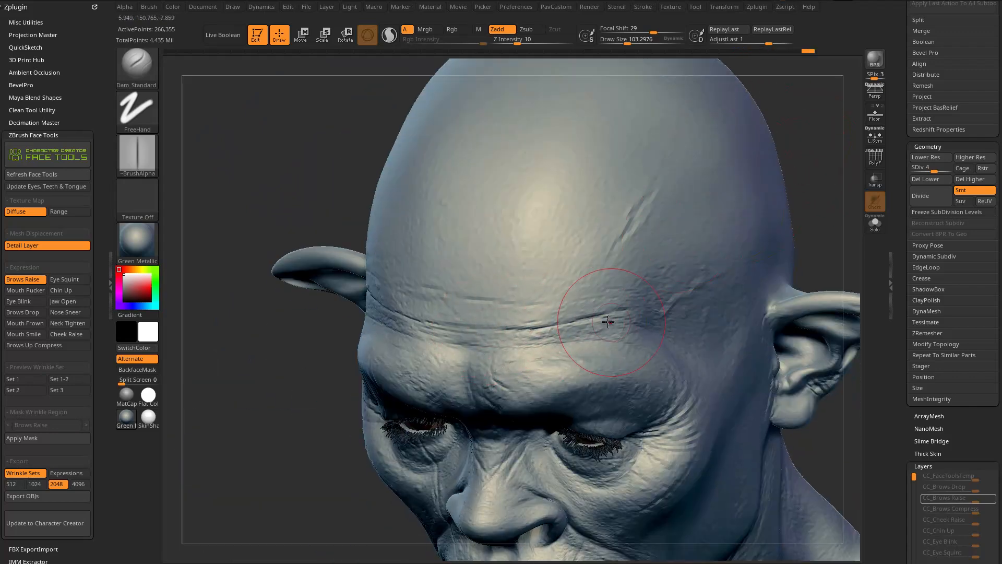
{"action": "left_click_drag", "start_coordinate": [791, 231], "coordinate": [764, 233]}
{"action": "left_click_drag", "start_coordinate": [590, 317], "coordinate": [636, 310]}
{"action": "mouse_move", "coordinate": [793, 194]}
{"action": "left_mouse_down"}
{"action": "mouse_move", "coordinate": [764, 144]}
{"action": "mouse_move", "coordinate": [796, 173]}
{"action": "left_mouse_up"}
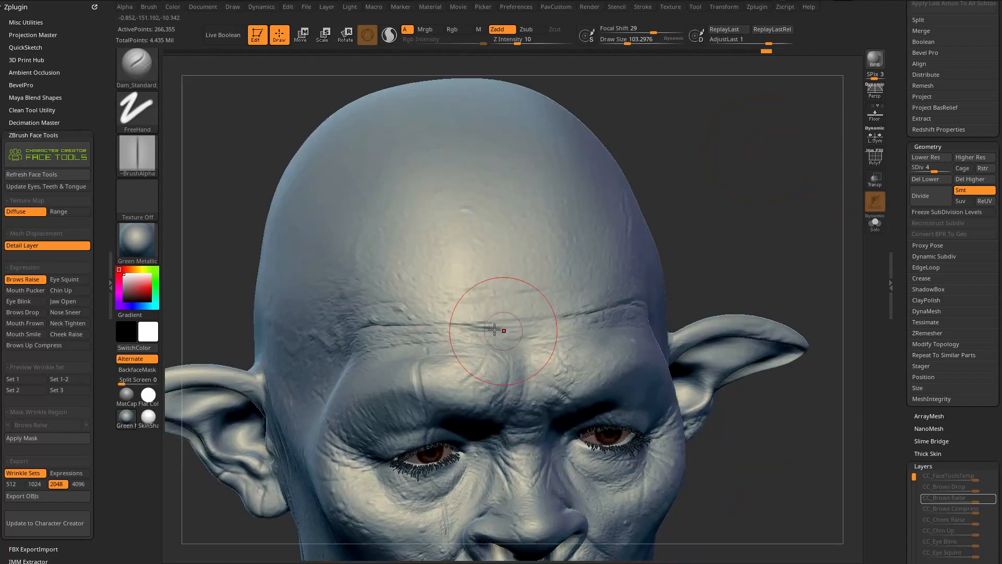
Step: Carve a short horizontal wrinkle across the middle of the forehead, above the main crease
{"action": "left_click_drag", "start_coordinate": [713, 241], "coordinate": [692, 209]}
{"action": "left_click_drag", "start_coordinate": [478, 299], "coordinate": [514, 298]}
{"action": "left_click_drag", "start_coordinate": [746, 177], "coordinate": [758, 214]}
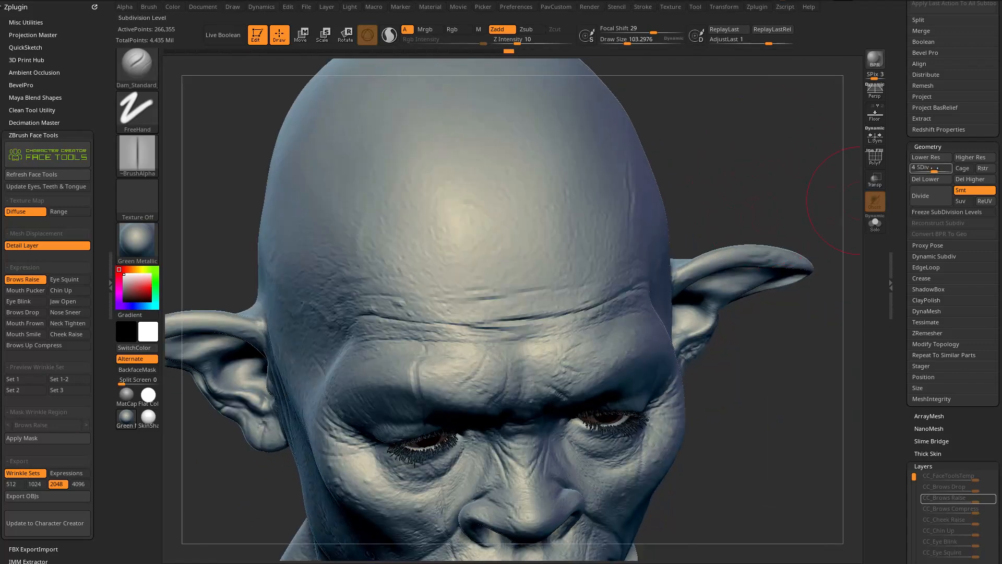
Step: Raise the head's subdivision level to 5 and on to 6, and position the forehead for detail sculpting
{"action": "left_click_drag", "start_coordinate": [759, 168], "coordinate": [799, 183]}
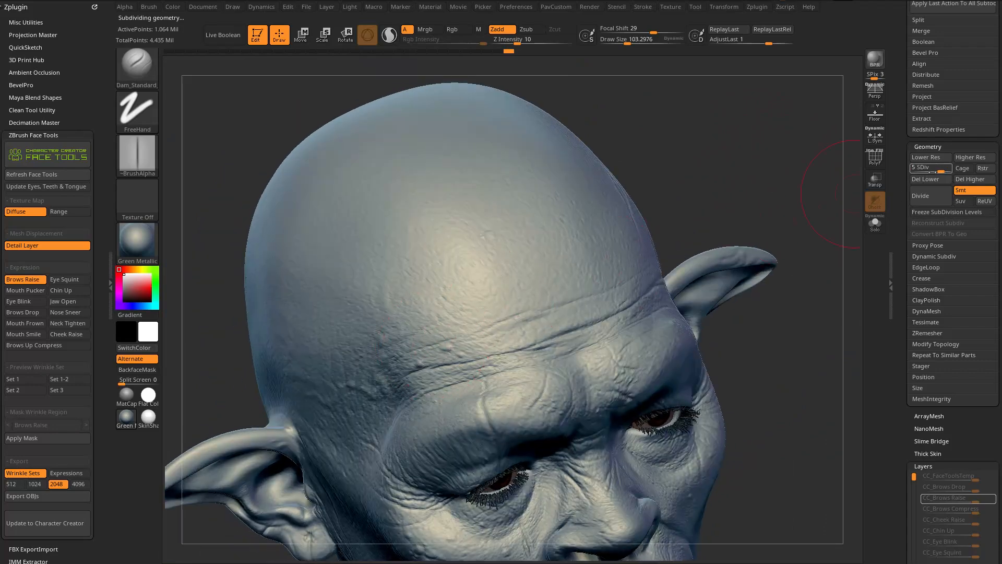
{"action": "left_click_drag", "start_coordinate": [728, 187], "coordinate": [678, 205]}
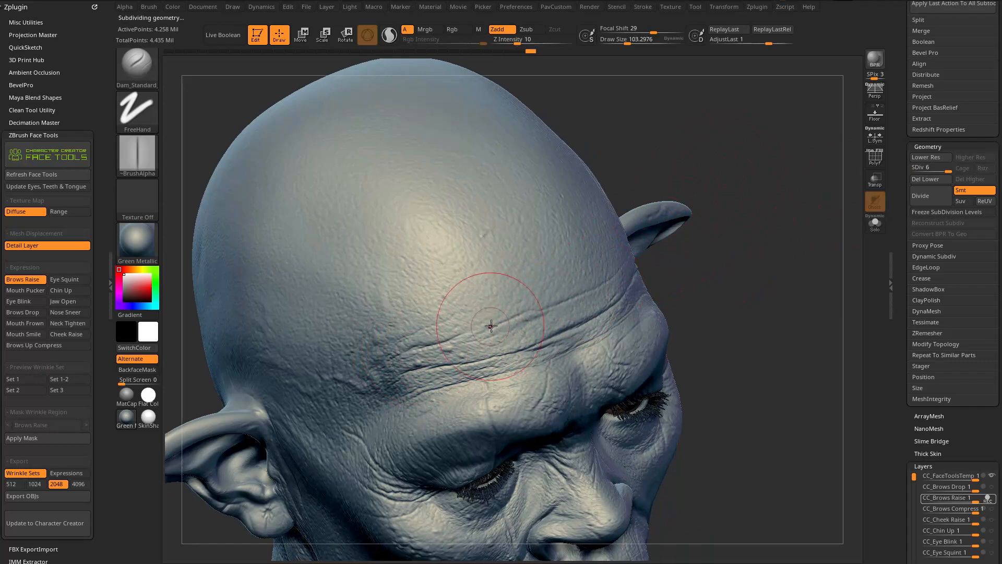
{"action": "left_click_drag", "start_coordinate": [702, 261], "coordinate": [590, 268]}
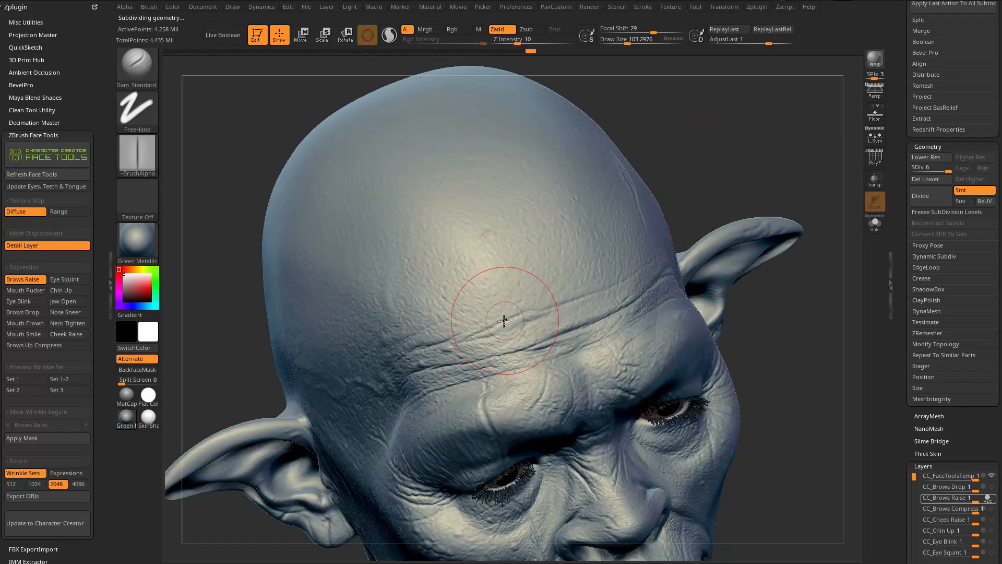
{"action": "right_click_drag", "start_coordinate": [554, 295], "coordinate": [645, 210]}
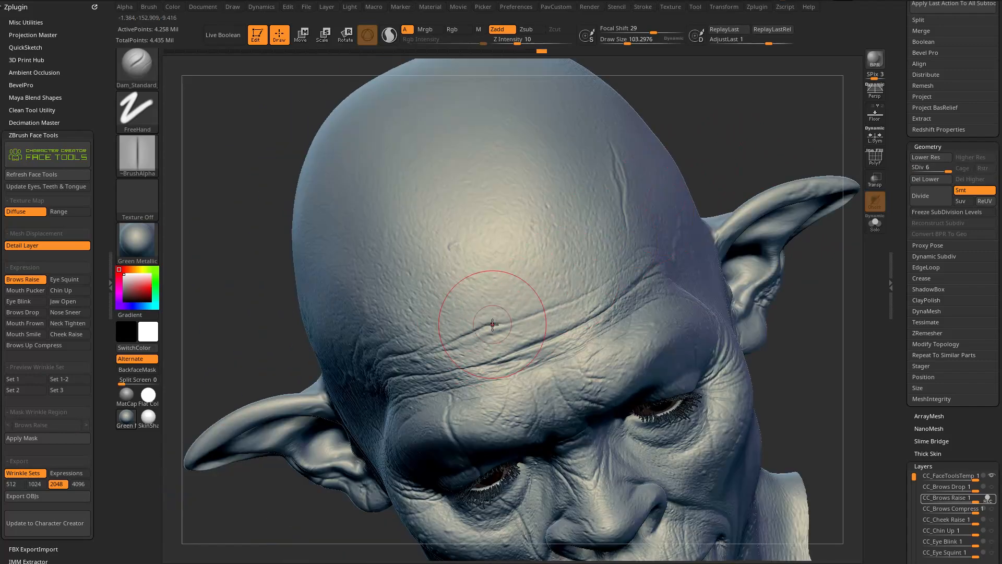
Step: Sharpen and extend the forehead wrinkles towards the character's left temple at subdivision level 6
{"action": "mouse_move", "coordinate": [188, 141]}
{"action": "left_mouse_down"}
{"action": "mouse_move", "coordinate": [711, 127]}
{"action": "mouse_move", "coordinate": [443, 331]}
{"action": "left_mouse_up"}
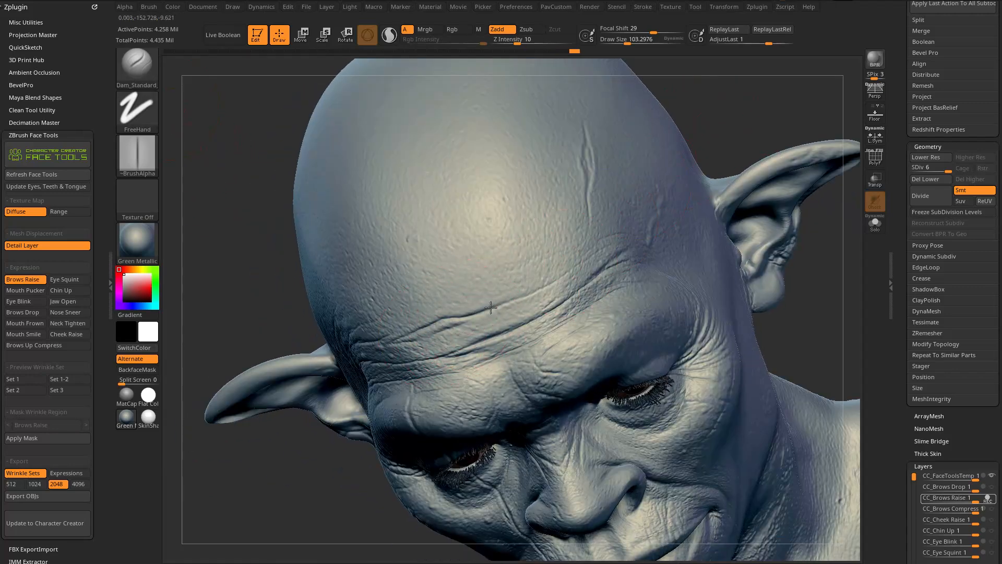
{"action": "left_click_drag", "start_coordinate": [745, 137], "coordinate": [536, 286]}
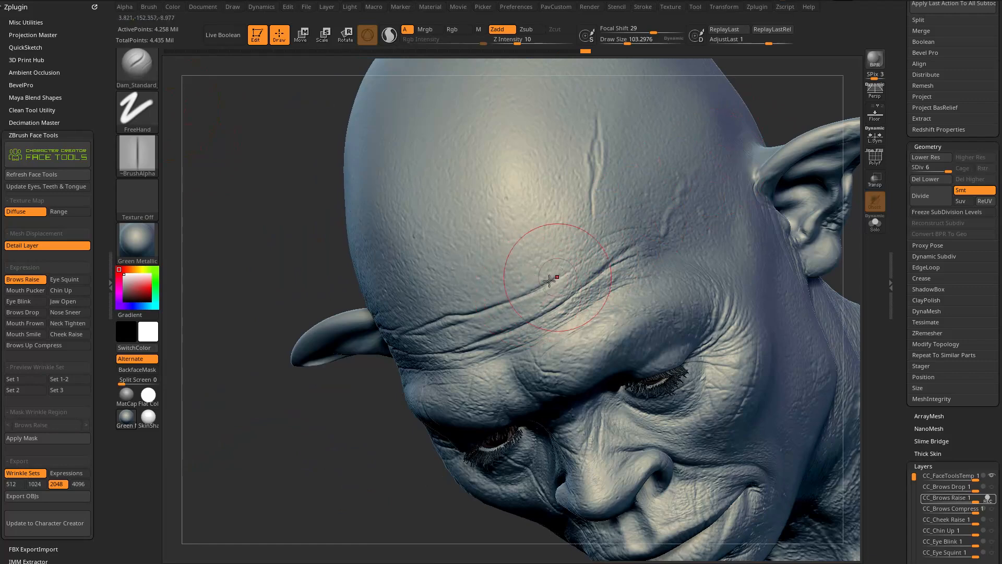
{"action": "left_click_drag", "start_coordinate": [783, 112], "coordinate": [830, 99]}
{"action": "left_click_drag", "start_coordinate": [580, 255], "coordinate": [635, 224]}
Step: Switch the head to subdivision level 1 to compare the base shape, and return it to level 6
{"action": "mouse_move", "coordinate": [772, 115]}
{"action": "left_mouse_down"}
{"action": "mouse_move", "coordinate": [491, 322]}
{"action": "mouse_move", "coordinate": [702, 195]}
{"action": "mouse_move", "coordinate": [720, 202]}
{"action": "mouse_move", "coordinate": [596, 261]}
{"action": "left_mouse_up"}
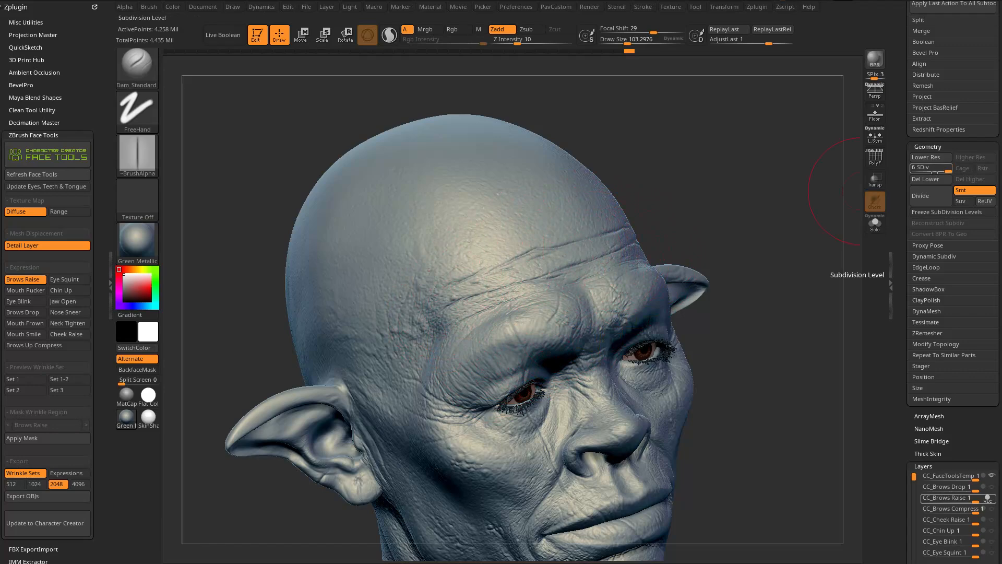
{"action": "key", "text": "shift+d"}
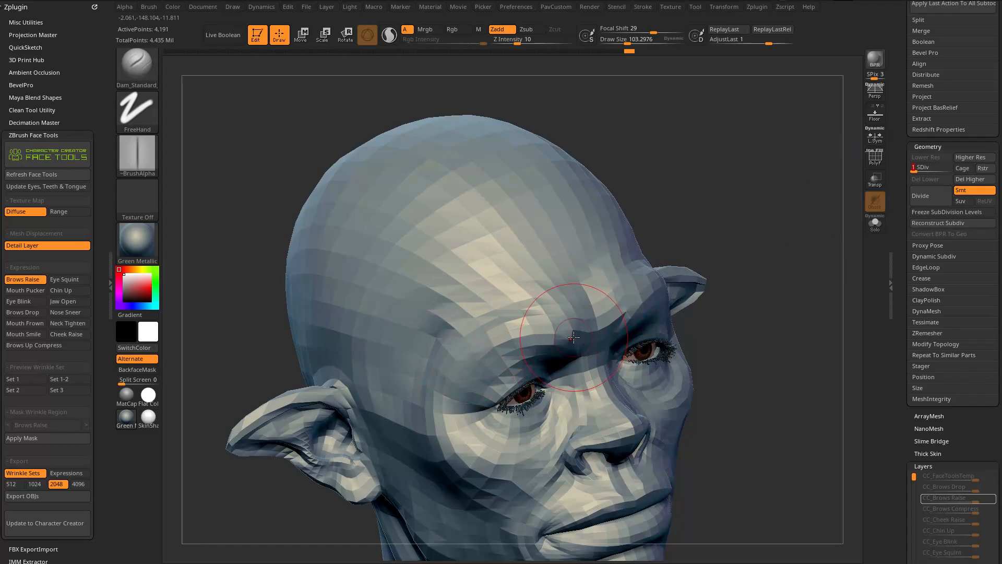
{"action": "left_click_drag", "start_coordinate": [914, 168], "coordinate": [947, 169]}
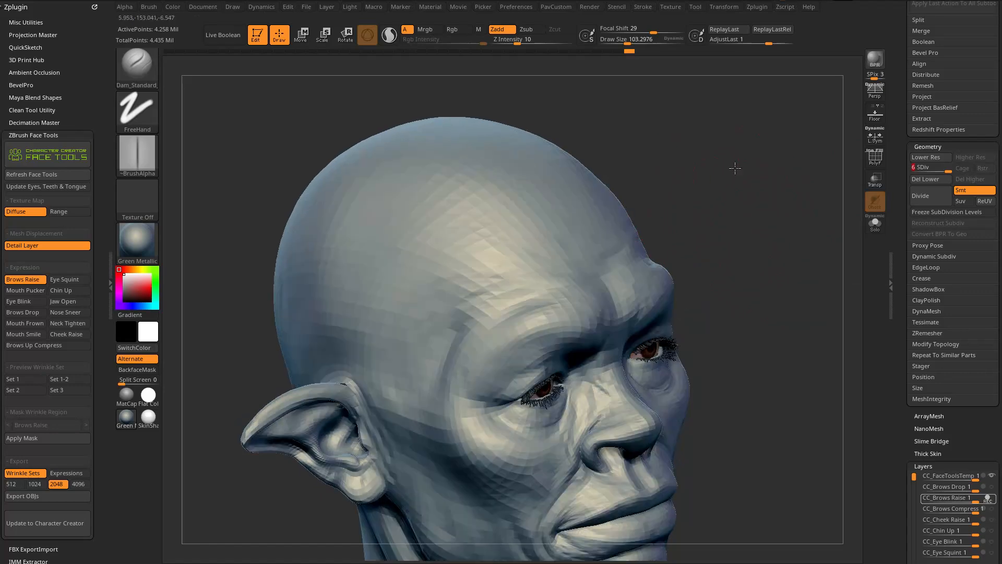
Step: Apply the Brows Raise wrinkle-region mask to the goblin head
{"action": "left_click_drag", "start_coordinate": [730, 231], "coordinate": [780, 241]}
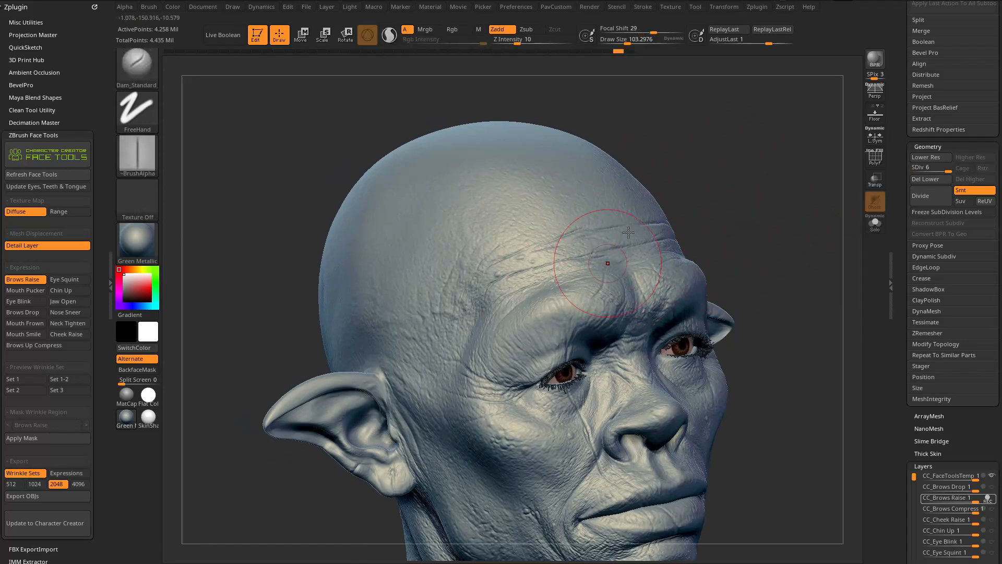
{"action": "left_click", "coordinate": [34, 438]}
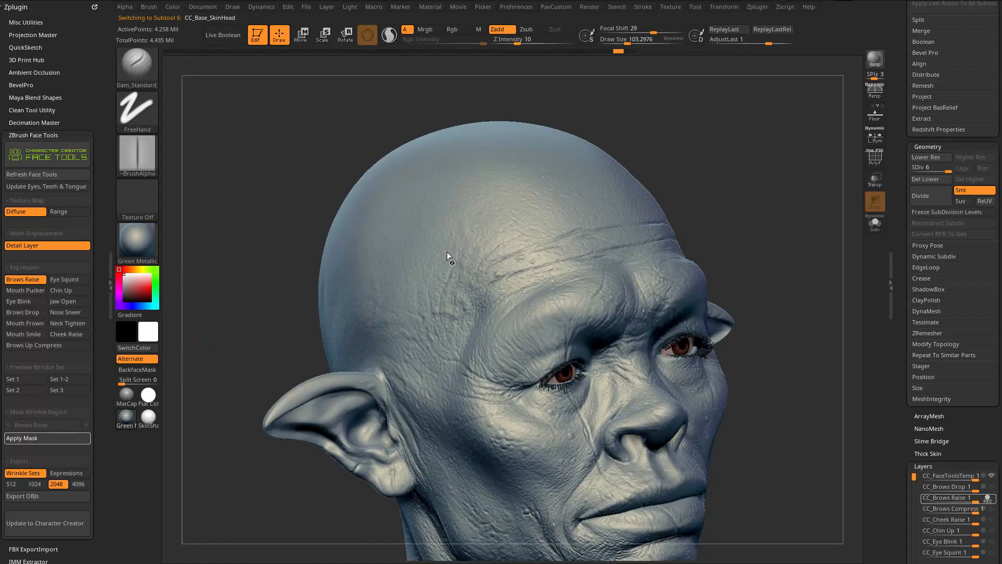
Step: Examine the masked forehead and brow region from the front, both sides and above
{"action": "left_click_drag", "start_coordinate": [819, 198], "coordinate": [663, 198]}
{"action": "left_click_drag", "start_coordinate": [293, 178], "coordinate": [470, 235]}
{"action": "left_click_drag", "start_coordinate": [593, 215], "coordinate": [487, 219]}
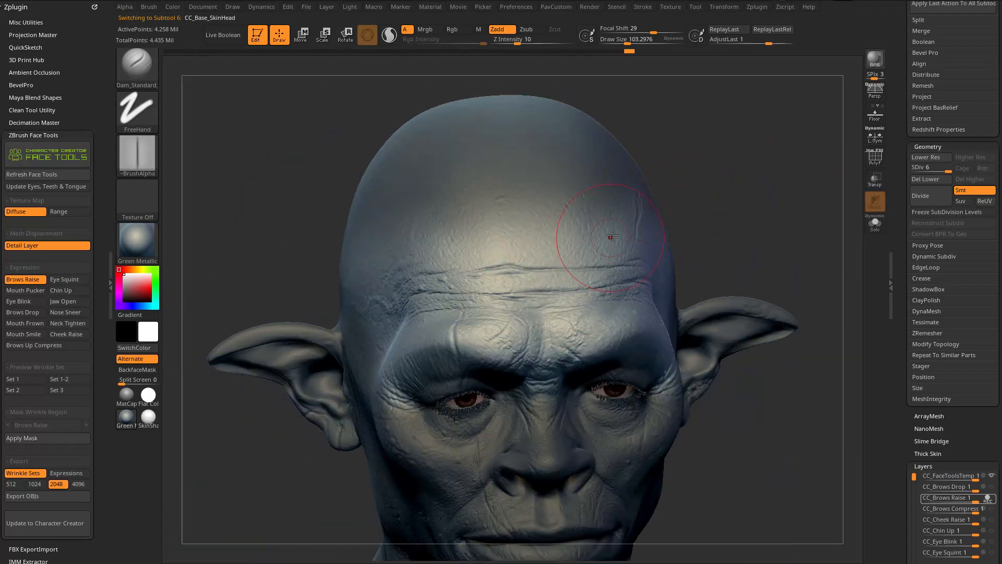
{"action": "left_click_drag", "start_coordinate": [752, 230], "coordinate": [522, 233]}
{"action": "left_click_drag", "start_coordinate": [780, 139], "coordinate": [835, 151]}
{"action": "left_click_drag", "start_coordinate": [634, 180], "coordinate": [687, 186]}
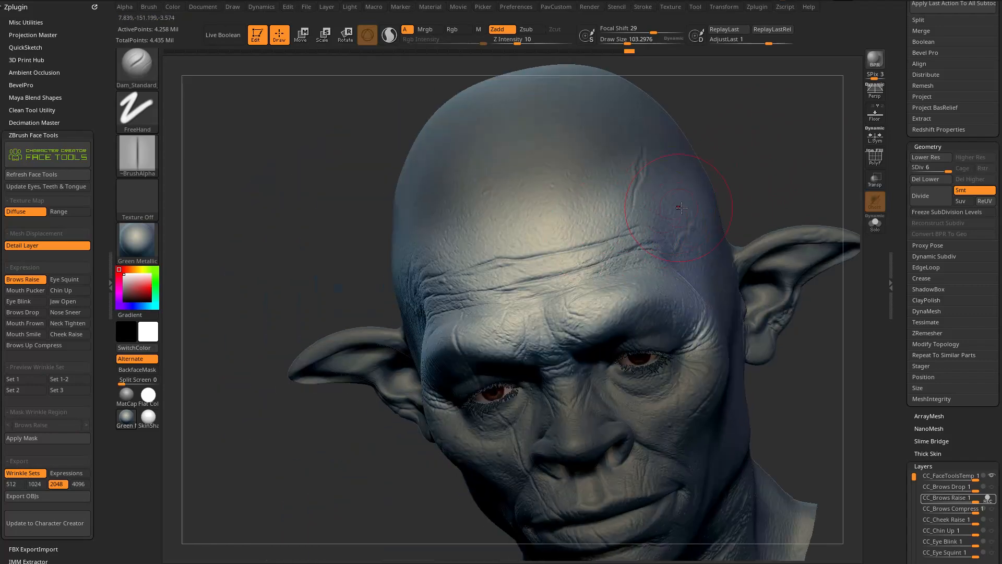
{"action": "right_click_drag", "start_coordinate": [681, 207], "coordinate": [711, 194]}
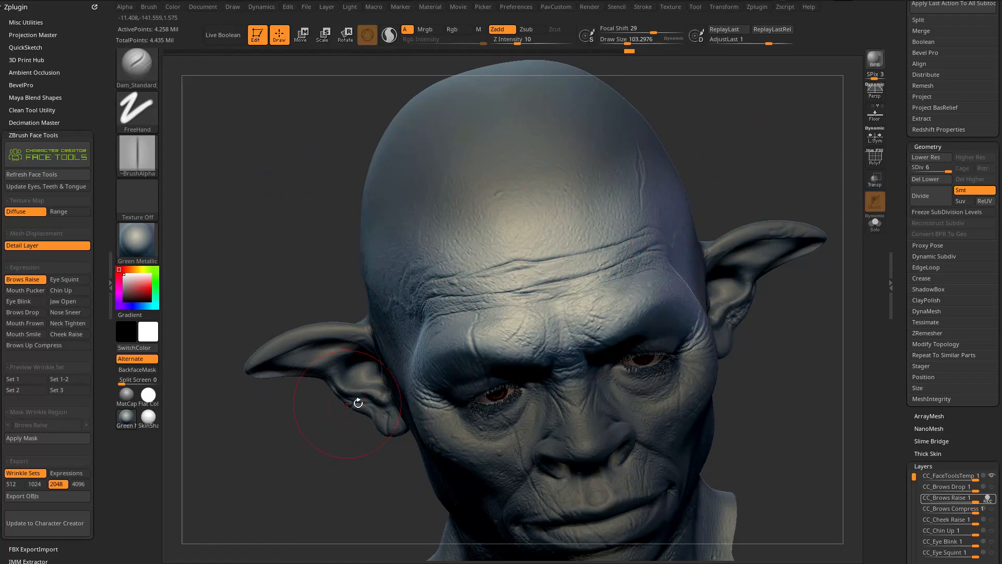
{"action": "mouse_move", "coordinate": [745, 155]}
{"action": "right_mouse_down"}
{"action": "mouse_move", "coordinate": [646, 173]}
{"action": "mouse_move", "coordinate": [678, 139]}
{"action": "mouse_move", "coordinate": [619, 268]}
{"action": "right_mouse_up"}
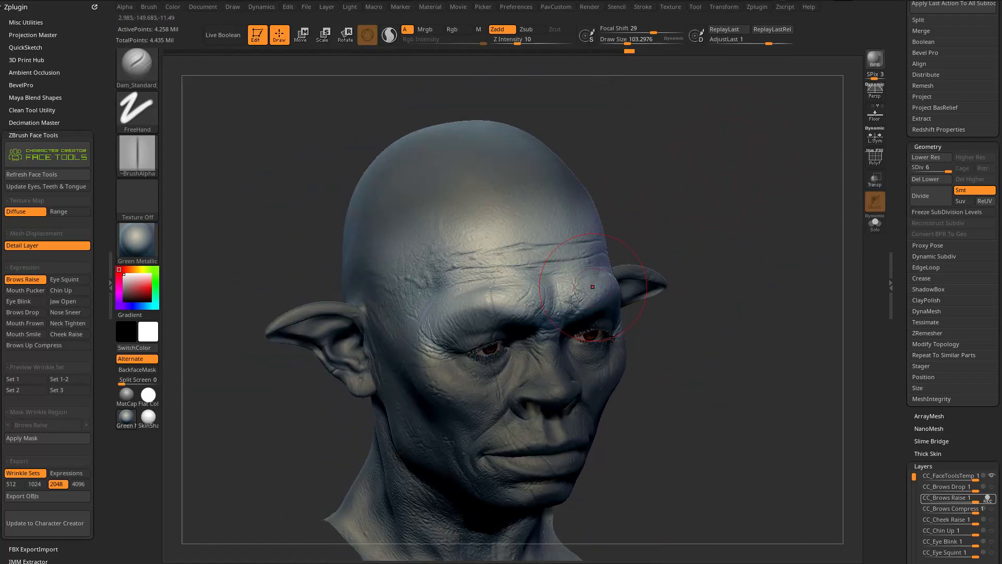
{"action": "left_click_drag", "start_coordinate": [664, 216], "coordinate": [720, 265]}
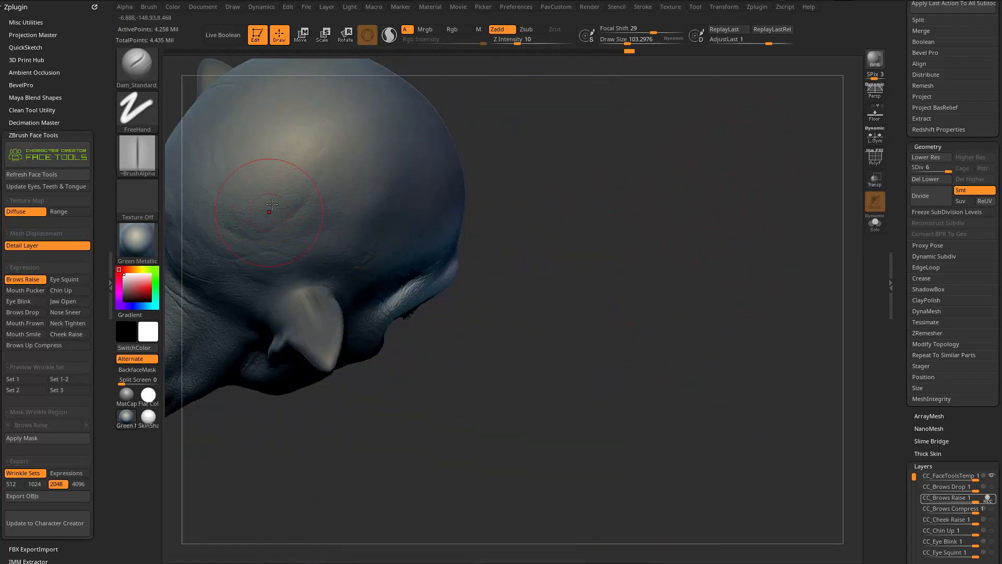
{"action": "mouse_move", "coordinate": [634, 205]}
{"action": "left_mouse_down"}
{"action": "mouse_move", "coordinate": [721, 168]}
{"action": "mouse_move", "coordinate": [763, 172]}
{"action": "mouse_move", "coordinate": [612, 243]}
{"action": "mouse_move", "coordinate": [694, 206]}
{"action": "mouse_move", "coordinate": [529, 263]}
{"action": "left_mouse_up"}
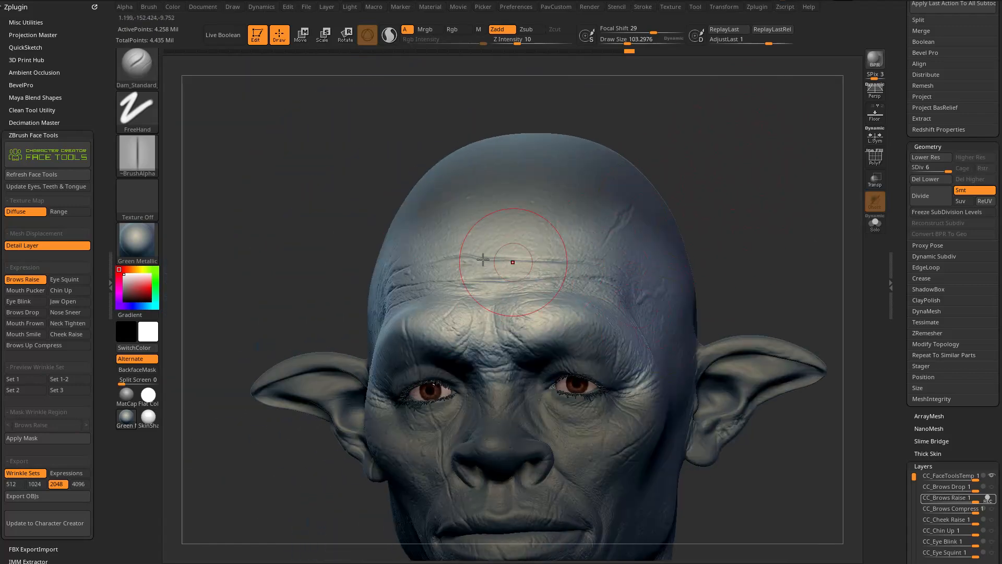
{"action": "left_click_drag", "start_coordinate": [633, 196], "coordinate": [460, 284]}
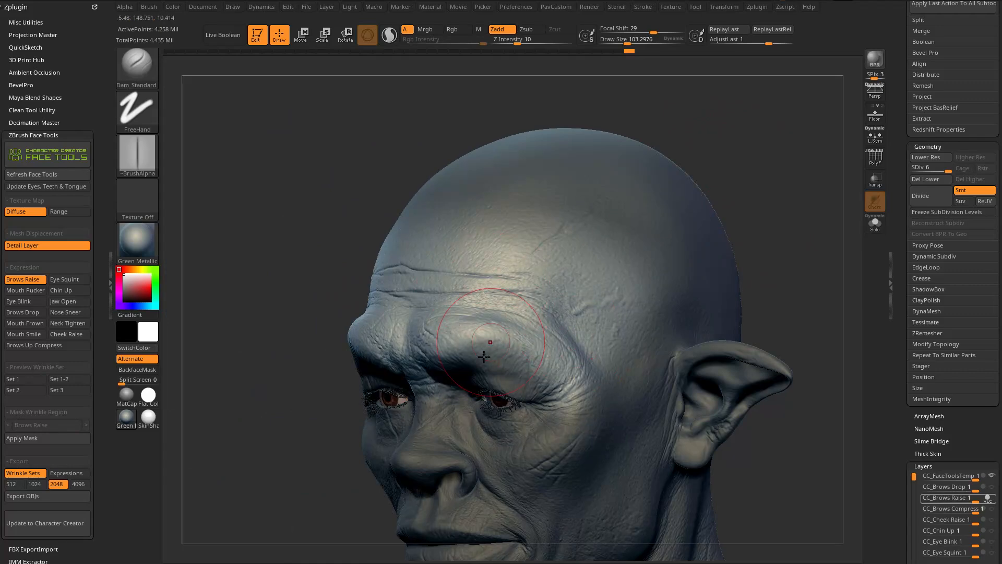
{"action": "left_click_drag", "start_coordinate": [728, 224], "coordinate": [772, 222]}
{"action": "mouse_move", "coordinate": [730, 172]}
{"action": "left_mouse_down", "text": "alt"}
{"action": "mouse_move", "coordinate": [734, 210]}
{"action": "mouse_move", "coordinate": [741, 179]}
{"action": "mouse_move", "coordinate": [755, 214]}
{"action": "mouse_move", "coordinate": [172, 199]}
{"action": "left_mouse_up", "text": "alt"}
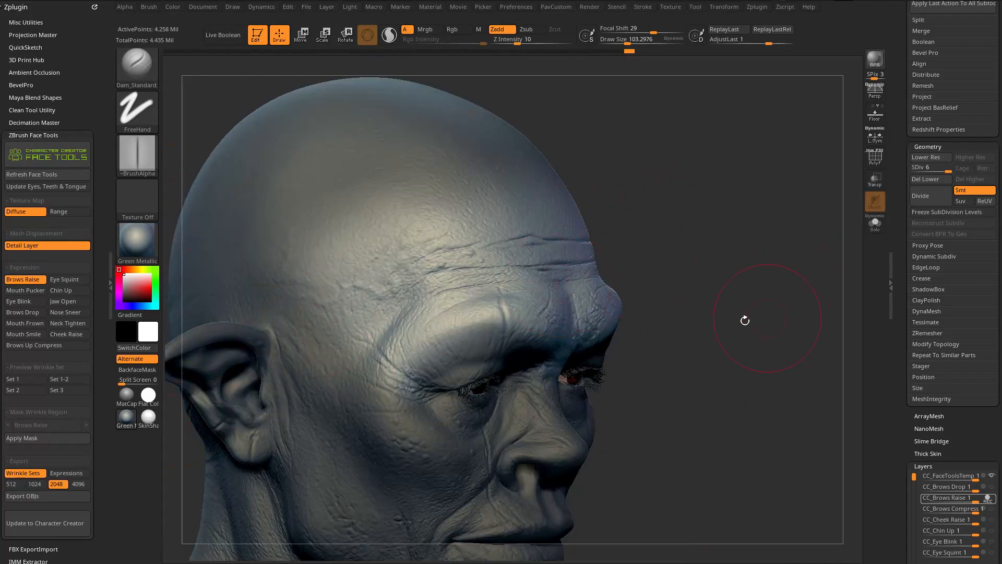
Step: Drop the head to subdivision level 1, return it to level 6, and reapply the Brows Raise wrinkle mask
{"action": "left_click_drag", "start_coordinate": [376, 303], "coordinate": [392, 344]}
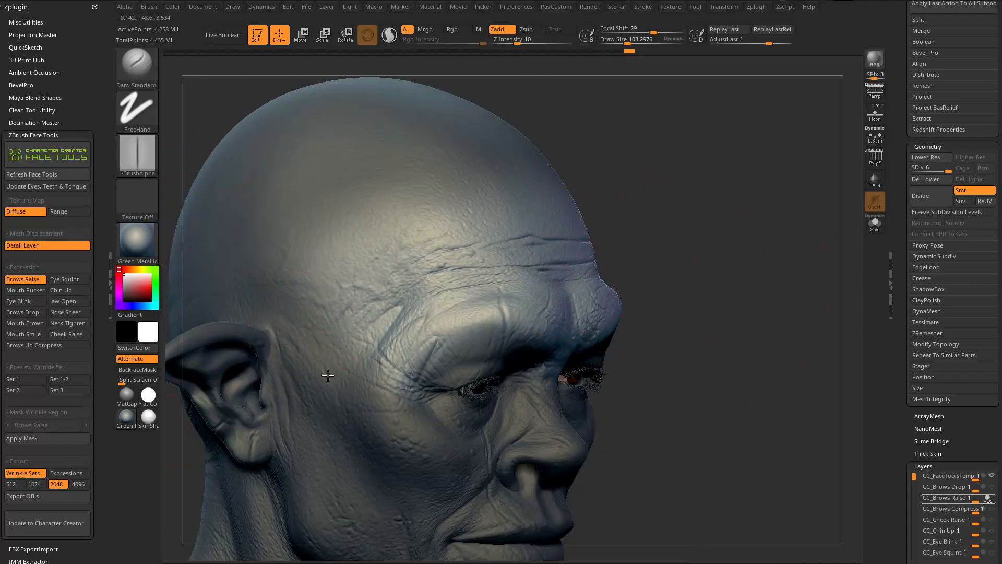
{"action": "key", "text": "shift+d"}
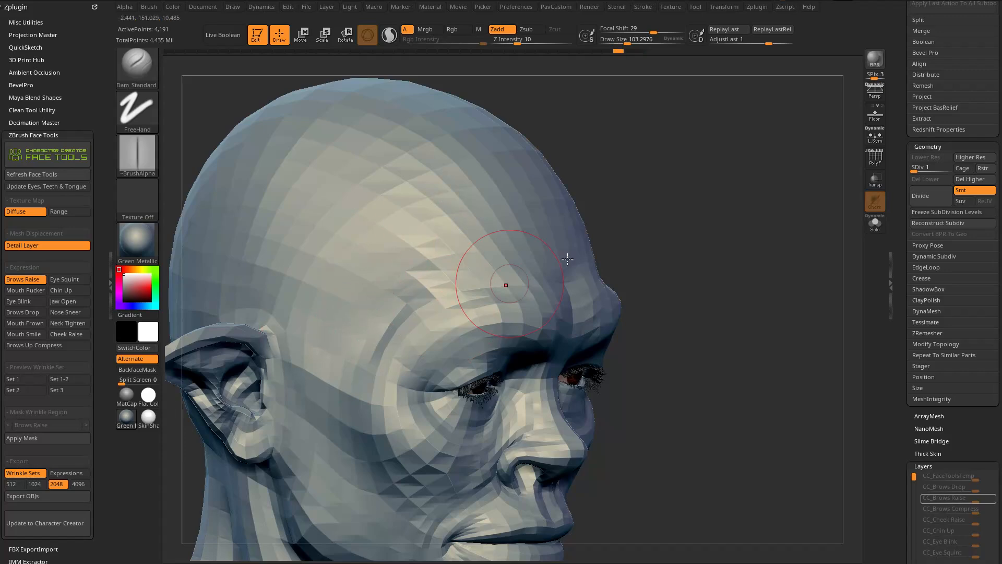
{"action": "left_click", "coordinate": [39, 440]}
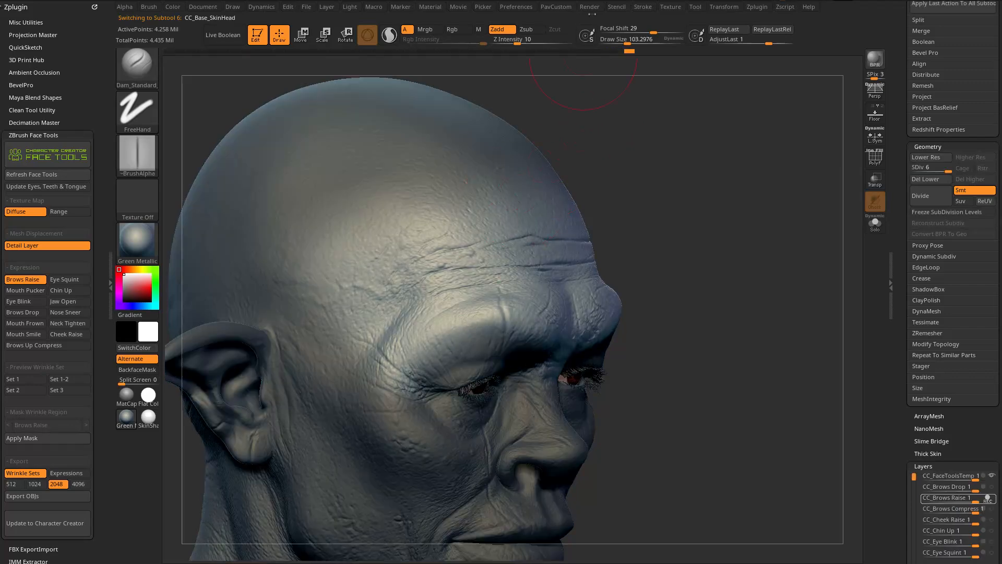
Step: Turn off ViewMask in the head's masking settings so the mask shading is hidden
{"action": "left_click", "coordinate": [589, 7]}
{"action": "mouse_move", "coordinate": [606, 115]}
{"action": "left_mouse_down"}
{"action": "mouse_move", "coordinate": [646, 114]}
{"action": "mouse_move", "coordinate": [599, 114]}
{"action": "left_mouse_up"}
{"action": "left_click_drag", "start_coordinate": [909, 257], "coordinate": [912, 174]}
{"action": "left_click", "coordinate": [912, 175], "text": "shift"}
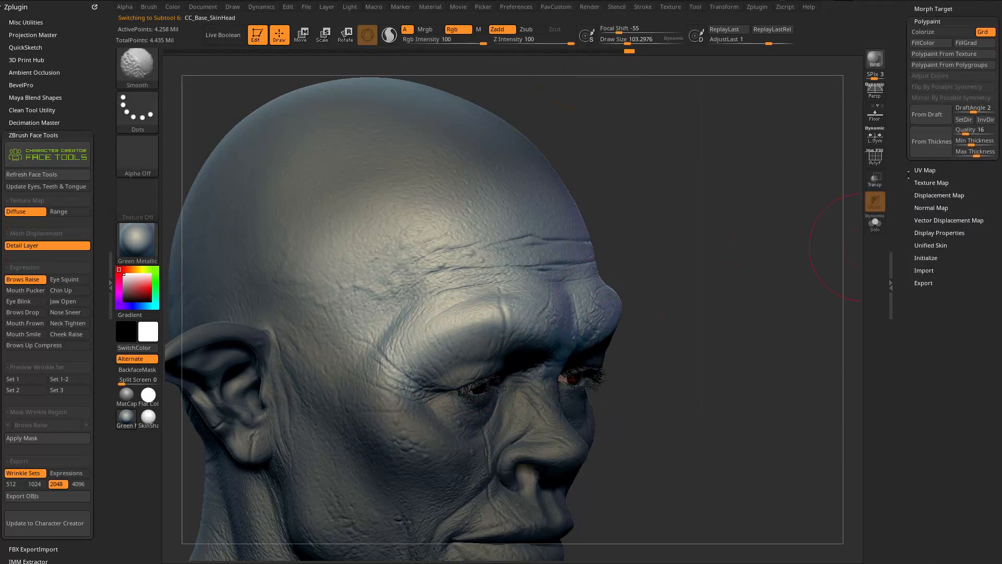
{"action": "scroll", "coordinate": [918, 198], "scroll_direction": "up", "scroll_amount": 5}
{"action": "left_click", "coordinate": [926, 187], "text": "shift"}
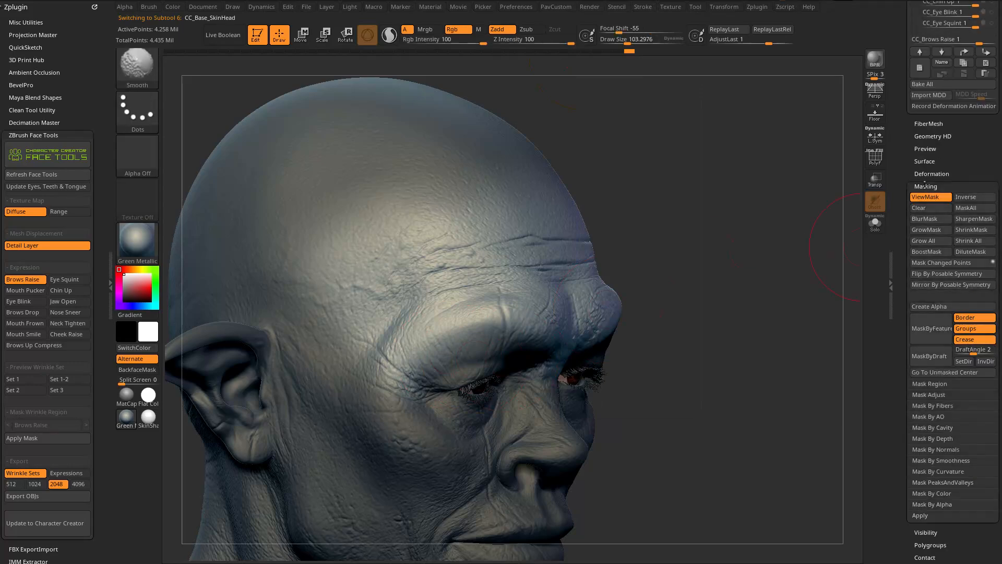
{"action": "left_click", "coordinate": [931, 199]}
Step: Undo a test stroke and carve fine wrinkles into the character's right temple with Dam_Standard at draw size about 99
{"action": "mouse_move", "coordinate": [380, 240]}
{"action": "left_mouse_down"}
{"action": "mouse_move", "coordinate": [320, 361]}
{"action": "mouse_move", "coordinate": [340, 448]}
{"action": "left_mouse_up"}
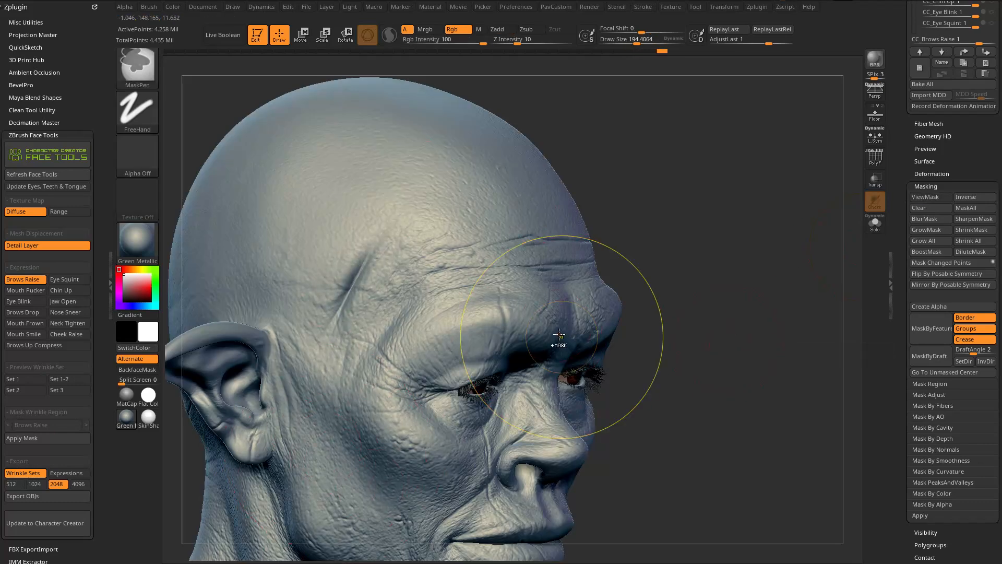
{"action": "key", "text": "ctrl+z"}
{"action": "mouse_move", "coordinate": [731, 222]}
{"action": "left_mouse_down"}
{"action": "mouse_move", "coordinate": [694, 203]}
{"action": "mouse_move", "coordinate": [730, 224]}
{"action": "left_mouse_up"}
{"action": "key", "text": "s"}
{"action": "mouse_move", "coordinate": [364, 298]}
{"action": "left_mouse_down"}
{"action": "mouse_move", "coordinate": [324, 302]}
{"action": "mouse_move", "coordinate": [355, 272]}
{"action": "left_mouse_up"}
{"action": "key", "text": "s"}
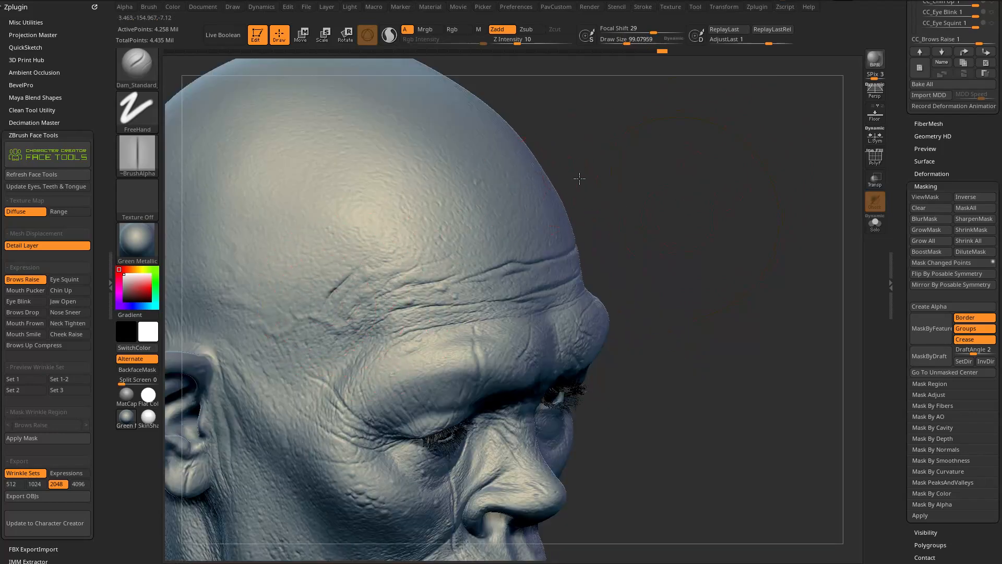
{"action": "left_click_drag", "start_coordinate": [606, 157], "coordinate": [591, 155]}
{"action": "mouse_move", "coordinate": [339, 303]}
{"action": "left_mouse_down"}
{"action": "mouse_move", "coordinate": [405, 286]}
{"action": "mouse_move", "coordinate": [396, 280]}
{"action": "left_mouse_up"}
{"action": "left_click_drag", "start_coordinate": [747, 144], "coordinate": [677, 138]}
{"action": "left_click_drag", "start_coordinate": [682, 183], "coordinate": [656, 189]}
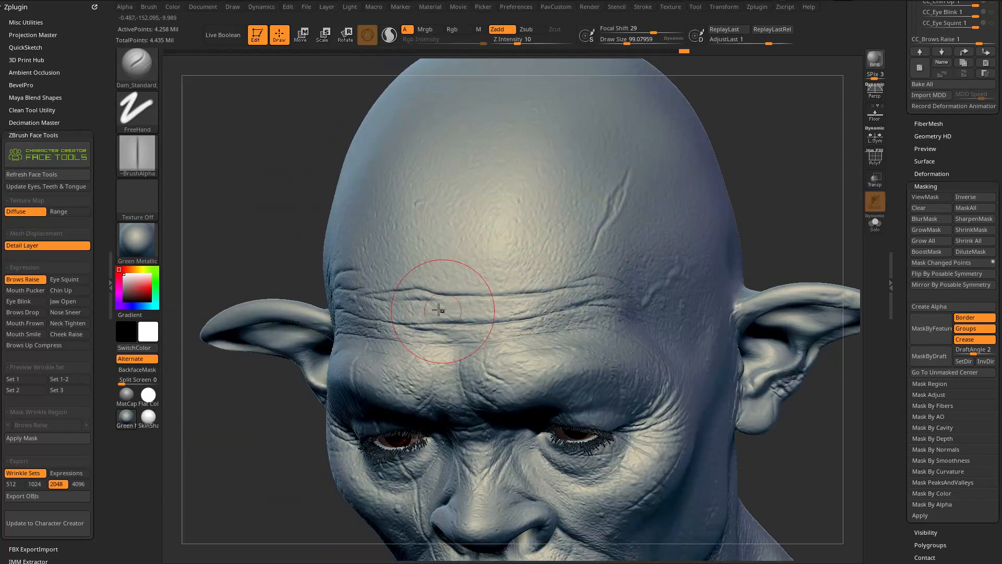
Step: Deepen the forehead creases and extend them towards both temples with the Dam_Standard brush
{"action": "left_click_drag", "start_coordinate": [767, 215], "coordinate": [538, 250]}
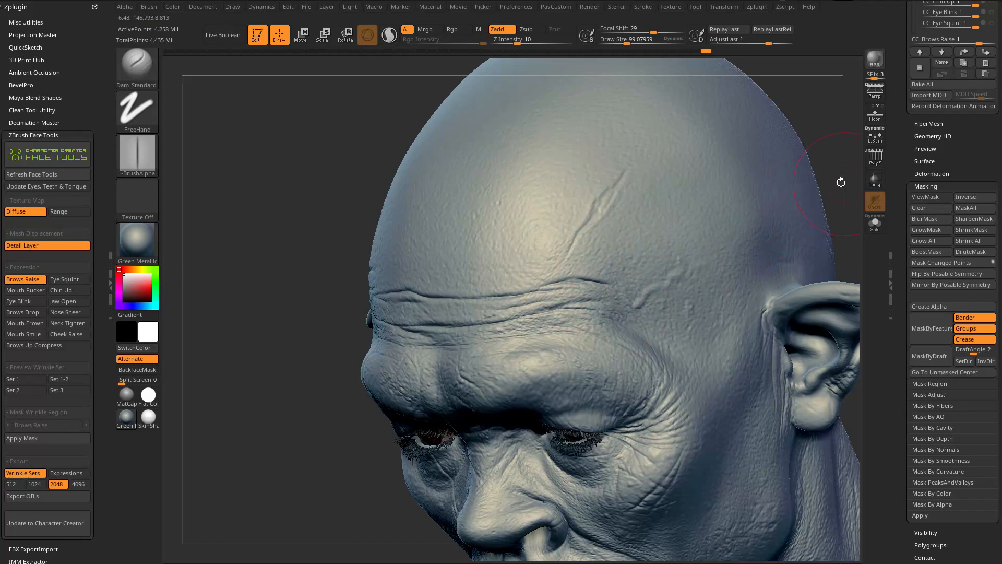
{"action": "left_click_drag", "start_coordinate": [846, 183], "coordinate": [569, 303]}
{"action": "left_click_drag", "start_coordinate": [821, 123], "coordinate": [773, 175]}
{"action": "left_click_drag", "start_coordinate": [589, 304], "coordinate": [598, 300]}
{"action": "mouse_move", "coordinate": [388, 418]}
{"action": "left_mouse_down"}
{"action": "mouse_move", "coordinate": [459, 376]}
{"action": "mouse_move", "coordinate": [539, 290]}
{"action": "left_mouse_up"}
{"action": "right_click_drag", "start_coordinate": [488, 315], "coordinate": [548, 308]}
{"action": "left_click_drag", "start_coordinate": [747, 205], "coordinate": [673, 219]}
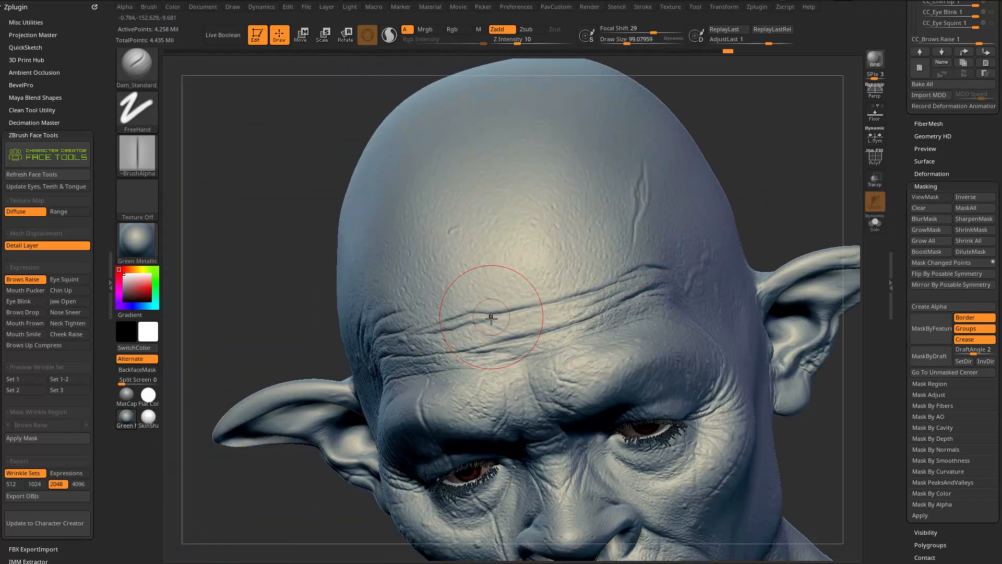
{"action": "right_click_drag", "start_coordinate": [601, 291], "coordinate": [578, 306]}
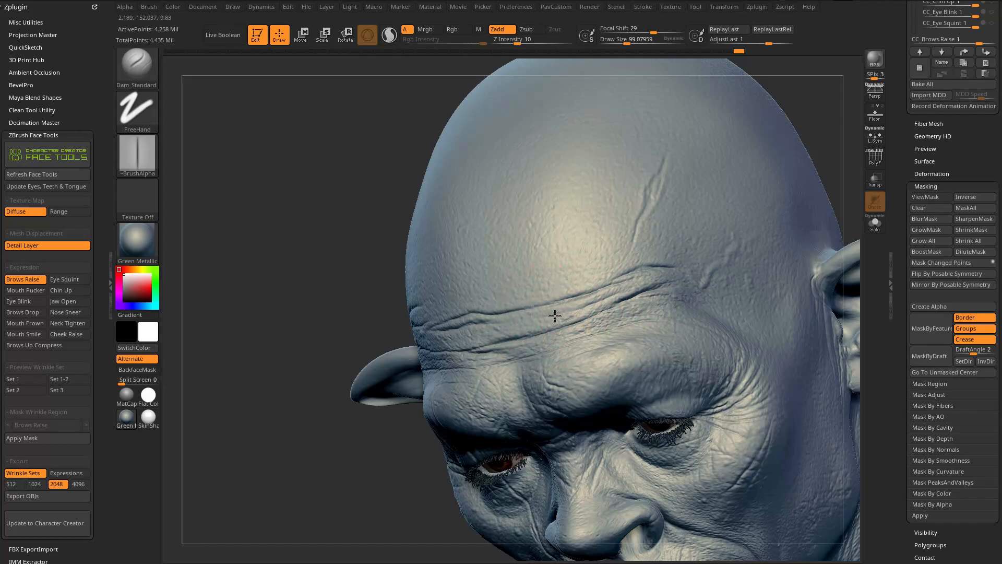
{"action": "left_click_drag", "start_coordinate": [844, 152], "coordinate": [524, 347]}
{"action": "left_click_drag", "start_coordinate": [627, 296], "coordinate": [556, 342]}
{"action": "mouse_move", "coordinate": [761, 216]}
{"action": "left_mouse_down"}
{"action": "mouse_move", "coordinate": [736, 198]}
{"action": "mouse_move", "coordinate": [772, 243]}
{"action": "mouse_move", "coordinate": [752, 213]}
{"action": "mouse_move", "coordinate": [736, 221]}
{"action": "mouse_move", "coordinate": [725, 211]}
{"action": "left_mouse_up"}
Step: Switch to the Standard brush, undo its test stroke on the forehead, and reduce the draw size to about 31
{"action": "key", "text": "b"}
{"action": "key", "text": "s"}
{"action": "key", "text": "t"}
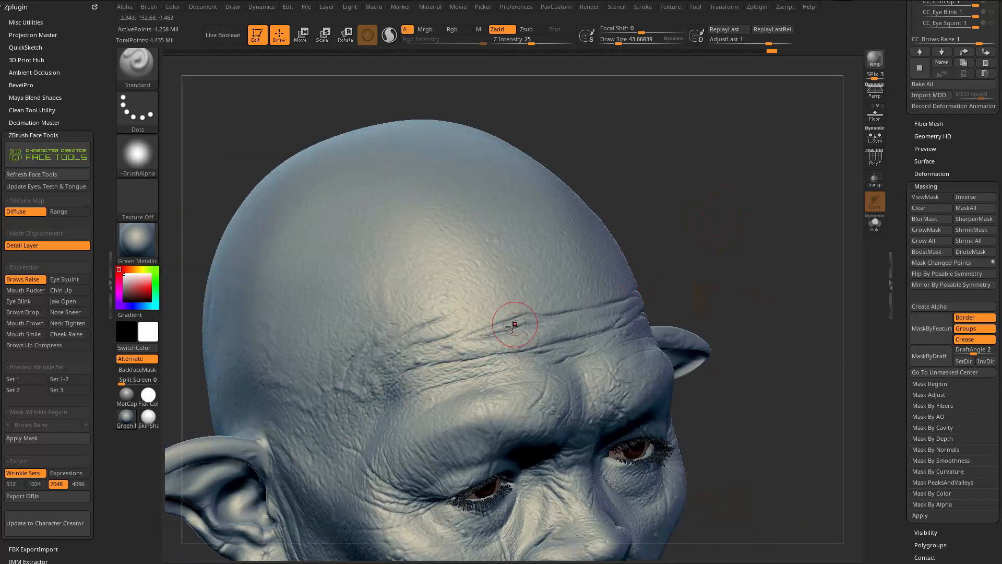
{"action": "key", "text": "ctrl+z"}
{"action": "key", "text": "s"}
{"action": "left_click_drag", "start_coordinate": [481, 347], "coordinate": [499, 348]}
Step: Set the head's subdivision level to 4
{"action": "left_click_drag", "start_coordinate": [898, 201], "coordinate": [898, 327]}
{"action": "left_click_drag", "start_coordinate": [898, 127], "coordinate": [898, 385]}
{"action": "key", "text": "shift"}
{"action": "left_click", "coordinate": [938, 279]}
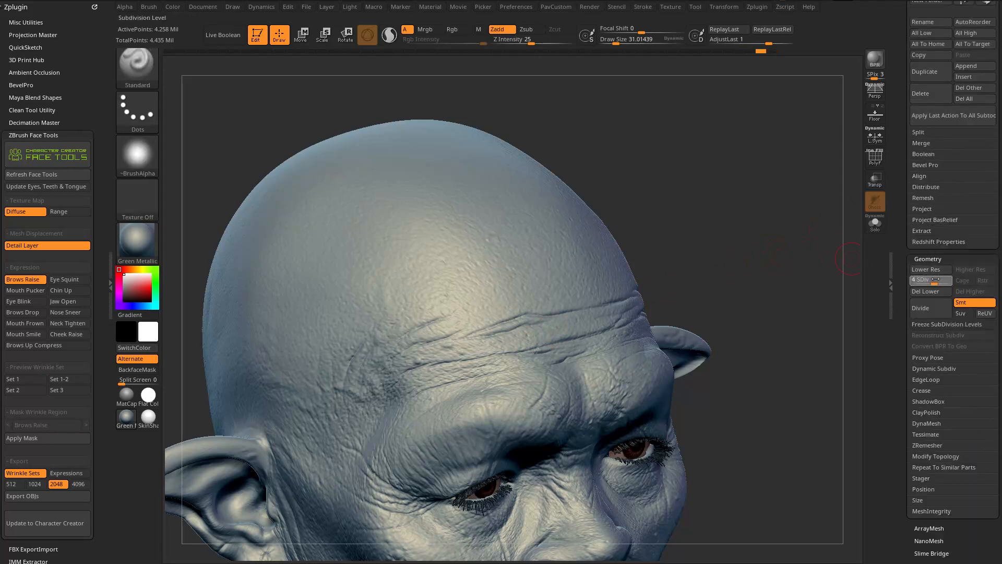
{"action": "left_click", "coordinate": [935, 281]}
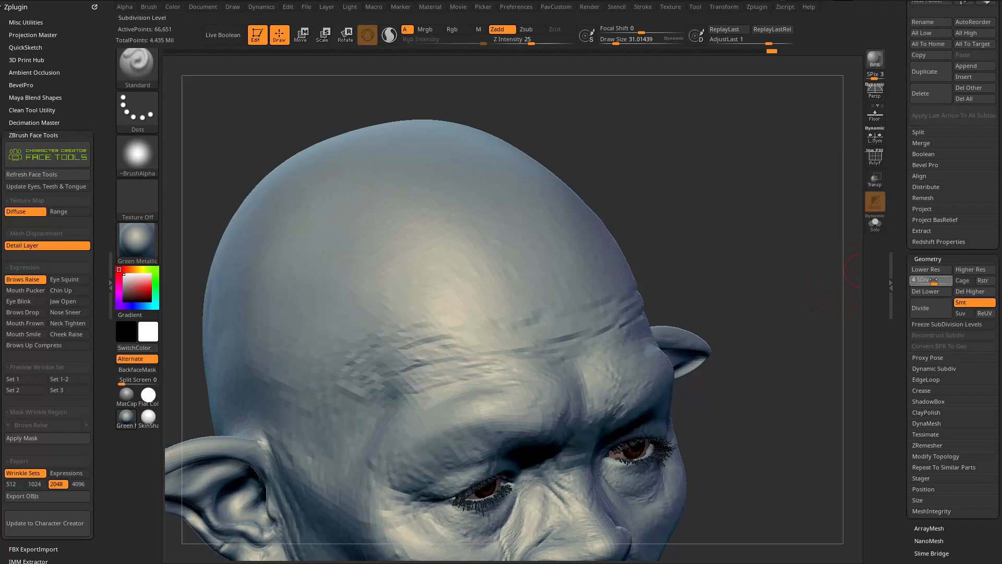
Step: Build up the skin folds between the forehead wrinkles with the Standard brush at subdivision level 4
{"action": "left_click_drag", "start_coordinate": [832, 278], "coordinate": [404, 336]}
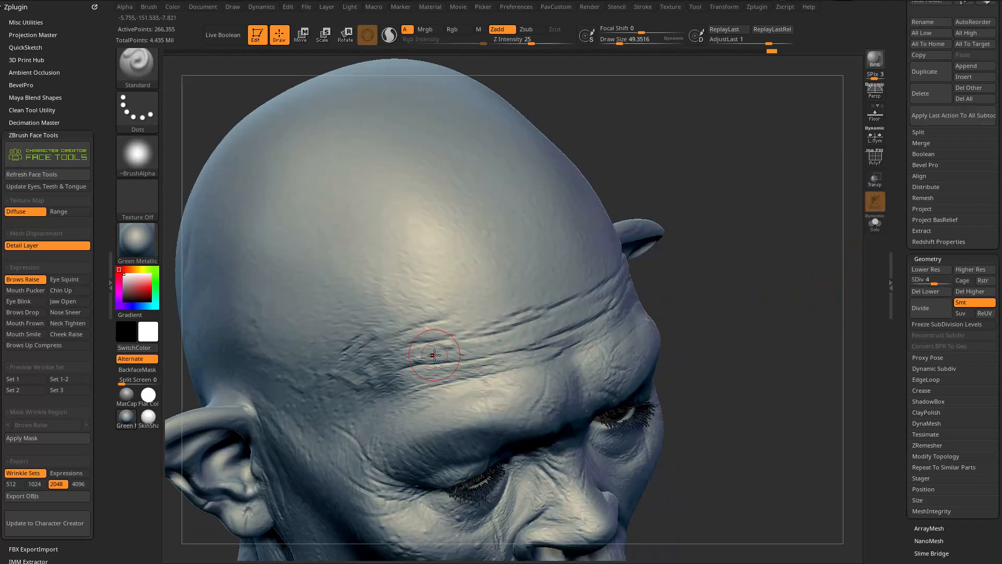
{"action": "mouse_move", "coordinate": [681, 259]}
{"action": "left_mouse_down"}
{"action": "mouse_move", "coordinate": [480, 314]}
{"action": "mouse_move", "coordinate": [531, 303]}
{"action": "left_mouse_up"}
{"action": "left_click_drag", "start_coordinate": [756, 217], "coordinate": [671, 245]}
{"action": "left_click_drag", "start_coordinate": [550, 312], "coordinate": [649, 264]}
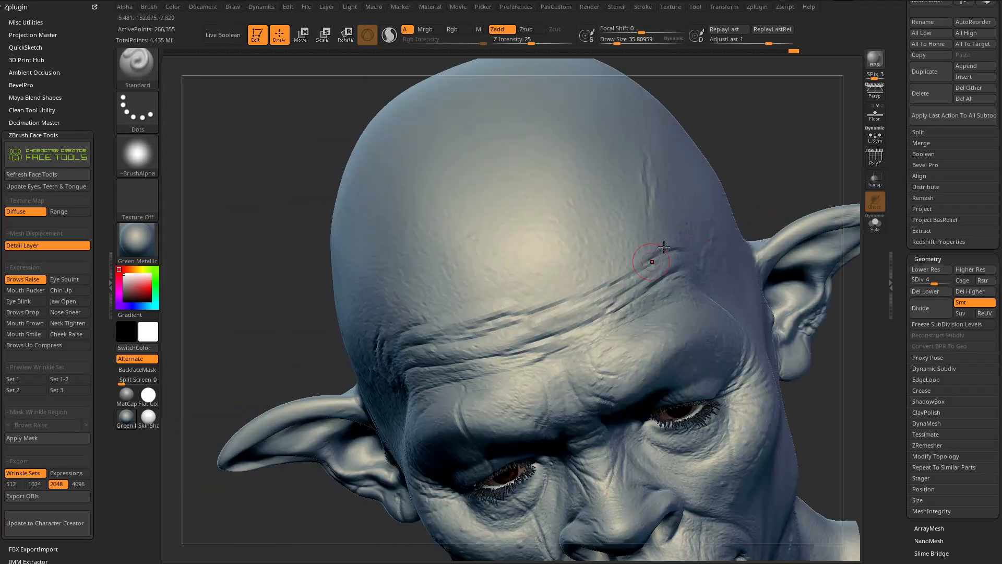
{"action": "left_click_drag", "start_coordinate": [728, 177], "coordinate": [807, 154]}
Step: Raise the head's subdivision level back to 6 and view the forehead folds at full detail
{"action": "key", "text": "d"}
{"action": "key", "text": "d"}
{"action": "mouse_move", "coordinate": [769, 266]}
{"action": "left_mouse_down"}
{"action": "mouse_move", "coordinate": [731, 242]}
{"action": "mouse_move", "coordinate": [678, 294]}
{"action": "left_mouse_up"}
{"action": "left_click_drag", "start_coordinate": [751, 240], "coordinate": [768, 225]}
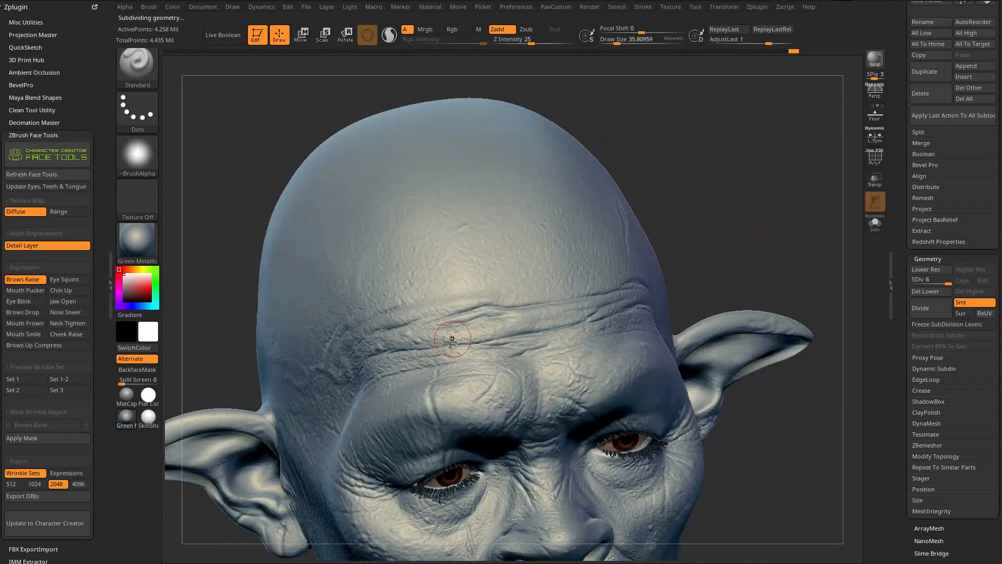
Step: Try filling the fold between the forehead wrinkles using the Clay brush with Rgb off, and undo the stroke
{"action": "key", "text": "b"}
{"action": "key", "text": "c"}
{"action": "key", "text": "l"}
{"action": "mouse_move", "coordinate": [692, 191]}
{"action": "left_mouse_down"}
{"action": "mouse_move", "coordinate": [729, 154]}
{"action": "mouse_move", "coordinate": [726, 135]}
{"action": "left_mouse_up"}
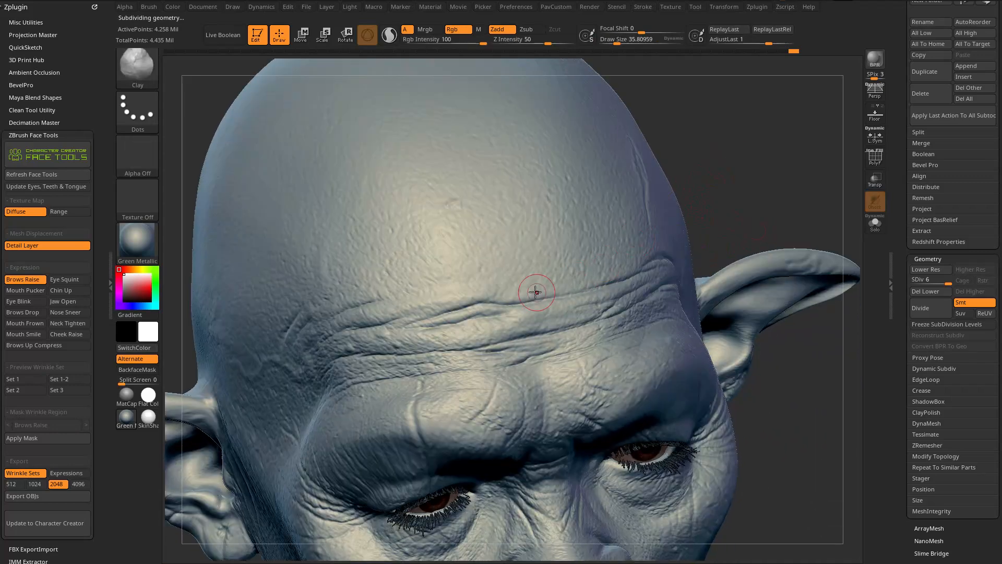
{"action": "left_click", "coordinate": [452, 29]}
{"action": "left_click_drag", "start_coordinate": [647, 126], "coordinate": [620, 118]}
{"action": "mouse_move", "coordinate": [566, 304]}
{"action": "left_mouse_down"}
{"action": "mouse_move", "coordinate": [558, 316]}
{"action": "mouse_move", "coordinate": [437, 332]}
{"action": "mouse_move", "coordinate": [597, 299]}
{"action": "left_mouse_up"}
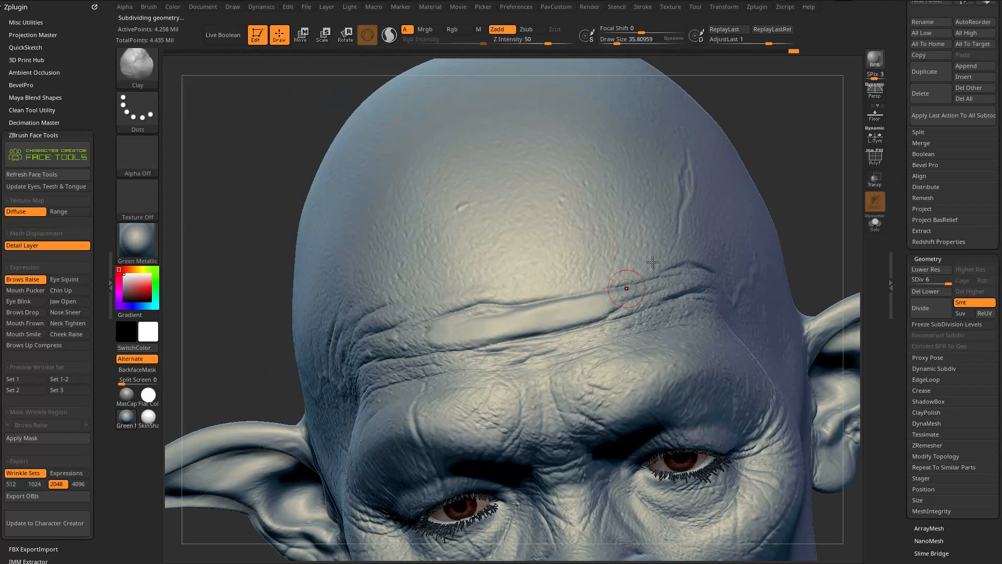
{"action": "left_click_drag", "start_coordinate": [793, 180], "coordinate": [826, 166]}
{"action": "key", "text": "ctrl+z"}
{"action": "left_click_drag", "start_coordinate": [731, 267], "coordinate": [713, 256]}
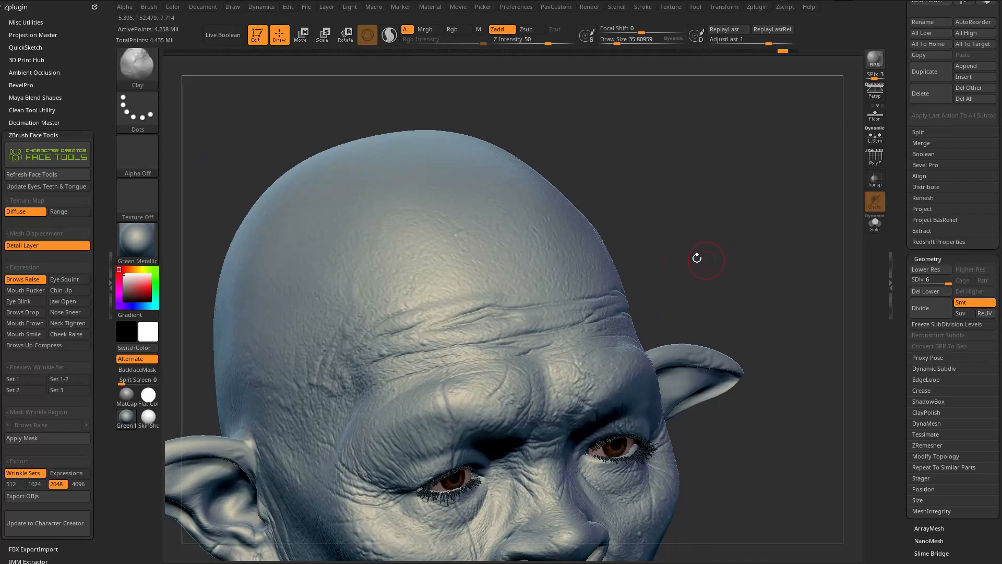
{"action": "mouse_move", "coordinate": [692, 250]}
{"action": "left_mouse_down"}
{"action": "mouse_move", "coordinate": [716, 257]}
{"action": "mouse_move", "coordinate": [739, 224]}
{"action": "mouse_move", "coordinate": [742, 238]}
{"action": "left_mouse_up"}
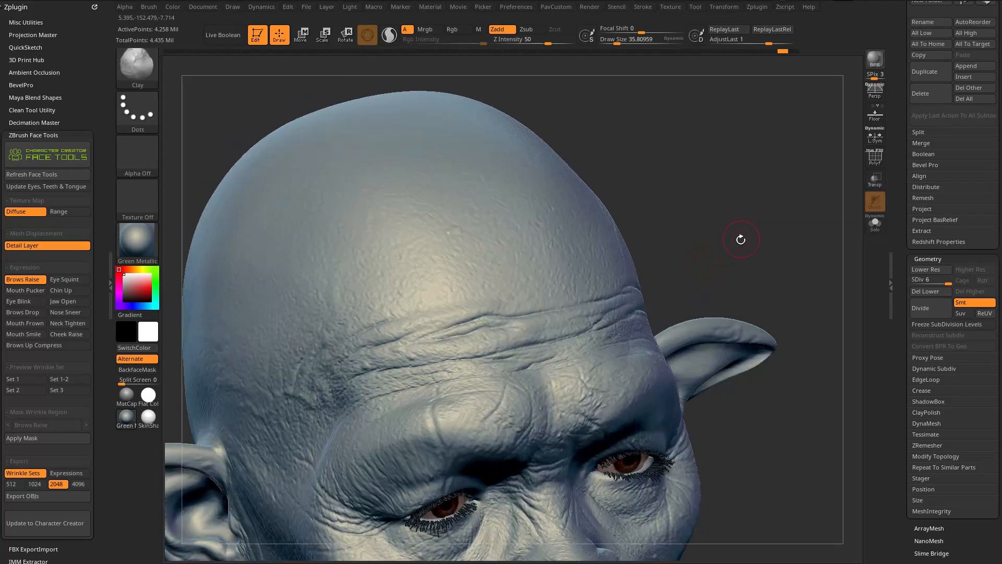
Step: Switch to the FormSoft brush and softly raise the skin folds between the forehead wrinkles at subdivision level 6
{"action": "key", "text": "b"}
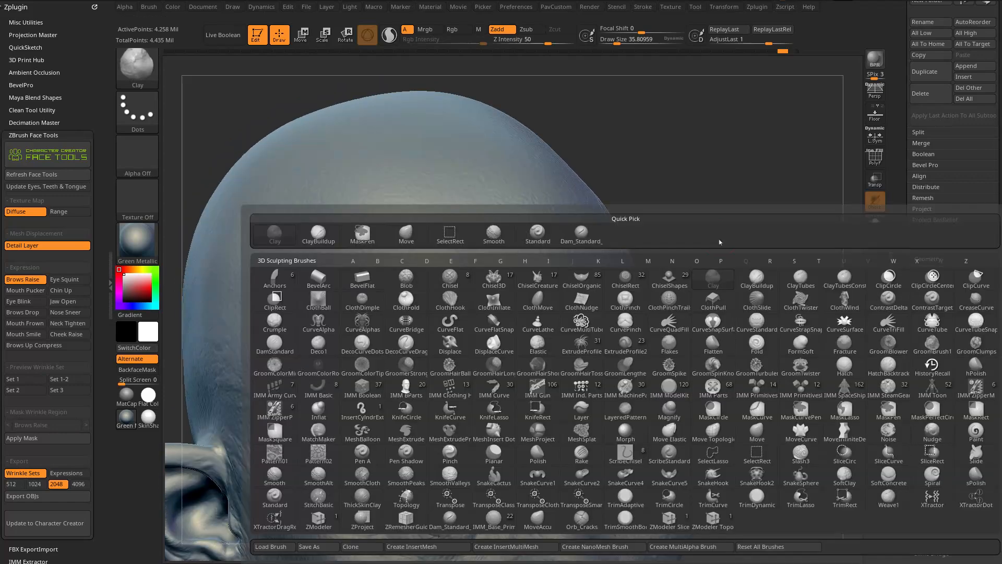
{"action": "key", "text": "f"}
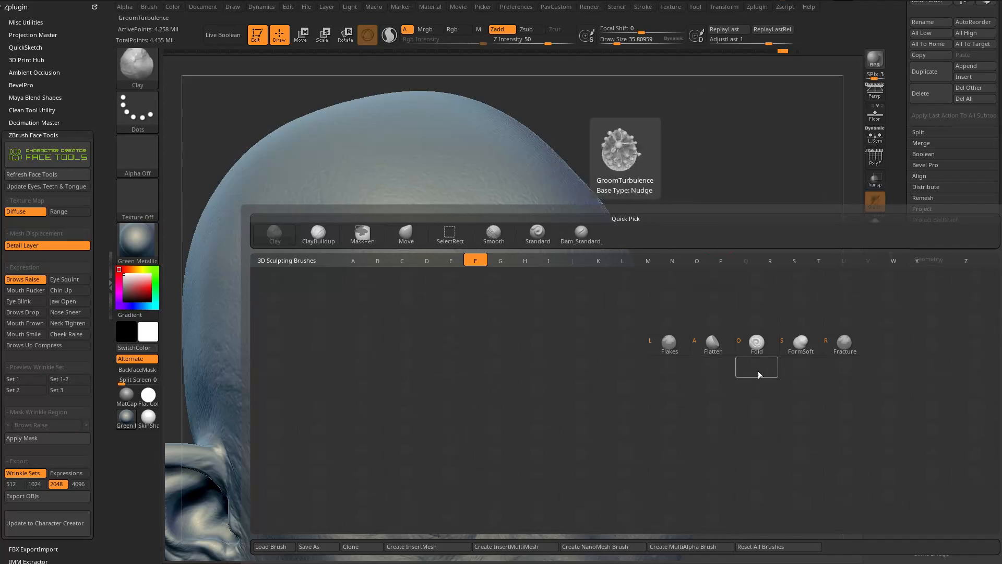
{"action": "left_click", "coordinate": [801, 344]}
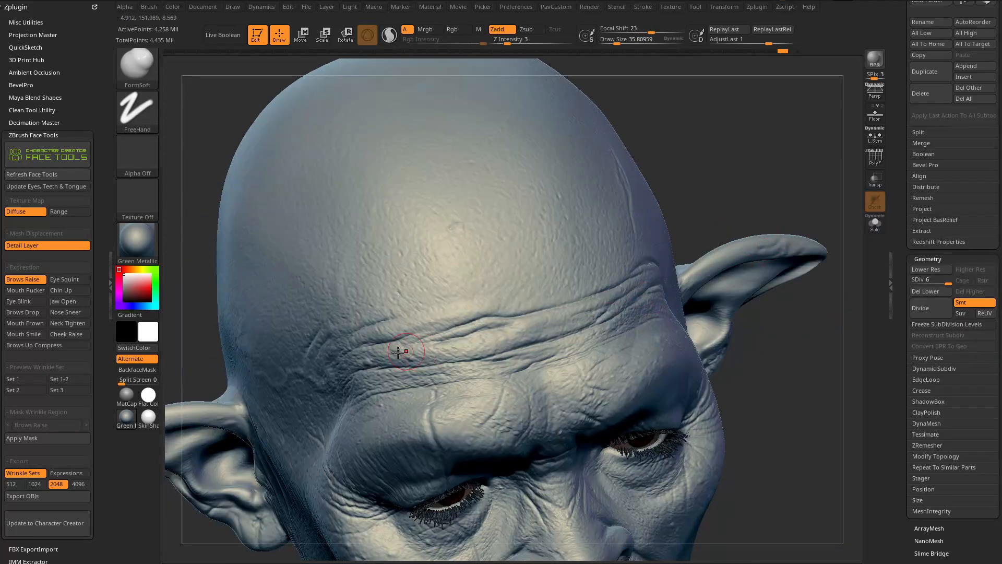
{"action": "right_click_drag", "start_coordinate": [543, 317], "coordinate": [551, 288]}
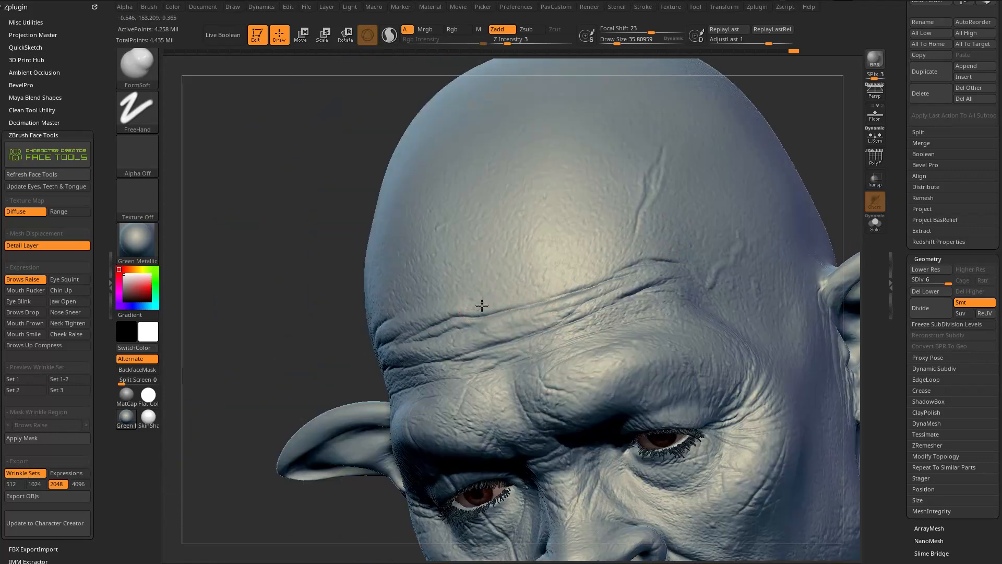
{"action": "left_click_drag", "start_coordinate": [821, 148], "coordinate": [638, 286]}
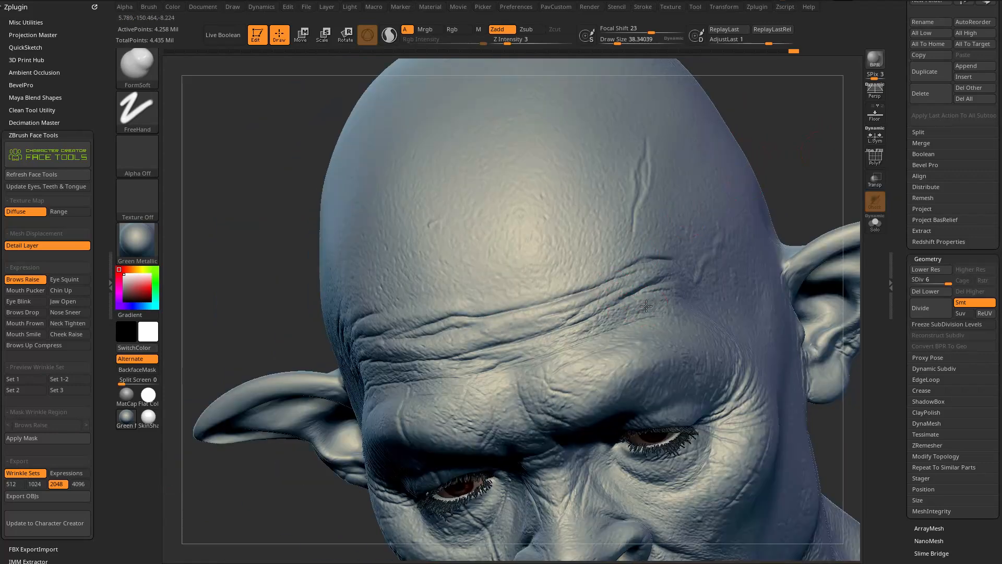
{"action": "left_click_drag", "start_coordinate": [816, 181], "coordinate": [385, 362]}
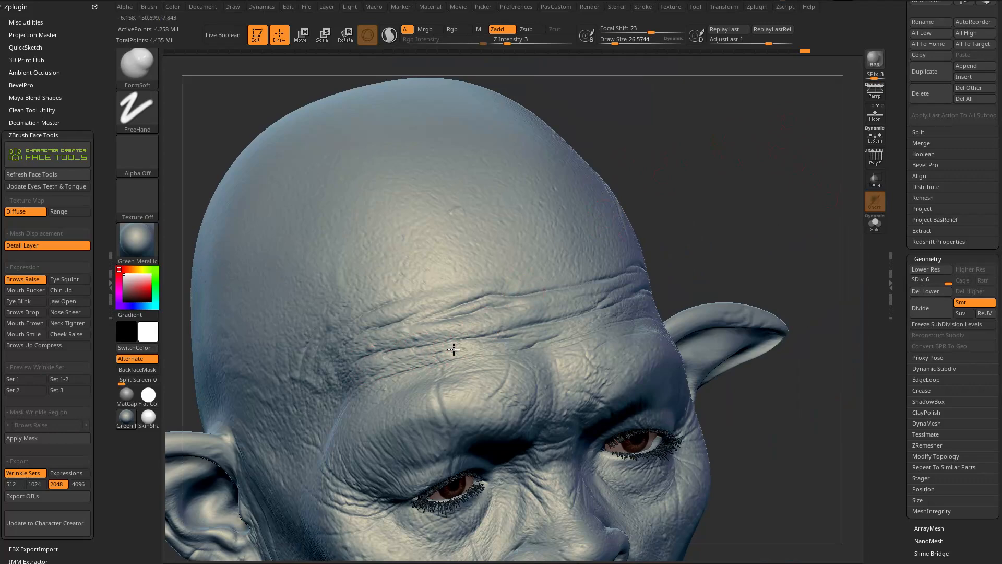
{"action": "left_click_drag", "start_coordinate": [752, 224], "coordinate": [731, 314]}
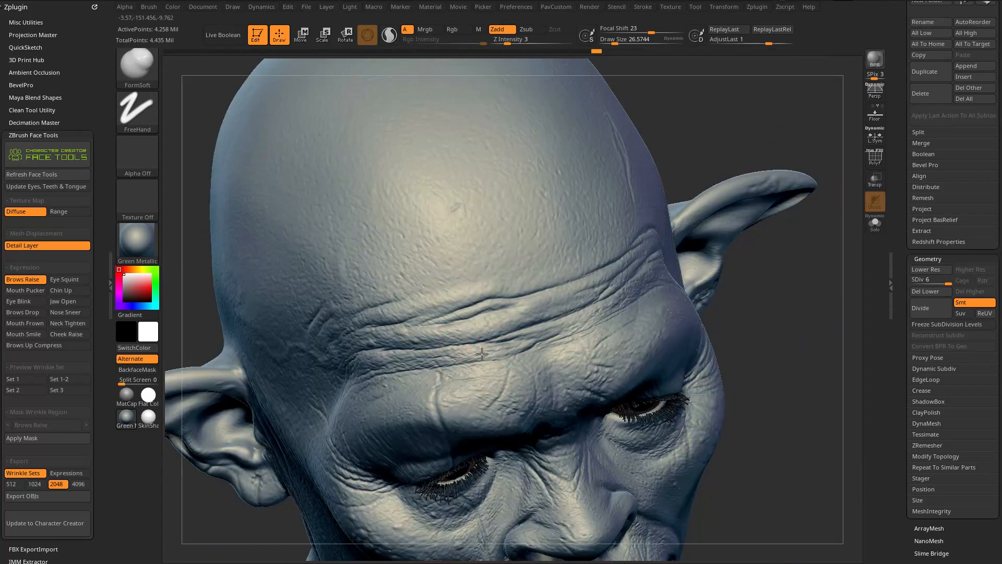
{"action": "left_click_drag", "start_coordinate": [783, 163], "coordinate": [443, 329]}
{"action": "left_click_drag", "start_coordinate": [683, 221], "coordinate": [530, 309]}
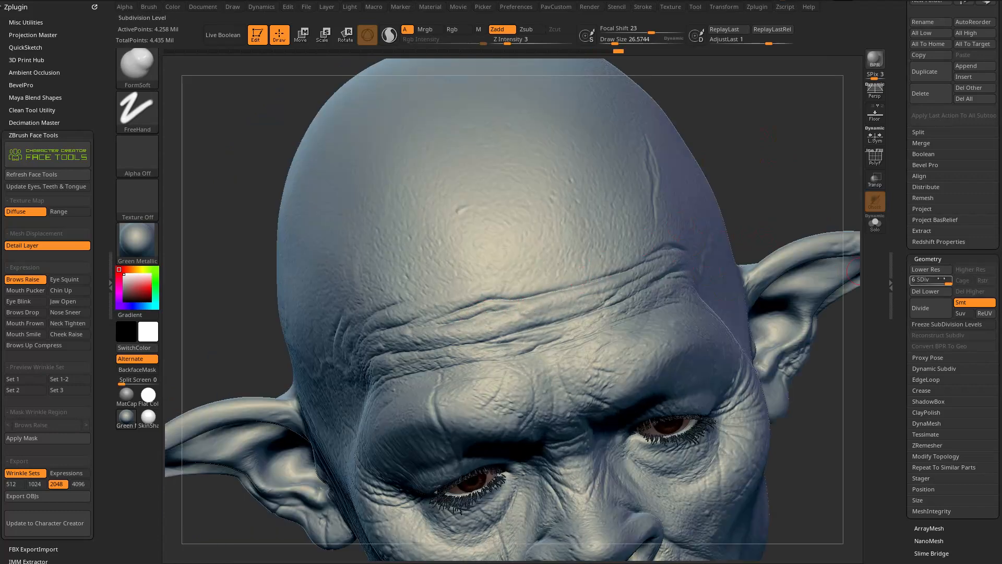
Step: Lower the head to subdivision level 4 and reinforce the folds along the forehead wrinkles with the Standard brush
{"action": "left_click_drag", "start_coordinate": [946, 281], "coordinate": [934, 283]}
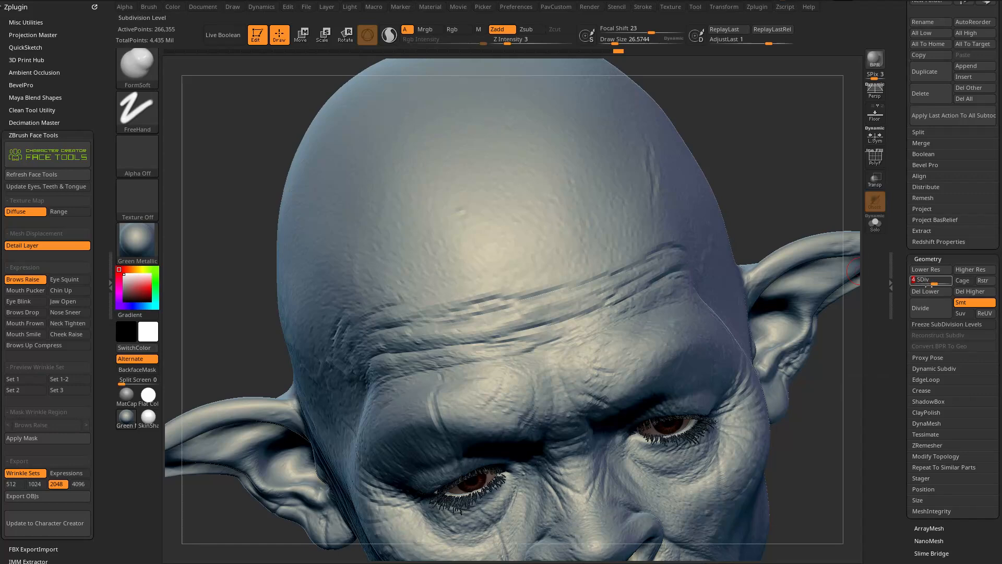
{"action": "right_click_drag", "start_coordinate": [474, 330], "coordinate": [662, 273]}
{"action": "key", "text": "b"}
{"action": "key", "text": "s"}
{"action": "key", "text": "t"}
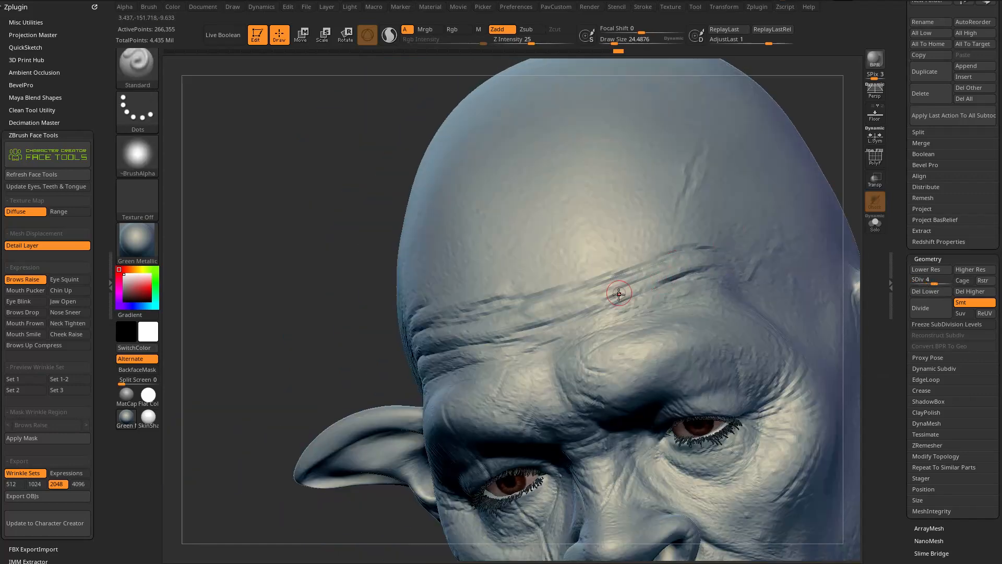
{"action": "right_click_drag", "start_coordinate": [741, 252], "coordinate": [856, 121]}
Step: Return the head to subdivision level 6 and refine the forehead folds with the Standard brush from both sides
{"action": "left_click", "coordinate": [948, 282]}
{"action": "mouse_move", "coordinate": [748, 175]}
{"action": "right_mouse_down"}
{"action": "mouse_move", "coordinate": [688, 211]}
{"action": "mouse_move", "coordinate": [729, 194]}
{"action": "right_mouse_up"}
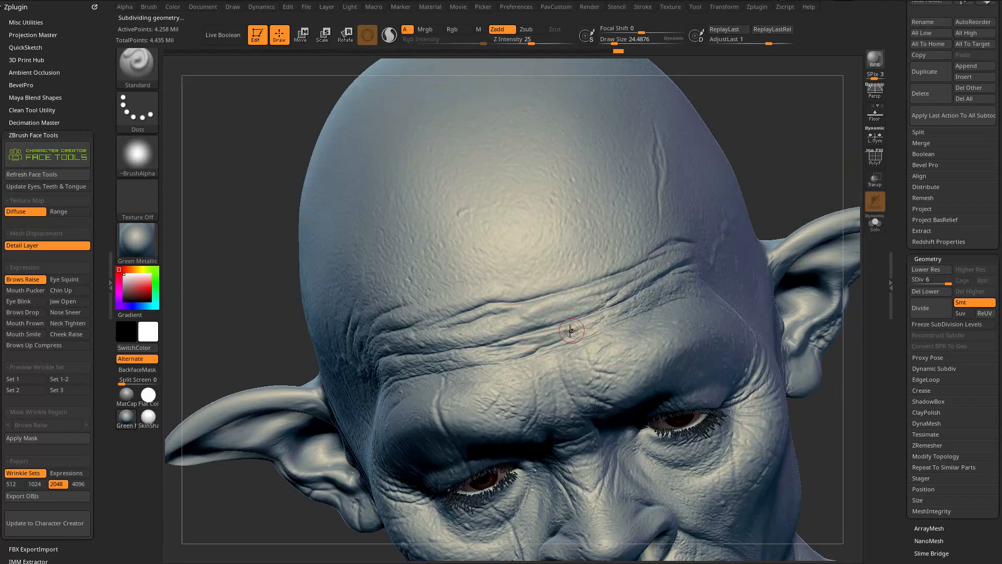
{"action": "left_click_drag", "start_coordinate": [816, 187], "coordinate": [849, 183]}
{"action": "left_click_drag", "start_coordinate": [624, 306], "coordinate": [707, 281]}
{"action": "left_click_drag", "start_coordinate": [323, 307], "coordinate": [399, 240]}
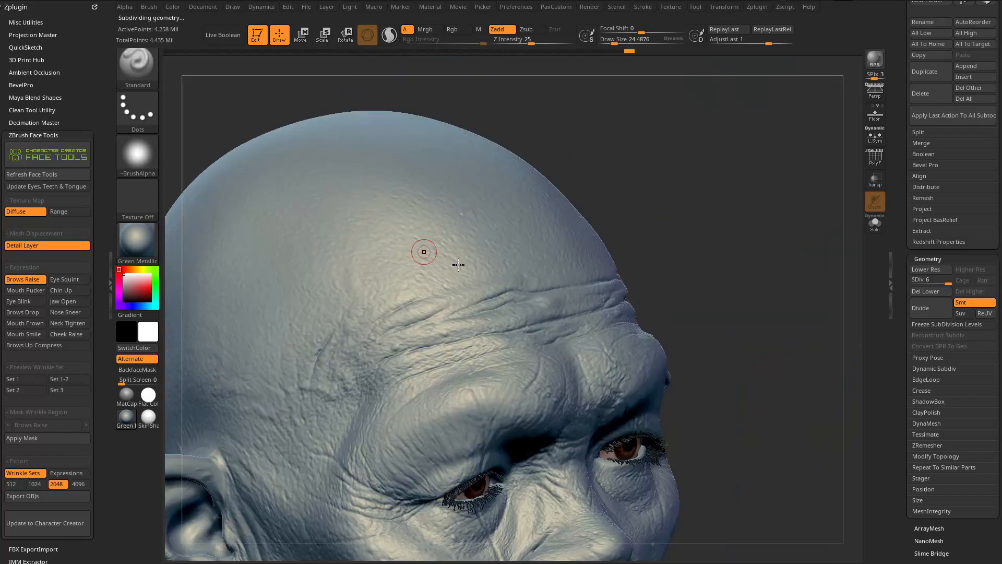
{"action": "left_click_drag", "start_coordinate": [655, 213], "coordinate": [598, 263]}
{"action": "left_click_drag", "start_coordinate": [455, 344], "coordinate": [533, 295]}
{"action": "mouse_move", "coordinate": [755, 165]}
{"action": "left_mouse_down"}
{"action": "mouse_move", "coordinate": [756, 138]}
{"action": "mouse_move", "coordinate": [758, 202]}
{"action": "mouse_move", "coordinate": [664, 274]}
{"action": "left_mouse_up"}
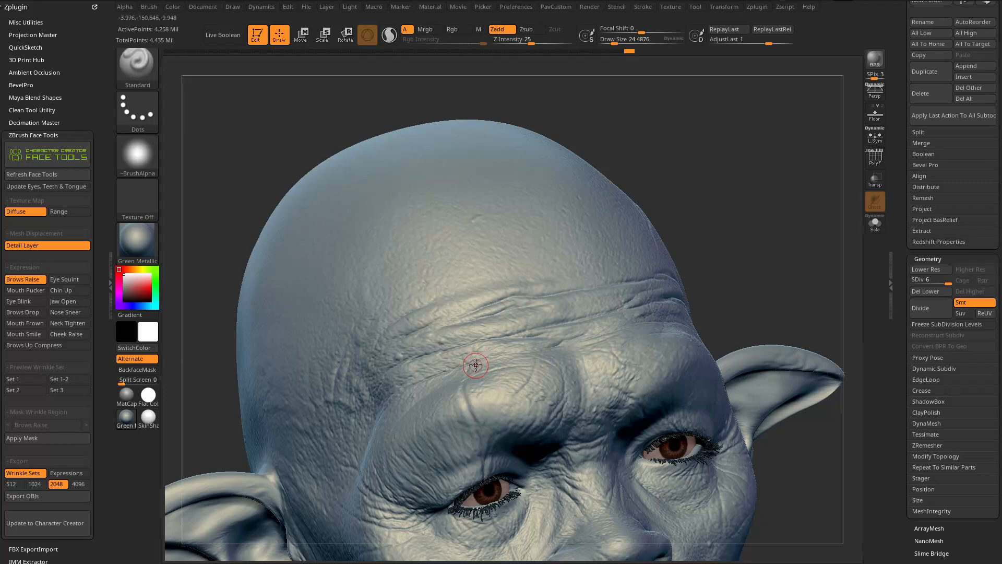
{"action": "key", "text": "b"}
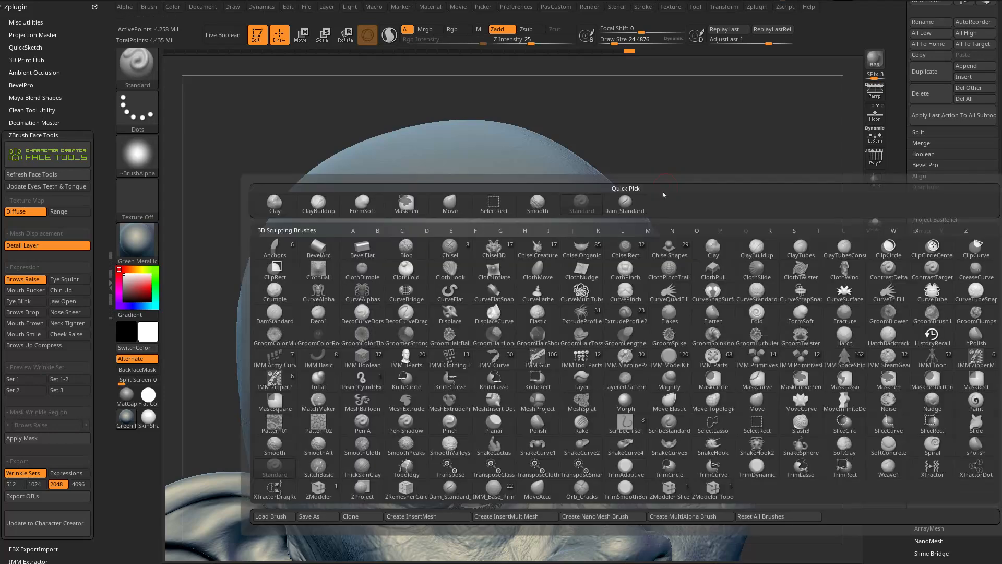
{"action": "key", "text": "c"}
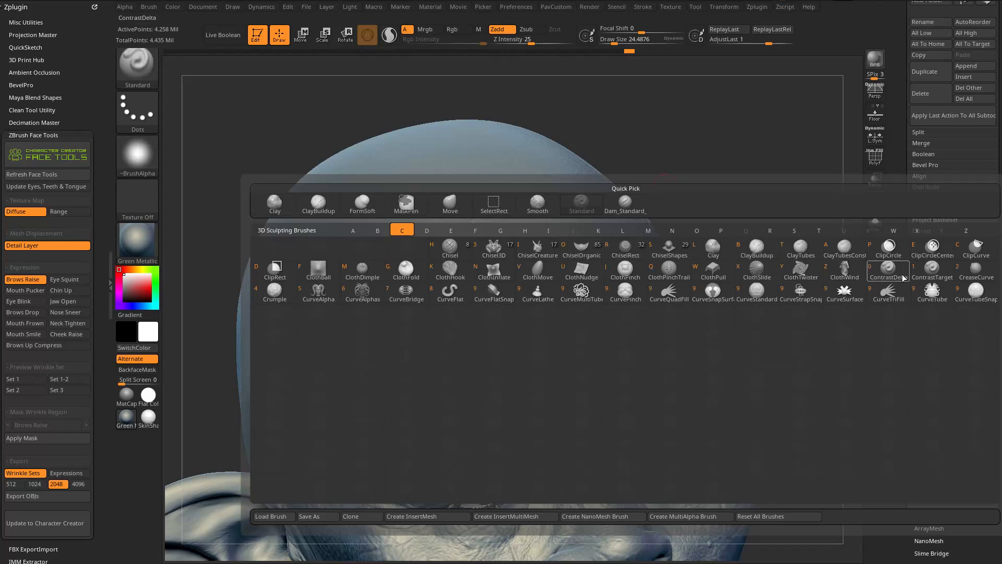
{"action": "left_click", "coordinate": [920, 272]}
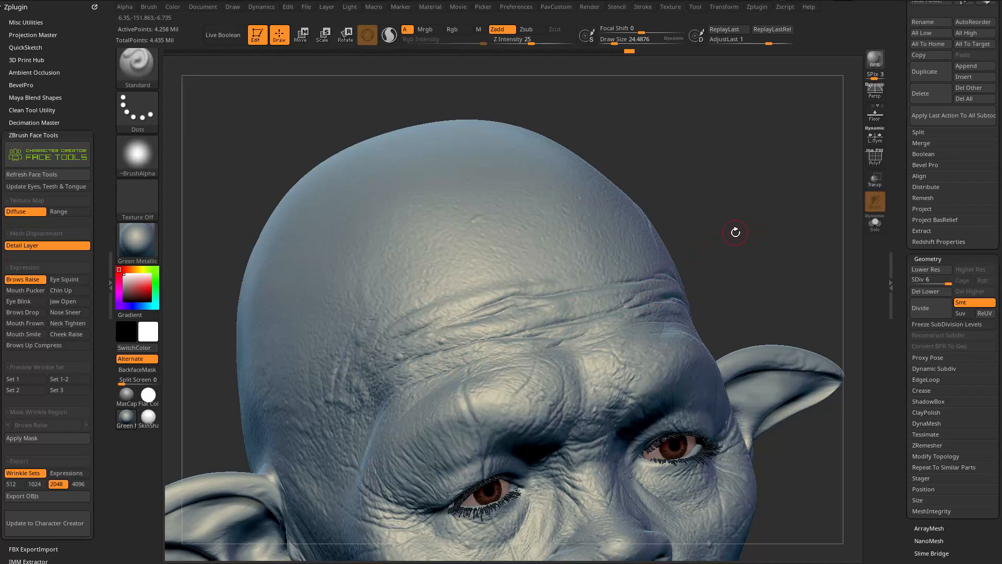
Step: Turn on the painted skin colour display for the CC_Base_SkinHead subtool
{"action": "mouse_move", "coordinate": [744, 246]}
{"action": "left_mouse_down", "text": "alt"}
{"action": "mouse_move", "coordinate": [698, 245]}
{"action": "mouse_move", "coordinate": [752, 237]}
{"action": "mouse_move", "coordinate": [741, 230]}
{"action": "left_mouse_up", "text": "alt"}
{"action": "left_click_drag", "start_coordinate": [797, 153], "coordinate": [836, 202]}
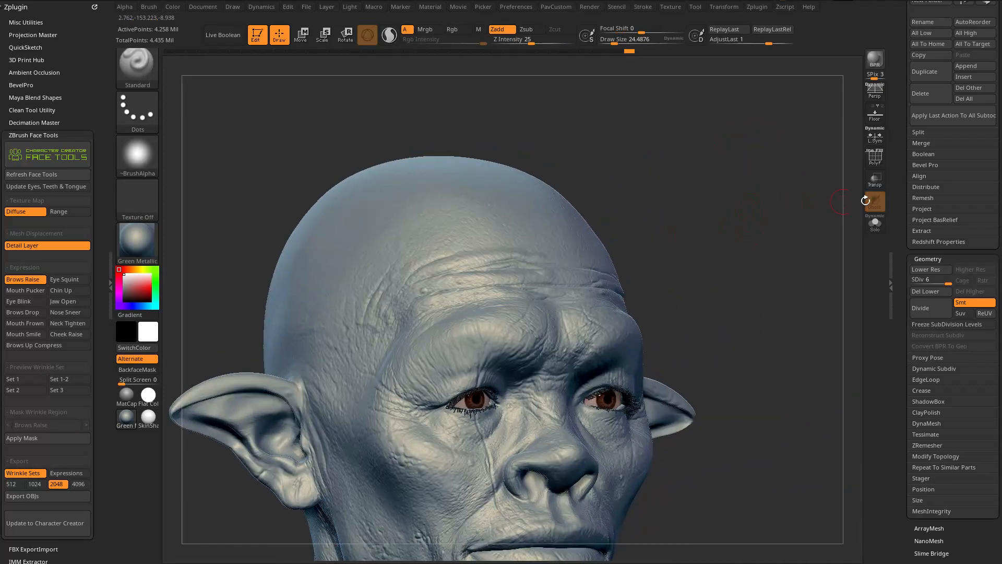
{"action": "left_click_drag", "start_coordinate": [899, 242], "coordinate": [902, 324]}
{"action": "left_click", "coordinate": [978, 315]}
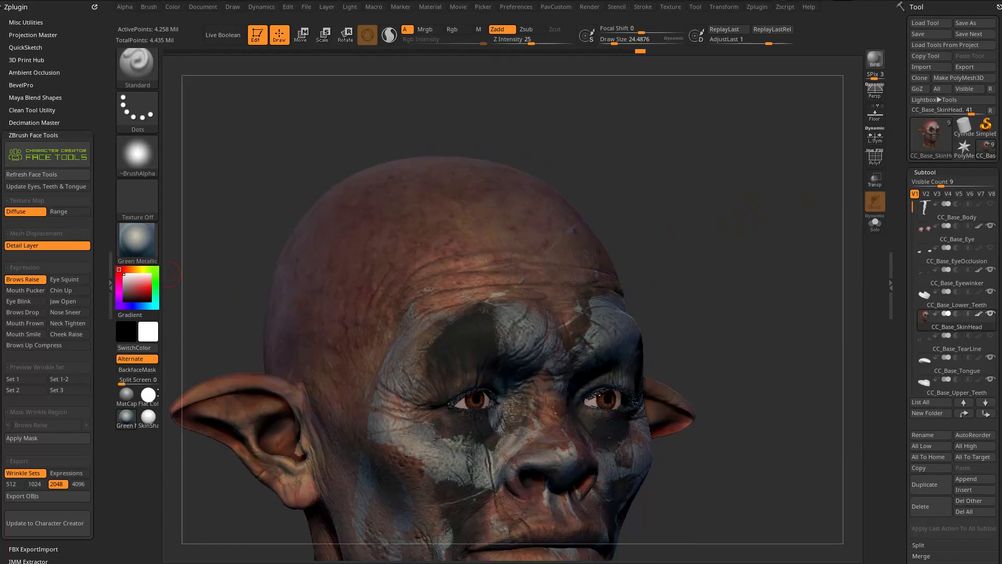
Step: Preview the skin texture with the Flat Color material, and set the head's material to SkinShade4
{"action": "left_click", "coordinate": [148, 395]}
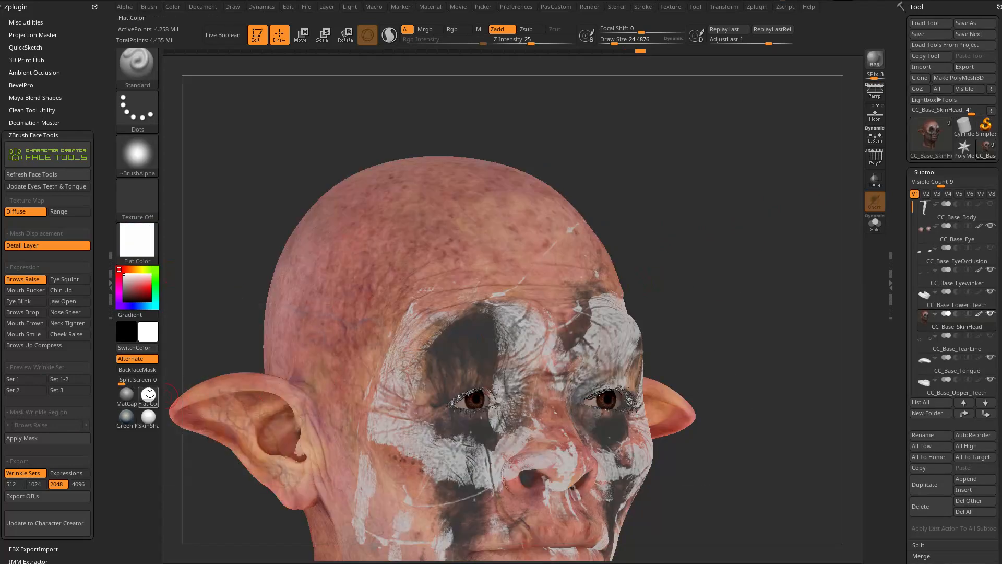
{"action": "left_click_drag", "start_coordinate": [682, 123], "coordinate": [670, 181], "text": "alt"}
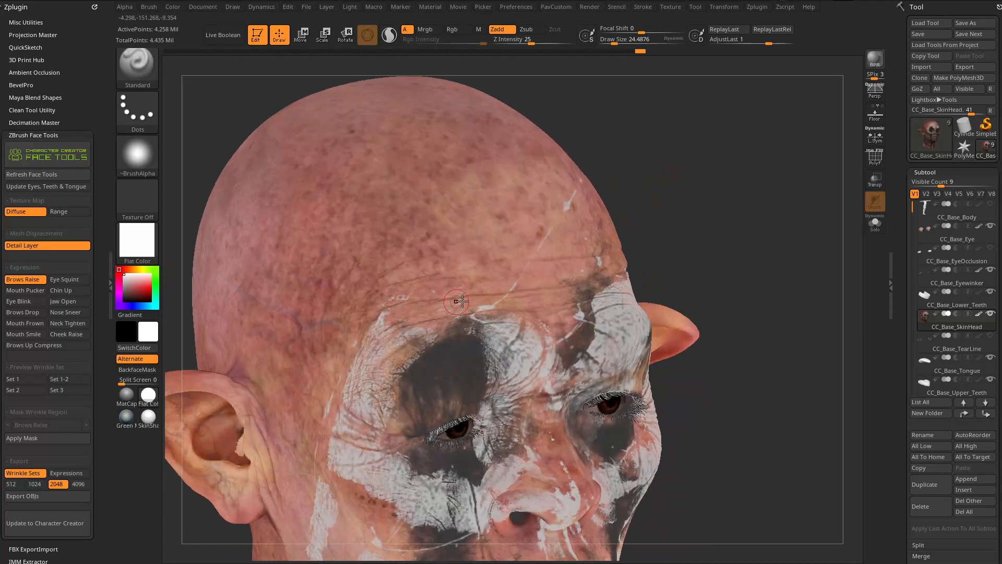
{"action": "left_click", "coordinate": [148, 418]}
{"action": "left_click_drag", "start_coordinate": [727, 172], "coordinate": [482, 334]}
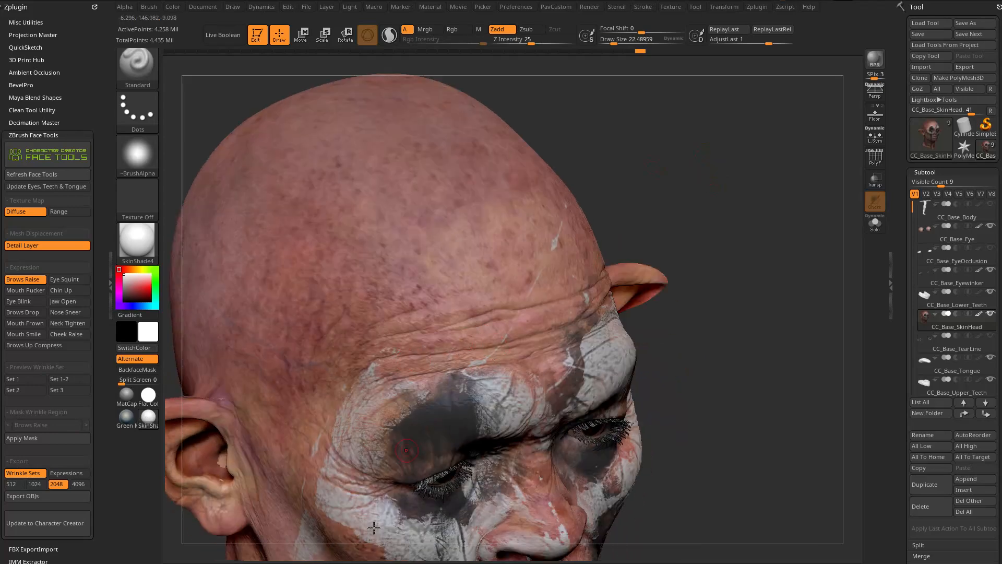
Step: Switch to the brow raise reference photos to study the forehead colouring, and return to the head in ZBrush
{"action": "key", "text": "alt+Tab"}
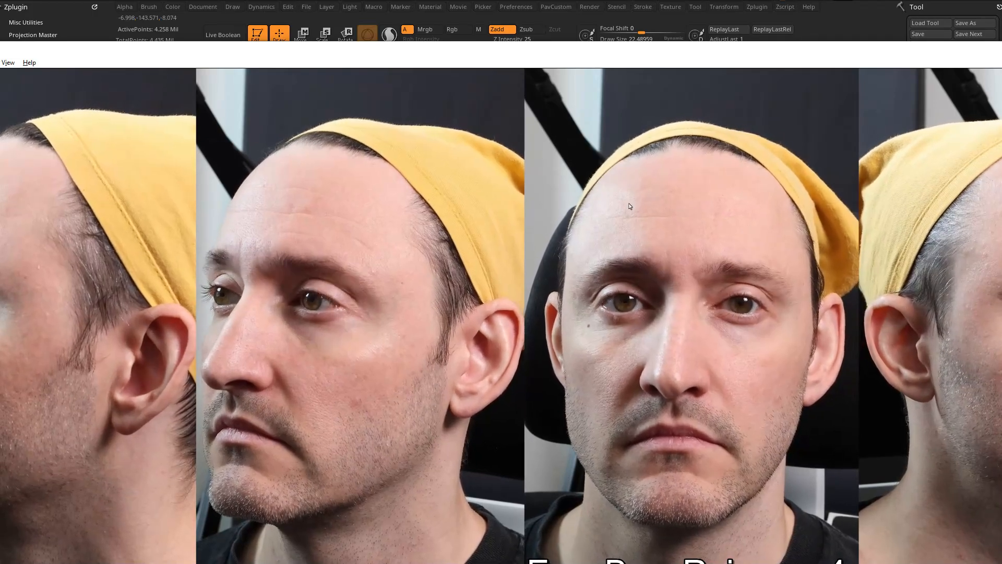
{"action": "key", "text": "alt+Tab"}
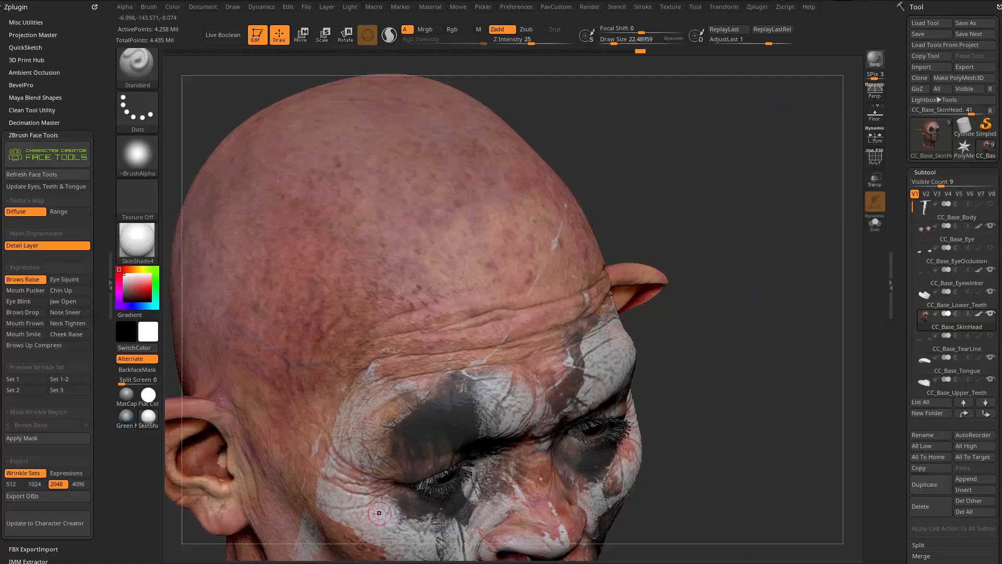
{"action": "left_click_drag", "start_coordinate": [1001, 172], "coordinate": [1001, 157]}
{"action": "mouse_move", "coordinate": [697, 271]}
{"action": "left_mouse_down"}
{"action": "mouse_move", "coordinate": [696, 209]}
{"action": "mouse_move", "coordinate": [688, 218]}
{"action": "left_mouse_up"}
Step: Turn Rgb on and Zadd off so the Standard brush only paints colour
{"action": "key", "text": "s"}
{"action": "left_click_drag", "start_coordinate": [624, 195], "coordinate": [704, 209]}
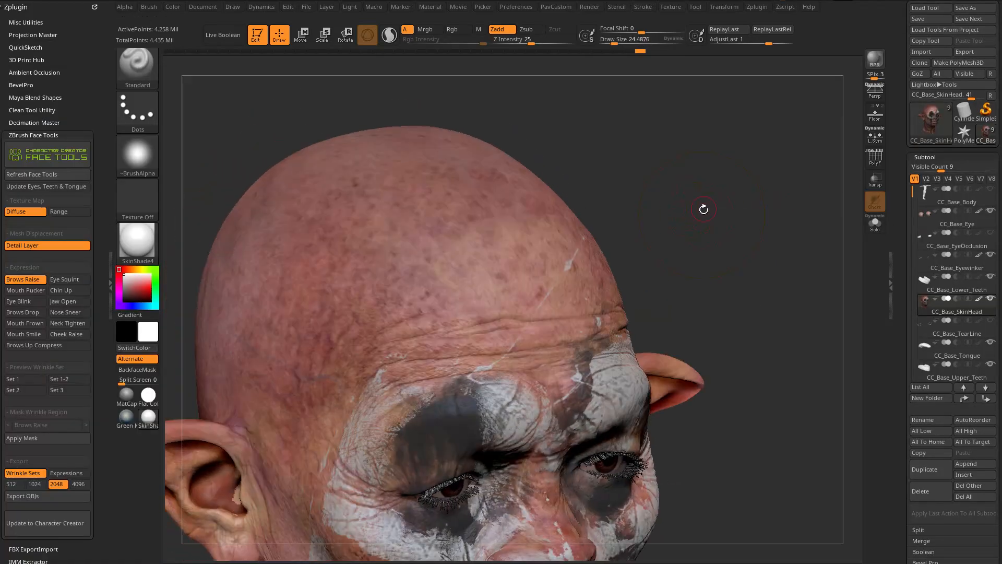
{"action": "left_click", "coordinate": [458, 29]}
{"action": "left_click", "coordinate": [506, 33]}
{"action": "left_click_drag", "start_coordinate": [667, 183], "coordinate": [677, 168]}
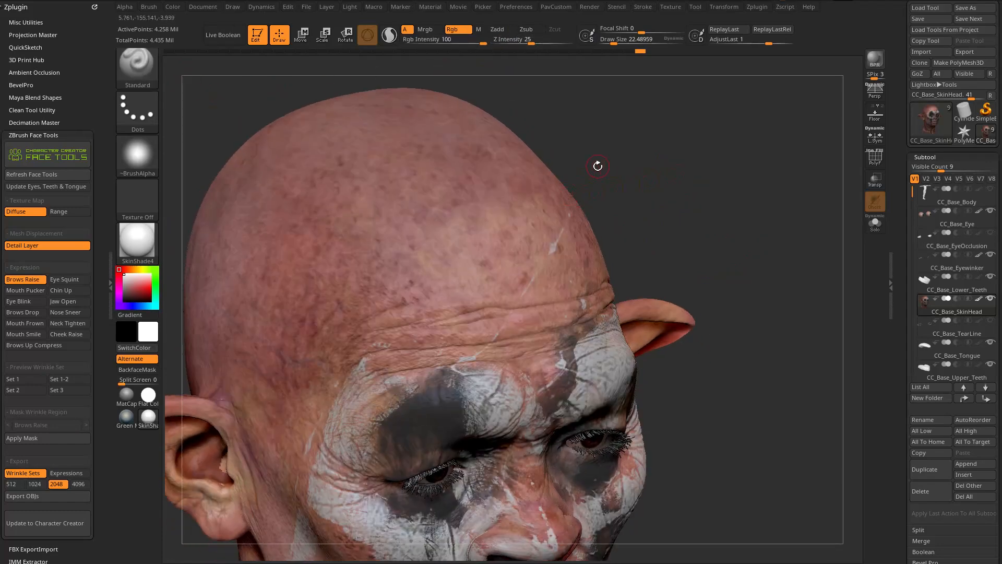
Step: Switch to the Paint brush and set its Rgb Intensity to 44
{"action": "key", "text": "b"}
{"action": "key", "text": "p"}
{"action": "key", "text": "a"}
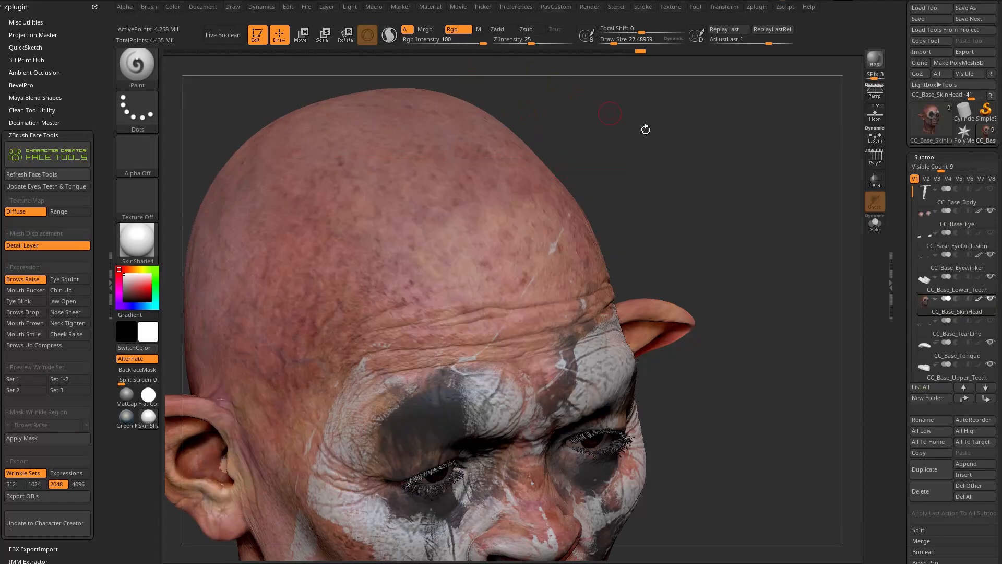
{"action": "left_click_drag", "start_coordinate": [622, 112], "coordinate": [688, 164]}
{"action": "left_click_drag", "start_coordinate": [638, 133], "coordinate": [693, 127]}
{"action": "left_click_drag", "start_coordinate": [482, 40], "coordinate": [458, 42]}
{"action": "left_click_drag", "start_coordinate": [638, 149], "coordinate": [618, 171]}
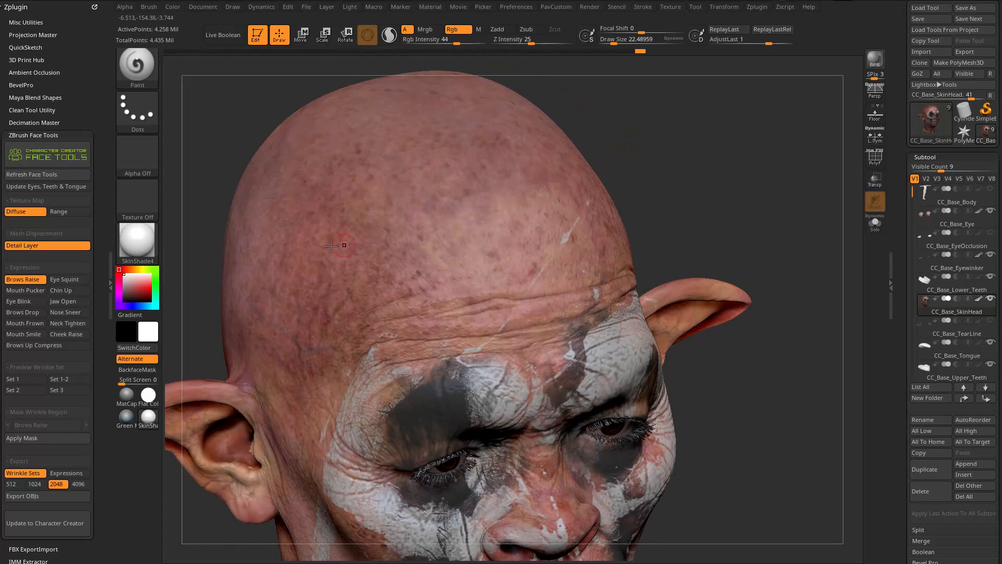
{"action": "left_click_drag", "start_coordinate": [703, 163], "coordinate": [681, 173]}
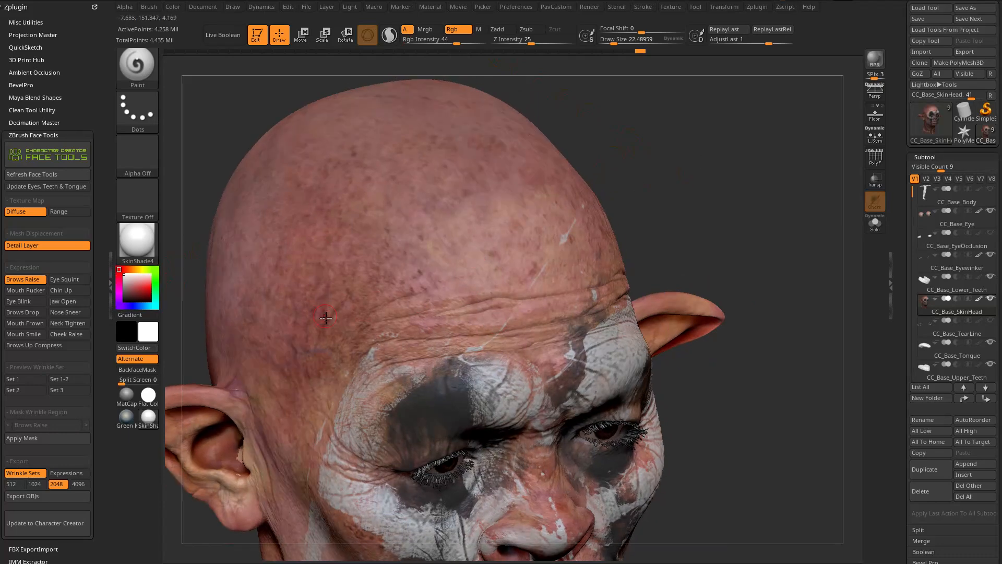
Step: Sample a dark reddish-brown skin colour from the head and switch to the Standard brush for painting
{"action": "key", "text": "c"}
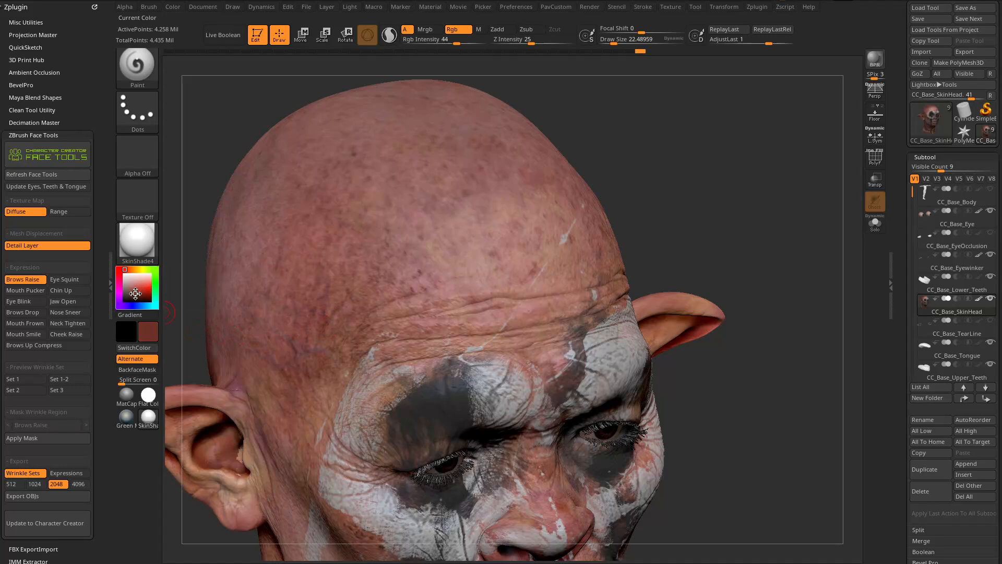
{"action": "left_click_drag", "start_coordinate": [689, 185], "coordinate": [675, 171]}
{"action": "key", "text": "b"}
{"action": "key", "text": "s"}
{"action": "key", "text": "t"}
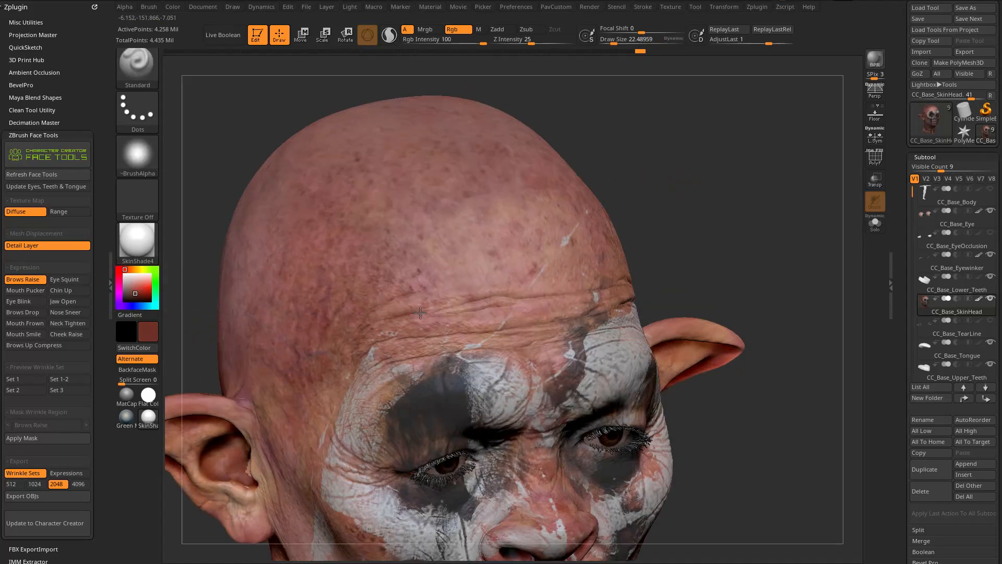
Step: Try painting the sampled colour along a forehead wrinkle at Rgb Intensity 100, and undo the stroke
{"action": "left_click_drag", "start_coordinate": [638, 200], "coordinate": [606, 221]}
{"action": "left_click_drag", "start_coordinate": [409, 316], "coordinate": [387, 315]}
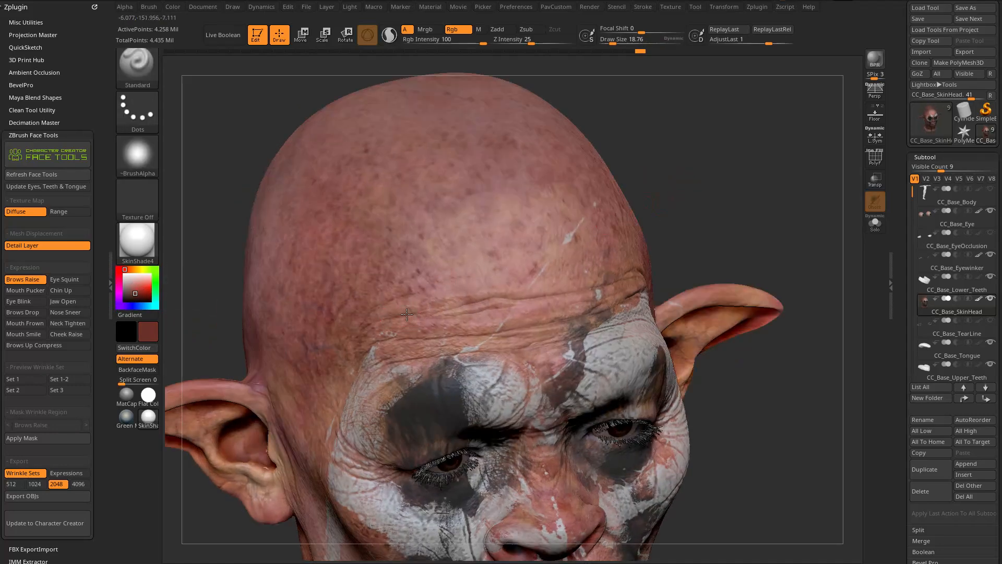
{"action": "left_click_drag", "start_coordinate": [655, 236], "coordinate": [624, 250]}
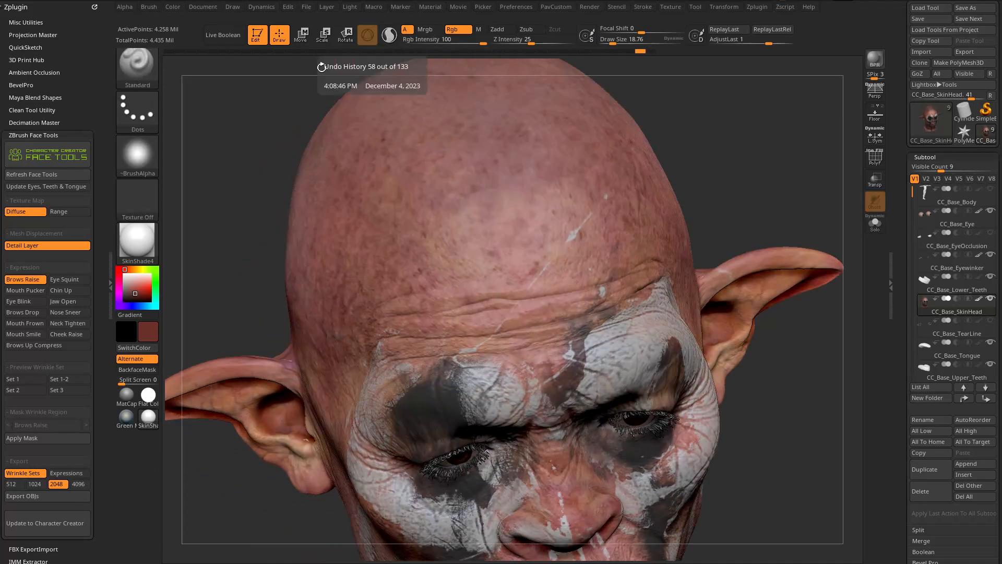
Step: Set Rgb Intensity to 28 and paint the reddish-brown colour into the forehead wrinkle creases with the Standard brush
{"action": "left_click_drag", "start_coordinate": [446, 41], "coordinate": [457, 40]}
{"action": "left_click_drag", "start_coordinate": [665, 114], "coordinate": [474, 280]}
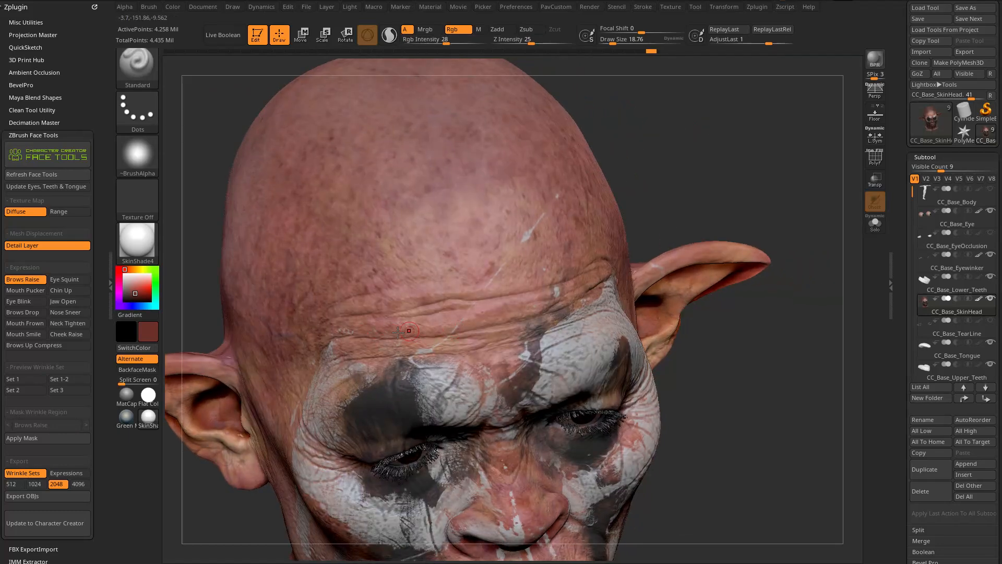
{"action": "left_click_drag", "start_coordinate": [675, 232], "coordinate": [639, 233]}
{"action": "key", "text": "s"}
{"action": "left_click", "coordinate": [465, 333]}
{"action": "left_click_drag", "start_coordinate": [466, 318], "coordinate": [448, 335]}
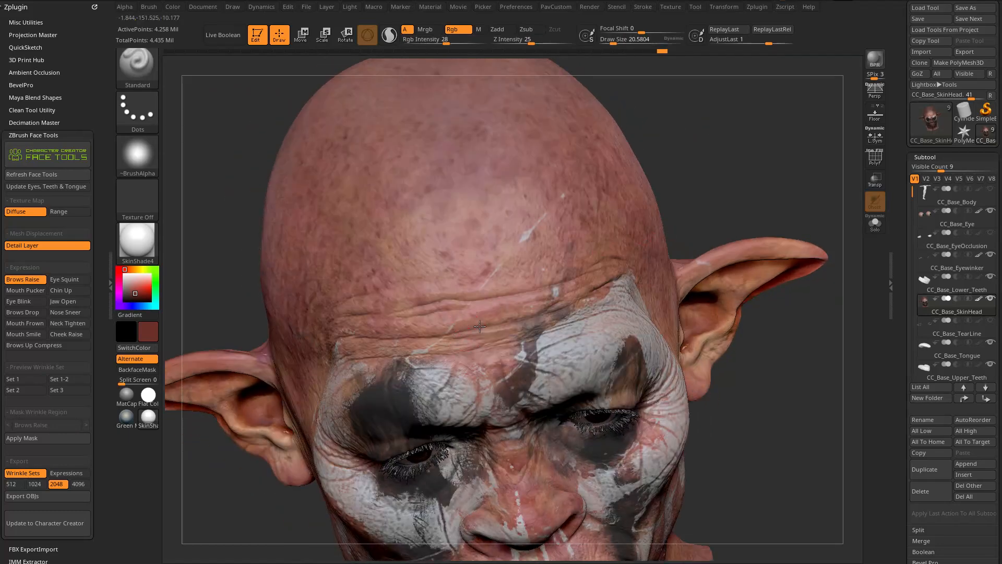
Step: Set Rgb Intensity to 42 and paint more reddish-brown colour along the forehead wrinkle creases
{"action": "left_click_drag", "start_coordinate": [713, 227], "coordinate": [673, 201]}
{"action": "left_click", "coordinate": [456, 41]}
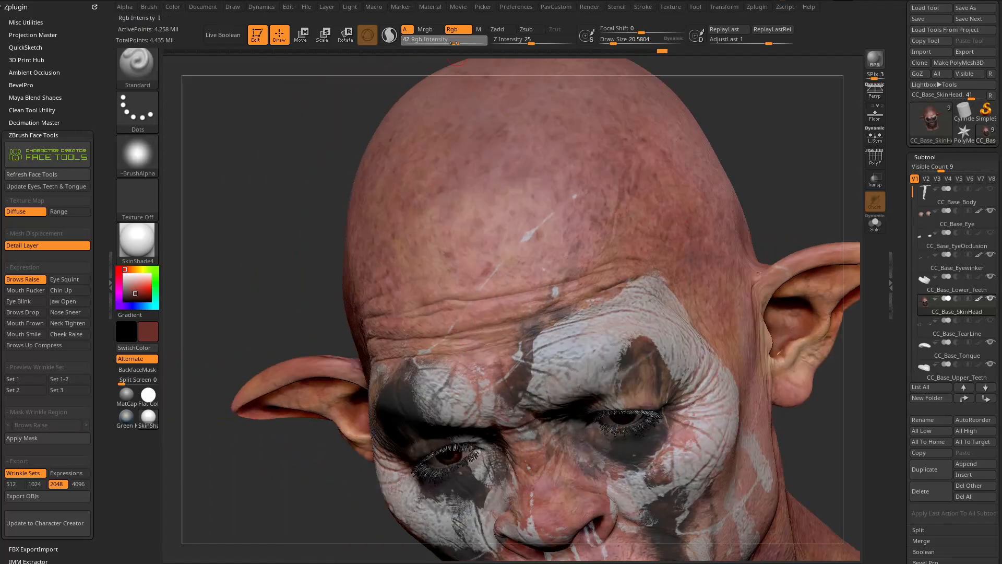
{"action": "left_click_drag", "start_coordinate": [256, 144], "coordinate": [305, 169]}
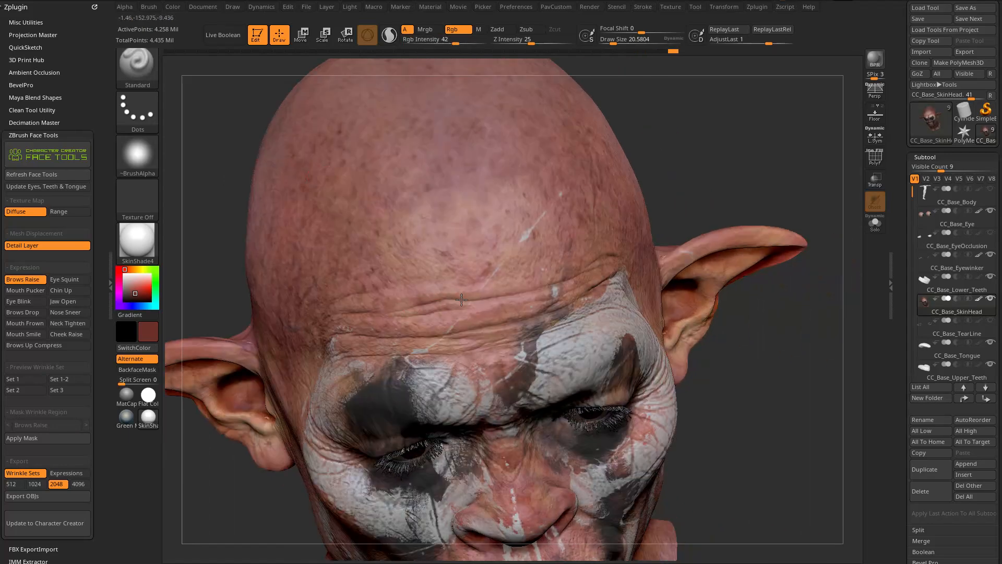
{"action": "left_click_drag", "start_coordinate": [492, 299], "coordinate": [522, 298]}
{"action": "left_click_drag", "start_coordinate": [667, 211], "coordinate": [723, 207]}
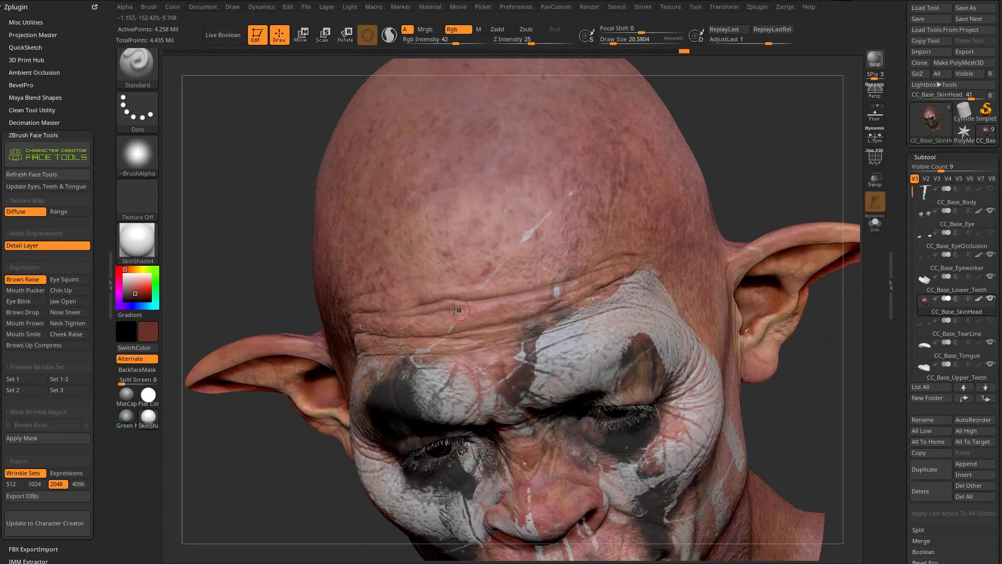
{"action": "left_click_drag", "start_coordinate": [775, 179], "coordinate": [552, 284]}
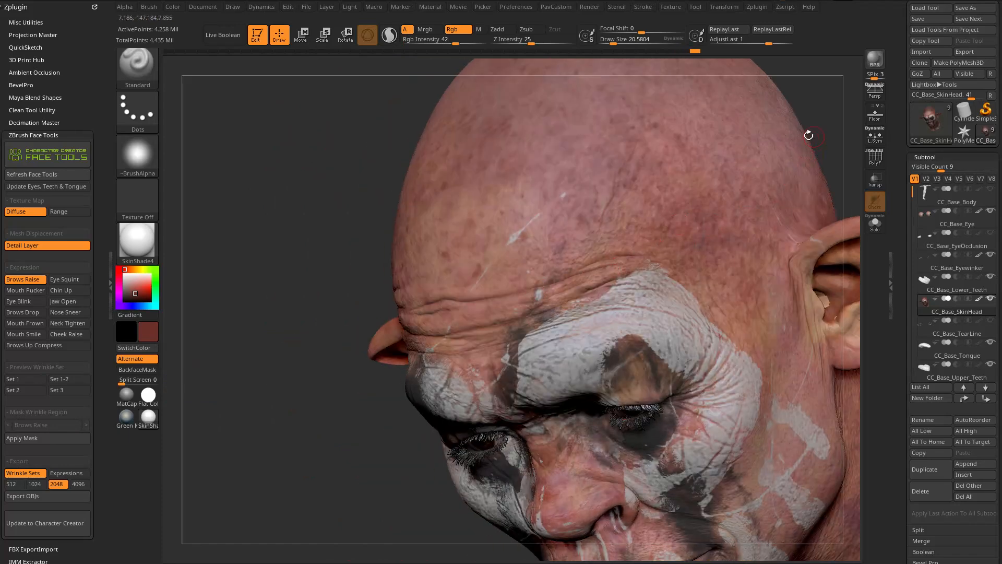
Step: Paint finer reddish-brown lines into the forehead creases at Rgb Intensity 69 and Draw Size about 7.4
{"action": "left_click_drag", "start_coordinate": [815, 137], "coordinate": [651, 114]}
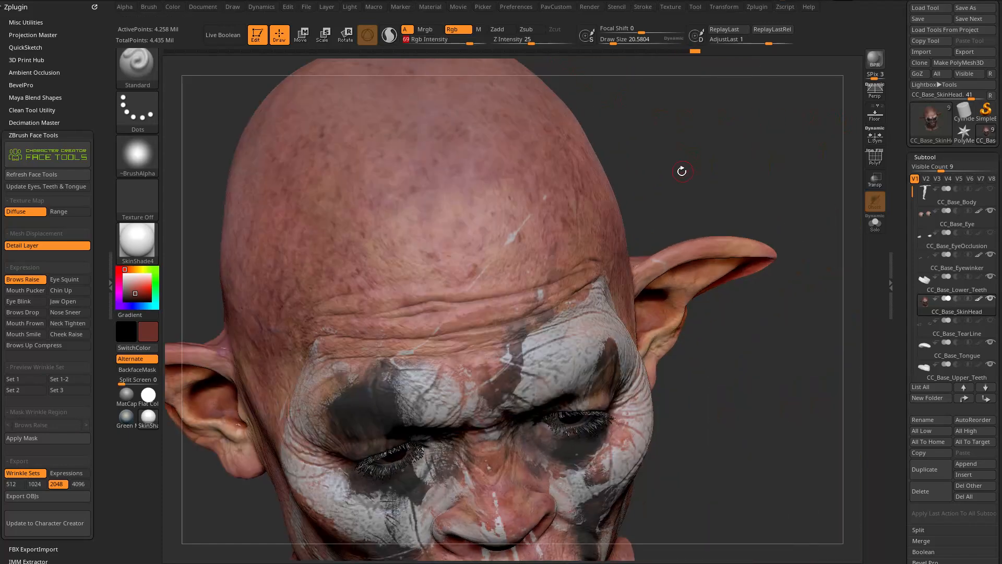
{"action": "key", "text": "s"}
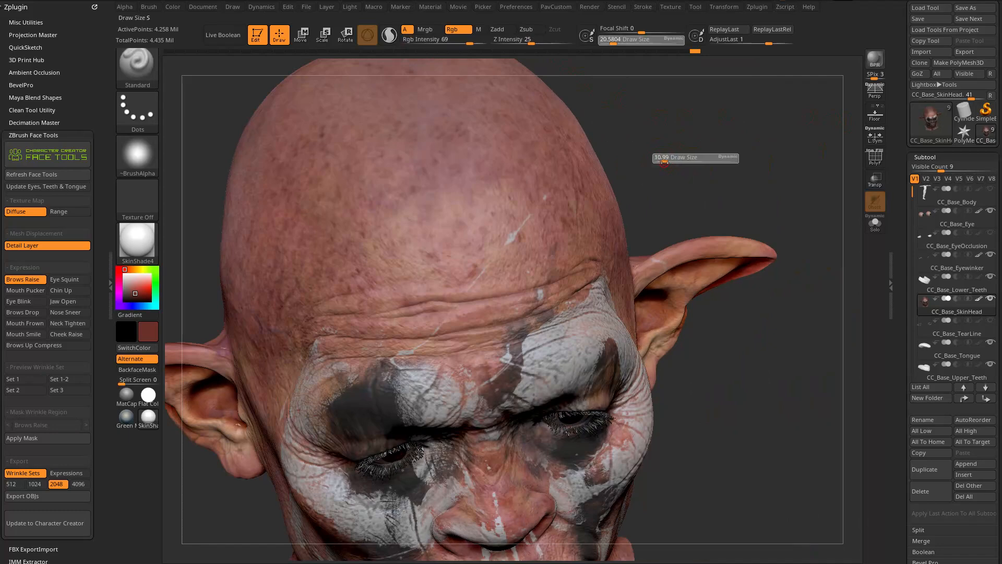
{"action": "mouse_move", "coordinate": [665, 148]}
{"action": "left_mouse_down"}
{"action": "mouse_move", "coordinate": [684, 132]}
{"action": "mouse_move", "coordinate": [683, 98]}
{"action": "mouse_move", "coordinate": [353, 338]}
{"action": "left_mouse_up"}
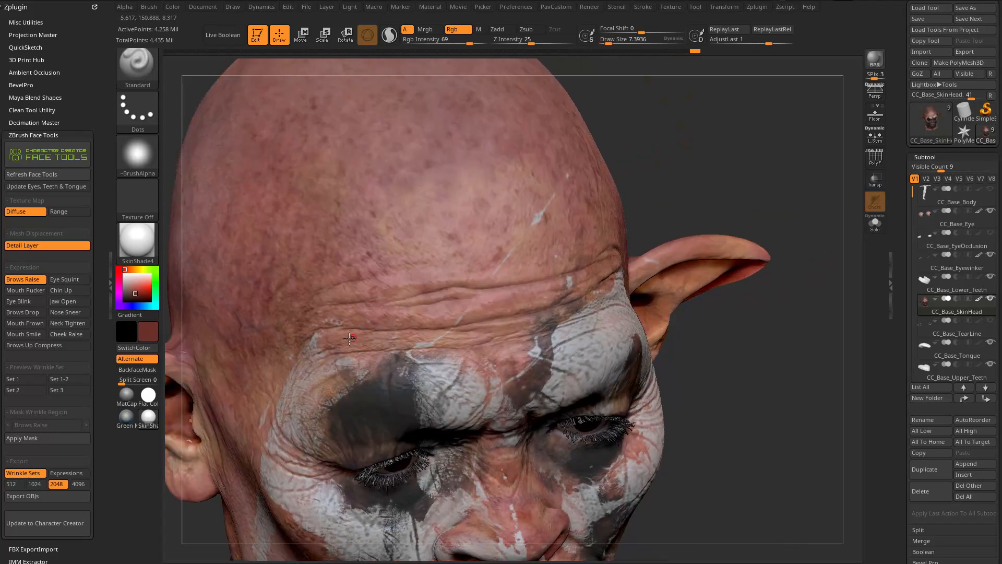
{"action": "left_click_drag", "start_coordinate": [681, 198], "coordinate": [605, 205]}
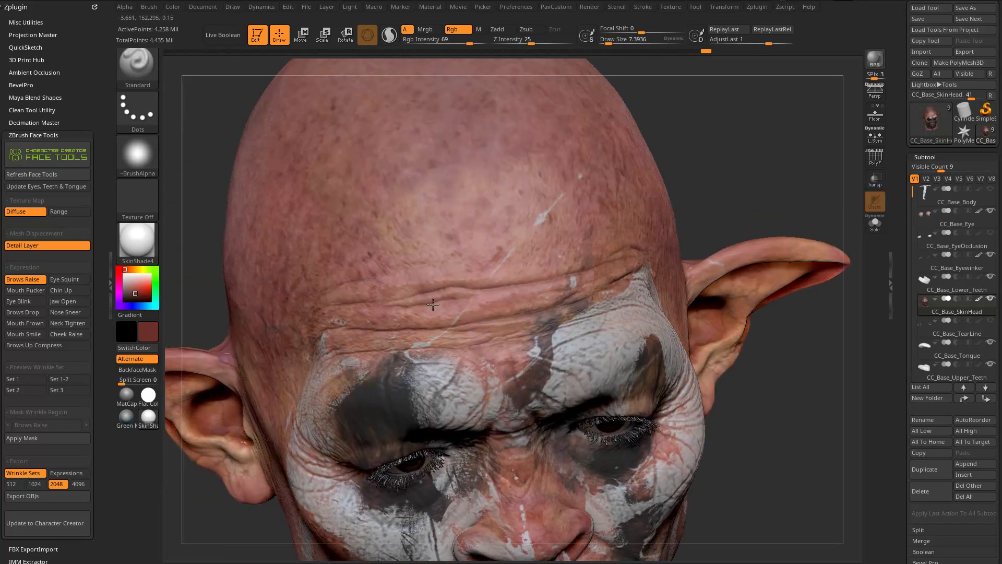
Step: Apply the Flat Color material and paint thin reddish-brown lines along the forehead creases from the front and both sides
{"action": "left_click", "coordinate": [137, 241]}
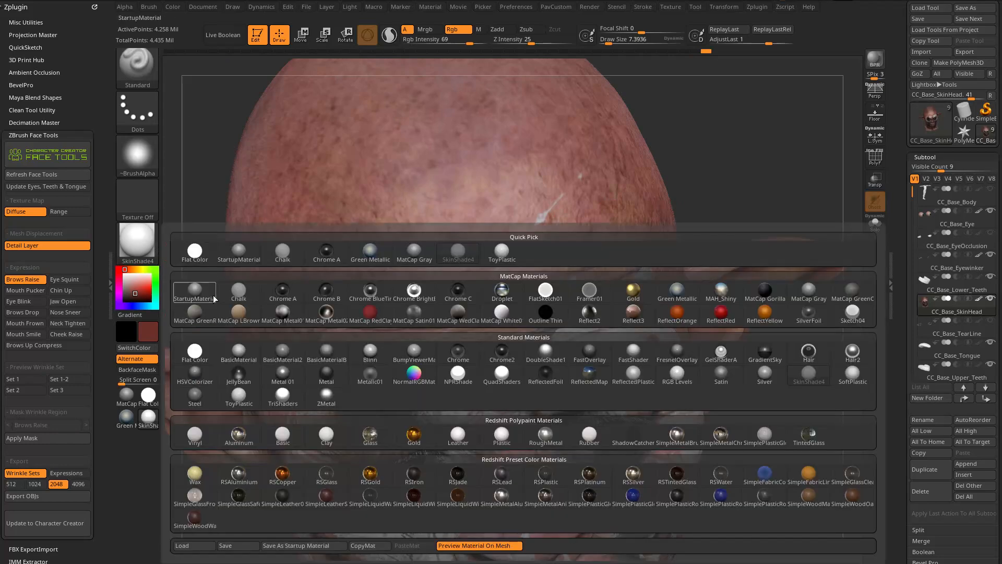
{"action": "left_click", "coordinate": [198, 351]}
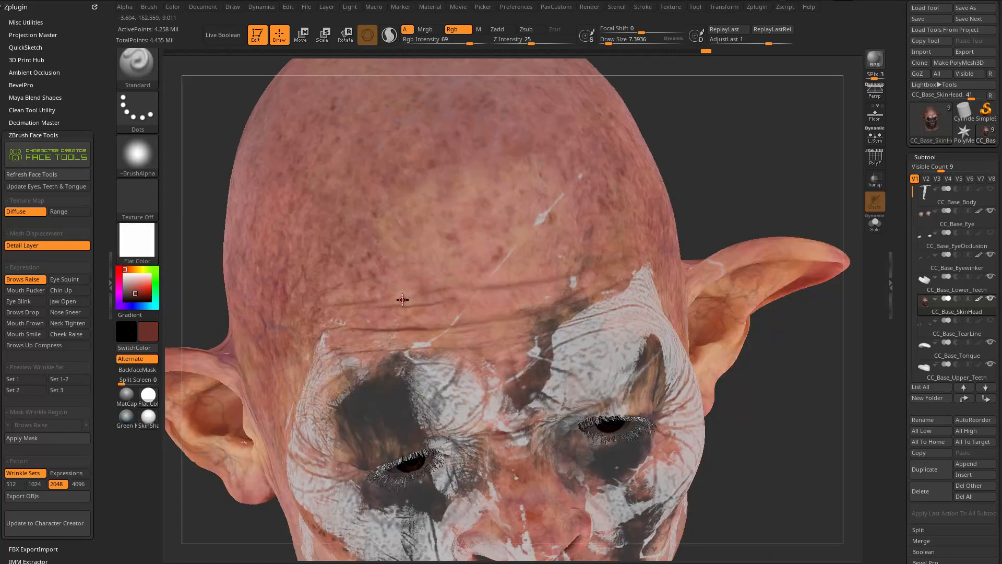
{"action": "right_click_drag", "start_coordinate": [503, 257], "coordinate": [459, 287]}
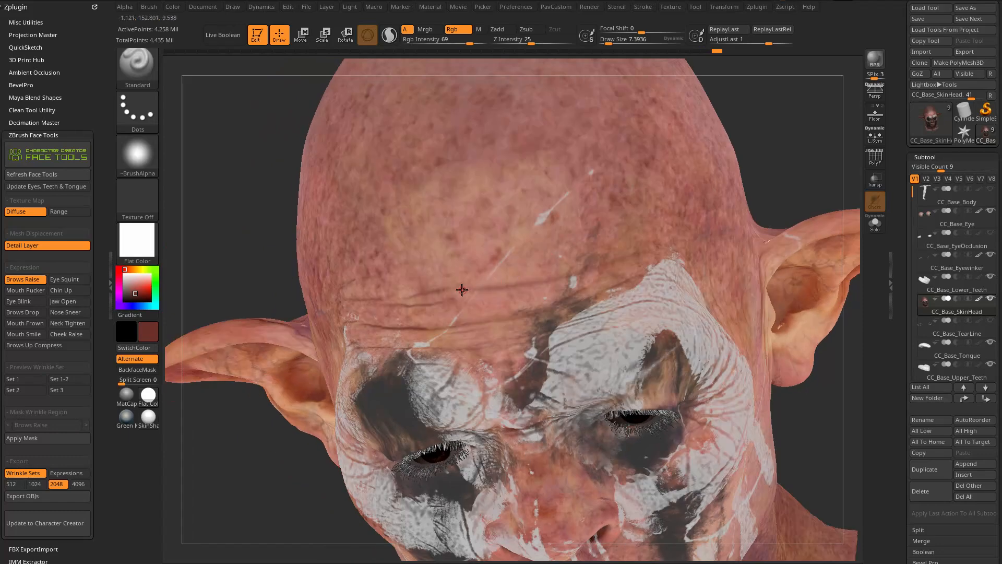
{"action": "right_click_drag", "start_coordinate": [817, 151], "coordinate": [486, 293]}
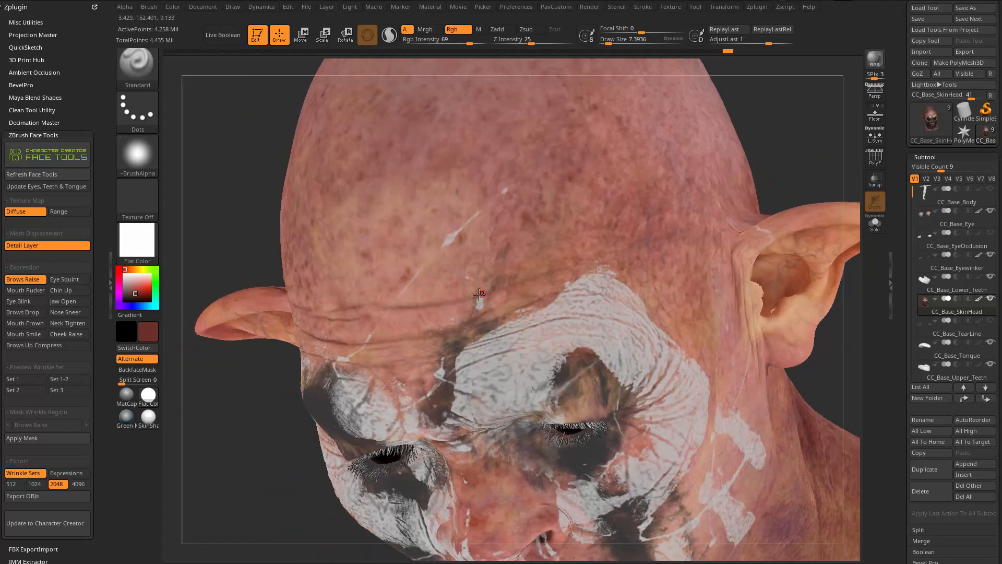
{"action": "left_click_drag", "start_coordinate": [789, 158], "coordinate": [752, 126]}
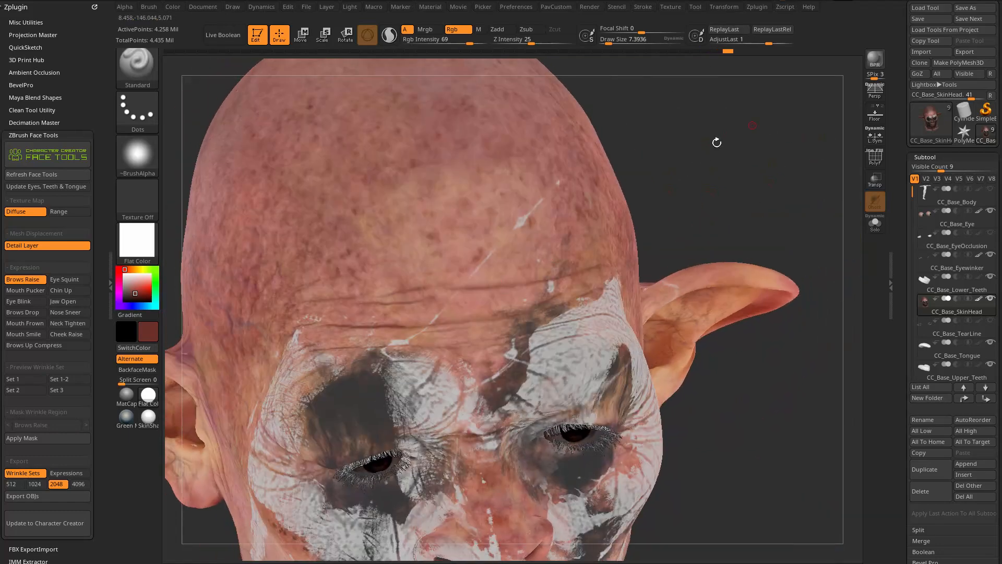
{"action": "mouse_move", "coordinate": [479, 320]}
{"action": "right_mouse_down"}
{"action": "mouse_move", "coordinate": [785, 201]}
{"action": "mouse_move", "coordinate": [376, 297]}
{"action": "right_mouse_up"}
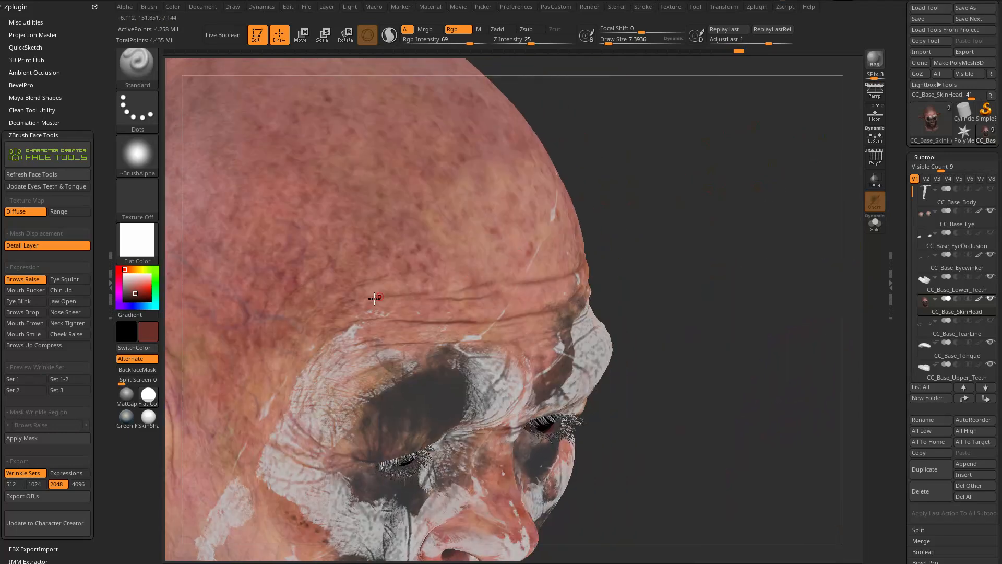
{"action": "right_click_drag", "start_coordinate": [601, 239], "coordinate": [632, 208]}
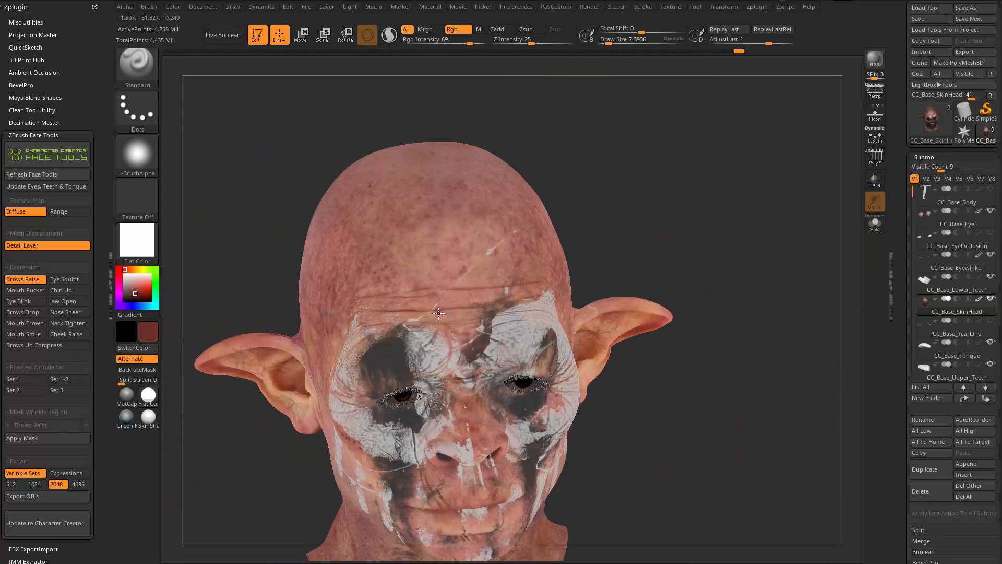
Step: Restore the SkinShade4 material and check the painted forehead on the whole face
{"action": "right_click_drag", "start_coordinate": [688, 162], "coordinate": [692, 227]}
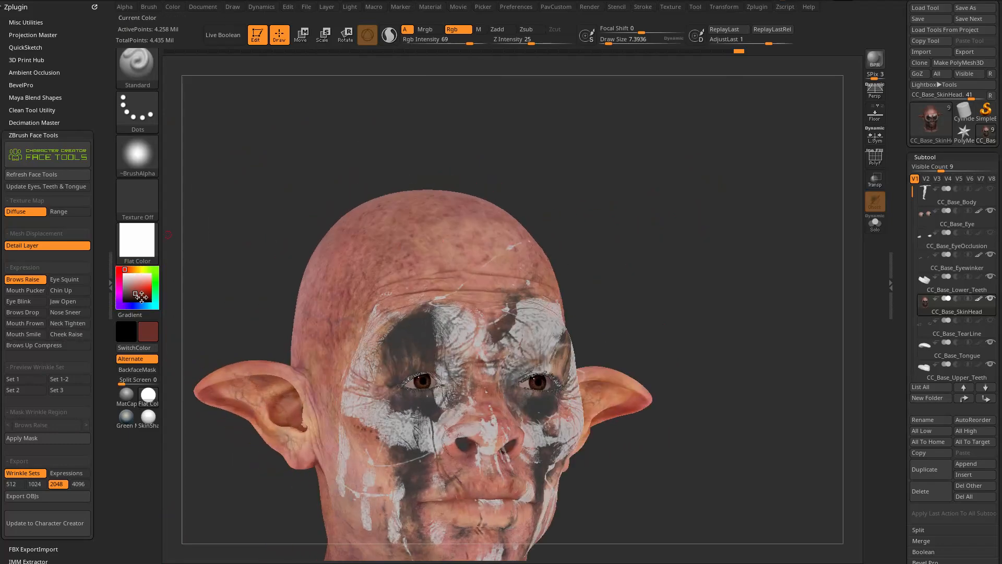
{"action": "left_click", "coordinate": [149, 416]}
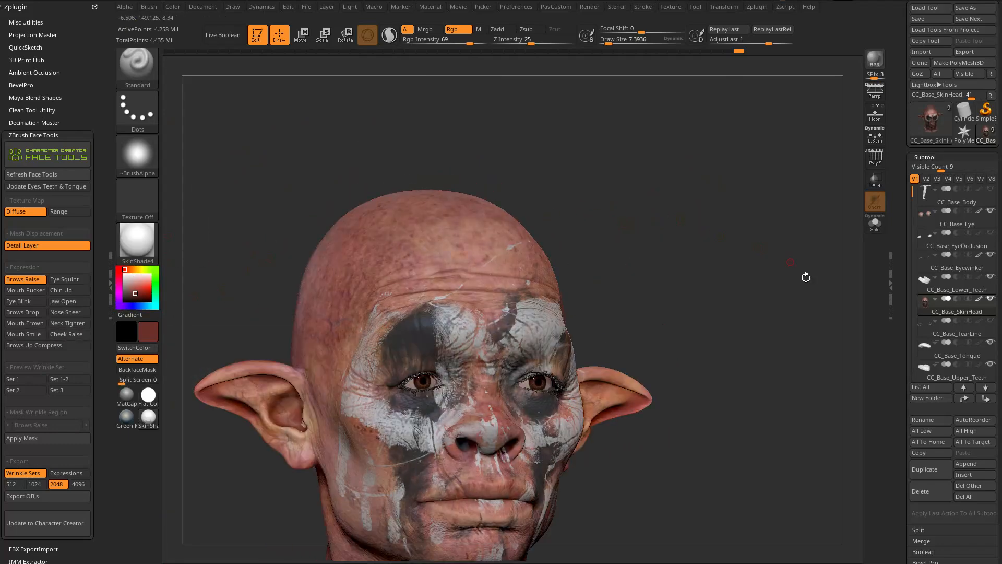
{"action": "left_click_drag", "start_coordinate": [790, 262], "coordinate": [778, 289]}
{"action": "mouse_move", "coordinate": [937, 318]}
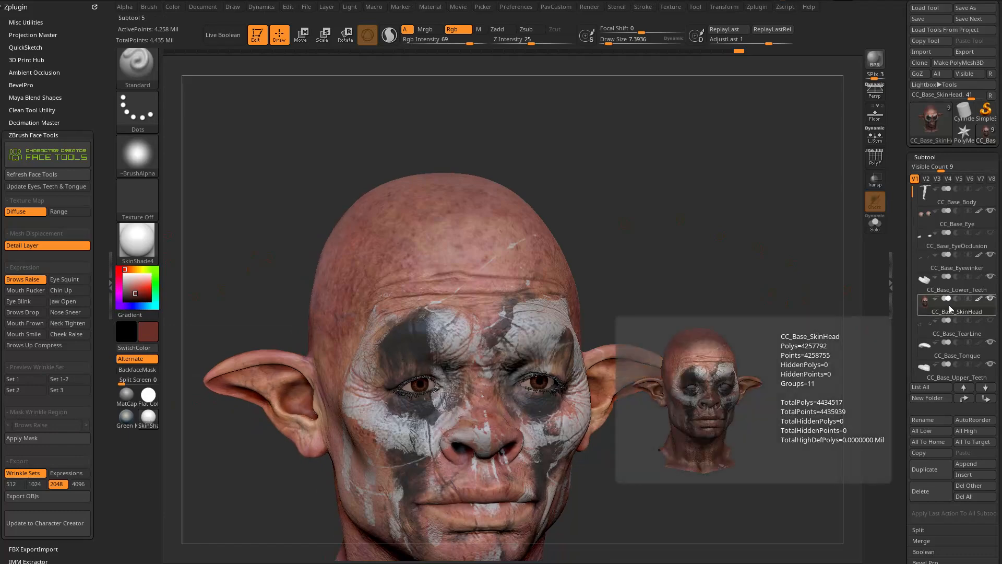
Step: Switch the Face Tools expression from Brows Raise to Eye Squint and frame the face
{"action": "left_click_drag", "start_coordinate": [778, 326], "coordinate": [752, 319]}
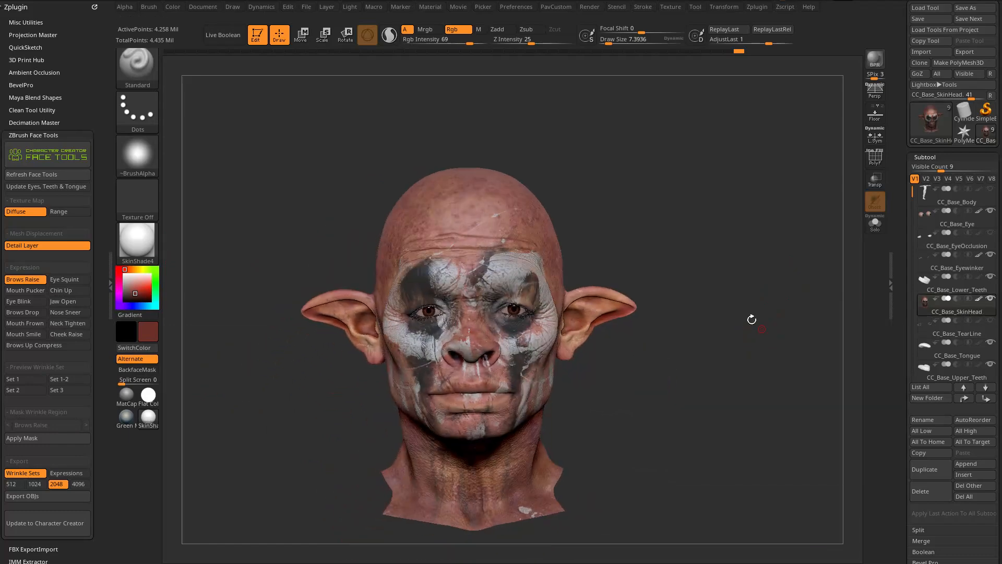
{"action": "left_click", "coordinate": [65, 280]}
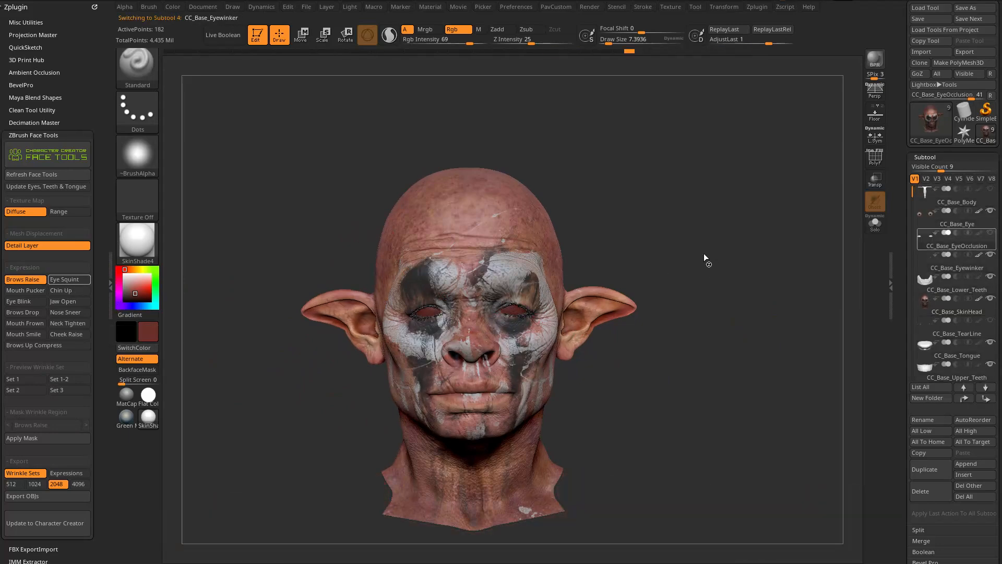
{"action": "left_click_drag", "start_coordinate": [726, 226], "coordinate": [739, 221]}
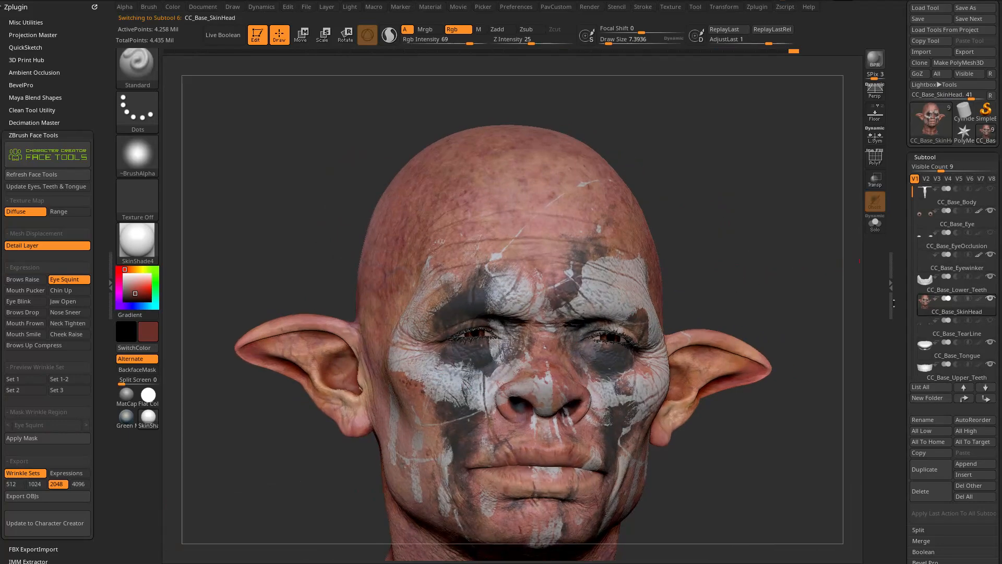
Step: Turn off the texture map on the CC_Base_SkinHead subtool
{"action": "scroll", "coordinate": [894, 302], "scroll_direction": "down", "scroll_amount": 15}
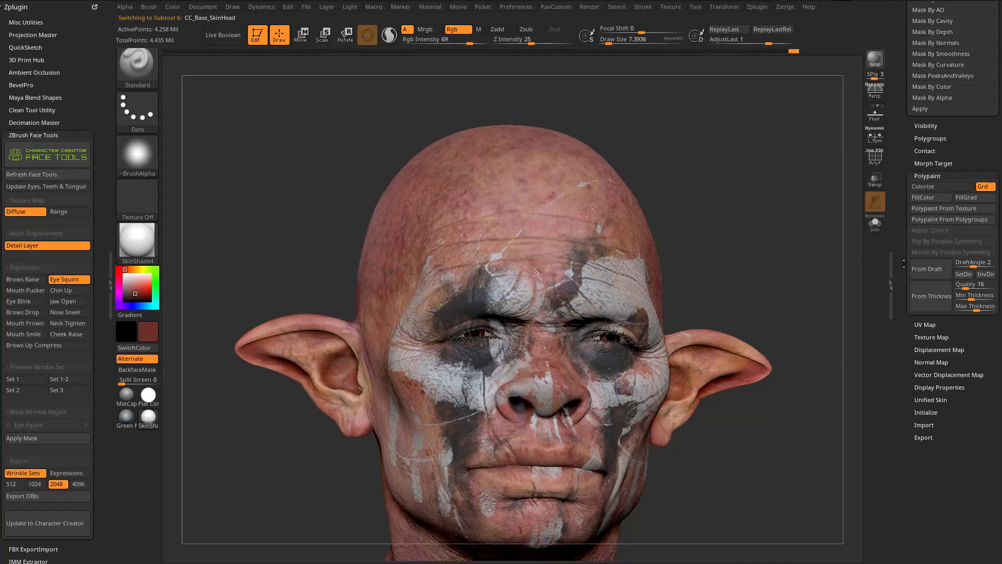
{"action": "scroll", "coordinate": [939, 313], "scroll_direction": "down", "scroll_amount": 1}
{"action": "left_click", "coordinate": [932, 321]}
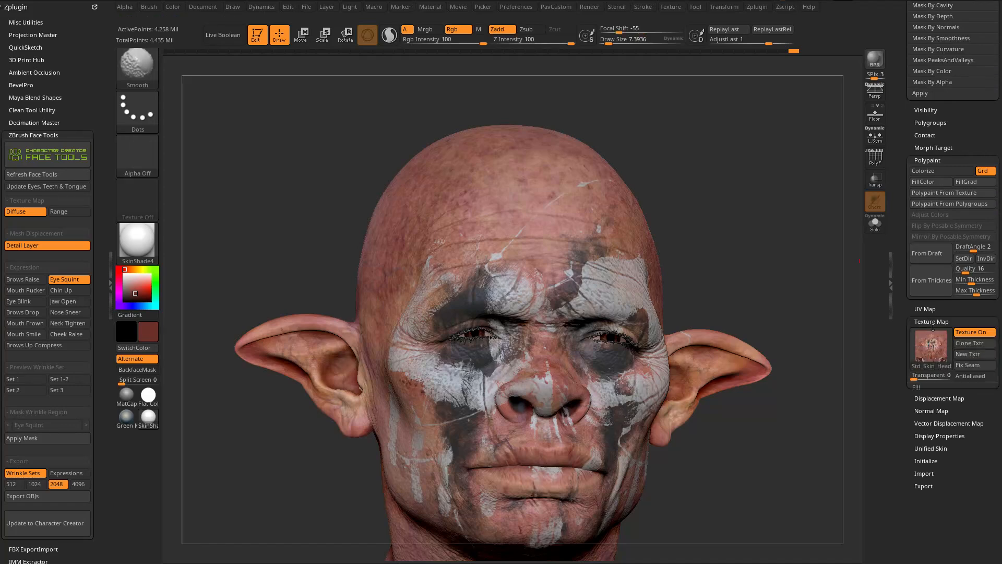
{"action": "left_click", "coordinate": [969, 333]}
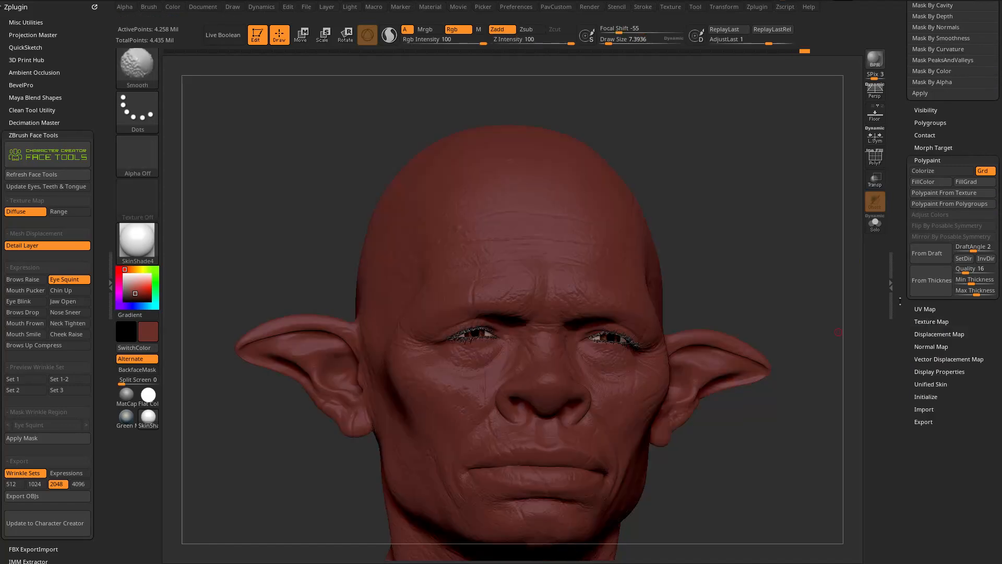
Step: Turn on polypaint display for the CC_Base_SkinHead subtool
{"action": "scroll", "coordinate": [911, 299], "scroll_direction": "up", "scroll_amount": 10}
{"action": "scroll", "coordinate": [911, 299], "scroll_direction": "up", "scroll_amount": 5}
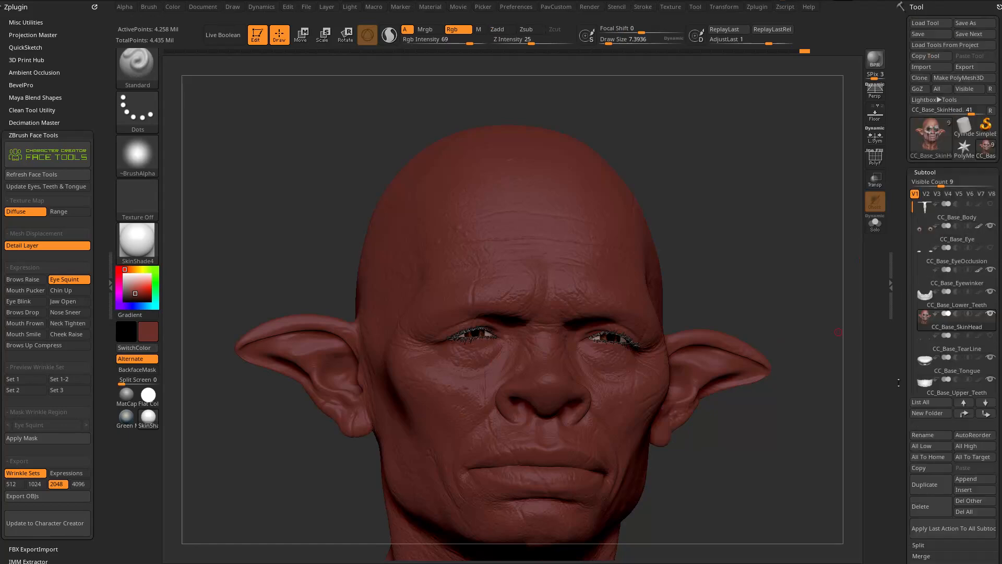
{"action": "left_click", "coordinate": [979, 314]}
{"action": "mouse_move", "coordinate": [788, 351]}
{"action": "left_mouse_down"}
{"action": "mouse_move", "coordinate": [752, 198]}
{"action": "mouse_move", "coordinate": [729, 201]}
{"action": "mouse_move", "coordinate": [695, 245]}
{"action": "mouse_move", "coordinate": [737, 201]}
{"action": "left_mouse_up"}
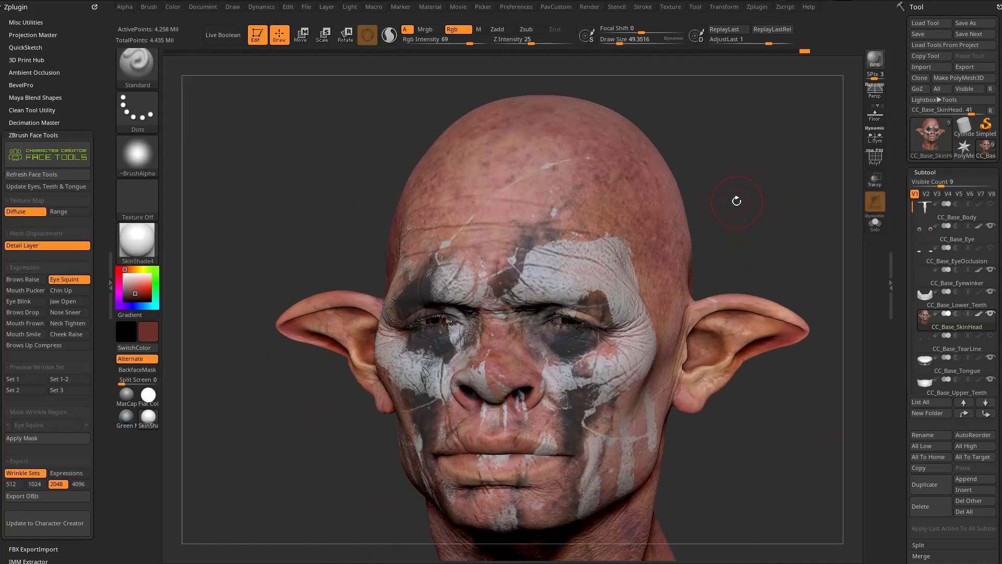
Step: Turn off the Diffuse texture map in Face Tools and switch the expression to Mouth Pucker
{"action": "left_click", "coordinate": [23, 213]}
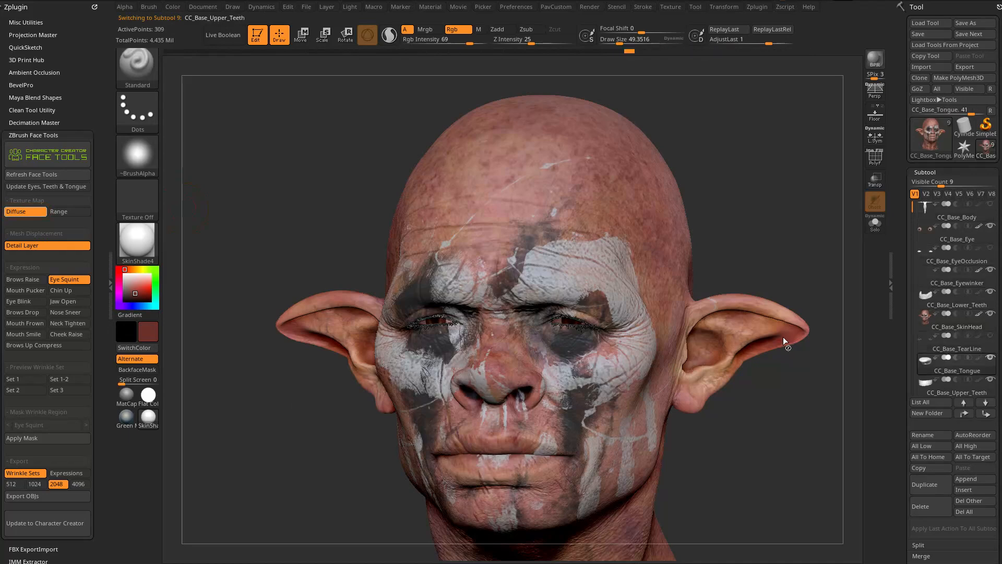
{"action": "mouse_move", "coordinate": [764, 217]}
{"action": "left_mouse_down"}
{"action": "mouse_move", "coordinate": [744, 248]}
{"action": "mouse_move", "coordinate": [760, 224]}
{"action": "mouse_move", "coordinate": [750, 232]}
{"action": "left_mouse_up"}
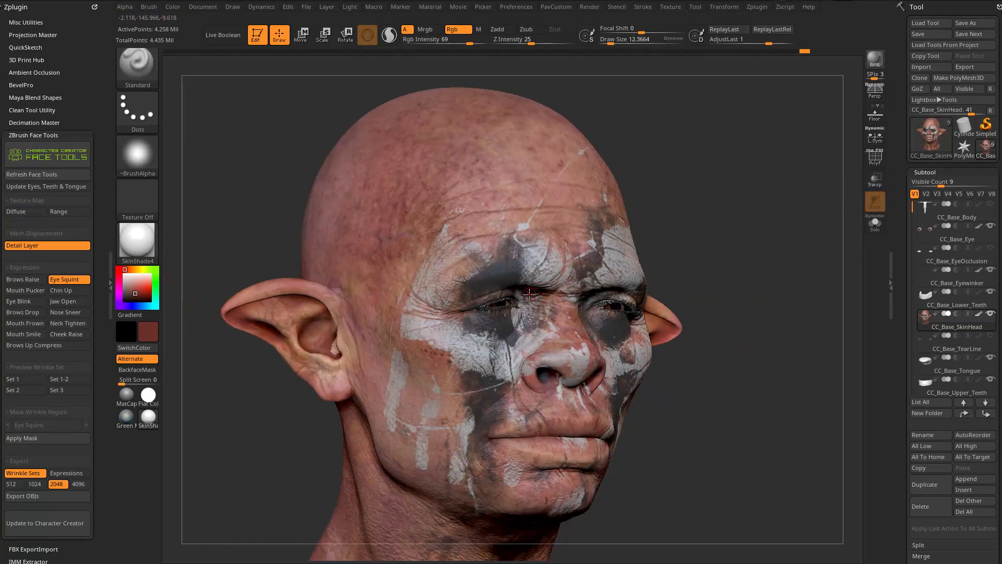
{"action": "left_click", "coordinate": [27, 291]}
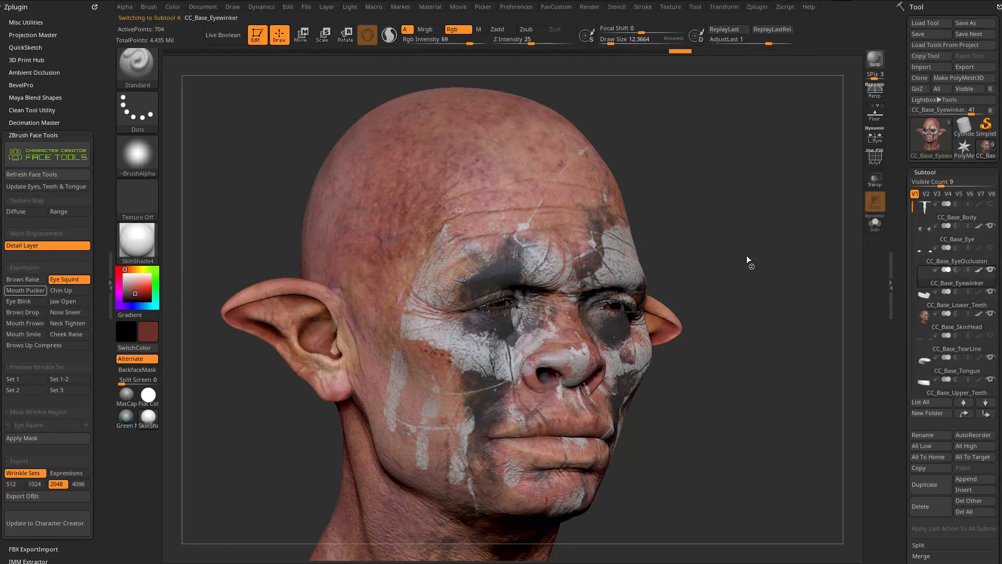
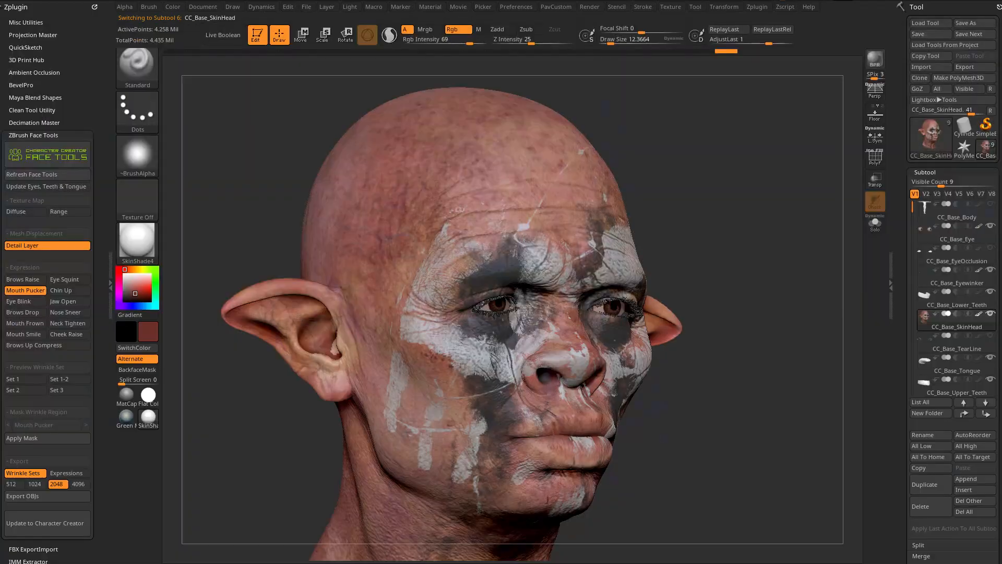
Step: Increase the brush Draw Size to about 31 and turn off polypaint display on CC_Base_SkinHead
{"action": "left_click_drag", "start_coordinate": [363, 460], "coordinate": [692, 446]}
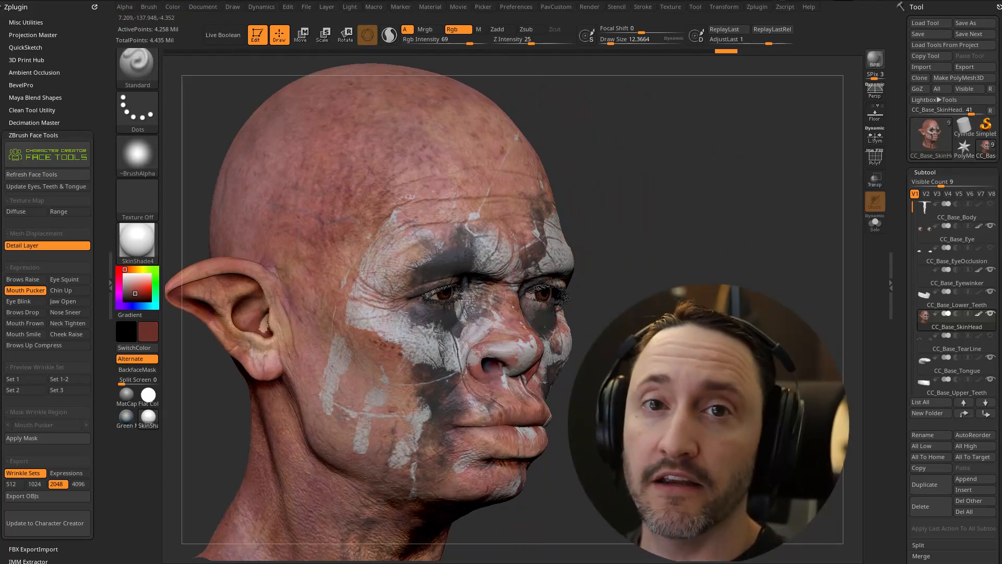
{"action": "mouse_move", "coordinate": [730, 247]}
{"action": "left_mouse_down"}
{"action": "mouse_move", "coordinate": [763, 282]}
{"action": "mouse_move", "coordinate": [678, 259]}
{"action": "mouse_move", "coordinate": [801, 255]}
{"action": "mouse_move", "coordinate": [571, 362]}
{"action": "mouse_move", "coordinate": [746, 235]}
{"action": "mouse_move", "coordinate": [788, 225]}
{"action": "mouse_move", "coordinate": [765, 232]}
{"action": "left_mouse_up"}
{"action": "key", "text": "bracketright"}
{"action": "key", "text": "bracketright"}
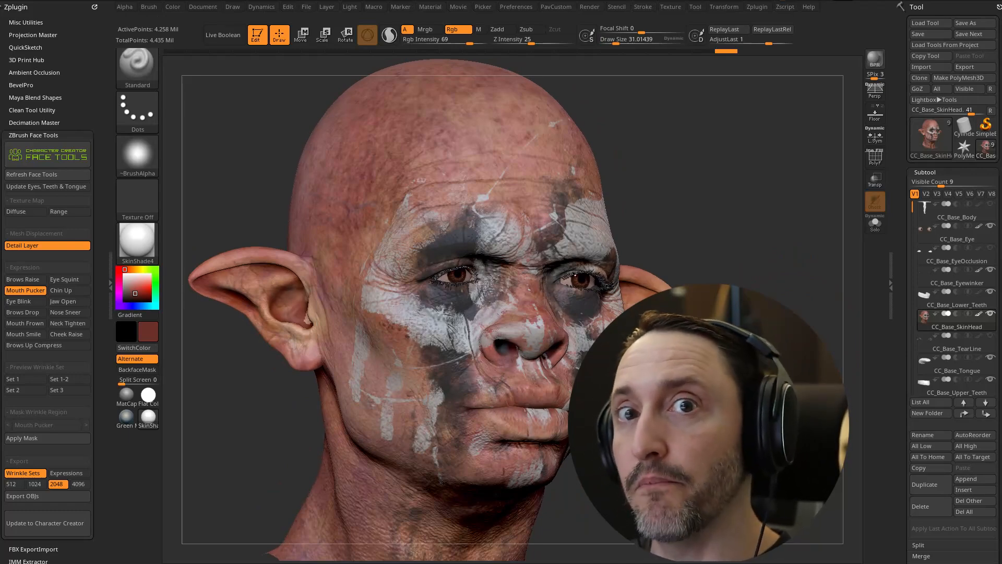
{"action": "left_click_drag", "start_coordinate": [769, 264], "coordinate": [756, 277], "text": "alt"}
{"action": "left_click", "coordinate": [979, 314]}
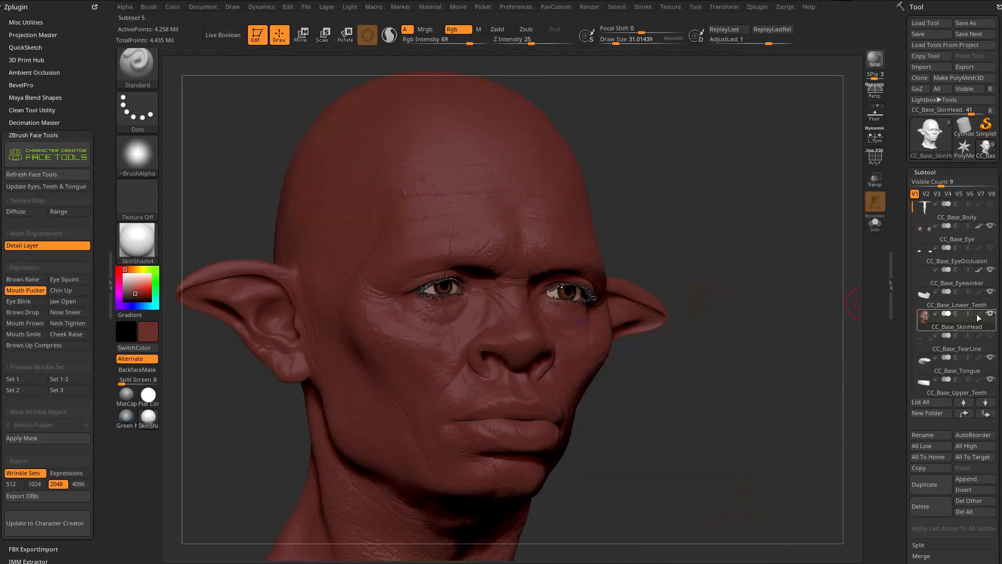
Step: Set the active colour to white and apply the Green Metallic material to show the Mouth Pucker sculpt
{"action": "left_click", "coordinate": [119, 269]}
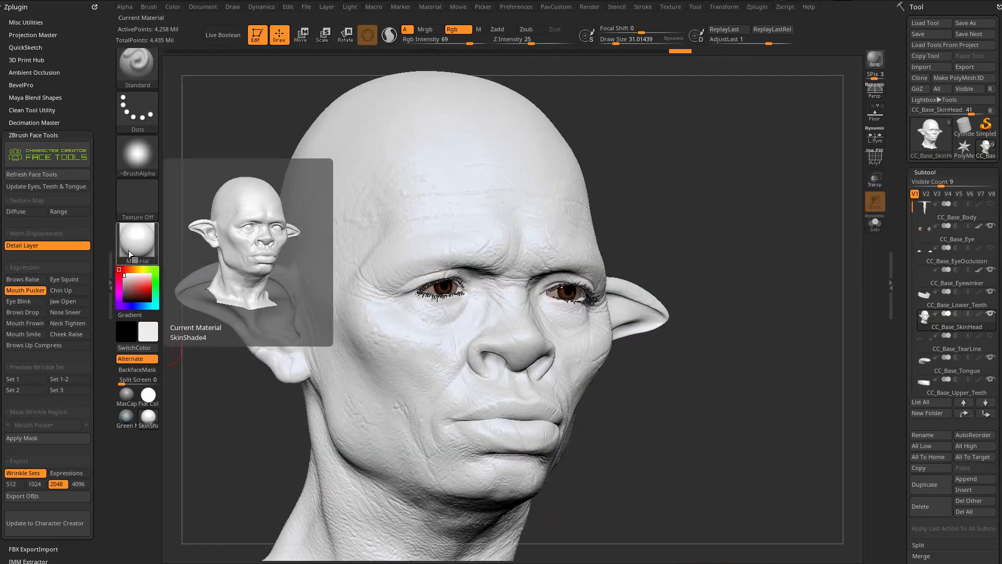
{"action": "left_click", "coordinate": [137, 240]}
{"action": "left_click", "coordinate": [381, 253]}
{"action": "left_click_drag", "start_coordinate": [782, 230], "coordinate": [825, 228]}
{"action": "scroll", "coordinate": [930, 229], "scroll_direction": "down", "scroll_amount": 10}
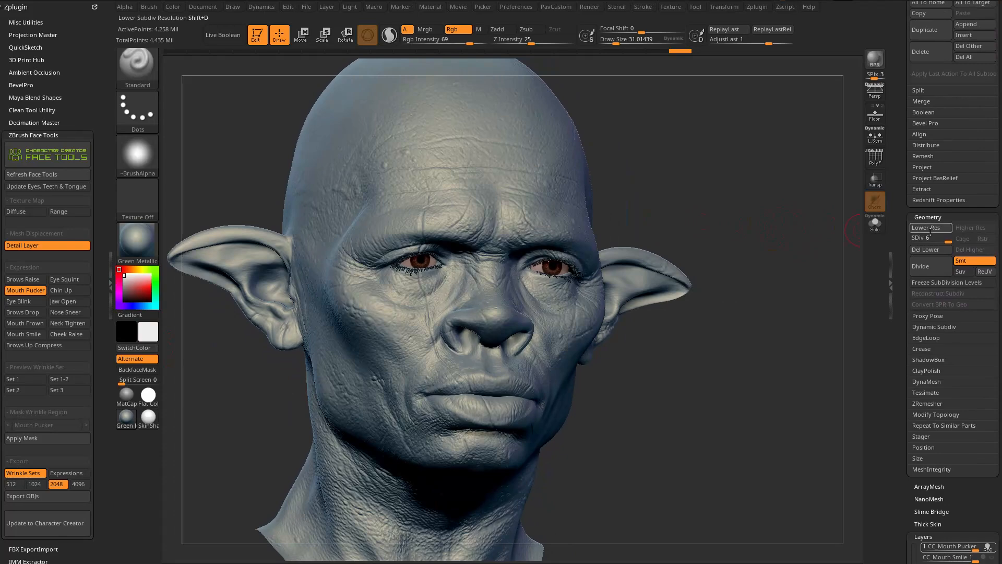
Step: Compare the Mouth Pucker head at subdivision level 1 with its full detail at level 6
{"action": "left_click", "coordinate": [926, 228]}
{"action": "scroll", "coordinate": [934, 219], "scroll_direction": "down", "scroll_amount": 10}
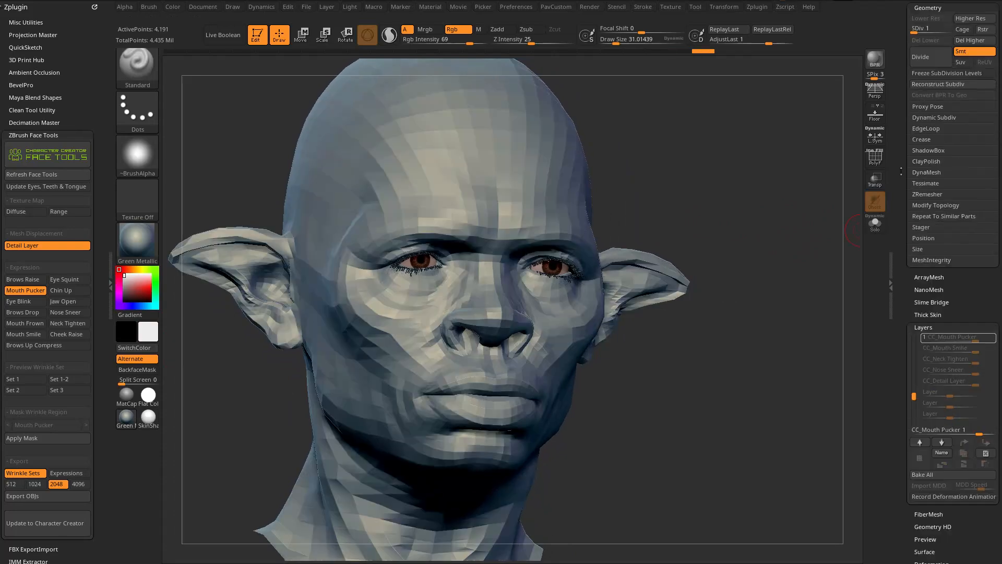
{"action": "scroll", "coordinate": [939, 229], "scroll_direction": "up", "scroll_amount": 5}
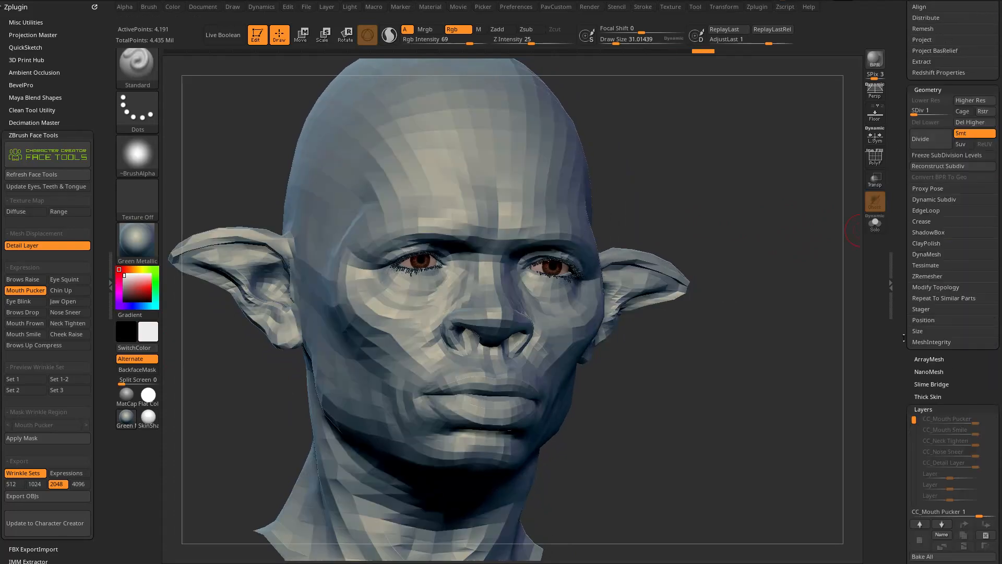
{"action": "left_click_drag", "start_coordinate": [760, 358], "coordinate": [798, 305], "text": "shift"}
{"action": "scroll", "coordinate": [939, 271], "scroll_direction": "up", "scroll_amount": 10}
{"action": "left_click", "coordinate": [946, 276]}
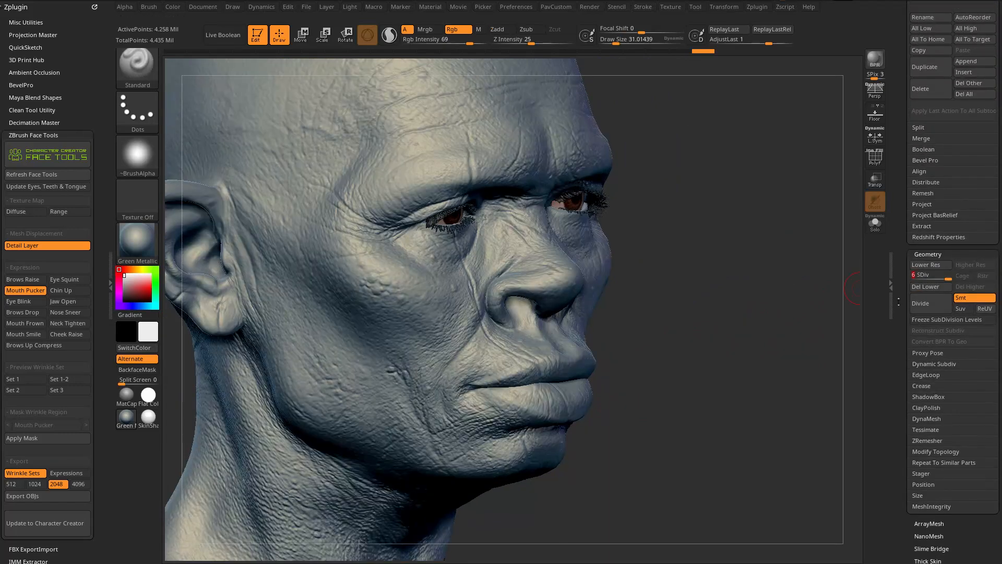
Step: Check the CC_Mouth Pucker layer and set the head's subdivision level to 1
{"action": "scroll", "coordinate": [934, 275], "scroll_direction": "down", "scroll_amount": 12}
{"action": "left_click_drag", "start_coordinate": [914, 265], "coordinate": [916, 318]}
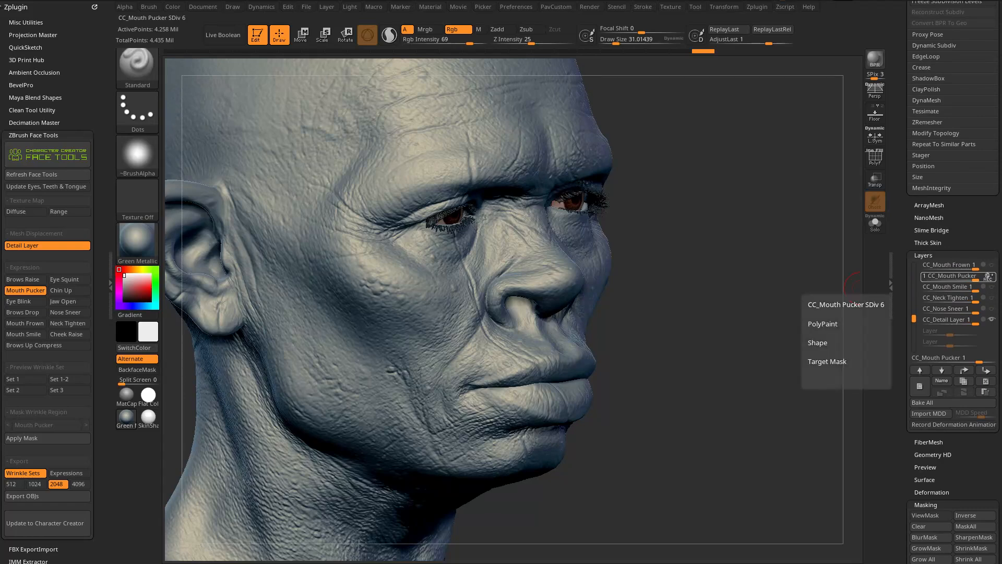
{"action": "left_click_drag", "start_coordinate": [796, 366], "coordinate": [794, 354]}
{"action": "left_click_drag", "start_coordinate": [910, 278], "coordinate": [910, 304]}
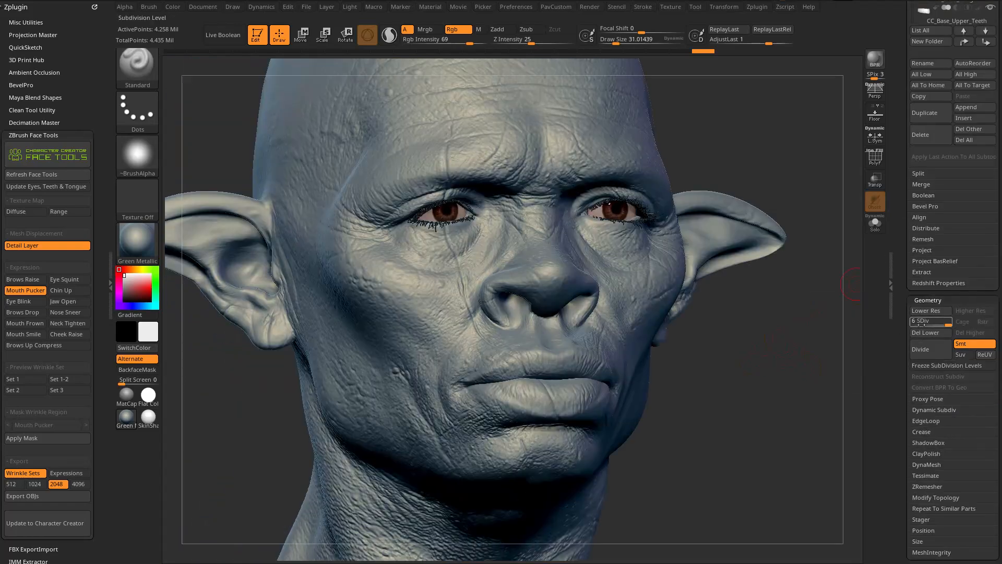
{"action": "left_click", "coordinate": [914, 322]}
{"action": "left_click_drag", "start_coordinate": [836, 356], "coordinate": [774, 355], "text": "alt"}
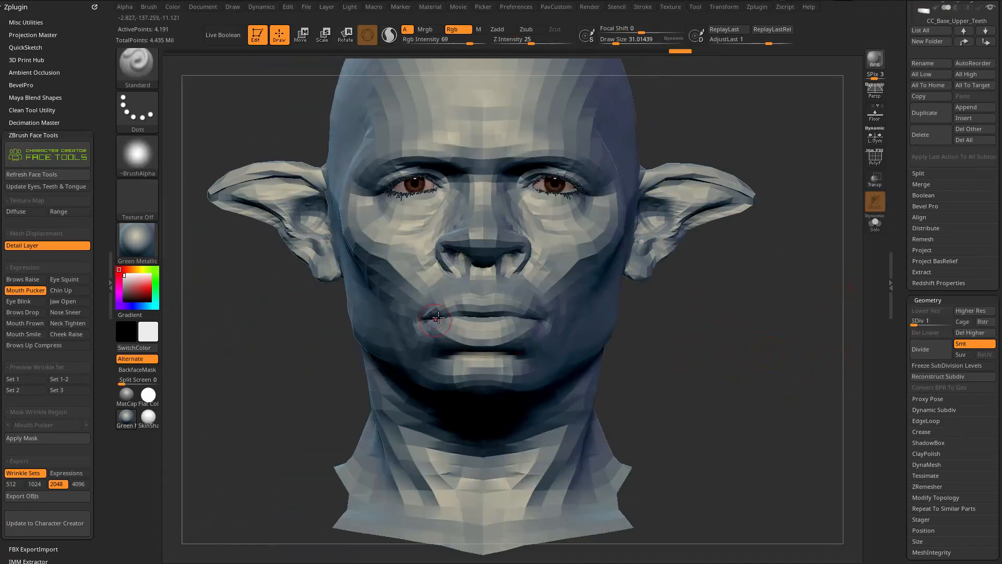
{"action": "mouse_move", "coordinate": [700, 334]}
{"action": "left_mouse_down"}
{"action": "mouse_move", "coordinate": [712, 352]}
{"action": "mouse_move", "coordinate": [694, 341]}
{"action": "left_mouse_up"}
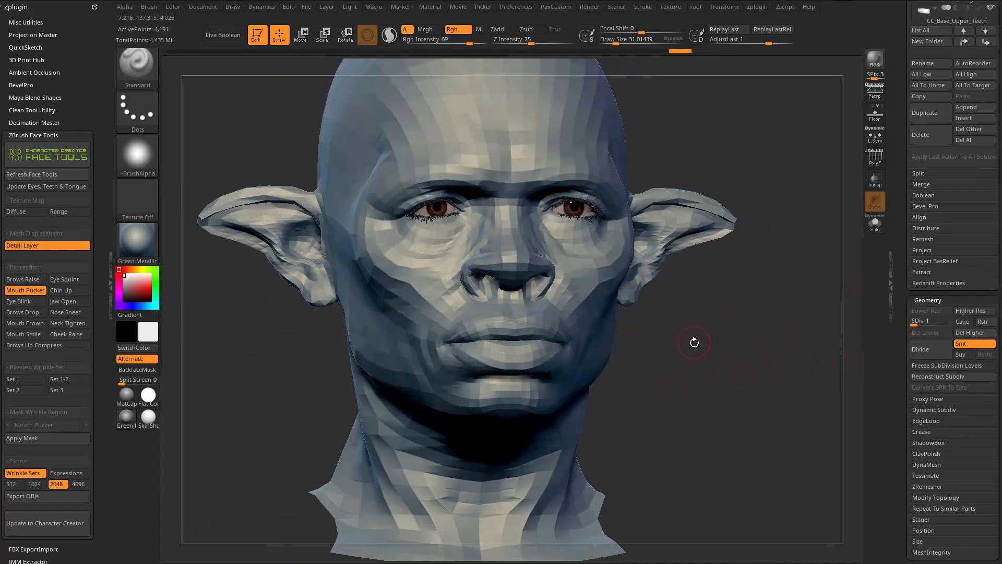
Step: Pull the mouth corners inward with the Move brush, reducing its Draw Size to about 91
{"action": "key", "text": "b"}
{"action": "key", "text": "m"}
{"action": "key", "text": "v"}
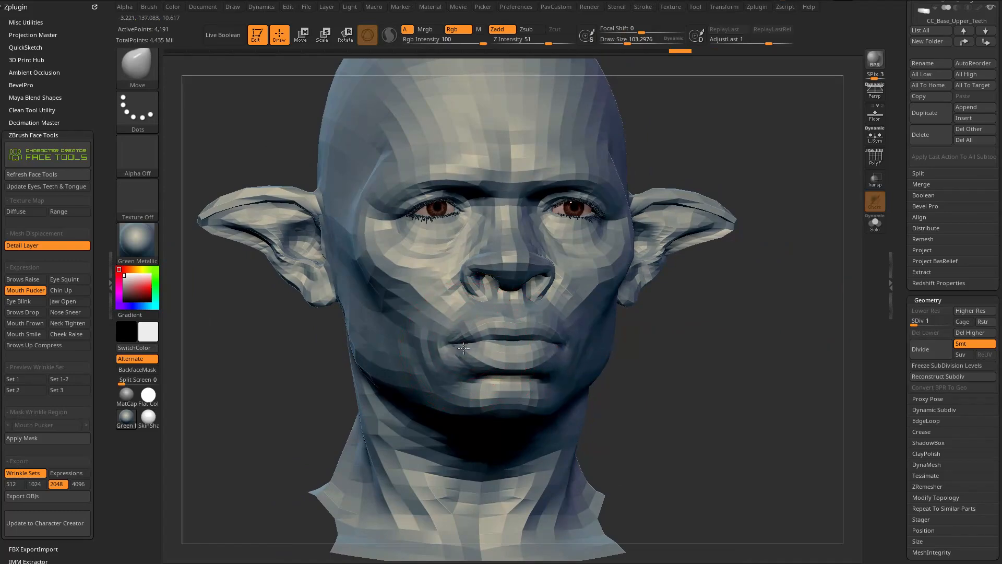
{"action": "mouse_move", "coordinate": [465, 351]}
{"action": "left_mouse_down"}
{"action": "mouse_move", "coordinate": [481, 357]}
{"action": "mouse_move", "coordinate": [464, 353]}
{"action": "left_mouse_up"}
{"action": "left_click_drag", "start_coordinate": [687, 347], "coordinate": [747, 347]}
{"action": "left_click_drag", "start_coordinate": [465, 347], "coordinate": [468, 342]}
{"action": "left_click_drag", "start_coordinate": [647, 334], "coordinate": [585, 335]}
{"action": "key", "text": "s"}
{"action": "left_click_drag", "start_coordinate": [522, 345], "coordinate": [492, 347]}
{"action": "left_click_drag", "start_coordinate": [701, 349], "coordinate": [757, 339]}
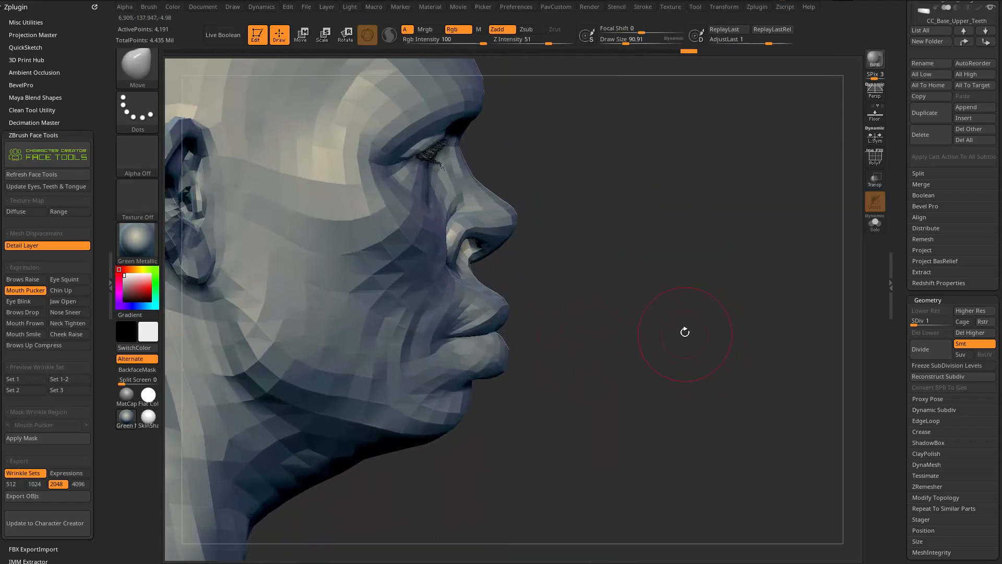
Step: Isolate the upper lip's polygroup and view it in profile
{"action": "left_click_drag", "start_coordinate": [684, 331], "coordinate": [693, 368], "text": "alt"}
{"action": "left_click", "coordinate": [876, 158]}
{"action": "left_click_drag", "start_coordinate": [750, 226], "coordinate": [462, 415]}
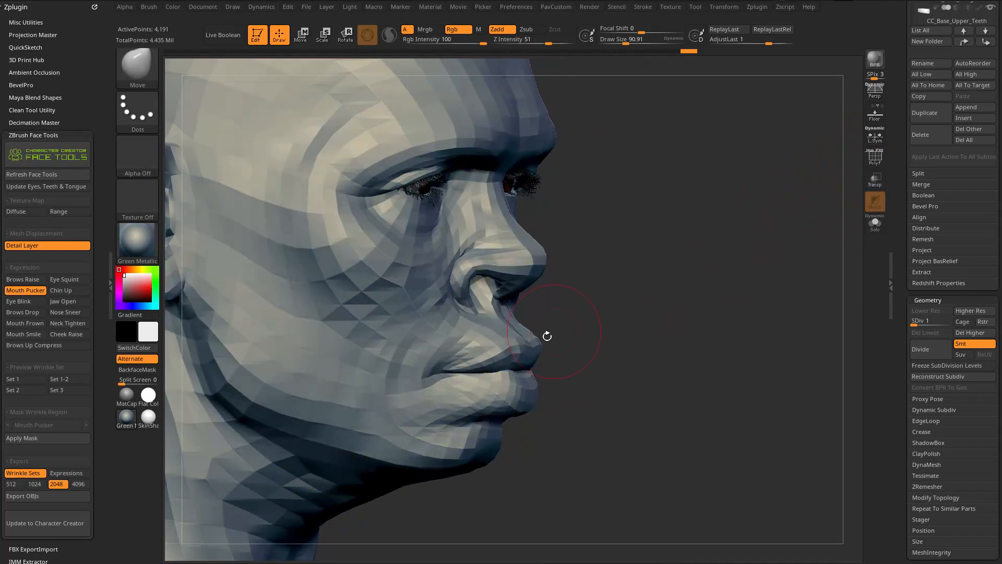
{"action": "left_click", "coordinate": [526, 346], "text": "ctrl+shift"}
{"action": "left_click_drag", "start_coordinate": [592, 335], "coordinate": [673, 311]}
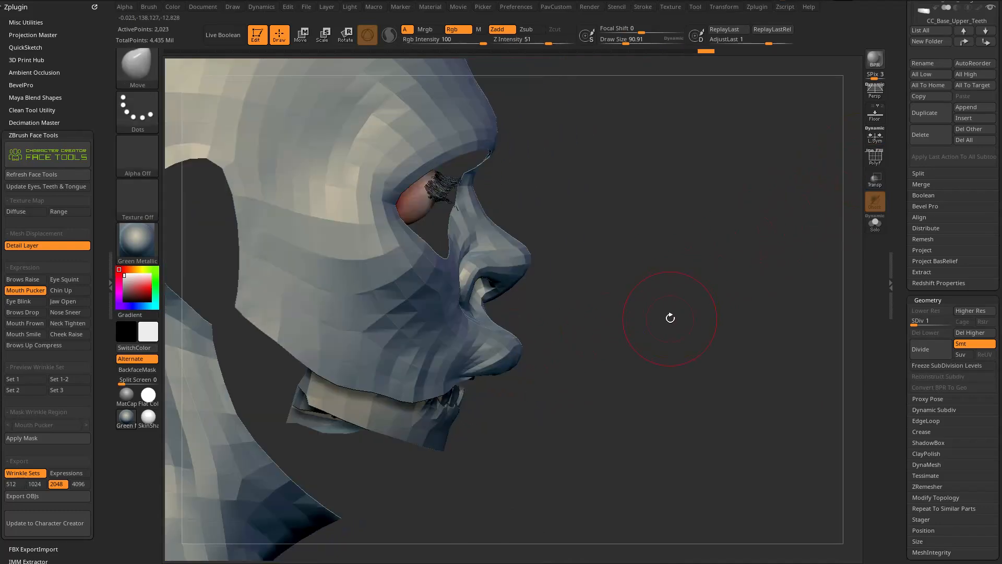
{"action": "left_click_drag", "start_coordinate": [586, 317], "coordinate": [689, 304]}
Step: Curl the isolated upper lip outward with the Spiral brush at Draw Size about 135 and undo the last stroke
{"action": "key", "text": "b"}
{"action": "key", "text": "s"}
{"action": "left_click", "coordinate": [933, 477]}
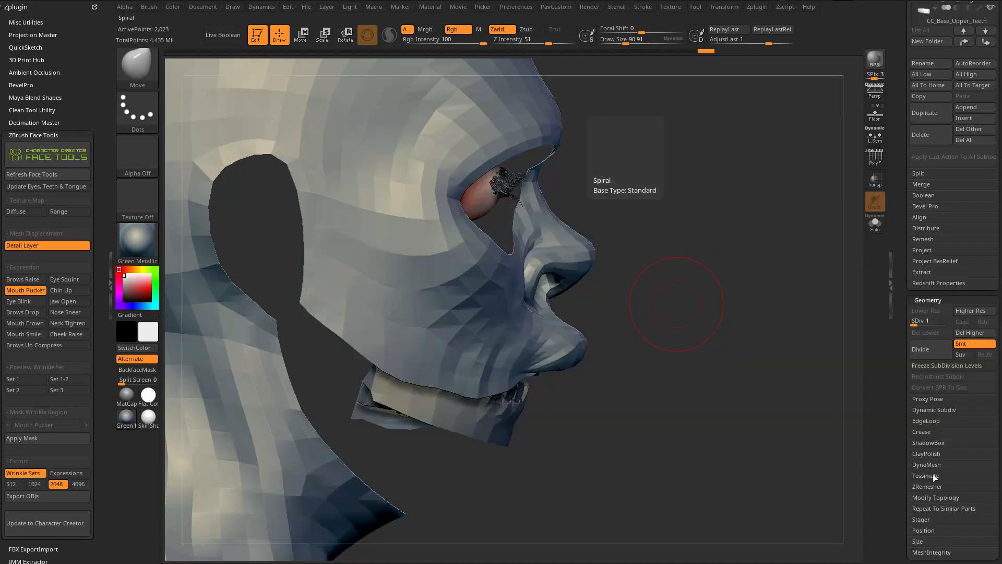
{"action": "mouse_move", "coordinate": [611, 310]}
{"action": "left_mouse_down", "text": "alt"}
{"action": "mouse_move", "coordinate": [628, 331]}
{"action": "mouse_move", "coordinate": [624, 359]}
{"action": "mouse_move", "coordinate": [598, 369]}
{"action": "left_mouse_up", "text": "alt"}
{"action": "key", "text": "s"}
{"action": "key", "text": "ctrl+z"}
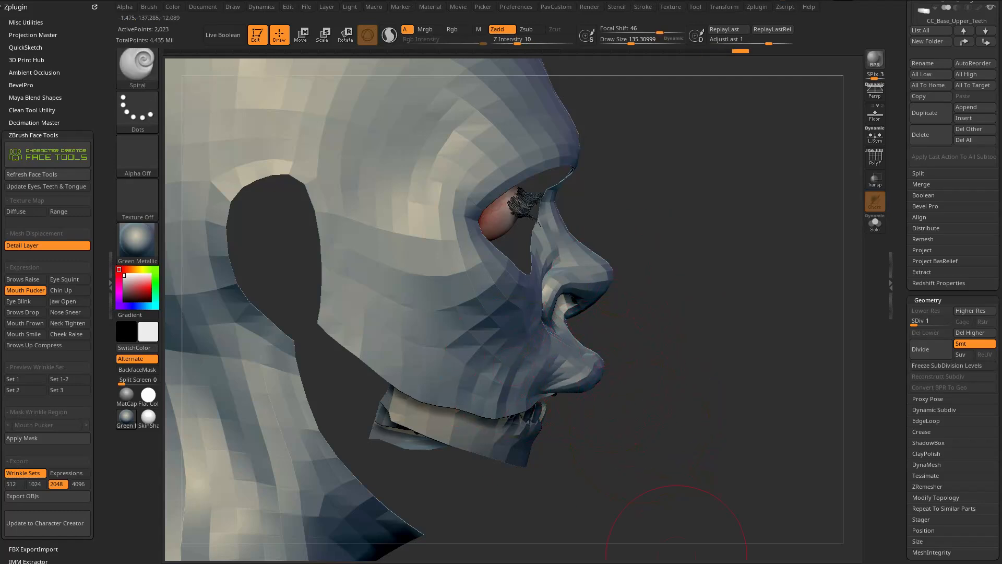
Step: Examine the Mouth Pucker reference photos for the lip shape from the front, three-quarter and side views
{"action": "left_click_drag", "start_coordinate": [653, 563], "coordinate": [566, 74]}
{"action": "left_click_drag", "start_coordinate": [787, 66], "coordinate": [419, 52]}
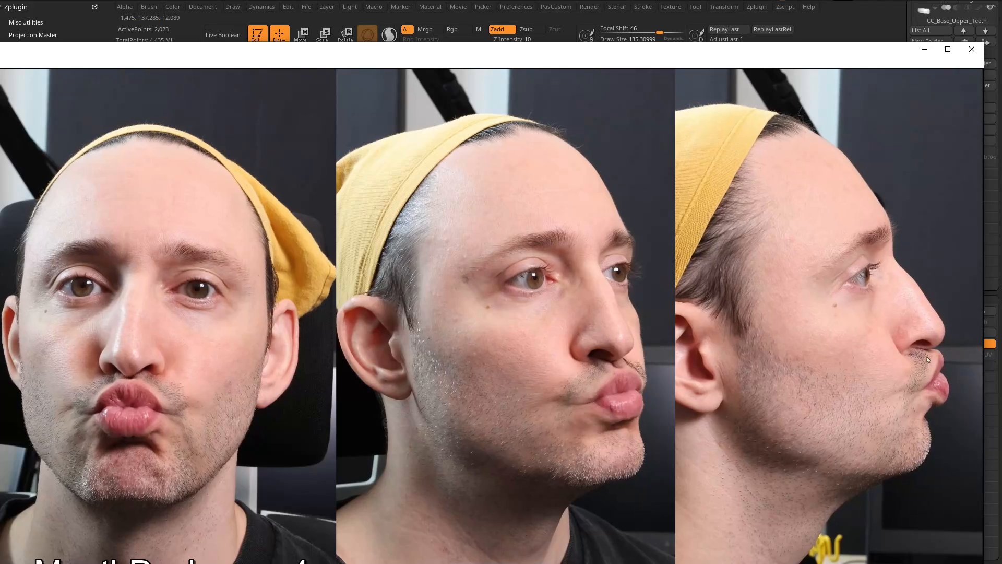
{"action": "left_click_drag", "start_coordinate": [747, 56], "coordinate": [730, 563]}
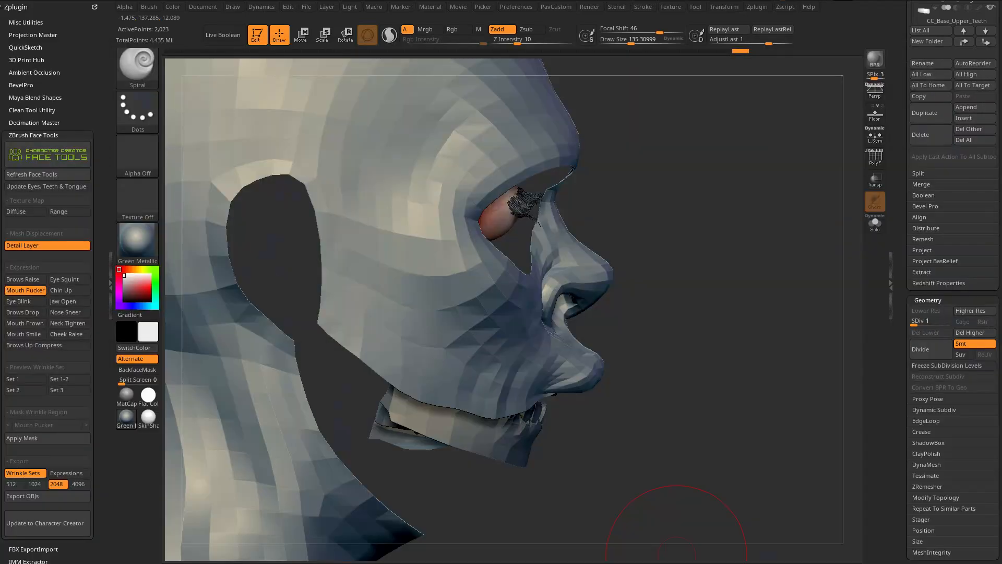
Step: Refine the upper lip's profile with the Move brush at Draw Size about 65
{"action": "key", "text": "b"}
{"action": "key", "text": "m"}
{"action": "key", "text": "v"}
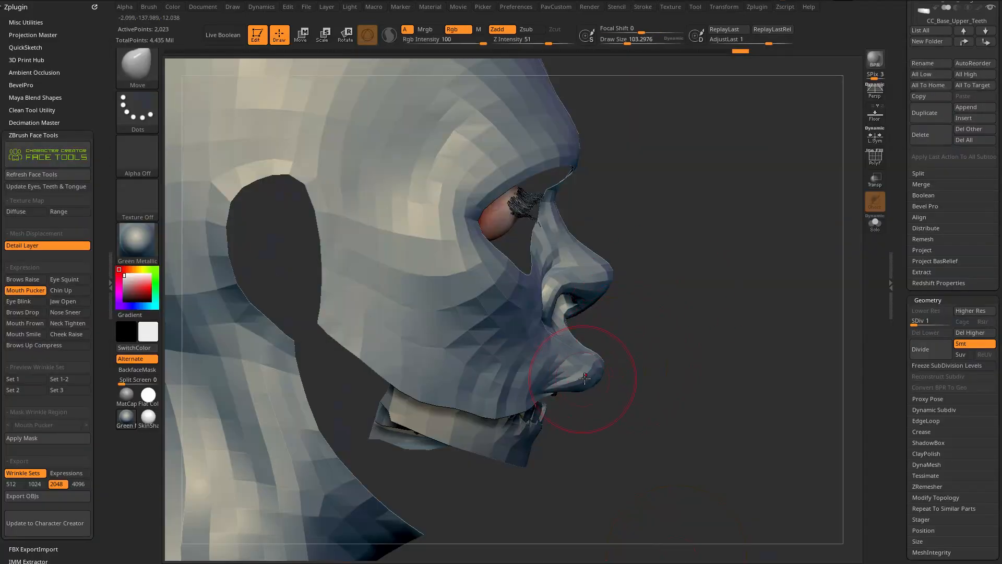
{"action": "key", "text": "s"}
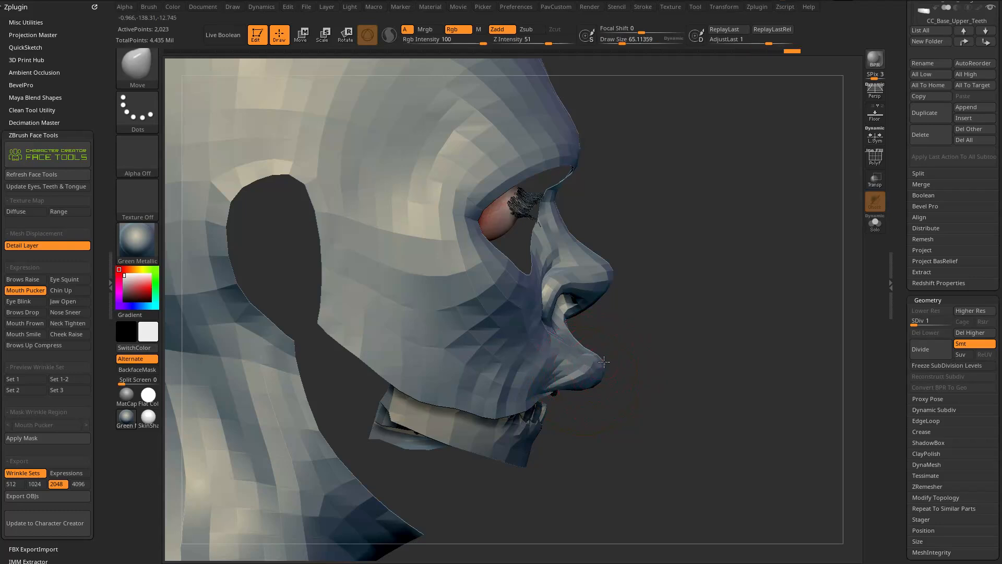
Step: Isolate the lower lip and jaw polygroup and curl the lower lip outward with the Spiral brush
{"action": "left_click", "coordinate": [699, 340], "text": "ctrl+shift"}
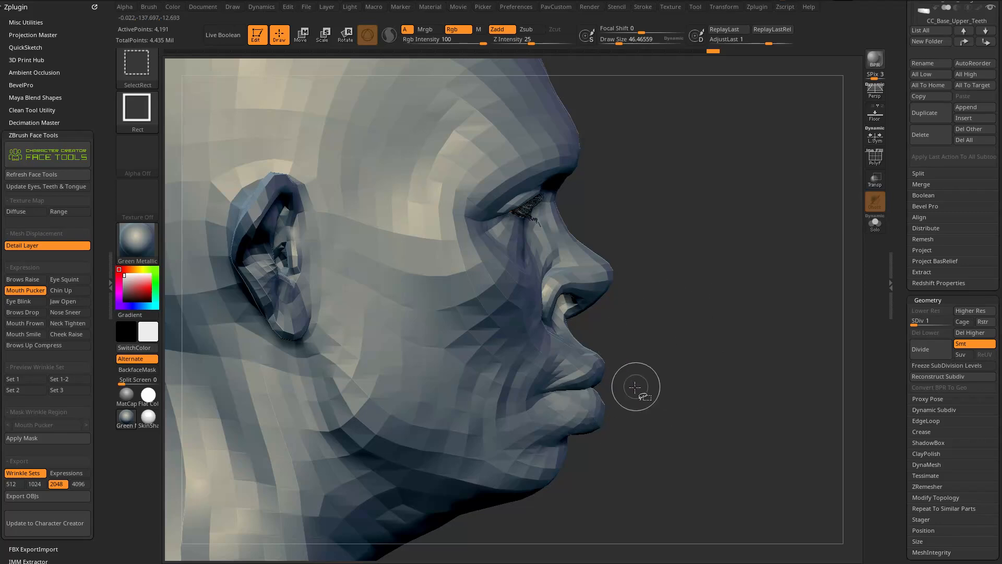
{"action": "left_click", "coordinate": [605, 405], "text": "ctrl+shift"}
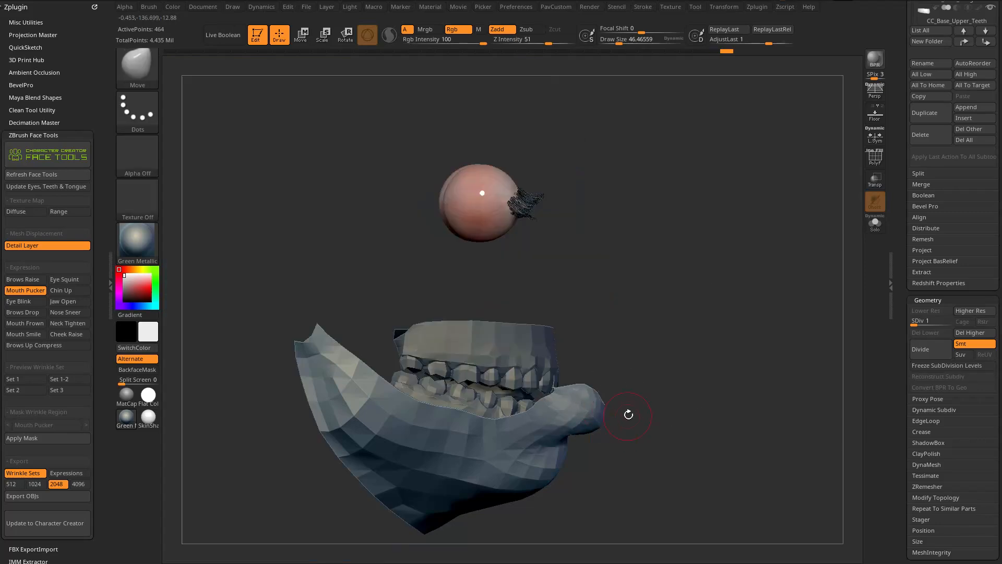
{"action": "key", "text": "b"}
{"action": "key", "text": "s"}
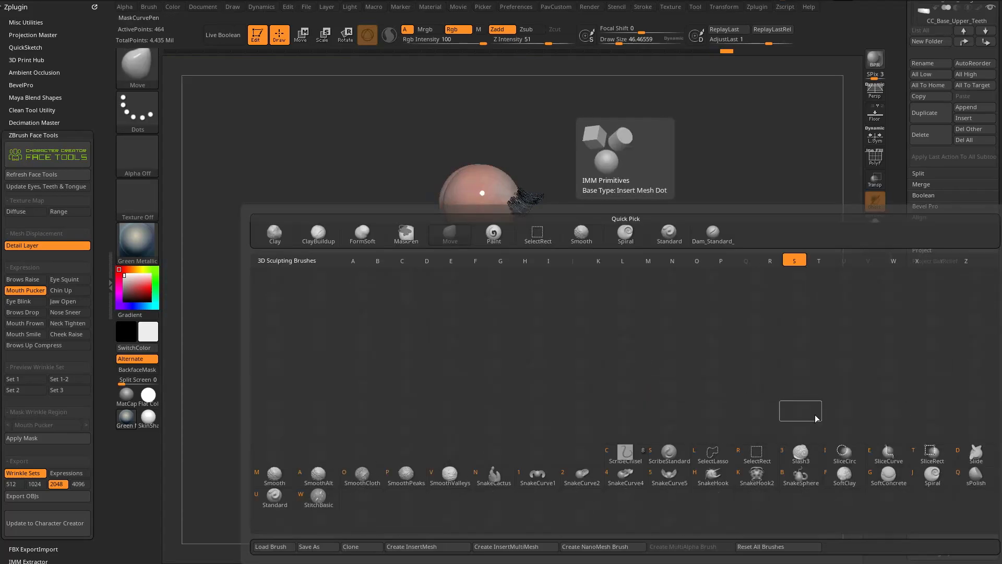
{"action": "left_click", "coordinate": [932, 475]}
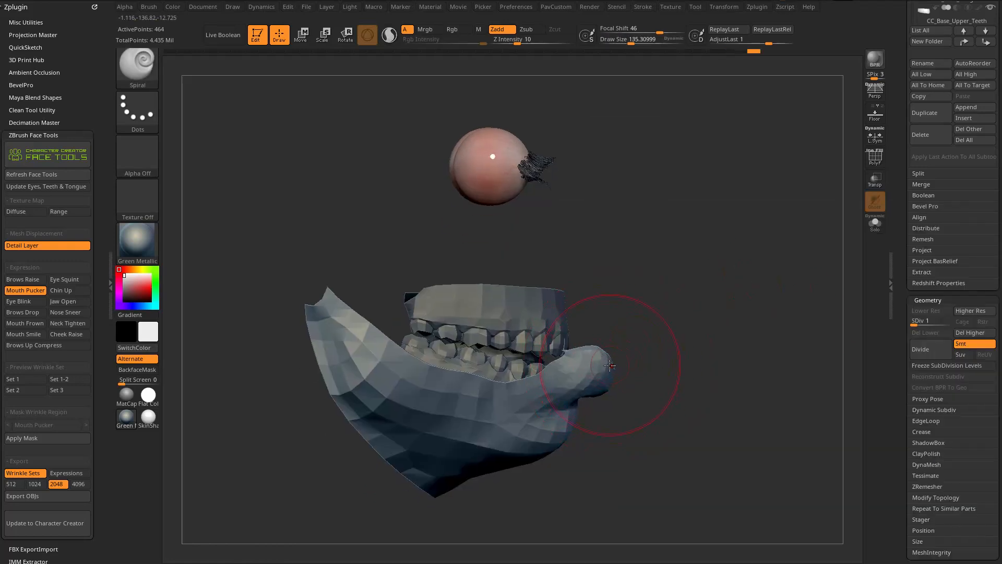
{"action": "key", "text": "s"}
Step: Adjust the lower lip's profile with the Move brush at Draw Size about 108 and show the whole head again
{"action": "key", "text": "b"}
{"action": "key", "text": "m"}
{"action": "key", "text": "v"}
{"action": "left_click_drag", "start_coordinate": [609, 357], "coordinate": [606, 362]}
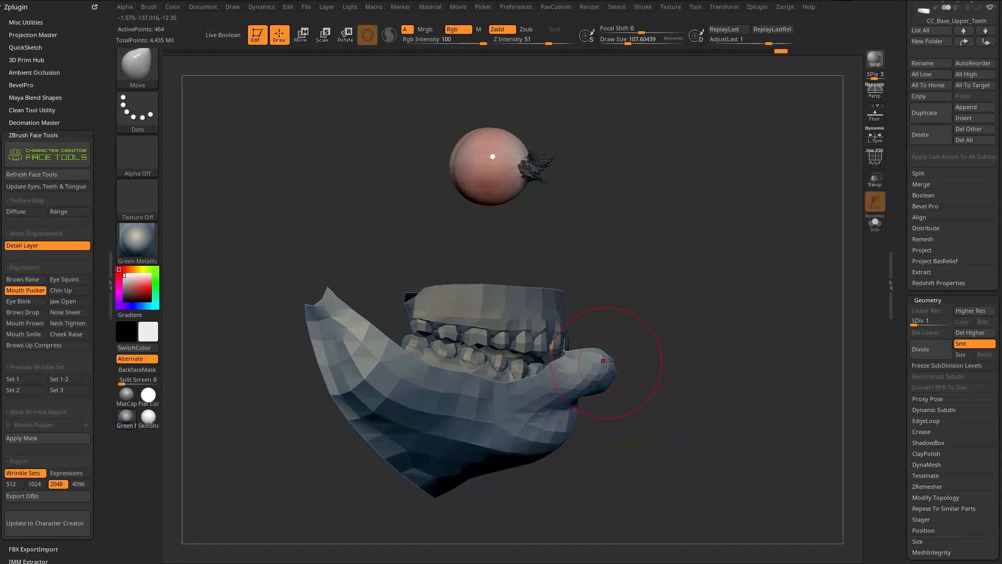
{"action": "left_click", "coordinate": [674, 341], "text": "ctrl+shift"}
{"action": "left_click_drag", "start_coordinate": [732, 294], "coordinate": [752, 345]}
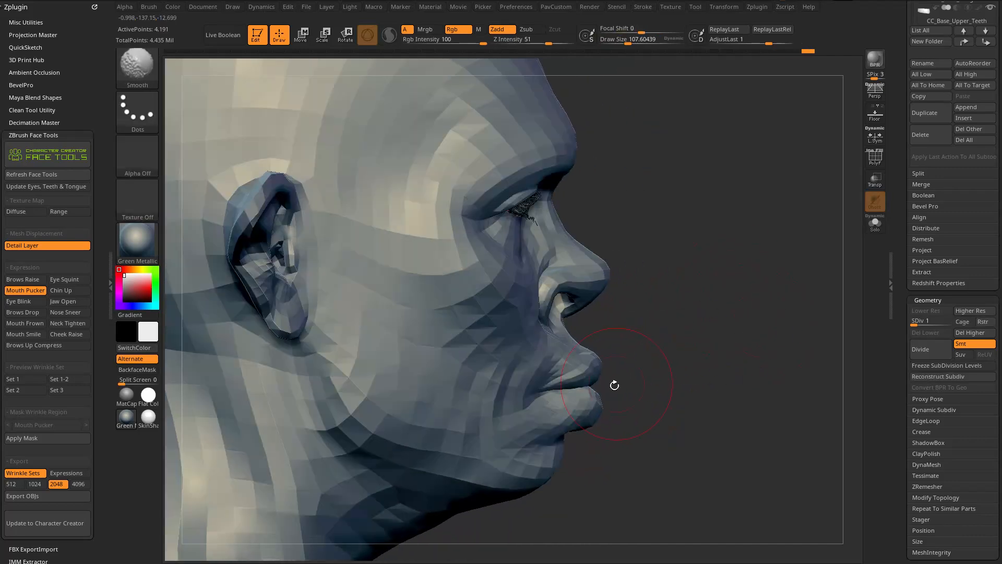
Step: Reshape the lips and push the mouth corners inward with the Move brush, reducing its Draw Size to about 62
{"action": "left_click_drag", "start_coordinate": [620, 380], "coordinate": [634, 357]}
{"action": "right_click_drag", "start_coordinate": [634, 357], "coordinate": [618, 386], "text": "shift"}
{"action": "key", "text": "["}
{"action": "left_click_drag", "start_coordinate": [617, 388], "coordinate": [605, 378]}
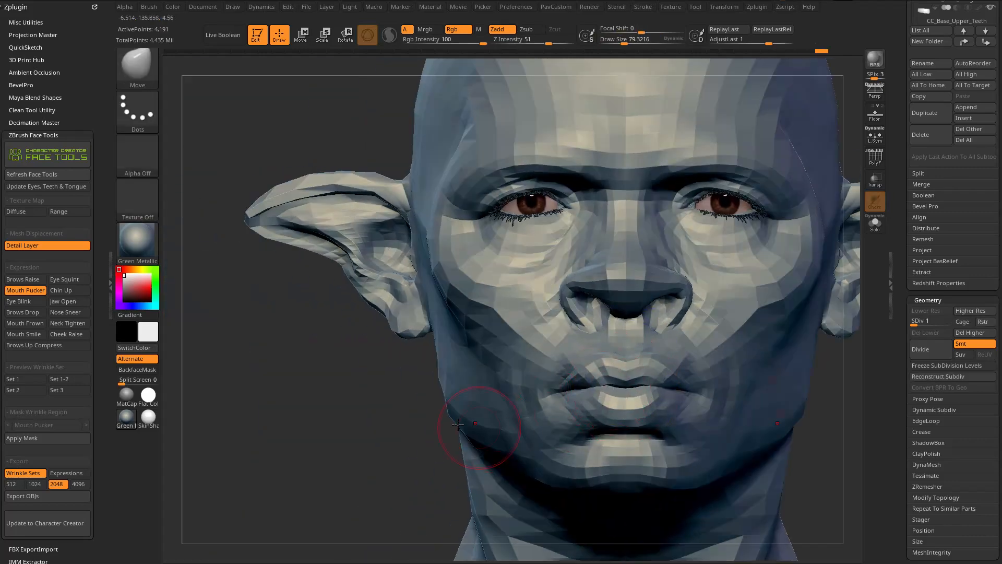
{"action": "left_click_drag", "start_coordinate": [410, 462], "coordinate": [432, 458]}
{"action": "key", "text": "s"}
{"action": "left_click_drag", "start_coordinate": [616, 387], "coordinate": [610, 383]}
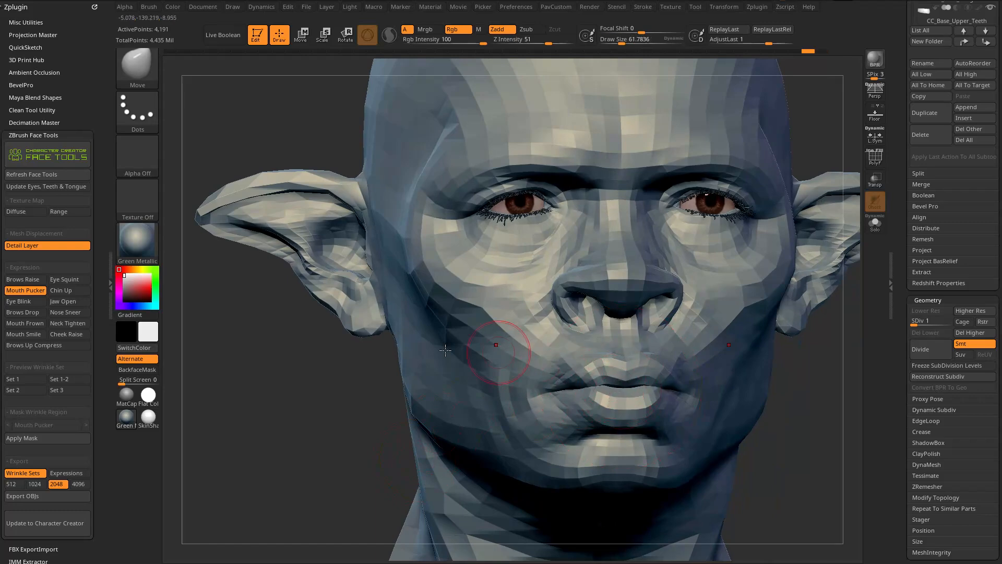
Step: Turn on Topological auto masking for the Move brush with a Range of 1
{"action": "left_click_drag", "start_coordinate": [101, 427], "coordinate": [100, 137]}
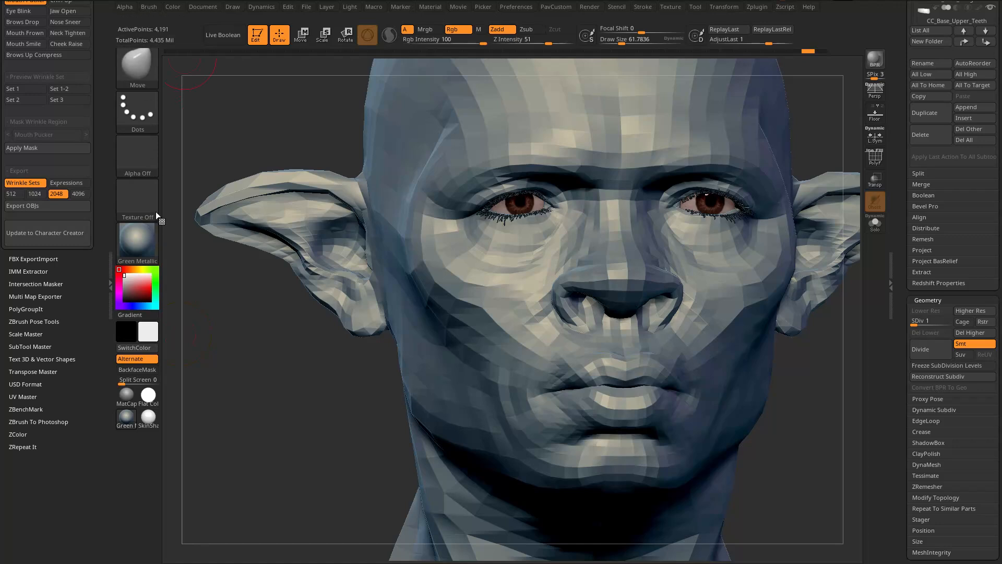
{"action": "left_click", "coordinate": [147, 8]}
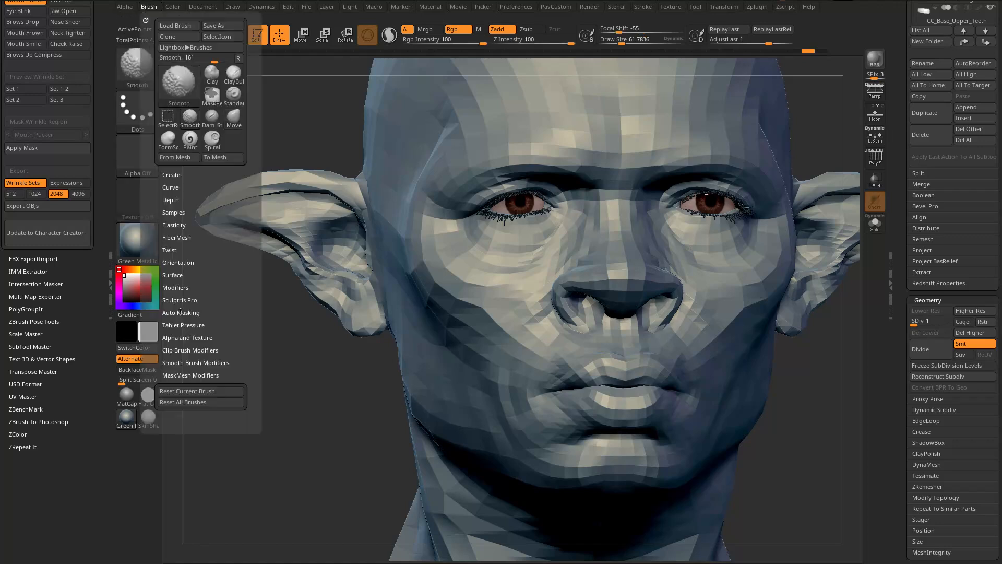
{"action": "left_click", "coordinate": [181, 313]}
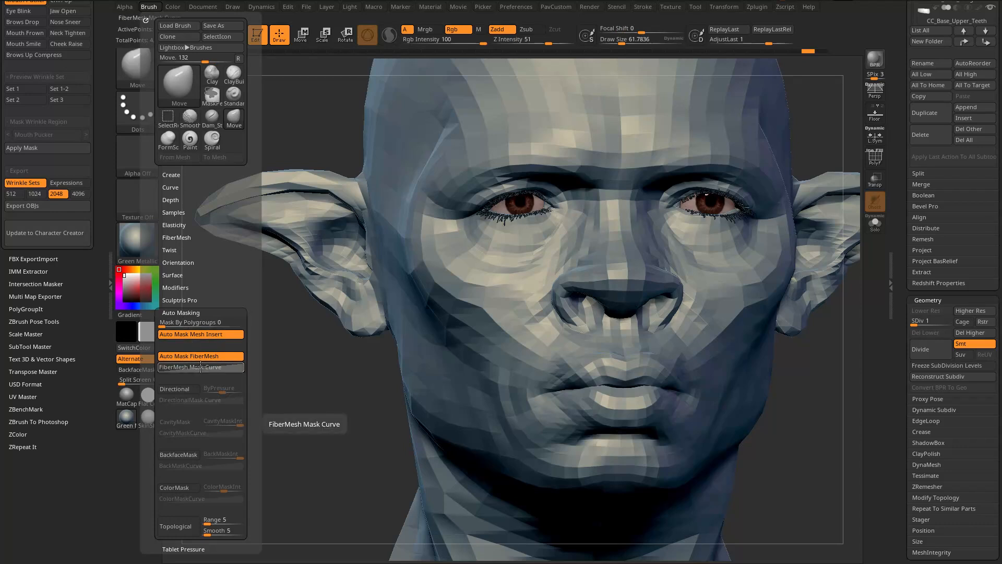
{"action": "left_click", "coordinate": [185, 525]}
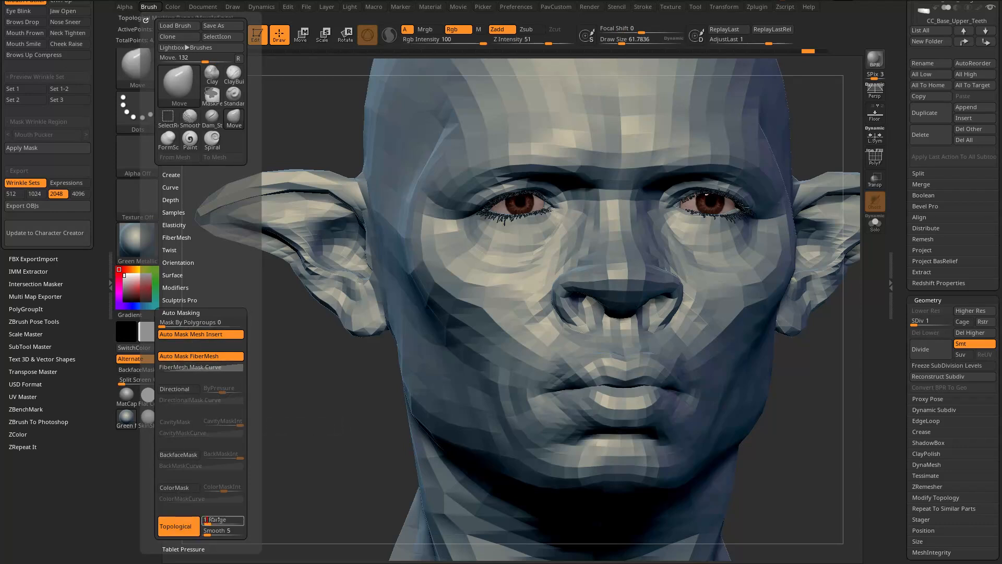
{"action": "key", "text": "Return"}
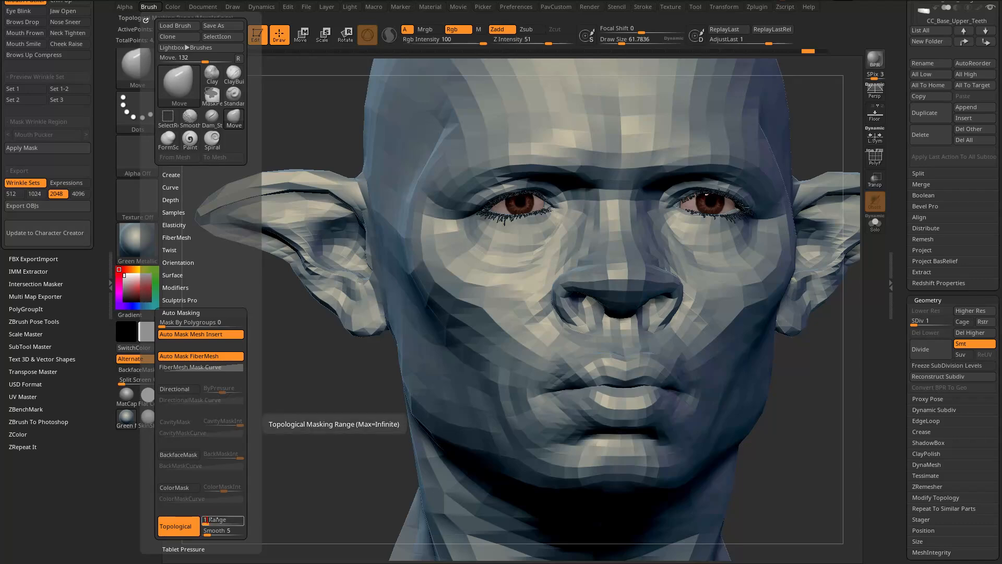
{"action": "key", "text": "Return"}
Step: Move the lips separately using the masked Move brush at Draw Size about 44 and undo the last stroke
{"action": "mouse_move", "coordinate": [322, 443]}
{"action": "left_mouse_down"}
{"action": "mouse_move", "coordinate": [543, 359]}
{"action": "mouse_move", "coordinate": [339, 412]}
{"action": "left_mouse_up"}
{"action": "key", "text": "s"}
{"action": "left_click_drag", "start_coordinate": [584, 395], "coordinate": [582, 396]}
{"action": "mouse_move", "coordinate": [580, 400]}
{"action": "left_mouse_down"}
{"action": "mouse_move", "coordinate": [596, 390]}
{"action": "mouse_move", "coordinate": [594, 370]}
{"action": "mouse_move", "coordinate": [594, 384]}
{"action": "left_mouse_up"}
{"action": "left_click_drag", "start_coordinate": [813, 378], "coordinate": [896, 377]}
{"action": "key", "text": "ctrl+z"}
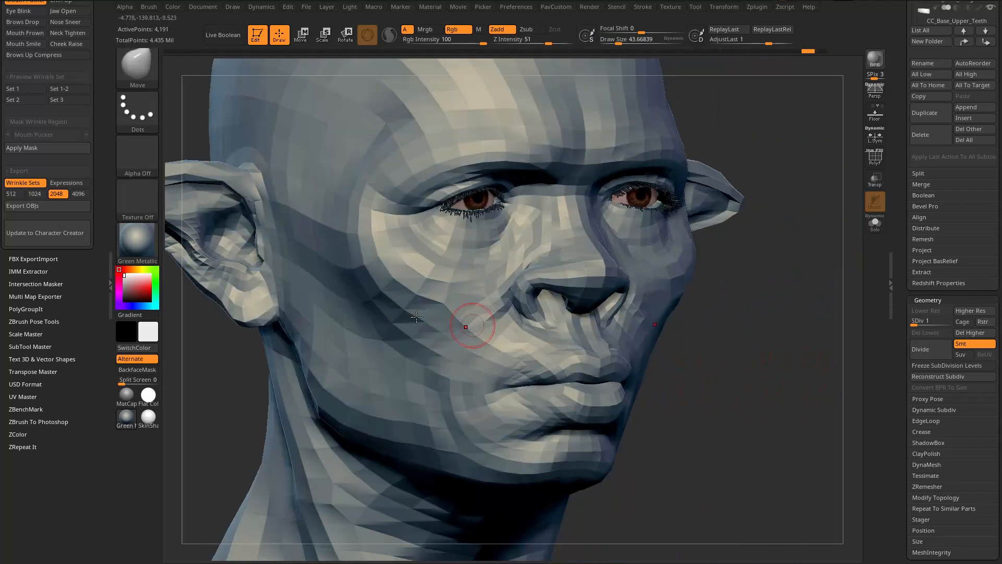
Step: Set the Topological masking Range to 1.5 and continue shaping the puckered mouth from several angles
{"action": "left_click", "coordinate": [150, 8]}
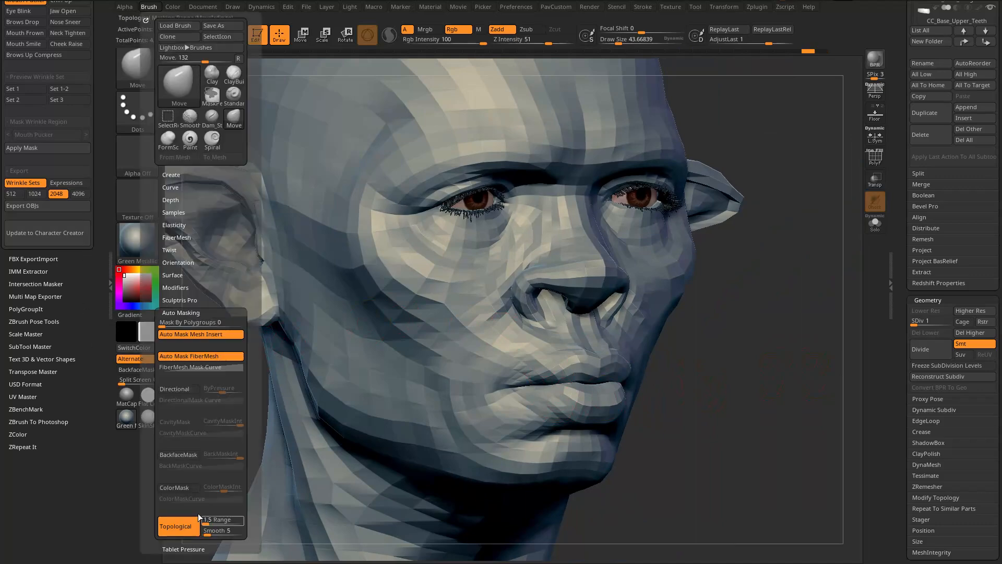
{"action": "mouse_move", "coordinate": [756, 339]}
{"action": "left_mouse_down"}
{"action": "mouse_move", "coordinate": [747, 315]}
{"action": "mouse_move", "coordinate": [767, 324]}
{"action": "mouse_move", "coordinate": [676, 339]}
{"action": "left_mouse_up"}
{"action": "left_click_drag", "start_coordinate": [459, 452], "coordinate": [304, 459]}
{"action": "left_click_drag", "start_coordinate": [770, 348], "coordinate": [778, 389], "text": "alt"}
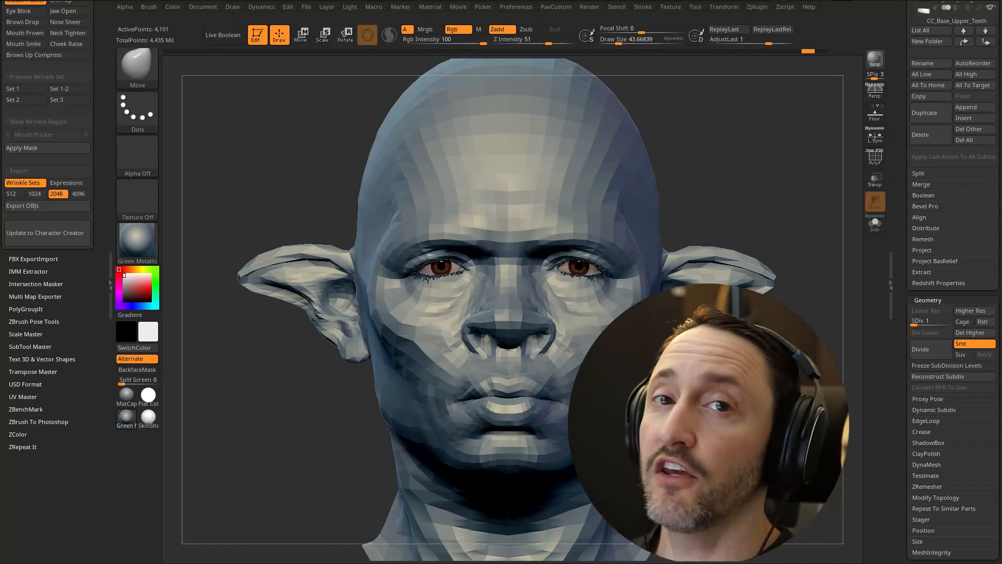
Step: Raise the head's subdivision level to 6 and inspect the puckered mouth up close
{"action": "left_click_drag", "start_coordinate": [819, 196], "coordinate": [667, 356]}
{"action": "left_click_drag", "start_coordinate": [918, 322], "coordinate": [935, 322]}
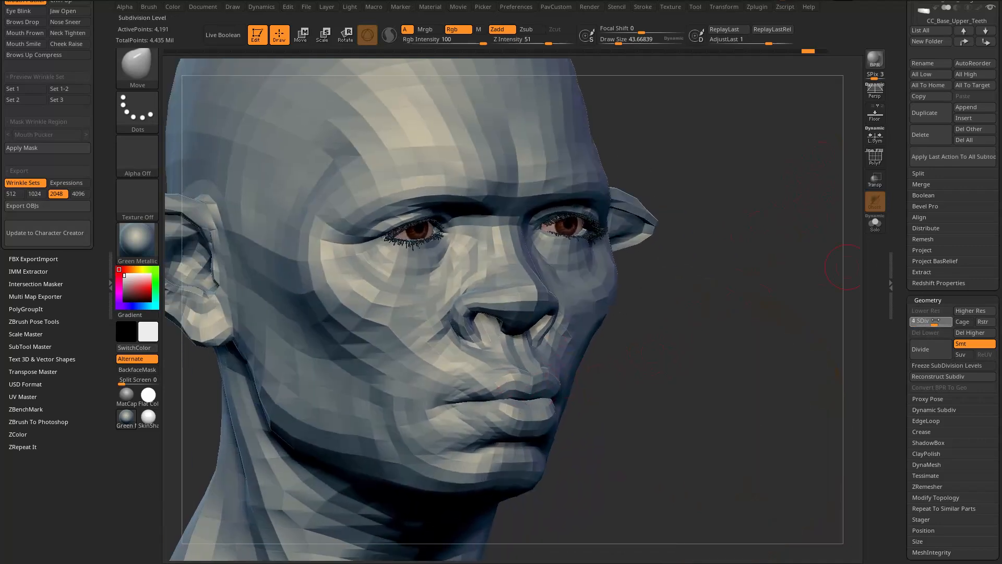
{"action": "left_click_drag", "start_coordinate": [743, 384], "coordinate": [736, 362], "text": "shift"}
{"action": "scroll", "coordinate": [498, 355], "scroll_direction": "up", "scroll_amount": 2}
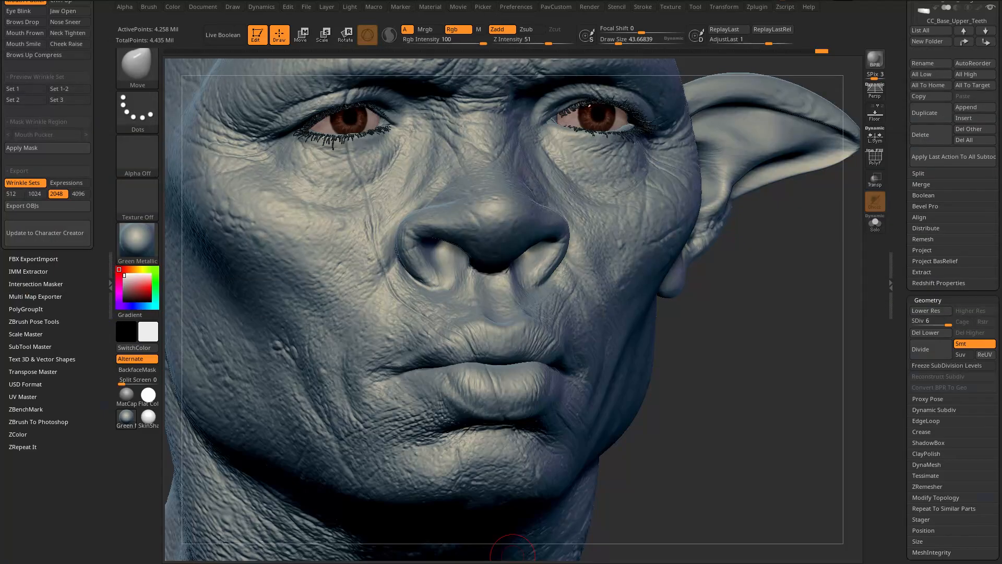
Step: Isolate the upper face polygroup so the upper lip is exposed without the lower lip and chin
{"action": "mouse_move", "coordinate": [760, 329]}
{"action": "left_mouse_down"}
{"action": "mouse_move", "coordinate": [768, 320]}
{"action": "mouse_move", "coordinate": [819, 340]}
{"action": "mouse_move", "coordinate": [716, 369]}
{"action": "left_mouse_up"}
{"action": "left_click_drag", "start_coordinate": [788, 354], "coordinate": [626, 355], "text": "alt"}
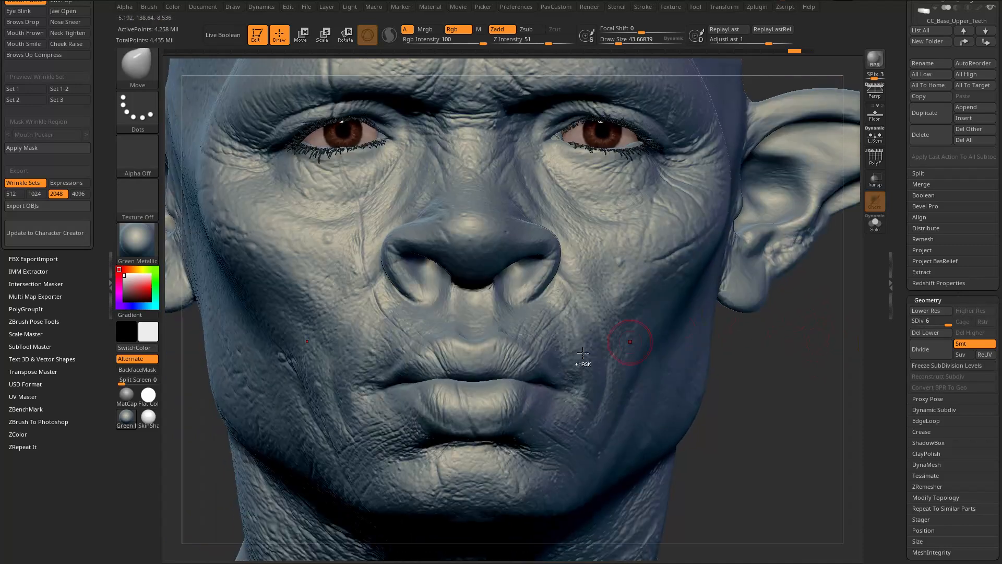
{"action": "left_click", "coordinate": [488, 358], "text": "ctrl+shift"}
{"action": "left_click_drag", "start_coordinate": [812, 335], "coordinate": [814, 316]}
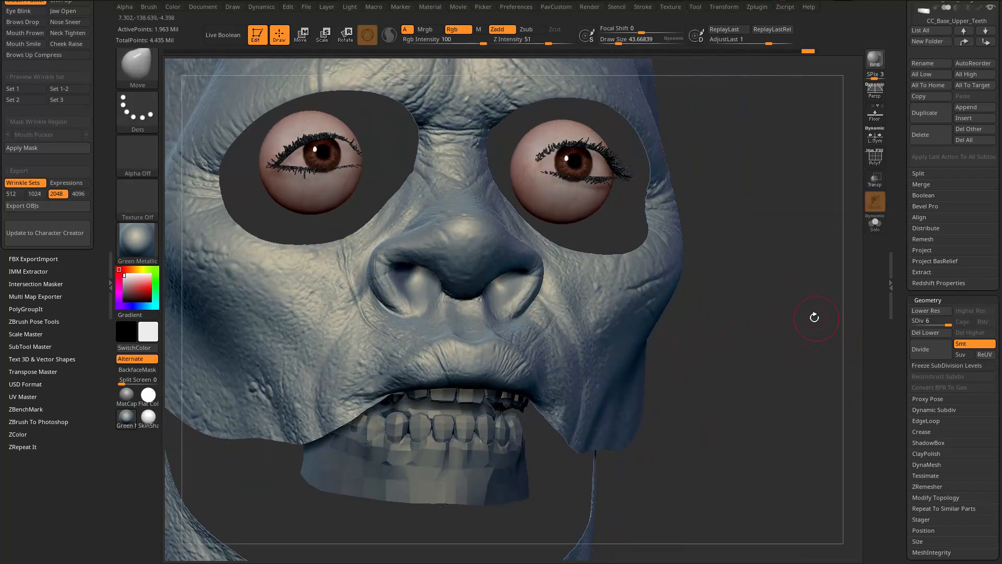
Step: Carve vertical creases into the upper lip using the Dam_Standard brush at Draw Size about 172
{"action": "key", "text": "b"}
{"action": "key", "text": "d"}
{"action": "key", "text": "s"}
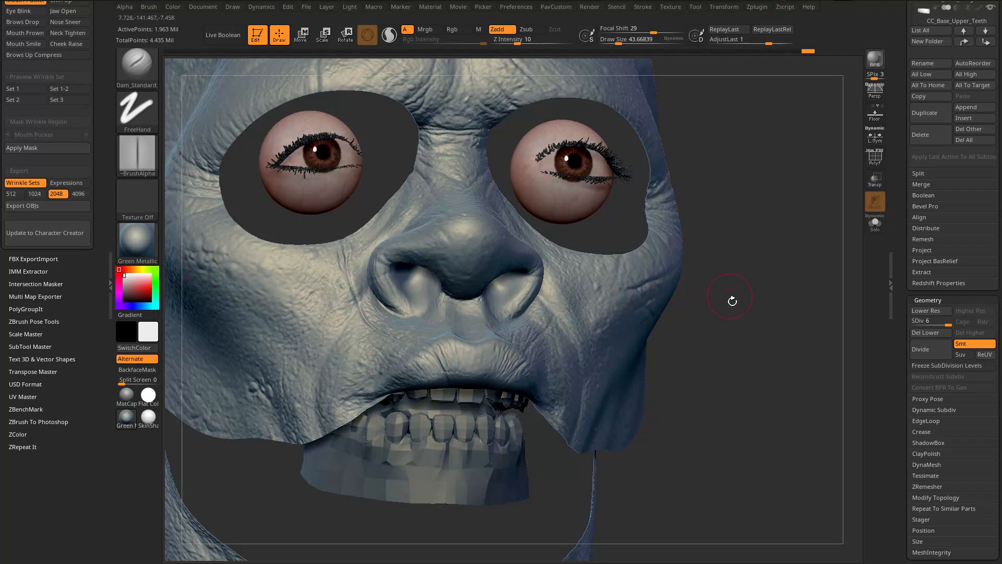
{"action": "left_click_drag", "start_coordinate": [731, 296], "coordinate": [724, 274]}
{"action": "key", "text": "s"}
{"action": "left_click_drag", "start_coordinate": [412, 400], "coordinate": [427, 400]}
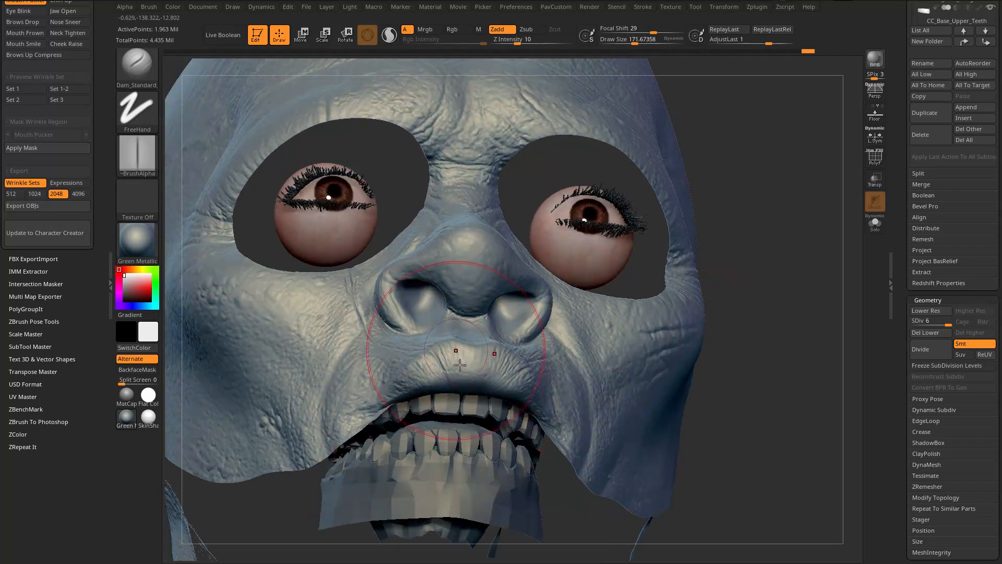
{"action": "left_click_drag", "start_coordinate": [754, 381], "coordinate": [745, 273]}
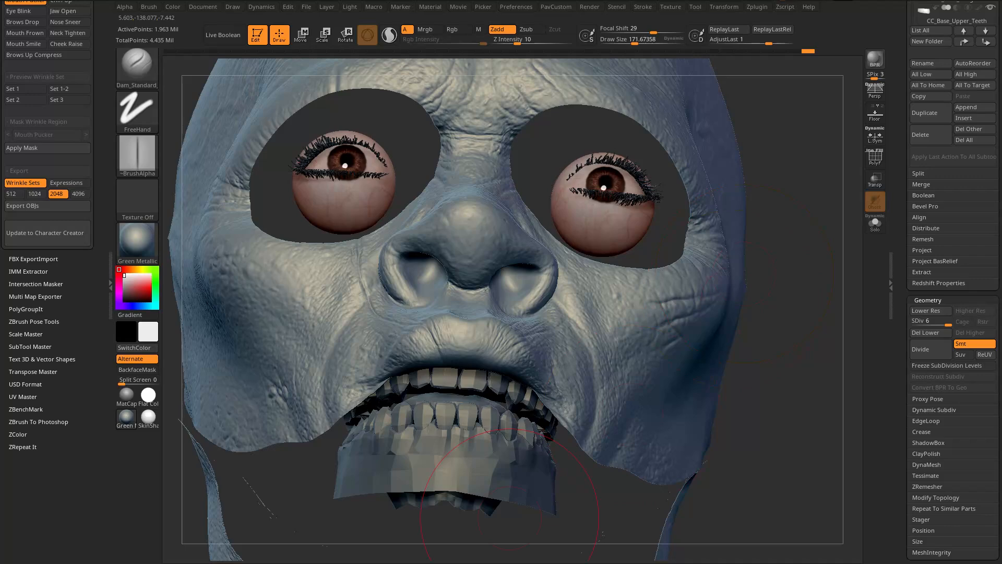
{"action": "left_click_drag", "start_coordinate": [847, 231], "coordinate": [843, 261]}
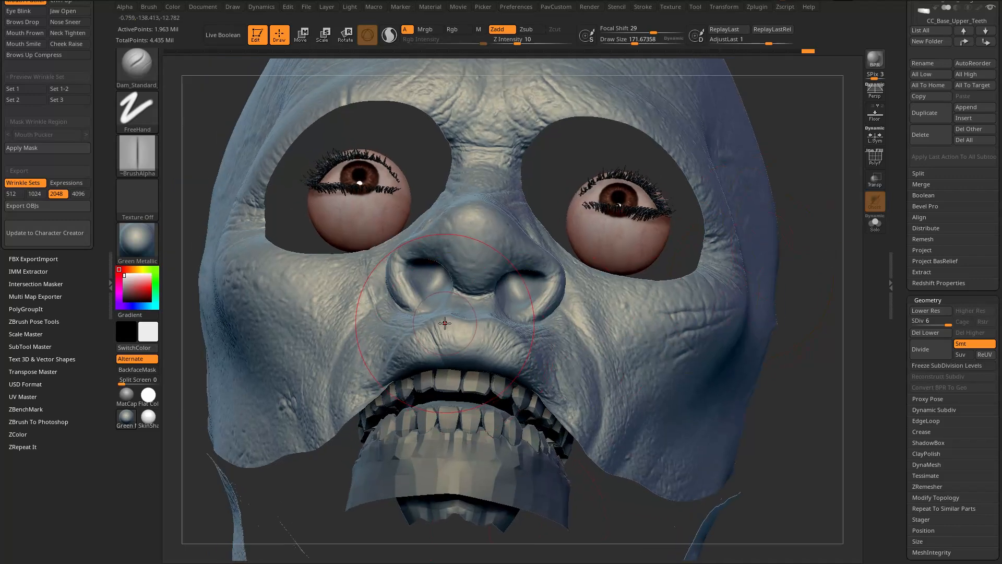
{"action": "left_click_drag", "start_coordinate": [490, 354], "coordinate": [500, 352]}
Step: Reduce the Dam_Standard Draw Size to about 112 and carve finer wrinkles along the upper lip
{"action": "left_click_drag", "start_coordinate": [814, 225], "coordinate": [853, 269]}
{"action": "key", "text": "bracketleft"}
{"action": "key", "text": "bracketleft"}
{"action": "key", "text": "bracketleft"}
{"action": "key", "text": "bracketleft"}
{"action": "key", "text": "bracketleft"}
{"action": "key", "text": "bracketleft"}
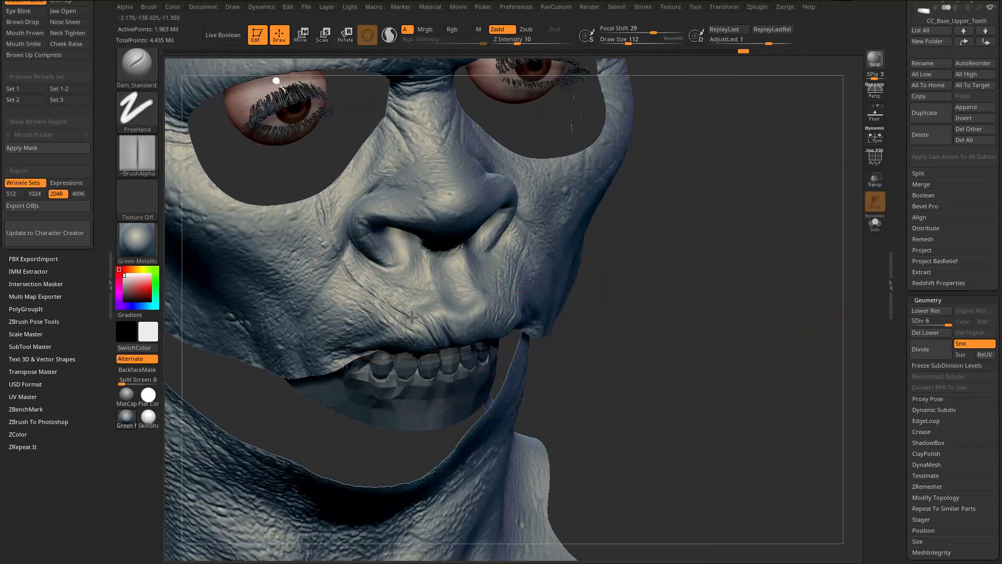
{"action": "left_click_drag", "start_coordinate": [645, 277], "coordinate": [406, 339]}
{"action": "left_click_drag", "start_coordinate": [830, 268], "coordinate": [817, 156]}
{"action": "left_click_drag", "start_coordinate": [450, 334], "coordinate": [467, 351]}
Step: Deepen the vertical pucker creases near the middle of the upper lip at Draw Size about 103
{"action": "left_click_drag", "start_coordinate": [830, 271], "coordinate": [829, 242]}
{"action": "right_click_drag", "start_coordinate": [510, 299], "coordinate": [445, 315], "text": "alt"}
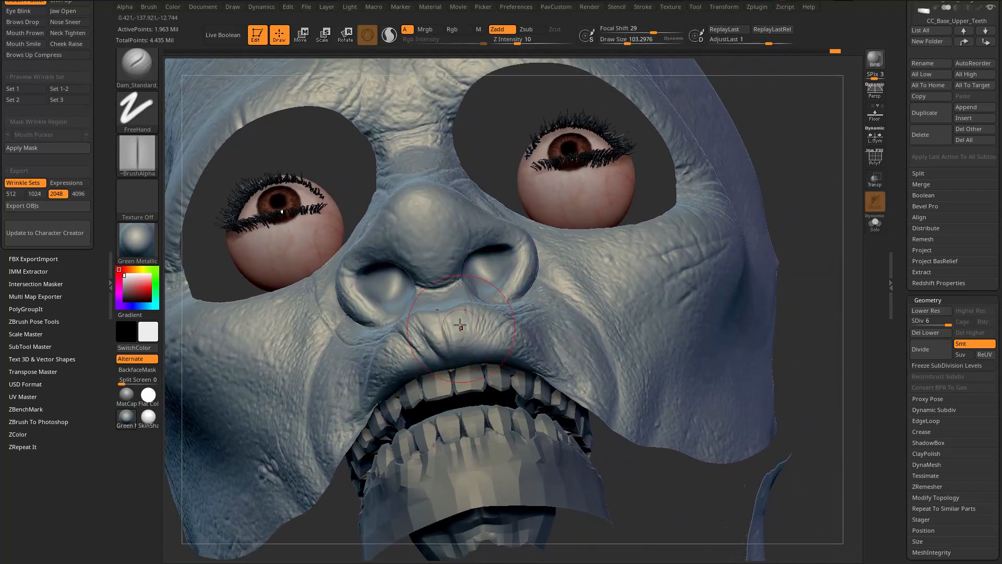
{"action": "left_click_drag", "start_coordinate": [462, 318], "coordinate": [459, 350]}
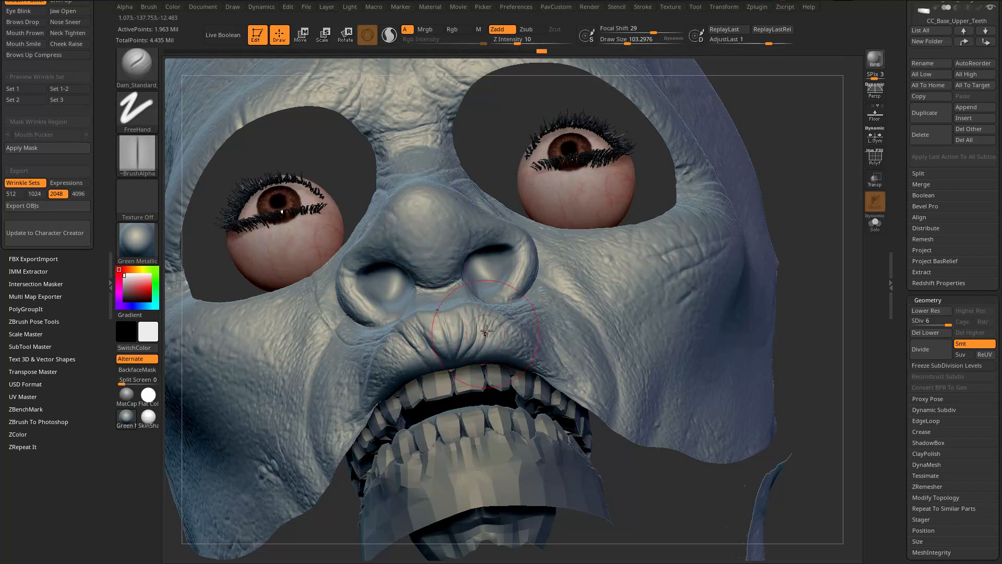
{"action": "left_click_drag", "start_coordinate": [482, 354], "coordinate": [483, 357]}
Step: Isolate the lower lip and chin polygroup and set the Dam_Standard Draw Size to about 108
{"action": "mouse_move", "coordinate": [767, 188]}
{"action": "left_mouse_down"}
{"action": "mouse_move", "coordinate": [788, 170]}
{"action": "mouse_move", "coordinate": [776, 201]}
{"action": "mouse_move", "coordinate": [699, 200]}
{"action": "left_mouse_up"}
{"action": "key", "text": "s"}
{"action": "left_click", "coordinate": [448, 330]}
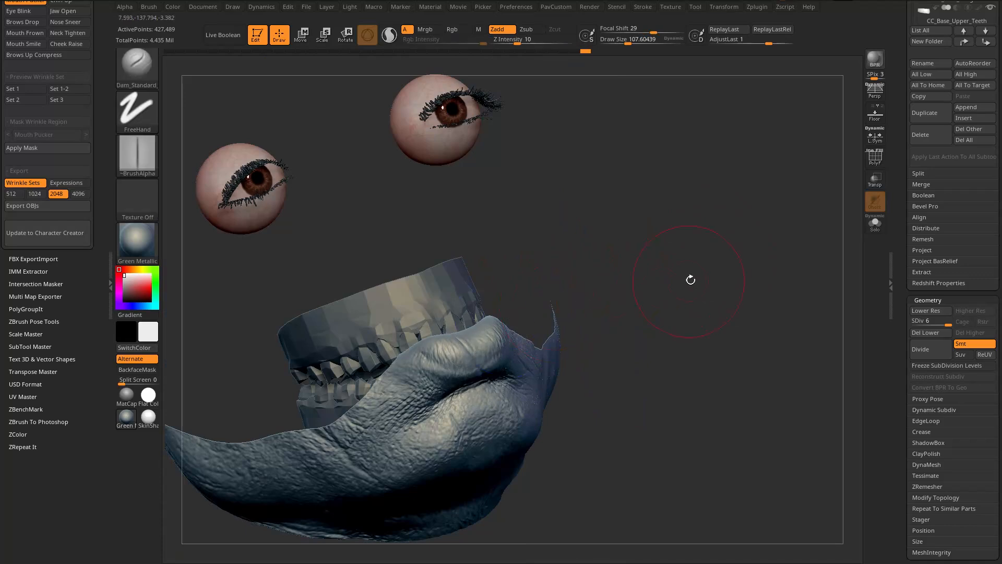
Step: Carve vertical pucker creases across the lower lip with the Dam_Standard brush, working from several angles
{"action": "mouse_move", "coordinate": [689, 280]}
{"action": "left_mouse_down"}
{"action": "mouse_move", "coordinate": [689, 291]}
{"action": "mouse_move", "coordinate": [700, 268]}
{"action": "mouse_move", "coordinate": [724, 295]}
{"action": "mouse_move", "coordinate": [647, 221]}
{"action": "mouse_move", "coordinate": [721, 292]}
{"action": "mouse_move", "coordinate": [707, 312]}
{"action": "mouse_move", "coordinate": [421, 399]}
{"action": "left_mouse_up"}
{"action": "left_click_drag", "start_coordinate": [585, 345], "coordinate": [573, 320]}
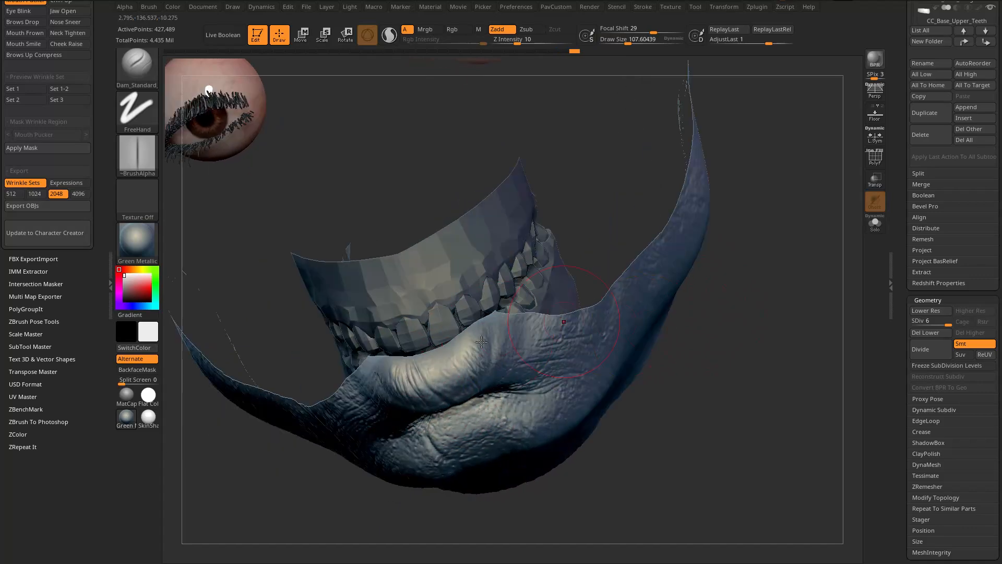
{"action": "mouse_move", "coordinate": [754, 336]}
{"action": "left_mouse_down"}
{"action": "mouse_move", "coordinate": [642, 312]}
{"action": "mouse_move", "coordinate": [457, 345]}
{"action": "left_mouse_up"}
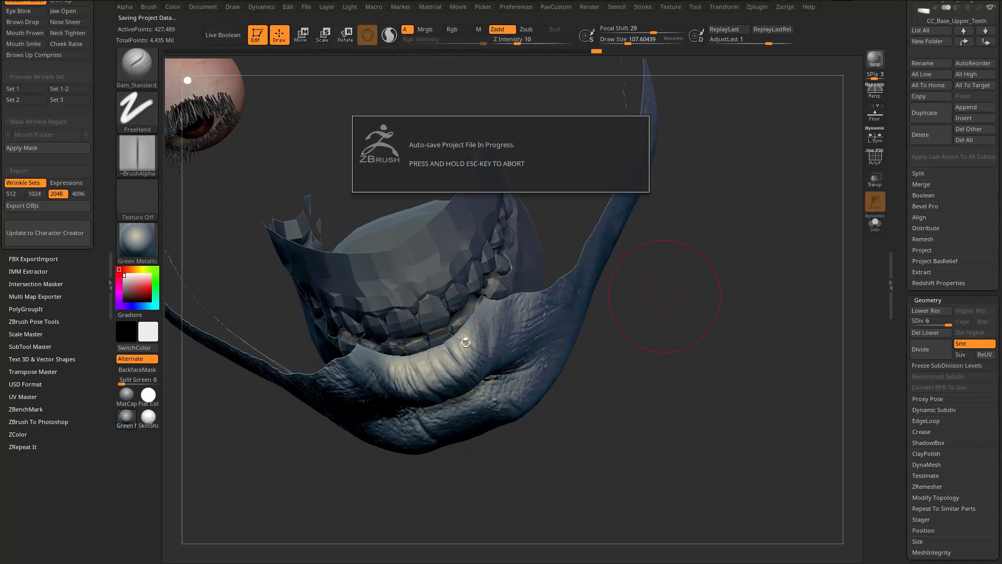
{"action": "left_click_drag", "start_coordinate": [473, 358], "coordinate": [444, 407]}
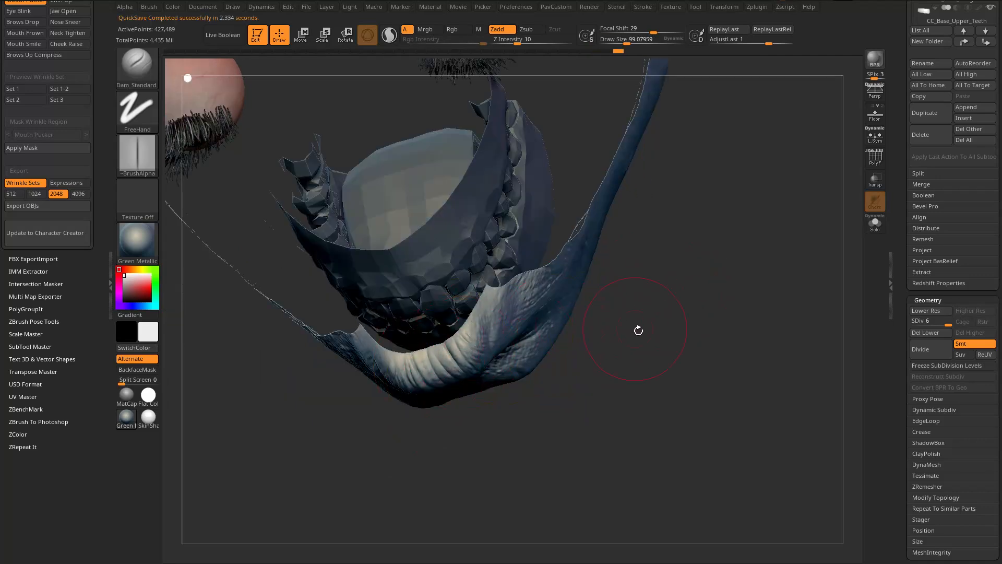
Step: Carve wrinkle creases into the isolated lower part of the mouth with the Dam_Standard brush
{"action": "left_click_drag", "start_coordinate": [635, 327], "coordinate": [428, 365]}
{"action": "left_click_drag", "start_coordinate": [710, 322], "coordinate": [569, 326]}
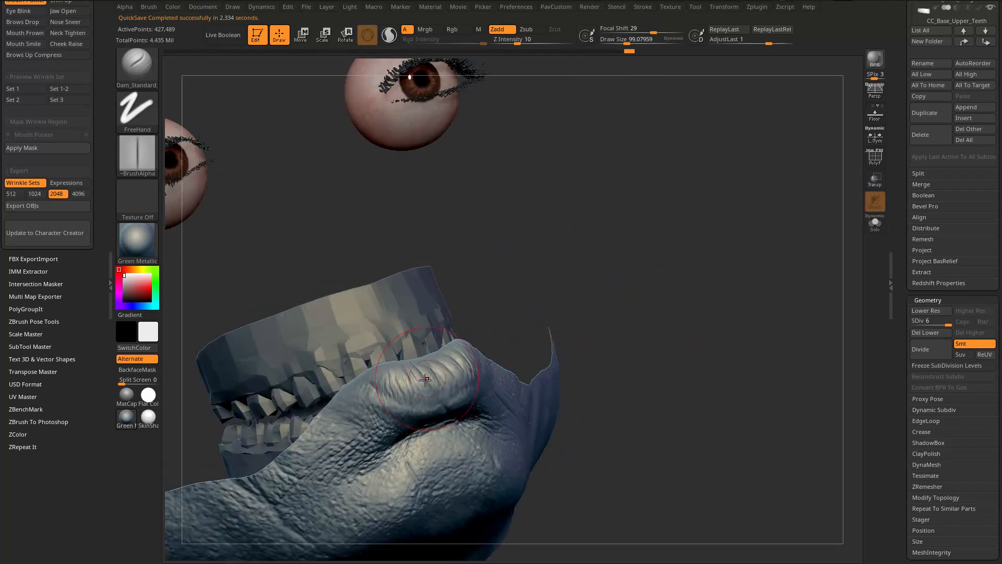
{"action": "left_click_drag", "start_coordinate": [627, 272], "coordinate": [436, 368]}
{"action": "mouse_move", "coordinate": [699, 251]}
{"action": "left_mouse_down"}
{"action": "mouse_move", "coordinate": [754, 219]}
{"action": "mouse_move", "coordinate": [439, 397]}
{"action": "mouse_move", "coordinate": [445, 389]}
{"action": "left_mouse_up"}
Step: Set the Standard brush to Zadd without colour, undoing the accidental paint stroke, and build up the lip wrinkles on the isolated lower face
{"action": "key", "text": "b"}
{"action": "key", "text": "s"}
{"action": "key", "text": "t"}
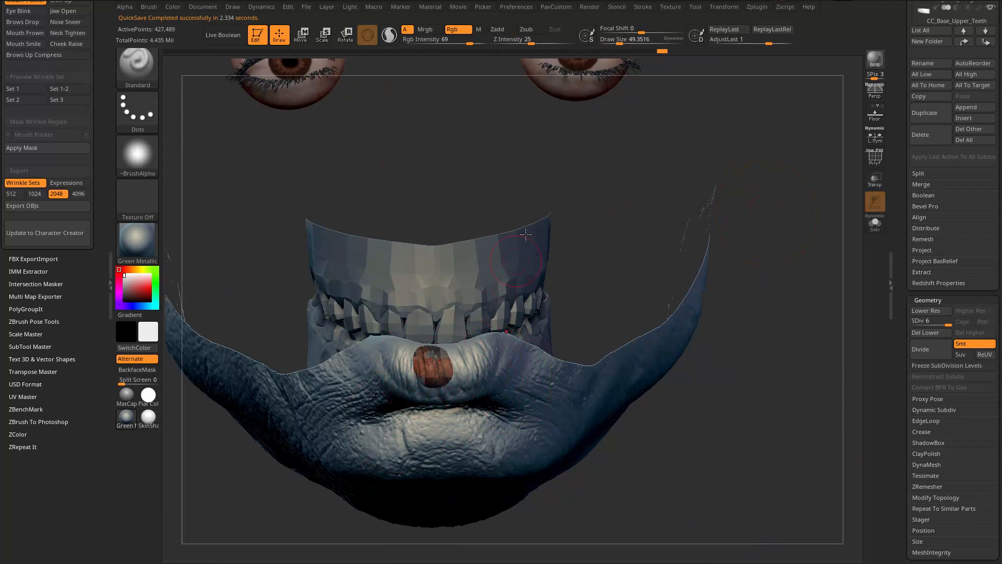
{"action": "key", "text": "ctrl+z"}
{"action": "left_click", "coordinate": [458, 29]}
{"action": "left_click", "coordinate": [497, 29]}
{"action": "key", "text": "s"}
{"action": "left_click_drag", "start_coordinate": [443, 374], "coordinate": [437, 374]}
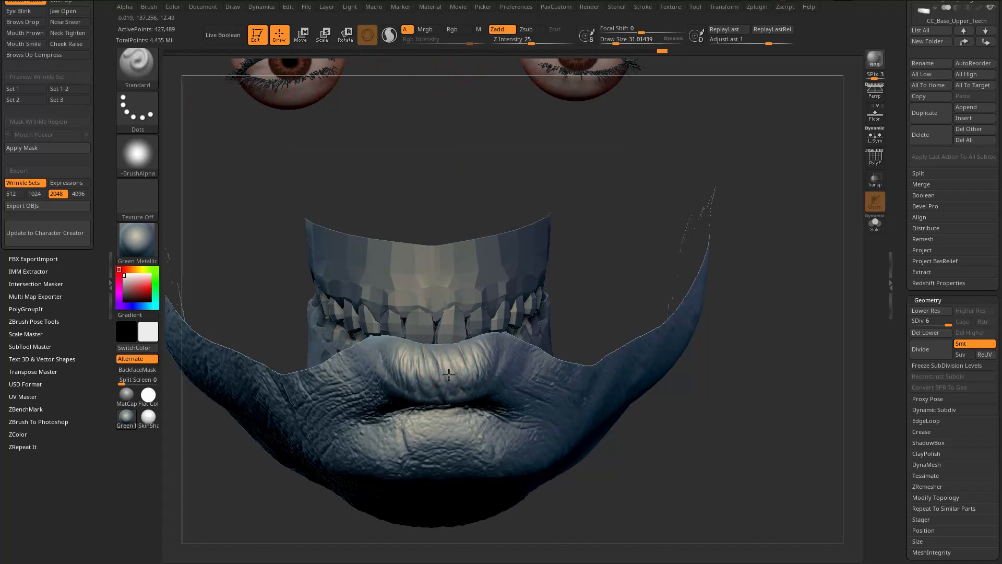
Step: Build up the upper lip wrinkles with a small Standard brush and unhide the rest of the head
{"action": "left_click_drag", "start_coordinate": [778, 239], "coordinate": [790, 261]}
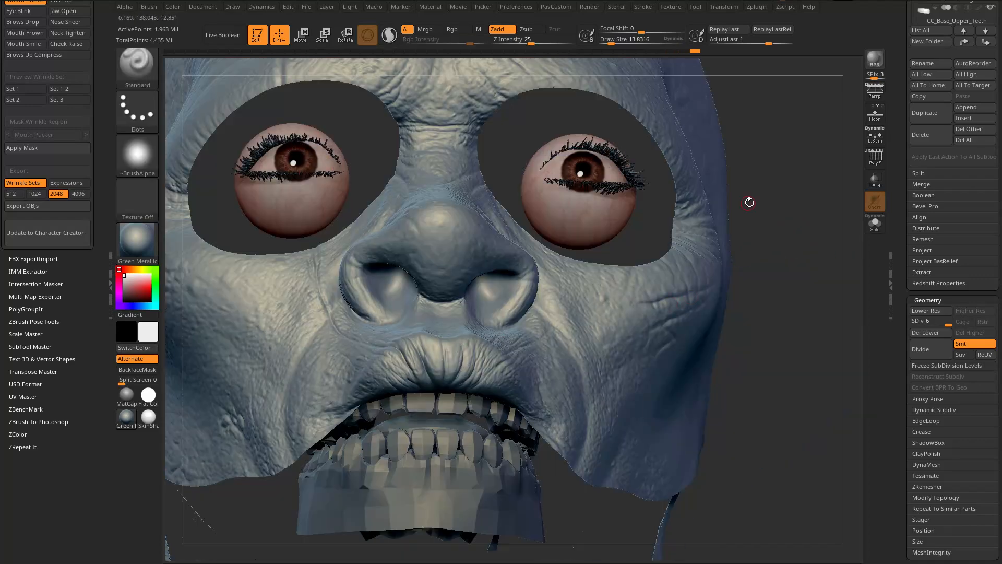
{"action": "left_click_drag", "start_coordinate": [750, 202], "coordinate": [736, 166]}
{"action": "key", "text": "bracketright"}
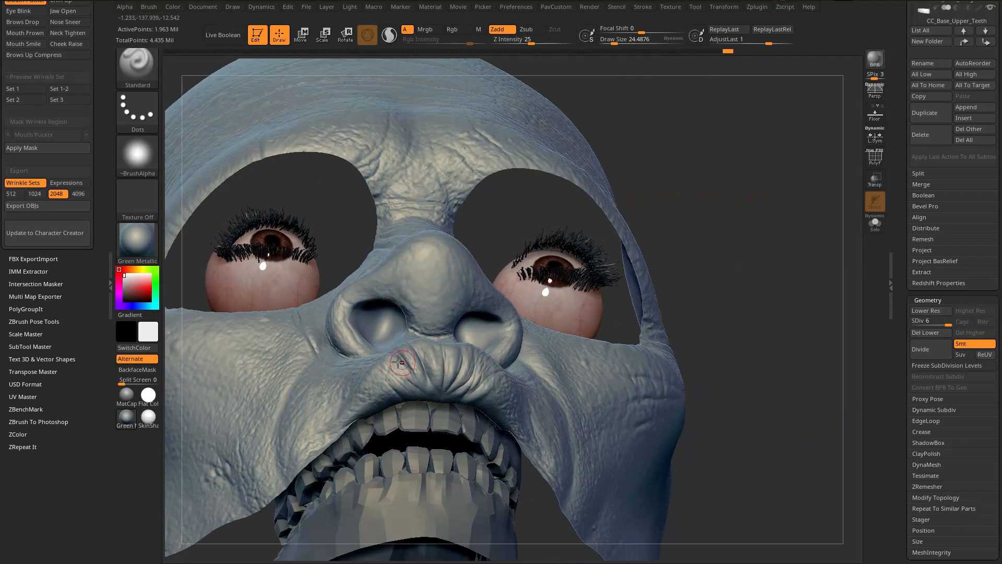
{"action": "left_click_drag", "start_coordinate": [721, 222], "coordinate": [709, 261]}
{"action": "left_click", "coordinate": [710, 262], "text": "ctrl+shift"}
Step: Apply the Mouth Pucker region mask to the head and lower its subdivision level to 2
{"action": "left_click_drag", "start_coordinate": [735, 334], "coordinate": [627, 348], "text": "alt"}
{"action": "scroll", "coordinate": [42, 245], "scroll_direction": "up", "scroll_amount": 3}
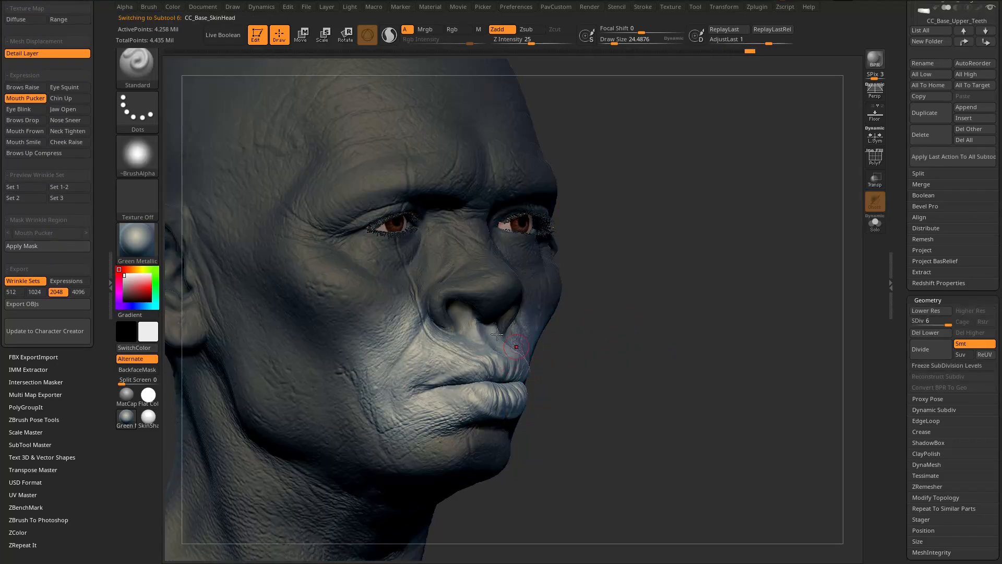
{"action": "left_click_drag", "start_coordinate": [617, 362], "coordinate": [517, 364]}
{"action": "left_click_drag", "start_coordinate": [449, 407], "coordinate": [772, 336]}
{"action": "left_click_drag", "start_coordinate": [590, 337], "coordinate": [797, 285]}
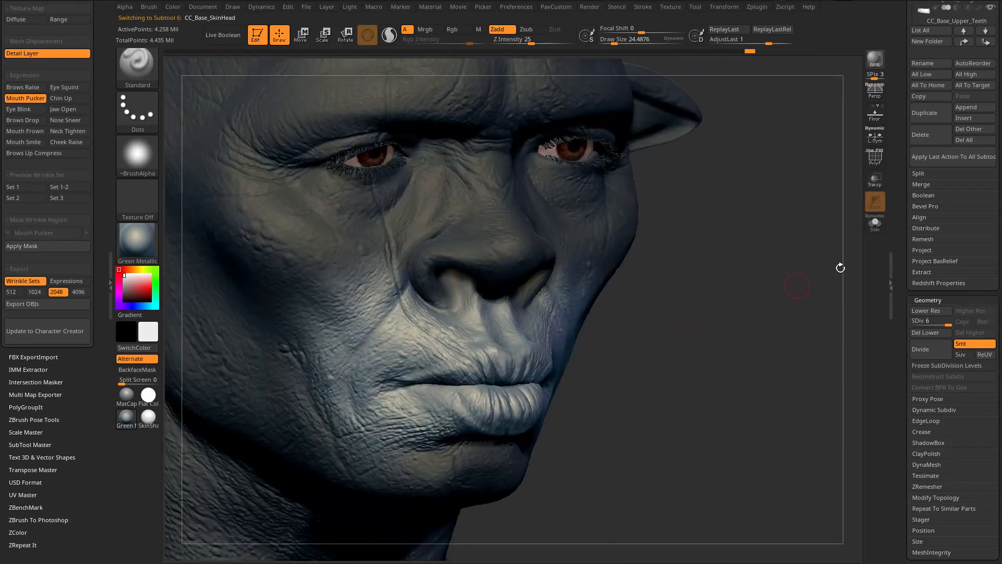
{"action": "left_click_drag", "start_coordinate": [946, 324], "coordinate": [927, 325]}
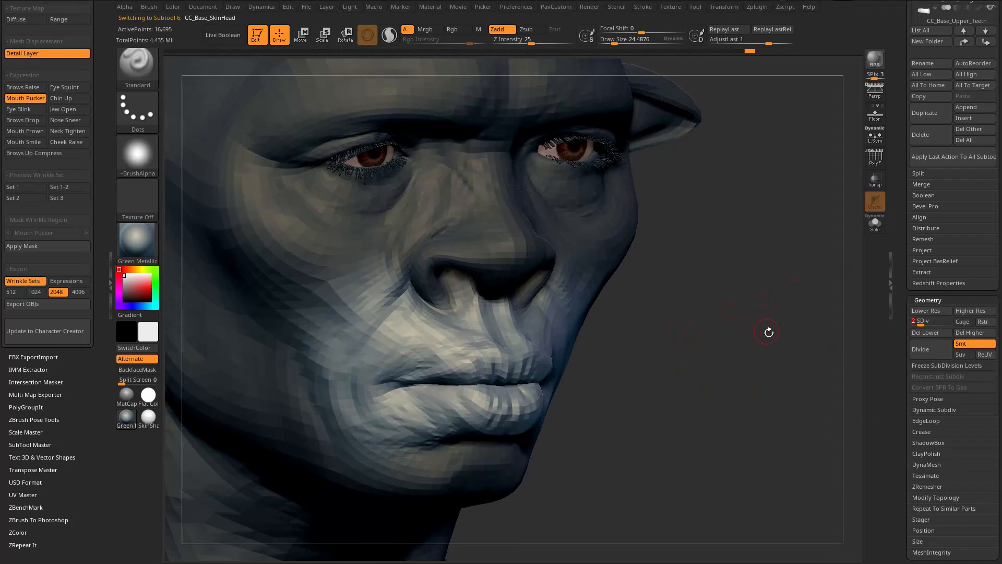
Step: Shape the broad pucker forms around the lips and below the mouth corner with the Standard brush
{"action": "left_click_drag", "start_coordinate": [768, 331], "coordinate": [825, 345]}
{"action": "mouse_move", "coordinate": [775, 306]}
{"action": "left_mouse_down"}
{"action": "mouse_move", "coordinate": [707, 335]}
{"action": "mouse_move", "coordinate": [752, 365]}
{"action": "mouse_move", "coordinate": [678, 340]}
{"action": "mouse_move", "coordinate": [605, 376]}
{"action": "mouse_move", "coordinate": [586, 347]}
{"action": "mouse_move", "coordinate": [584, 302]}
{"action": "mouse_move", "coordinate": [472, 390]}
{"action": "left_mouse_up"}
{"action": "key", "text": "s"}
{"action": "left_click_drag", "start_coordinate": [595, 360], "coordinate": [566, 339]}
{"action": "mouse_move", "coordinate": [517, 408]}
{"action": "left_mouse_down"}
{"action": "mouse_move", "coordinate": [519, 389]}
{"action": "mouse_move", "coordinate": [511, 398]}
{"action": "left_mouse_up"}
{"action": "left_click_drag", "start_coordinate": [598, 346], "coordinate": [612, 337]}
{"action": "key", "text": "s"}
{"action": "left_click_drag", "start_coordinate": [470, 453], "coordinate": [461, 453]}
{"action": "left_click_drag", "start_coordinate": [426, 399], "coordinate": [428, 387]}
Step: Refine the folds between the upper lip and the mouth corner with the Standard brush at draw size about 52
{"action": "mouse_move", "coordinate": [595, 359]}
{"action": "left_mouse_down"}
{"action": "mouse_move", "coordinate": [597, 340]}
{"action": "mouse_move", "coordinate": [600, 365]}
{"action": "mouse_move", "coordinate": [556, 336]}
{"action": "mouse_move", "coordinate": [521, 382]}
{"action": "left_mouse_up"}
{"action": "left_click_drag", "start_coordinate": [635, 342], "coordinate": [599, 311]}
{"action": "left_click_drag", "start_coordinate": [579, 360], "coordinate": [622, 334]}
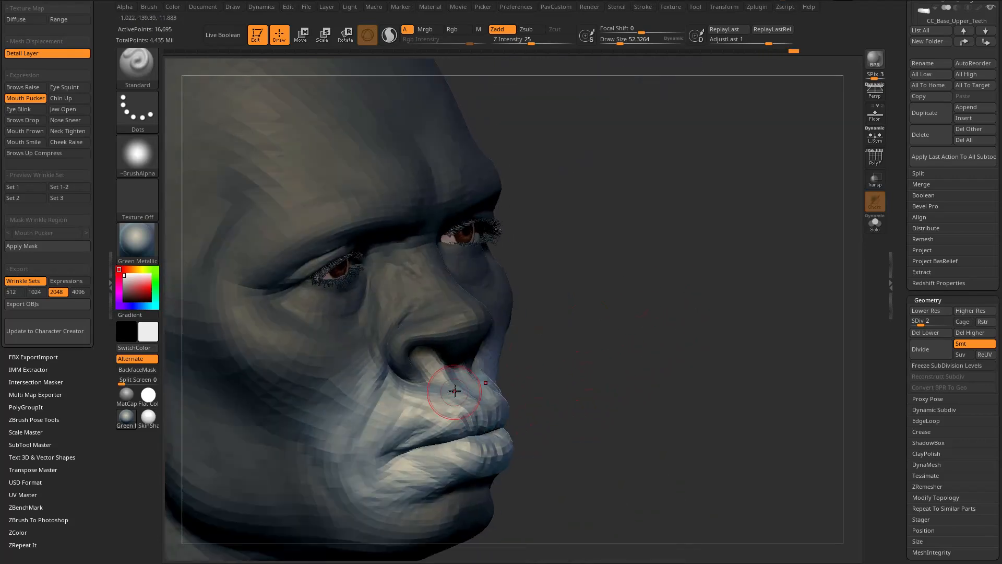
{"action": "left_click_drag", "start_coordinate": [428, 401], "coordinate": [454, 412]}
{"action": "mouse_move", "coordinate": [587, 373]}
{"action": "left_mouse_down"}
{"action": "mouse_move", "coordinate": [619, 329]}
{"action": "mouse_move", "coordinate": [669, 317]}
{"action": "mouse_move", "coordinate": [697, 339]}
{"action": "left_mouse_up"}
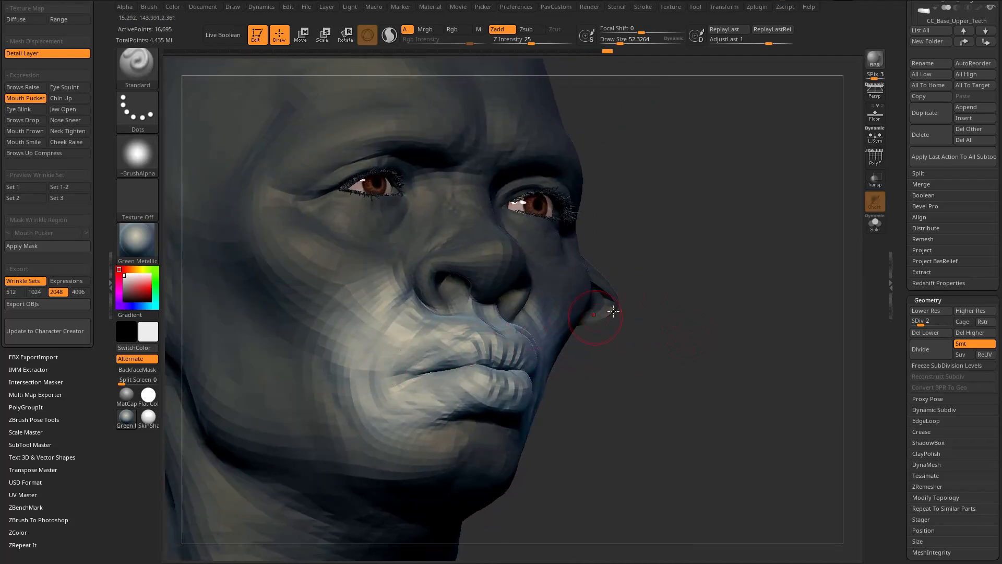
Step: Add volume along the mouth corner and the side of the lower lip with the Standard brush at draw size about 36
{"action": "left_click_drag", "start_coordinate": [600, 334], "coordinate": [692, 339]}
{"action": "left_click_drag", "start_coordinate": [402, 386], "coordinate": [457, 374]}
{"action": "mouse_move", "coordinate": [562, 343]}
{"action": "left_mouse_down"}
{"action": "mouse_move", "coordinate": [543, 346]}
{"action": "mouse_move", "coordinate": [501, 301]}
{"action": "left_mouse_up"}
{"action": "mouse_move", "coordinate": [532, 376]}
{"action": "left_mouse_down"}
{"action": "mouse_move", "coordinate": [503, 370]}
{"action": "mouse_move", "coordinate": [363, 412]}
{"action": "mouse_move", "coordinate": [376, 399]}
{"action": "left_mouse_up"}
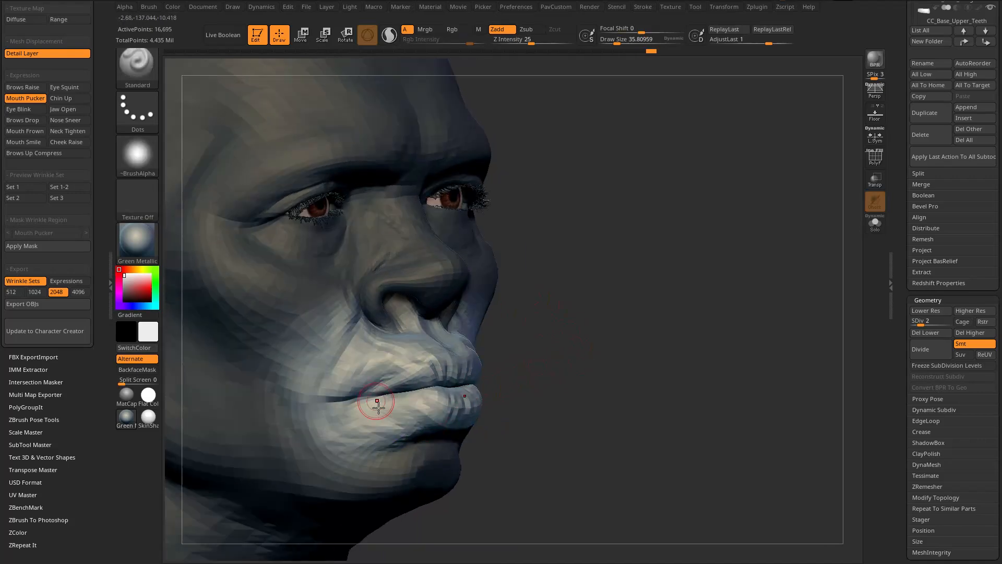
{"action": "left_click_drag", "start_coordinate": [493, 397], "coordinate": [509, 357]}
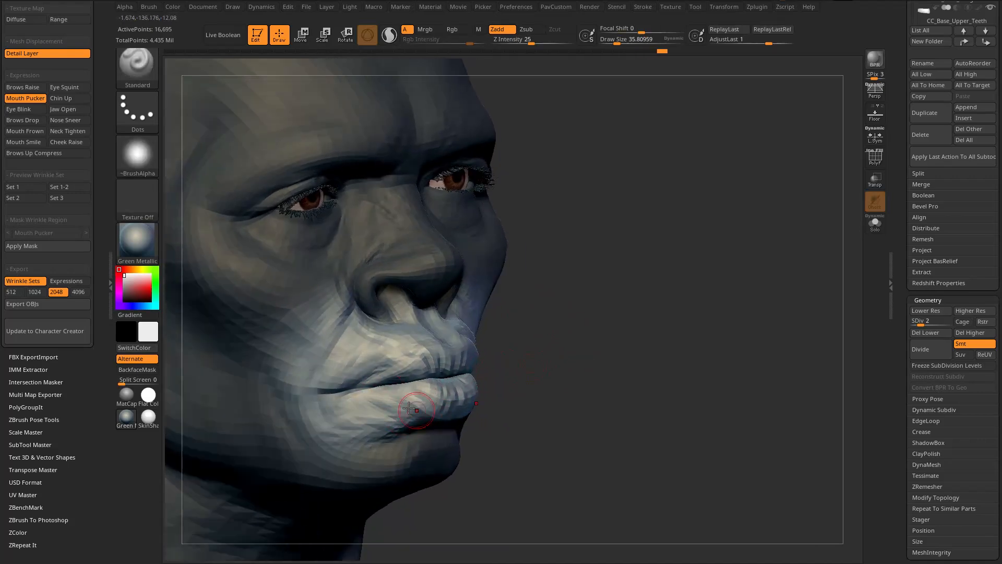
{"action": "left_click_drag", "start_coordinate": [443, 414], "coordinate": [387, 414]}
{"action": "left_click_drag", "start_coordinate": [499, 412], "coordinate": [578, 376]}
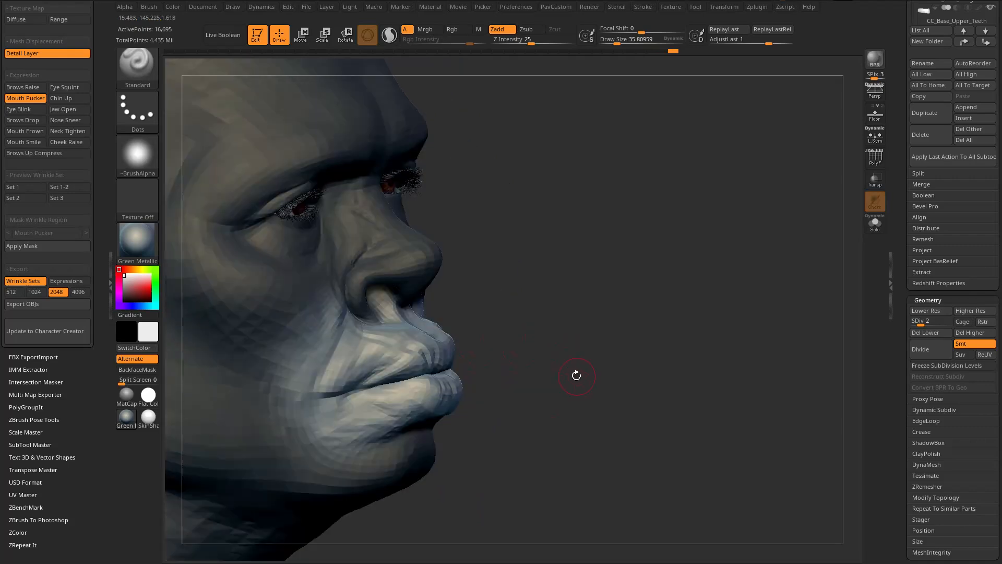
Step: Cut the crease beside and beneath the lower lip with the Dam_Standard brush at draw size about 76
{"action": "key", "text": "b"}
{"action": "key", "text": "d"}
{"action": "key", "text": "s"}
{"action": "left_click_drag", "start_coordinate": [507, 384], "coordinate": [395, 411]}
{"action": "mouse_move", "coordinate": [590, 376]}
{"action": "left_mouse_down"}
{"action": "mouse_move", "coordinate": [687, 349]}
{"action": "mouse_move", "coordinate": [557, 329]}
{"action": "left_mouse_up"}
{"action": "left_click_drag", "start_coordinate": [444, 422], "coordinate": [470, 369]}
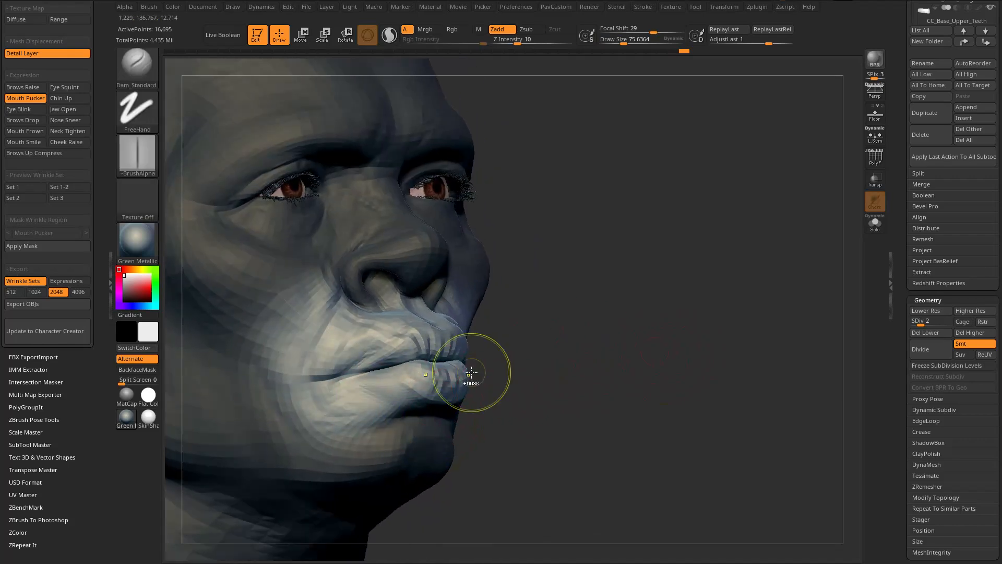
Step: Set the Smooth brush's Z Intensity to 26 and soften the creases on the lower lip
{"action": "left_click", "coordinate": [533, 41], "text": "shift"}
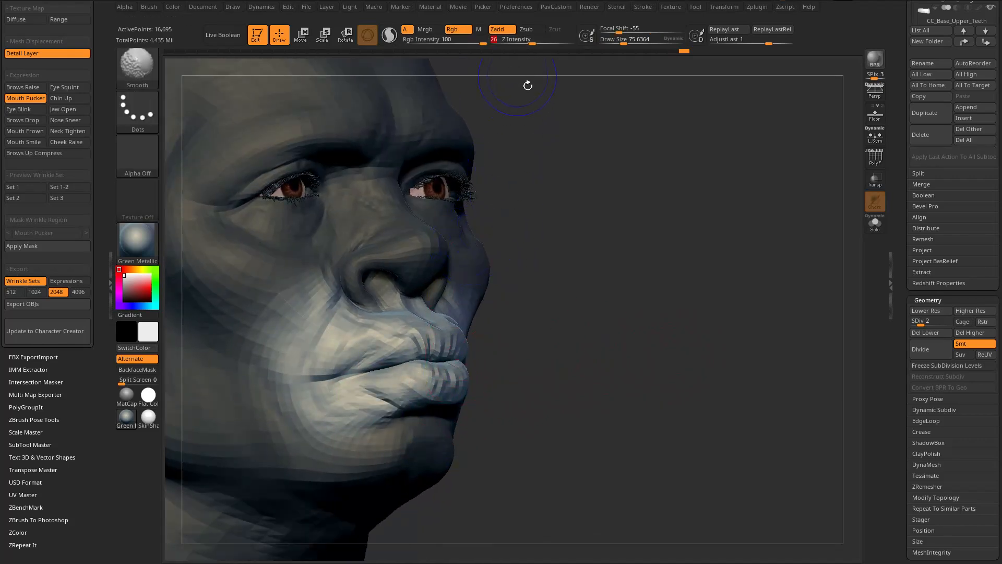
{"action": "left_click_drag", "start_coordinate": [528, 173], "coordinate": [548, 214]}
{"action": "left_click_drag", "start_coordinate": [410, 385], "coordinate": [454, 392], "text": "shift"}
{"action": "left_click_drag", "start_coordinate": [579, 360], "coordinate": [679, 355]}
{"action": "left_click_drag", "start_coordinate": [426, 384], "coordinate": [422, 391]}
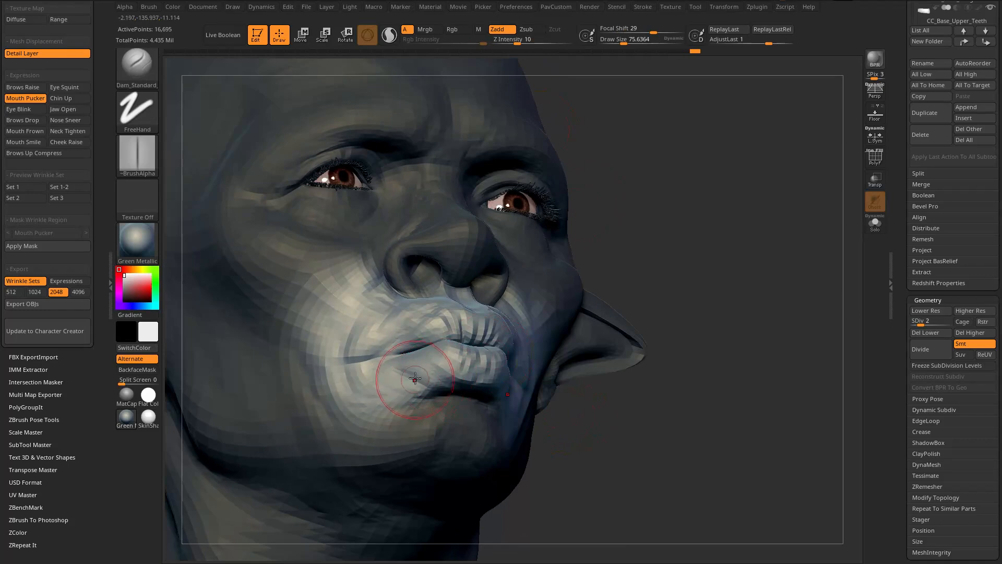
Step: Clear the mask and refine the pursed lips with the Standard brush, finishing in a front view of the head
{"action": "mouse_move", "coordinate": [702, 309]}
{"action": "left_mouse_down"}
{"action": "mouse_move", "coordinate": [598, 311]}
{"action": "mouse_move", "coordinate": [640, 328]}
{"action": "mouse_move", "coordinate": [503, 351]}
{"action": "left_mouse_up"}
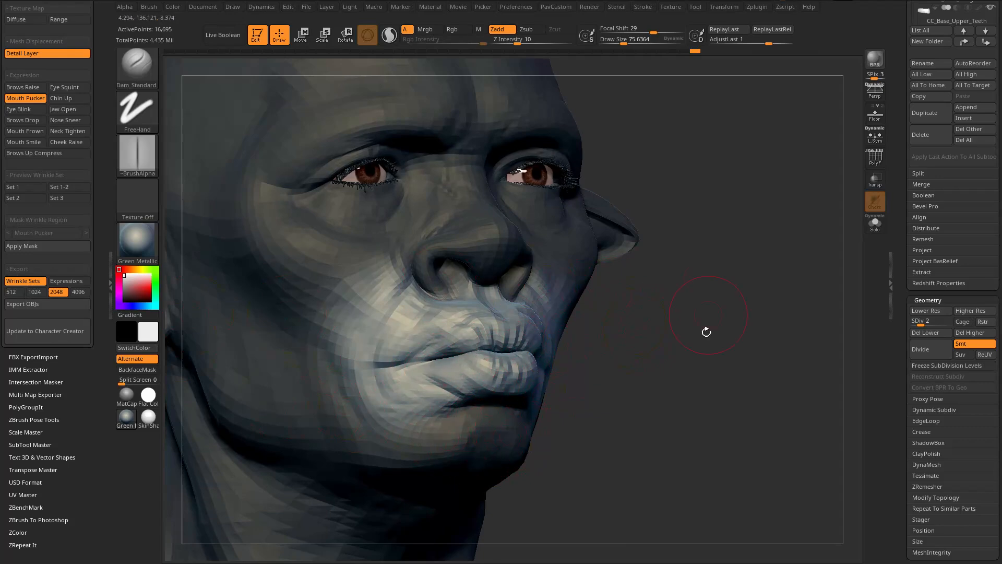
{"action": "mouse_move", "coordinate": [712, 284]}
{"action": "left_mouse_down"}
{"action": "mouse_move", "coordinate": [705, 359]}
{"action": "mouse_move", "coordinate": [712, 285]}
{"action": "left_mouse_up"}
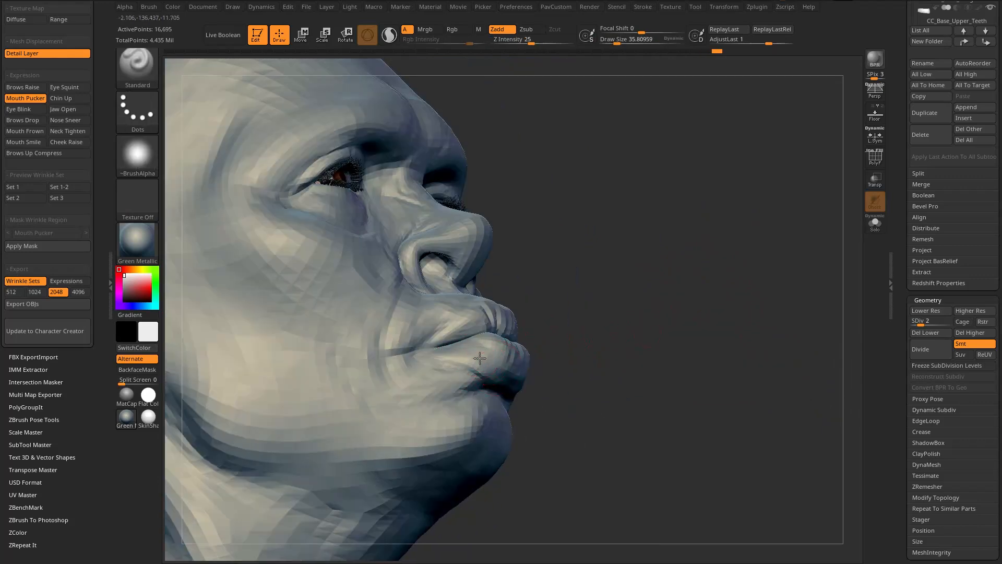
{"action": "mouse_move", "coordinate": [587, 358]}
{"action": "left_mouse_down"}
{"action": "mouse_move", "coordinate": [517, 359]}
{"action": "mouse_move", "coordinate": [646, 340]}
{"action": "mouse_move", "coordinate": [647, 323]}
{"action": "mouse_move", "coordinate": [649, 331]}
{"action": "mouse_move", "coordinate": [611, 291]}
{"action": "mouse_move", "coordinate": [516, 373]}
{"action": "left_mouse_up"}
{"action": "left_click_drag", "start_coordinate": [582, 368], "coordinate": [736, 387], "text": "shift"}
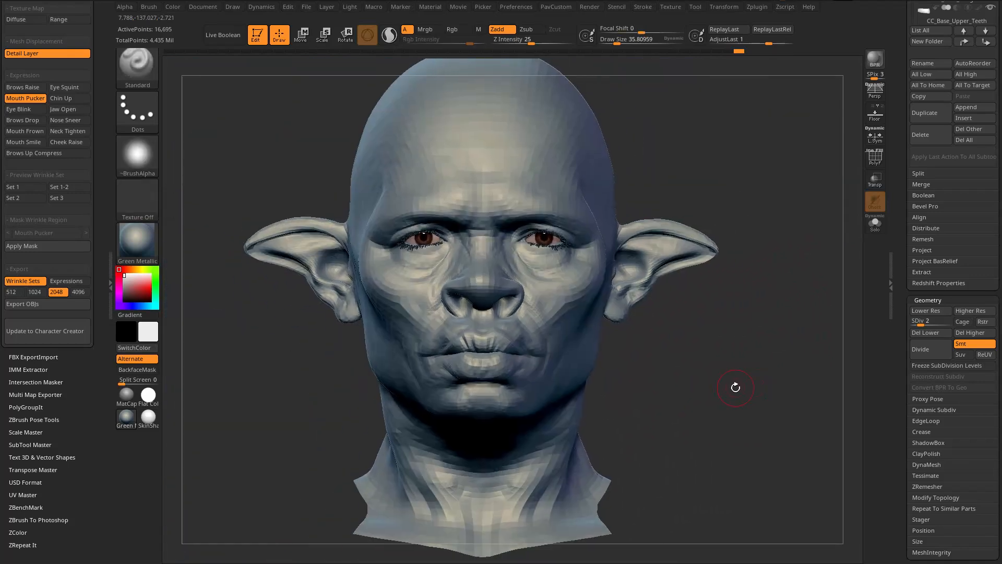
Step: Raise the head to subdivision level 6 and display the painted colours of CC_Base_SkinHead
{"action": "left_click_drag", "start_coordinate": [922, 323], "coordinate": [953, 321]}
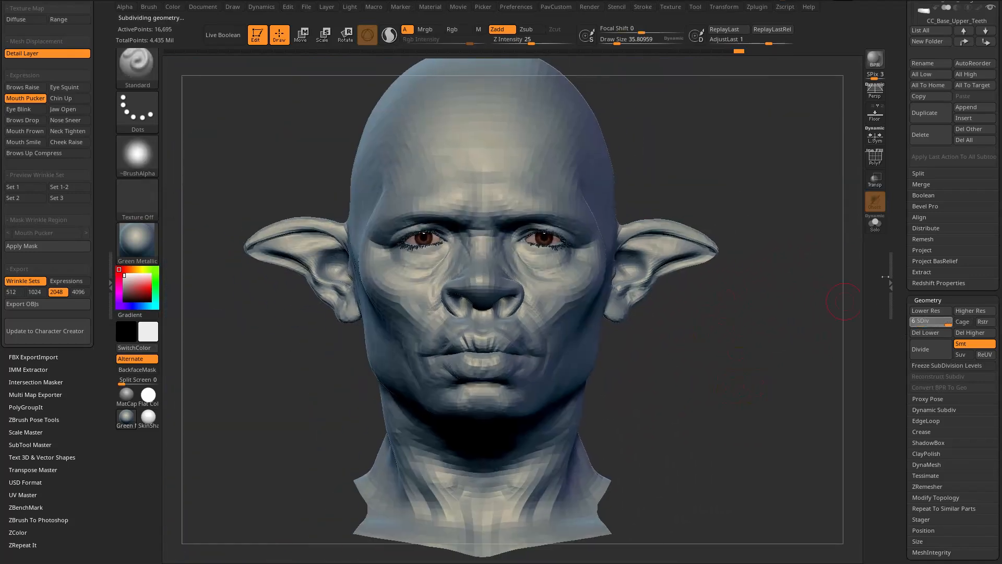
{"action": "left_click_drag", "start_coordinate": [903, 286], "coordinate": [904, 344]}
{"action": "left_click", "coordinate": [980, 316]}
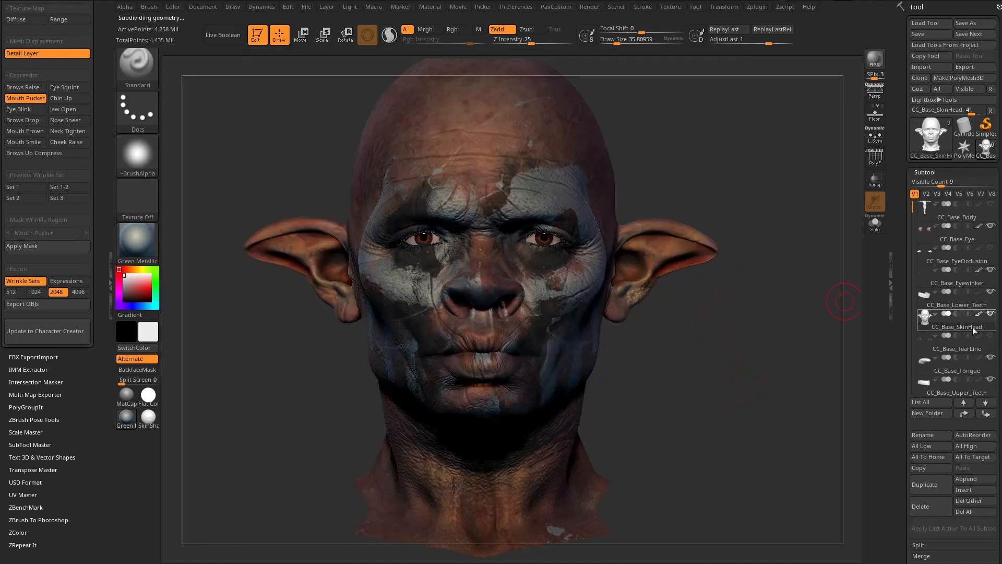
Step: Activate the Eye Blink expression and hide the head's painted colours to inspect the closed eyelids
{"action": "left_click", "coordinate": [20, 108]}
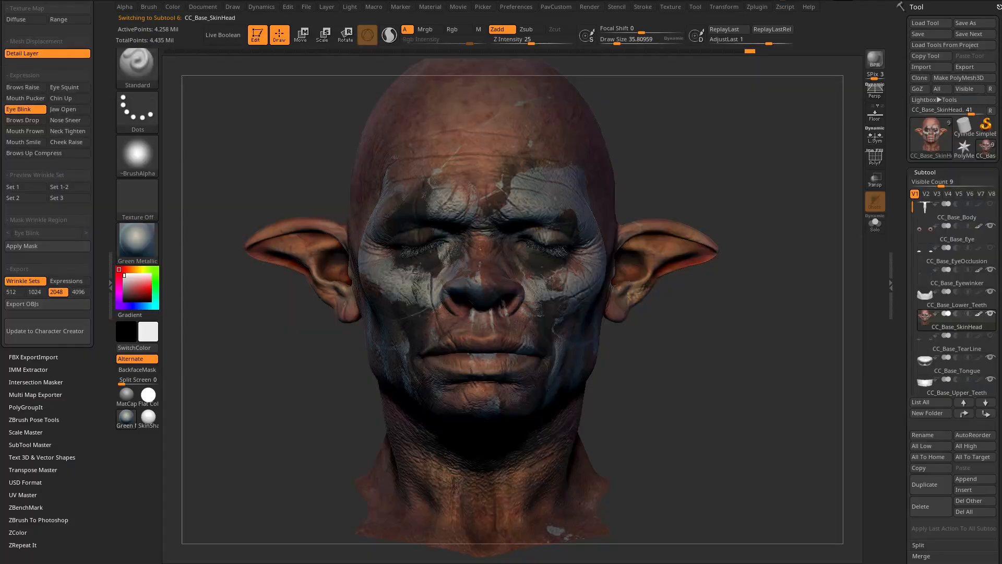
{"action": "left_click_drag", "start_coordinate": [623, 185], "coordinate": [750, 186]}
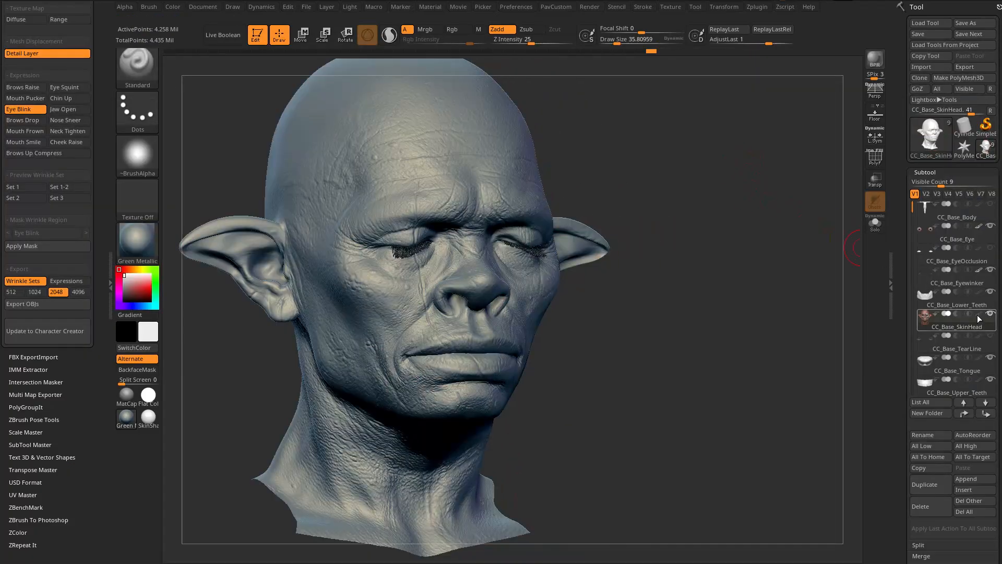
{"action": "left_click_drag", "start_coordinate": [754, 337], "coordinate": [755, 180]}
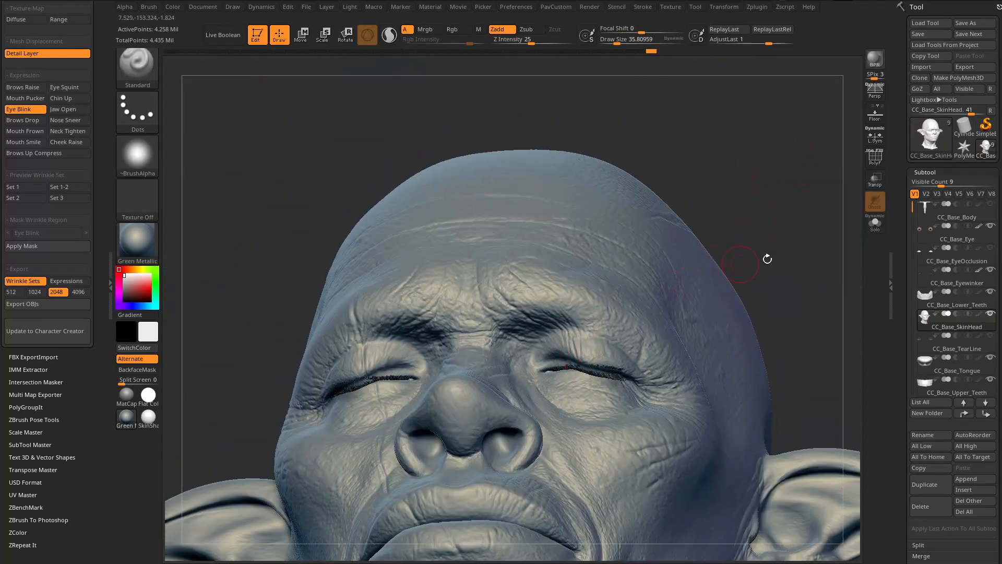
{"action": "left_click_drag", "start_coordinate": [799, 219], "coordinate": [731, 230]}
{"action": "right_click_drag", "start_coordinate": [635, 279], "coordinate": [627, 303]}
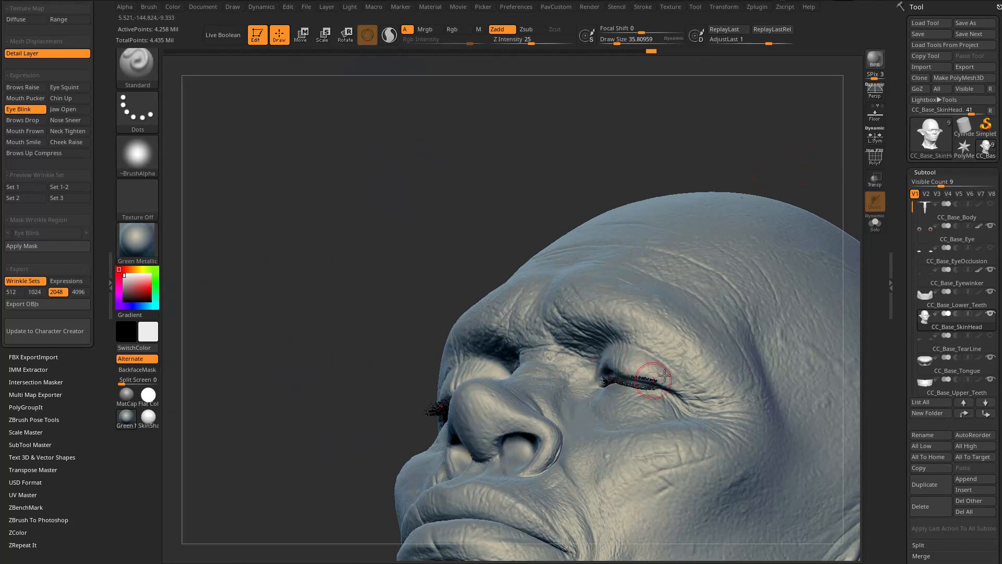
{"action": "left_click_drag", "start_coordinate": [716, 164], "coordinate": [723, 189]}
{"action": "left_click_drag", "start_coordinate": [659, 319], "coordinate": [718, 312]}
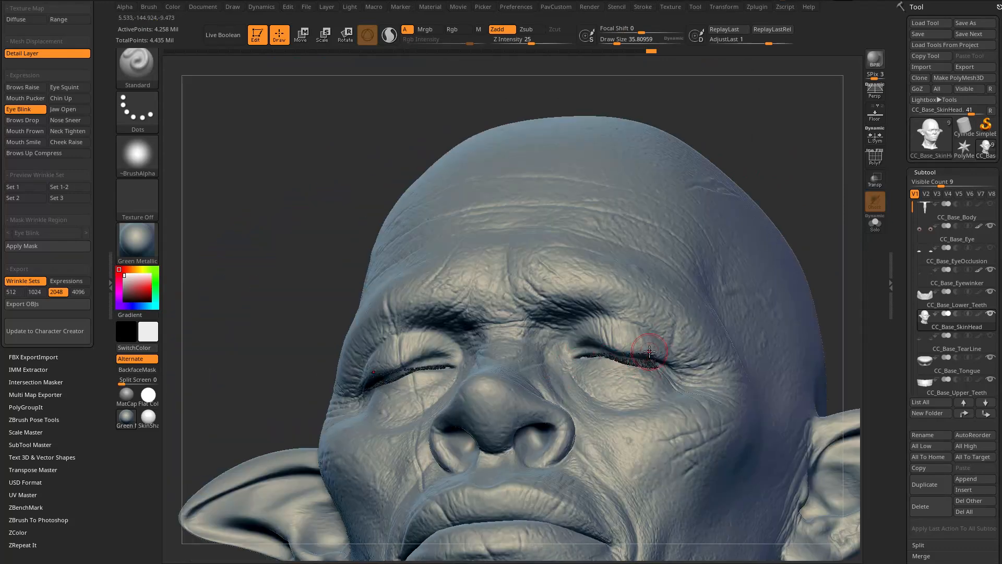
{"action": "left_click_drag", "start_coordinate": [736, 144], "coordinate": [828, 157]}
Step: Lower the head to subdivision level 1, smooth the closed upper eyelid and display the polygon wireframe
{"action": "mouse_move", "coordinate": [930, 423]}
{"action": "left_mouse_down"}
{"action": "mouse_move", "coordinate": [932, 182]}
{"action": "mouse_move", "coordinate": [914, 204]}
{"action": "left_mouse_up"}
{"action": "left_click_drag", "start_coordinate": [822, 231], "coordinate": [800, 228]}
{"action": "left_click_drag", "start_coordinate": [604, 334], "coordinate": [616, 342], "text": "shift"}
{"action": "left_click_drag", "start_coordinate": [810, 246], "coordinate": [801, 263]}
{"action": "left_click", "coordinate": [875, 157]}
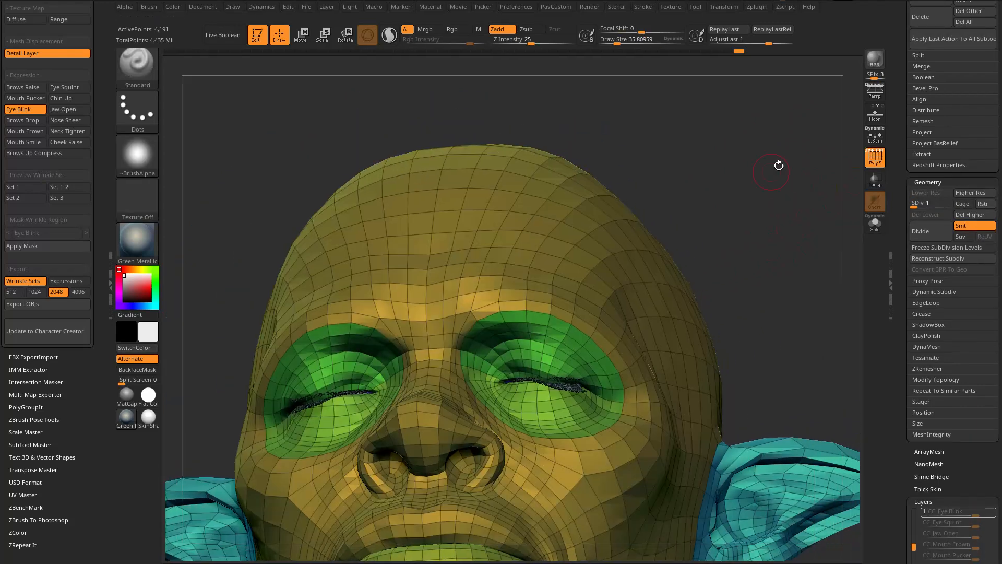
Step: Smooth the base-level polygons of the upper eyelid just above the outer lash line
{"action": "left_click_drag", "start_coordinate": [832, 179], "coordinate": [799, 230], "text": "alt"}
{"action": "mouse_move", "coordinate": [551, 372]}
{"action": "left_mouse_down", "text": "shift"}
{"action": "mouse_move", "coordinate": [571, 372]}
{"action": "mouse_move", "coordinate": [555, 370]}
{"action": "left_mouse_up", "text": "shift"}
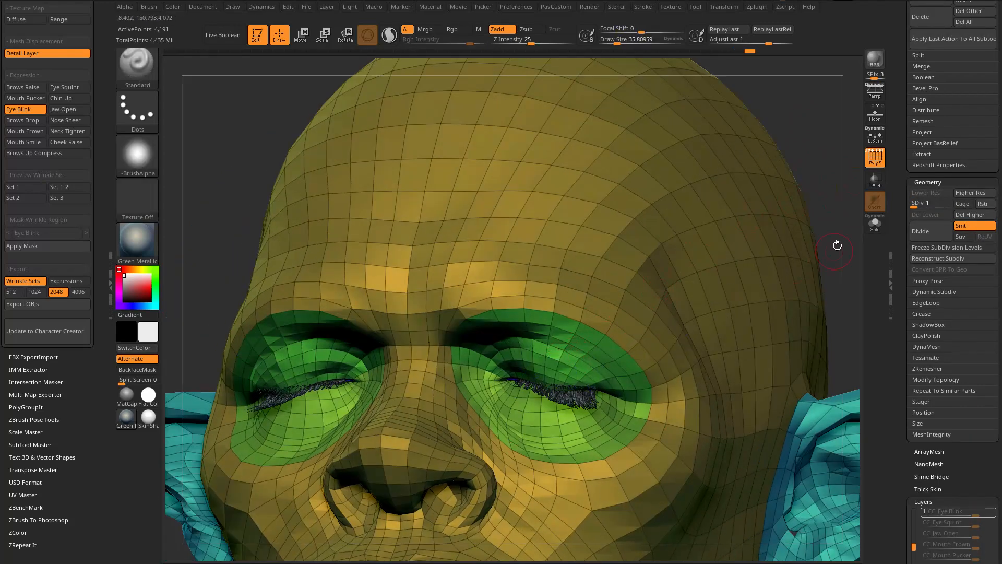
{"action": "left_click_drag", "start_coordinate": [832, 235], "coordinate": [731, 248]}
{"action": "left_click_drag", "start_coordinate": [525, 370], "coordinate": [581, 383], "text": "shift"}
{"action": "left_click_drag", "start_coordinate": [801, 297], "coordinate": [681, 311]}
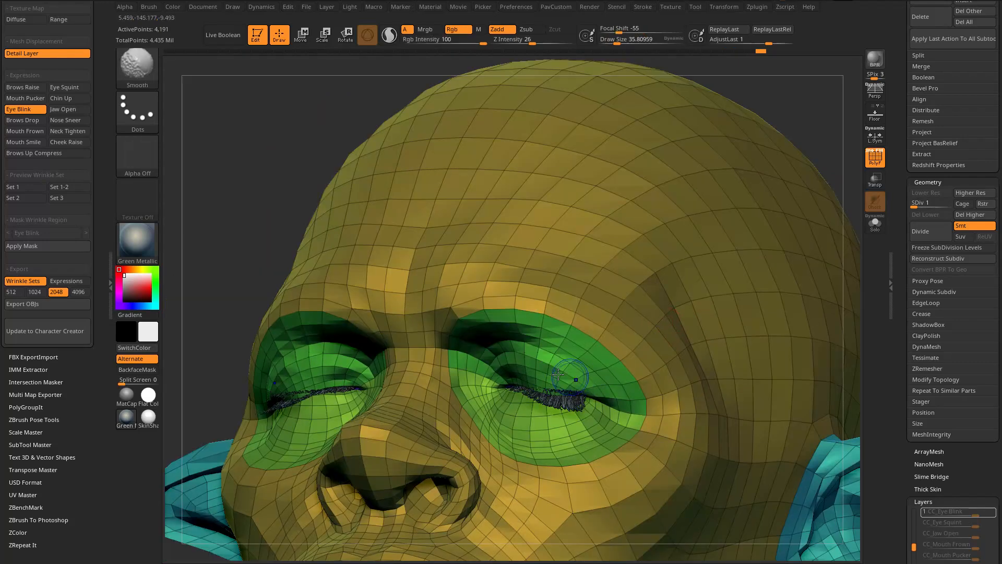
{"action": "left_click_drag", "start_coordinate": [570, 377], "coordinate": [583, 379], "text": "shift"}
Step: Even out the middle of the closed upper eyelid and its fold with the Smooth brush
{"action": "left_click_drag", "start_coordinate": [819, 115], "coordinate": [883, 125]}
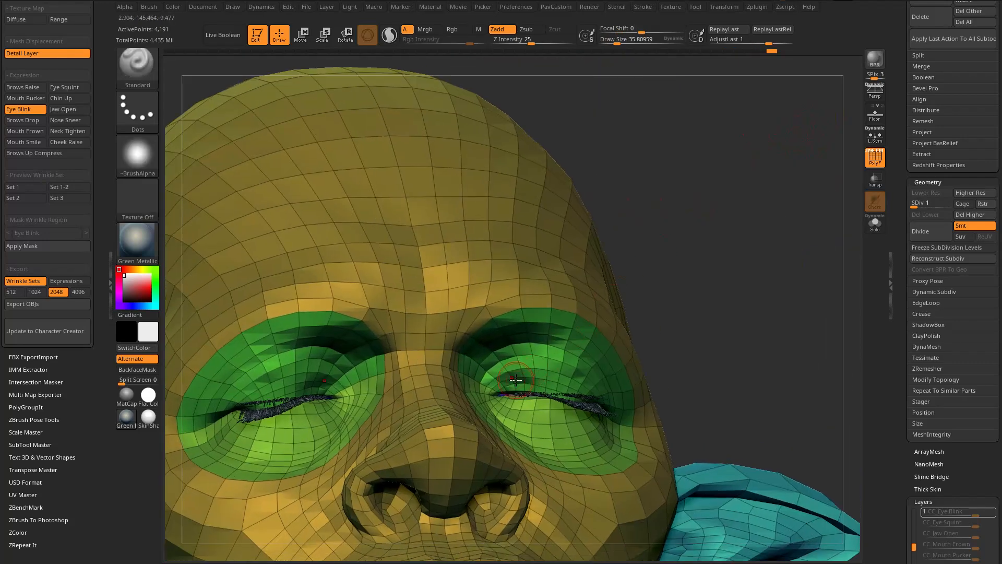
{"action": "left_click_drag", "start_coordinate": [772, 162], "coordinate": [723, 201]}
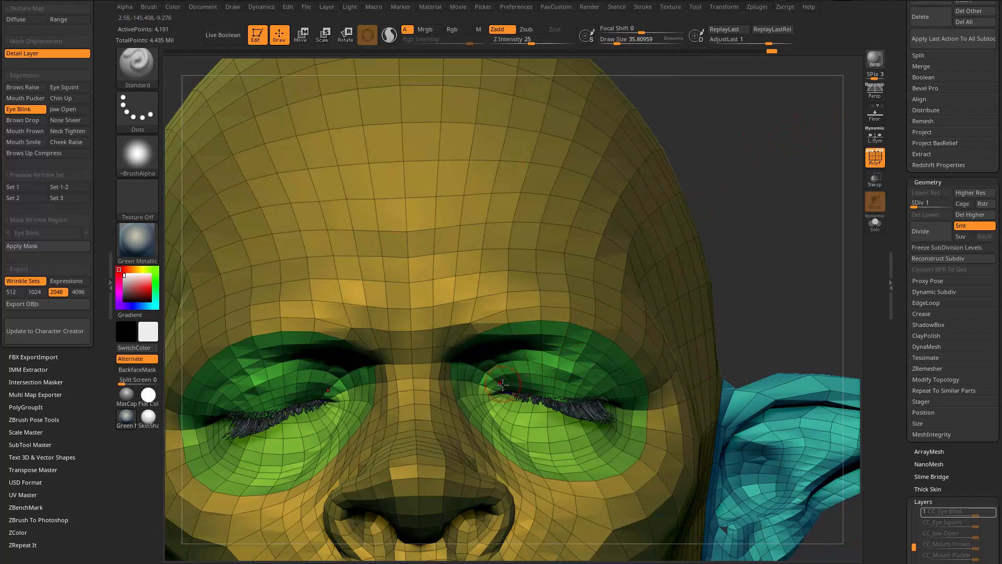
{"action": "left_click_drag", "start_coordinate": [556, 382], "coordinate": [571, 384], "text": "shift"}
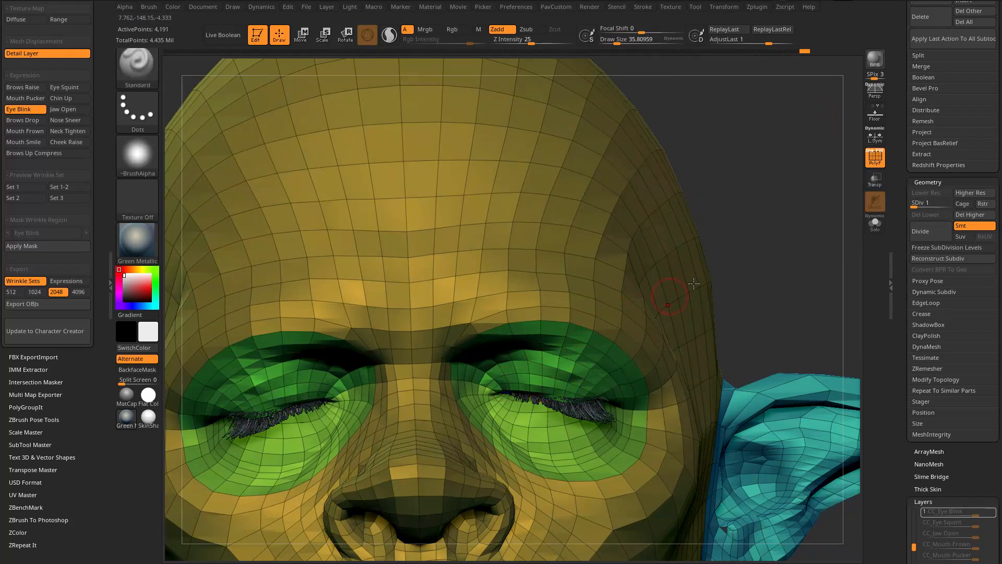
{"action": "left_click_drag", "start_coordinate": [762, 250], "coordinate": [738, 224]}
{"action": "left_click_drag", "start_coordinate": [561, 378], "coordinate": [544, 382], "text": "shift"}
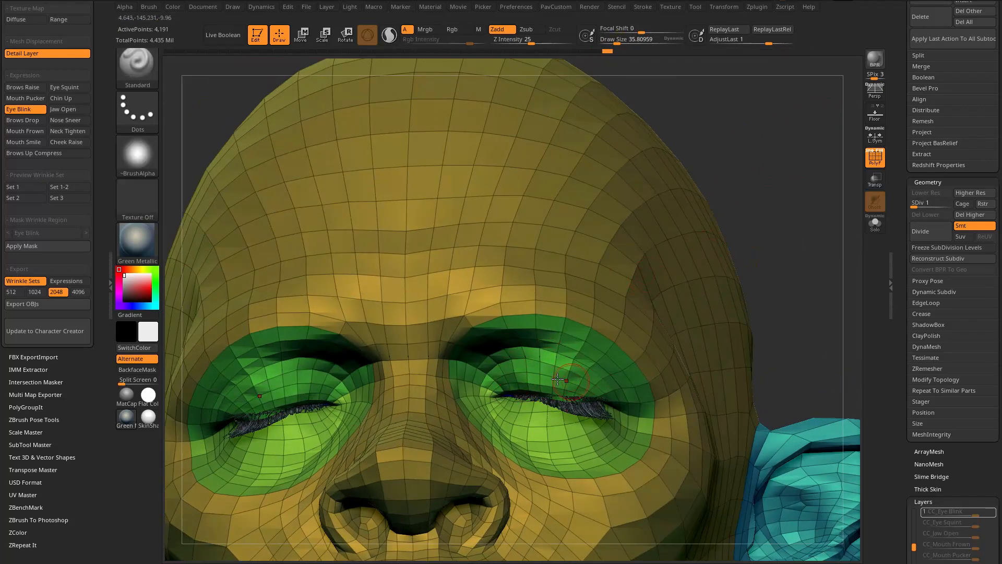
{"action": "left_click_drag", "start_coordinate": [795, 252], "coordinate": [734, 230]}
{"action": "left_click_drag", "start_coordinate": [567, 380], "coordinate": [550, 383], "text": "shift"}
Step: Relax the outer upper eyelid and sculpt along the lash line with the Standard brush at draw size about 46
{"action": "left_click_drag", "start_coordinate": [812, 115], "coordinate": [862, 126]}
{"action": "left_click_drag", "start_coordinate": [561, 379], "coordinate": [577, 382], "text": "shift"}
{"action": "mouse_move", "coordinate": [757, 259]}
{"action": "left_mouse_down", "text": "alt"}
{"action": "mouse_move", "coordinate": [773, 256]}
{"action": "mouse_move", "coordinate": [744, 237]}
{"action": "mouse_move", "coordinate": [781, 253]}
{"action": "left_mouse_up", "text": "alt"}
{"action": "key", "text": "shift"}
{"action": "key", "text": "s"}
{"action": "left_click_drag", "start_coordinate": [529, 384], "coordinate": [604, 395]}
Step: Raise the head to subdivision level 2, and hide the wireframe and the CC_Base_Eyewinker eyelashes
{"action": "mouse_move", "coordinate": [838, 238]}
{"action": "left_mouse_down"}
{"action": "mouse_move", "coordinate": [768, 187]}
{"action": "mouse_move", "coordinate": [806, 186]}
{"action": "mouse_move", "coordinate": [782, 199]}
{"action": "mouse_move", "coordinate": [725, 275]}
{"action": "mouse_move", "coordinate": [780, 259]}
{"action": "left_mouse_up"}
{"action": "key", "text": "shift+f"}
{"action": "left_click_drag", "start_coordinate": [898, 226], "coordinate": [898, 347]}
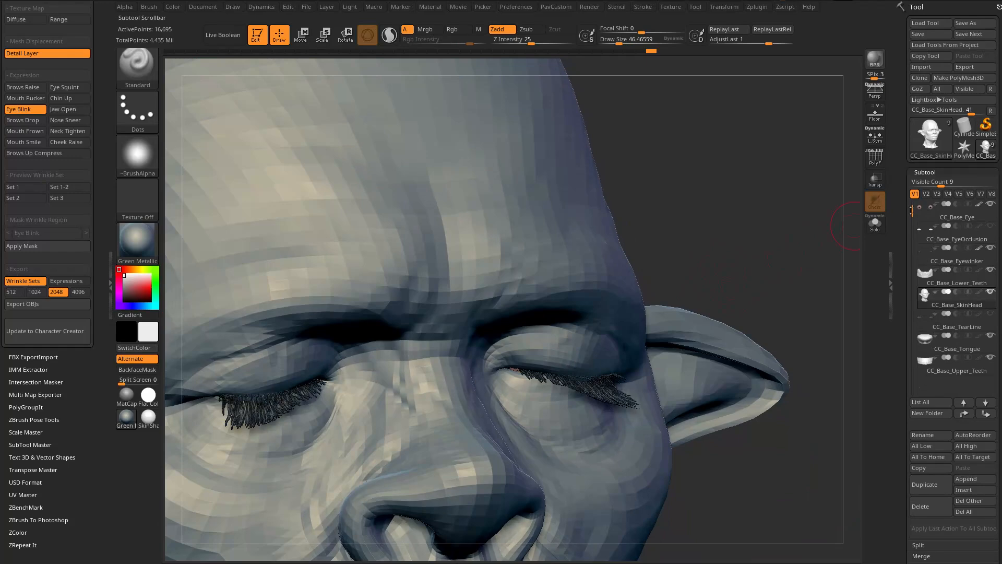
{"action": "left_click", "coordinate": [991, 271]}
Step: Isolate the upper eyelid polygroup and mask everything on the head except the upper eyelids
{"action": "mouse_move", "coordinate": [784, 274]}
{"action": "left_mouse_down"}
{"action": "mouse_move", "coordinate": [582, 357]}
{"action": "mouse_move", "coordinate": [609, 308]}
{"action": "mouse_move", "coordinate": [598, 376]}
{"action": "mouse_move", "coordinate": [584, 381]}
{"action": "mouse_move", "coordinate": [619, 391]}
{"action": "left_mouse_up"}
{"action": "right_click_drag", "start_coordinate": [611, 377], "coordinate": [586, 400], "text": "shift"}
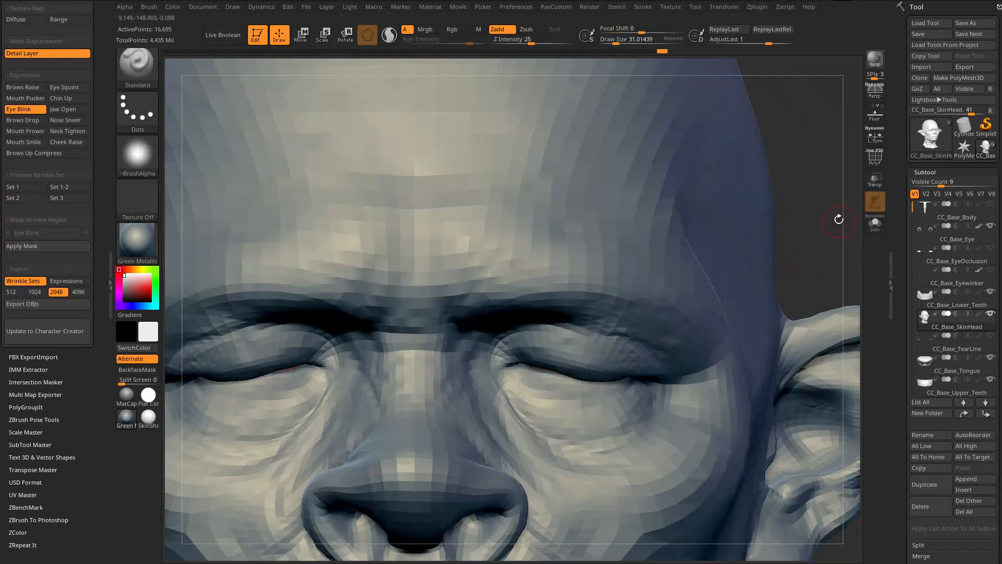
{"action": "left_click_drag", "start_coordinate": [837, 222], "coordinate": [868, 249]}
{"action": "left_click", "coordinate": [579, 334], "text": "ctrl+shift"}
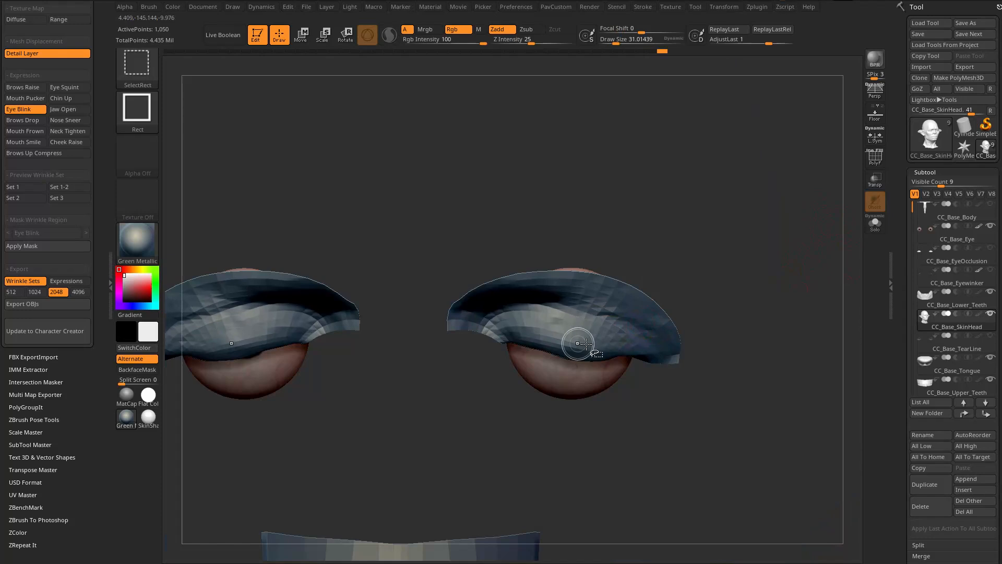
{"action": "left_click", "coordinate": [793, 245], "text": "ctrl"}
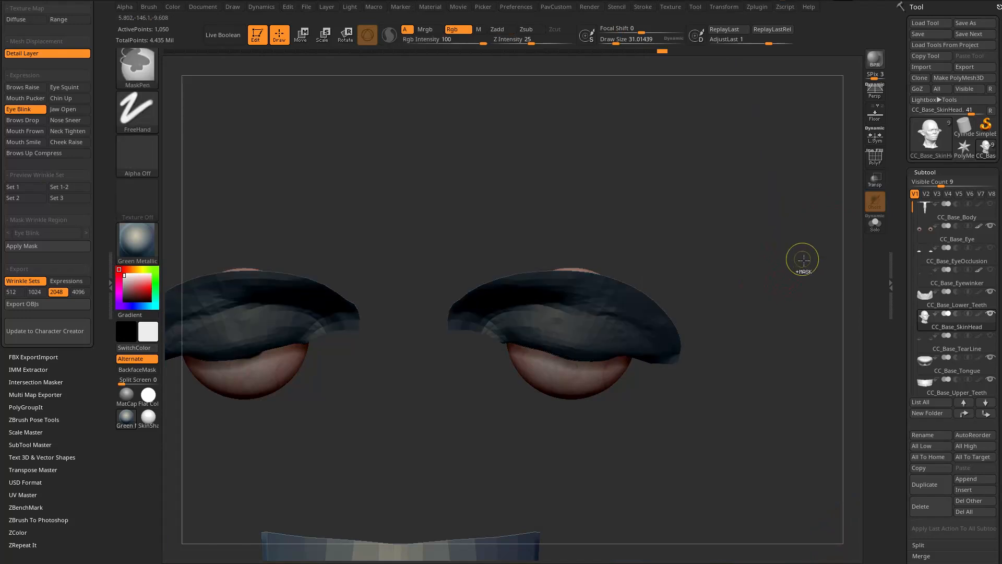
{"action": "left_click", "coordinate": [773, 236], "text": "ctrl+shift"}
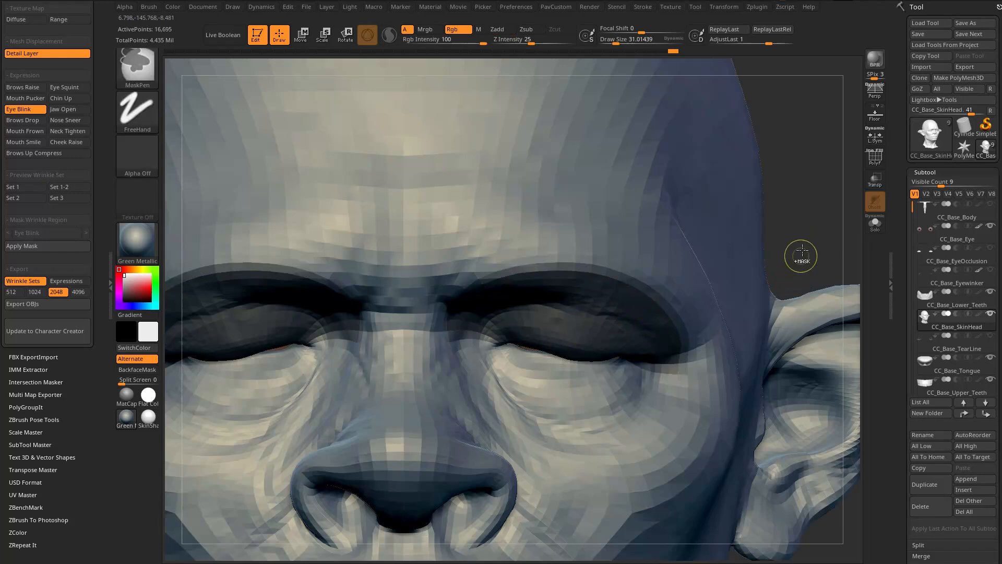
{"action": "left_click", "coordinate": [798, 255], "text": "ctrl"}
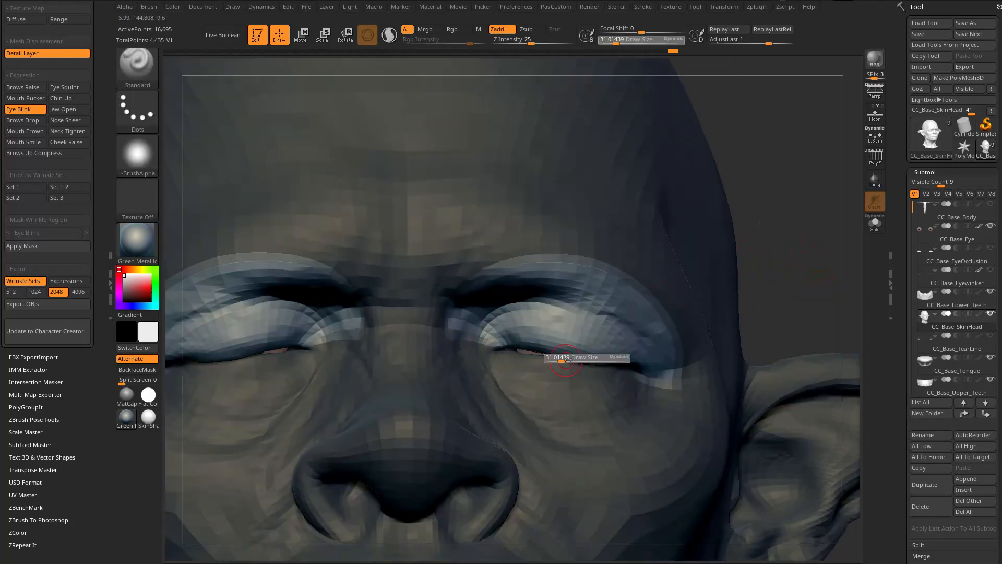
Step: Pull the edge of the closed upper eyelid into shape with the Move brush, reducing its draw size to about 55
{"action": "key", "text": "b"}
{"action": "key", "text": "m"}
{"action": "key", "text": "v"}
{"action": "left_click_drag", "start_coordinate": [529, 349], "coordinate": [530, 352]}
{"action": "right_click_drag", "start_coordinate": [540, 351], "coordinate": [459, 355]}
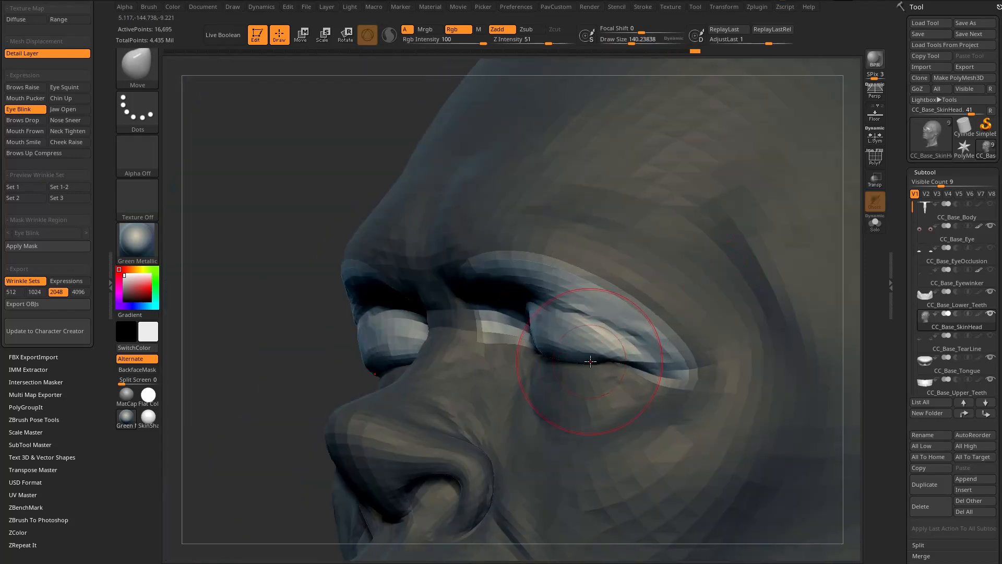
{"action": "key", "text": "s"}
{"action": "left_click_drag", "start_coordinate": [589, 353], "coordinate": [584, 353]}
{"action": "left_click_drag", "start_coordinate": [587, 353], "coordinate": [590, 358]}
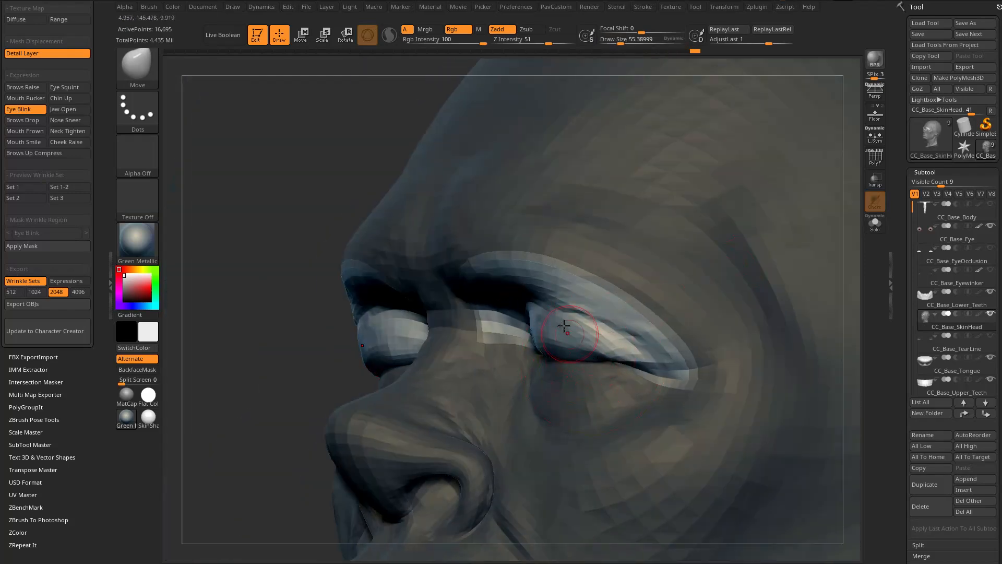
Step: Adjust the middle of the upper eyelid's lower edge using the Move brush at draw size about 91
{"action": "right_click_drag", "start_coordinate": [575, 342], "coordinate": [587, 308]}
{"action": "key", "text": "s"}
{"action": "left_click_drag", "start_coordinate": [594, 354], "coordinate": [497, 350]}
{"action": "right_click_drag", "start_coordinate": [702, 284], "coordinate": [669, 290]}
{"action": "key", "text": "s"}
{"action": "left_click_drag", "start_coordinate": [554, 360], "coordinate": [560, 361]}
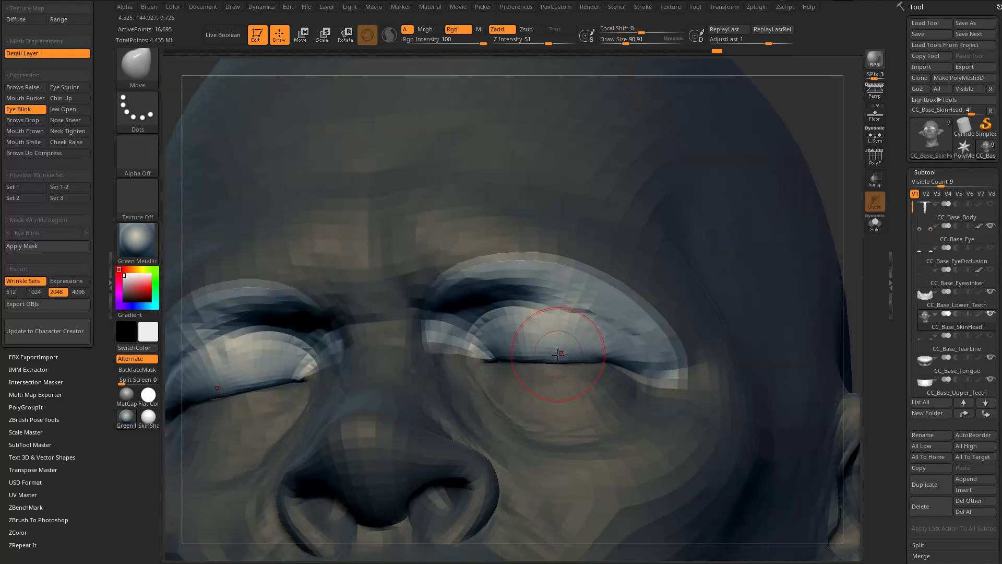
Step: Invert the mask and fit the lower eyelid edge against the upper lid with the Move brush at draw size about 99
{"action": "mouse_move", "coordinate": [836, 157]}
{"action": "left_mouse_down"}
{"action": "mouse_move", "coordinate": [768, 219]}
{"action": "mouse_move", "coordinate": [787, 190]}
{"action": "mouse_move", "coordinate": [772, 202]}
{"action": "mouse_move", "coordinate": [756, 254]}
{"action": "mouse_move", "coordinate": [743, 251]}
{"action": "left_mouse_up"}
{"action": "left_click", "coordinate": [797, 211], "text": "ctrl"}
{"action": "key", "text": "s"}
{"action": "key", "text": "s"}
{"action": "left_click_drag", "start_coordinate": [569, 371], "coordinate": [558, 374]}
{"action": "right_click_drag", "start_coordinate": [528, 341], "coordinate": [608, 313]}
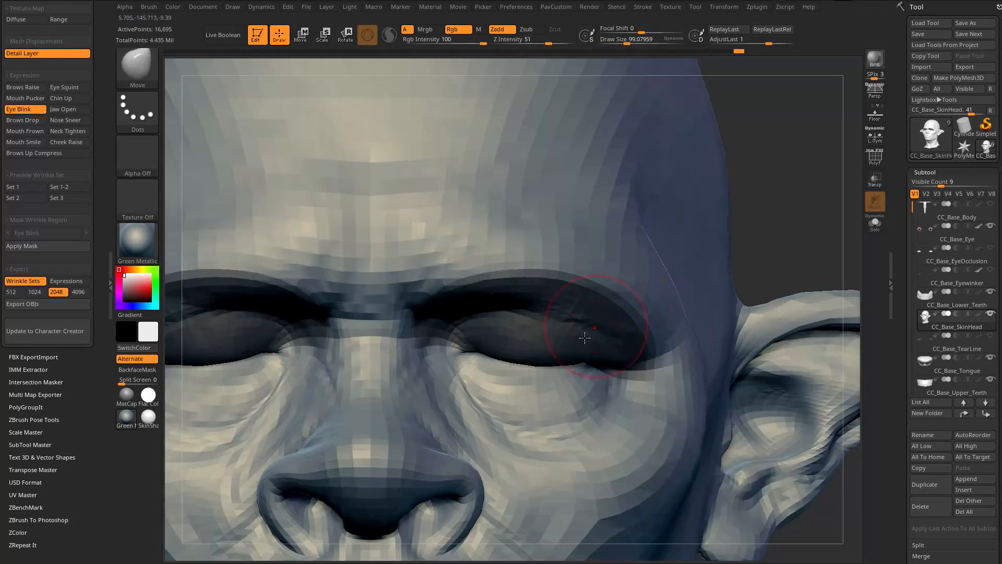
Step: Select the Standard brush, clear the mask, and smooth the upper eyelid at draw size about 24
{"action": "key", "text": "b"}
{"action": "key", "text": "s"}
{"action": "key", "text": "t"}
{"action": "mouse_move", "coordinate": [803, 222]}
{"action": "left_mouse_down", "text": "ctrl"}
{"action": "mouse_move", "coordinate": [836, 252]}
{"action": "mouse_move", "coordinate": [804, 151]}
{"action": "mouse_move", "coordinate": [765, 190]}
{"action": "mouse_move", "coordinate": [770, 234]}
{"action": "mouse_move", "coordinate": [752, 238]}
{"action": "left_mouse_up", "text": "ctrl"}
{"action": "key", "text": "shift"}
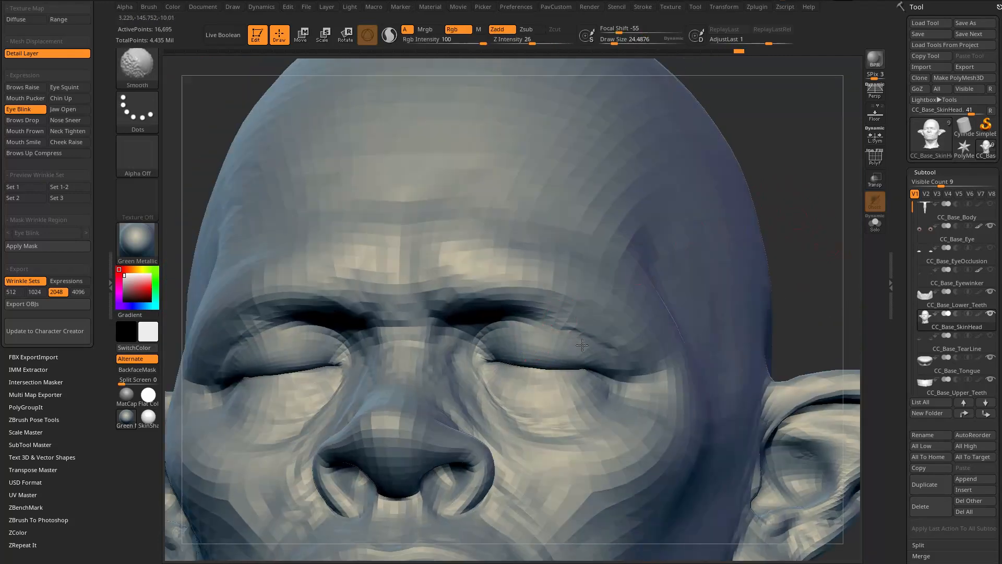
{"action": "left_click_drag", "start_coordinate": [562, 339], "coordinate": [548, 346], "text": "shift"}
Step: Smooth the closed upper eyelid at subdivision level 3, and raise the head to level 4 for further smoothing
{"action": "left_click_drag", "start_coordinate": [943, 529], "coordinate": [943, 372]}
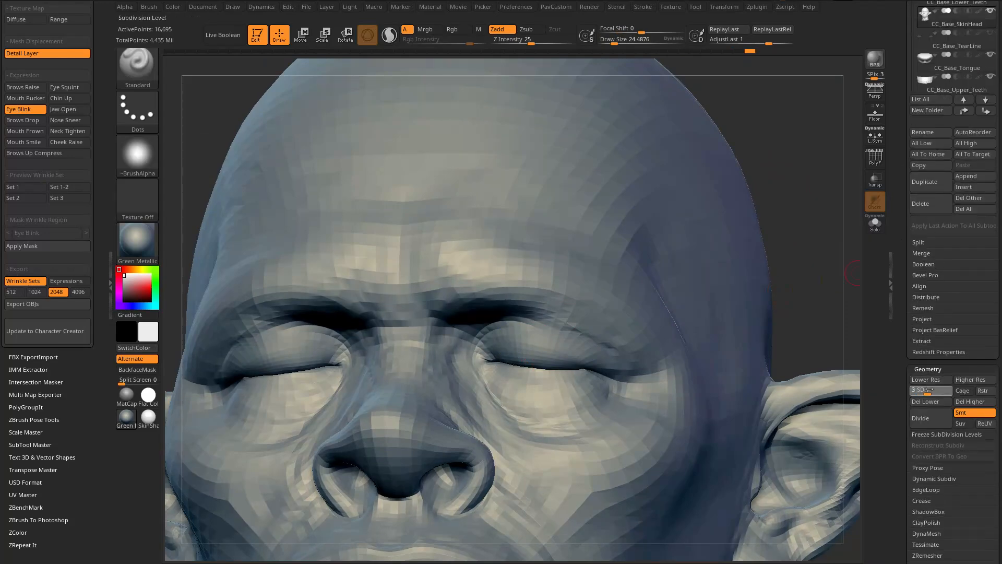
{"action": "left_click", "coordinate": [927, 390]}
{"action": "key", "text": "shift"}
{"action": "left_click_drag", "start_coordinate": [560, 345], "coordinate": [578, 347], "text": "shift"}
{"action": "left_click_drag", "start_coordinate": [779, 253], "coordinate": [812, 254]}
{"action": "left_click_drag", "start_coordinate": [496, 342], "coordinate": [535, 339], "text": "shift"}
{"action": "key", "text": "d"}
{"action": "key", "text": "shift"}
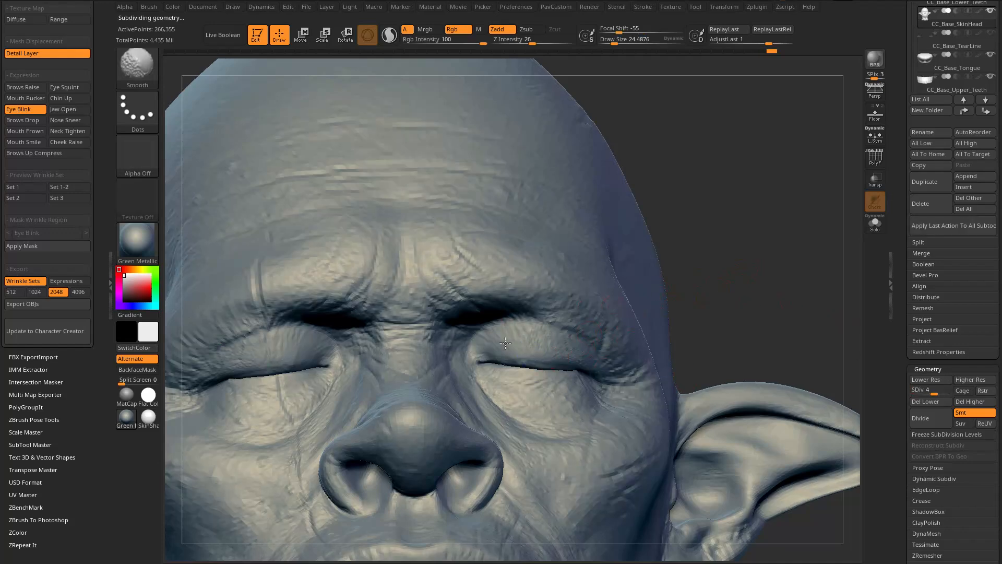
Step: Raise the head to subdivision level 6 and crease the outer lash line with Dam_Standard at draw size about 36
{"action": "left_click_drag", "start_coordinate": [706, 302], "coordinate": [840, 306]}
{"action": "left_click", "coordinate": [941, 390]}
{"action": "left_click_drag", "start_coordinate": [803, 236], "coordinate": [772, 229]}
{"action": "key", "text": "b"}
{"action": "key", "text": "d"}
{"action": "key", "text": "s"}
{"action": "key", "text": "s"}
{"action": "left_click_drag", "start_coordinate": [515, 346], "coordinate": [568, 340]}
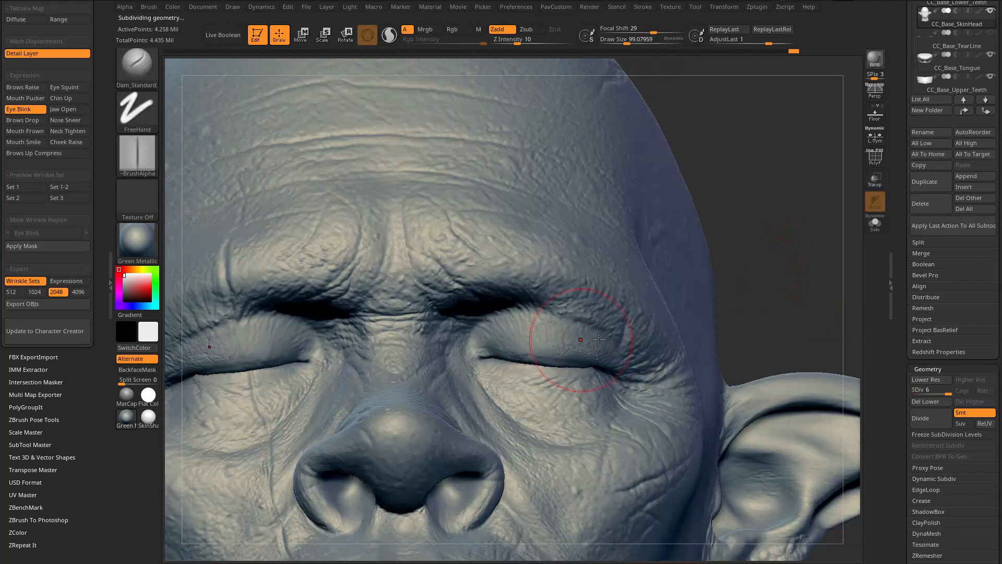
{"action": "left_click_drag", "start_coordinate": [787, 247], "coordinate": [588, 347]}
{"action": "left_click_drag", "start_coordinate": [851, 251], "coordinate": [830, 219]}
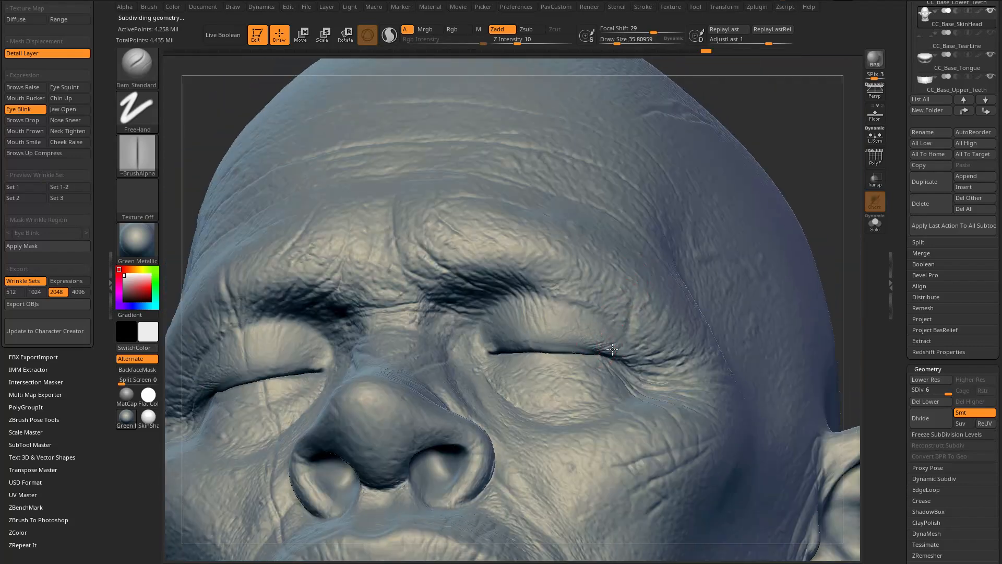
{"action": "left_click_drag", "start_coordinate": [609, 349], "coordinate": [613, 353]}
Step: Carve the inner lash line and refine the upper eyelid surface with Dam_Standard at draw size about 55
{"action": "left_click_drag", "start_coordinate": [762, 229], "coordinate": [814, 233]}
{"action": "key", "text": "s"}
{"action": "left_click_drag", "start_coordinate": [524, 352], "coordinate": [534, 353]}
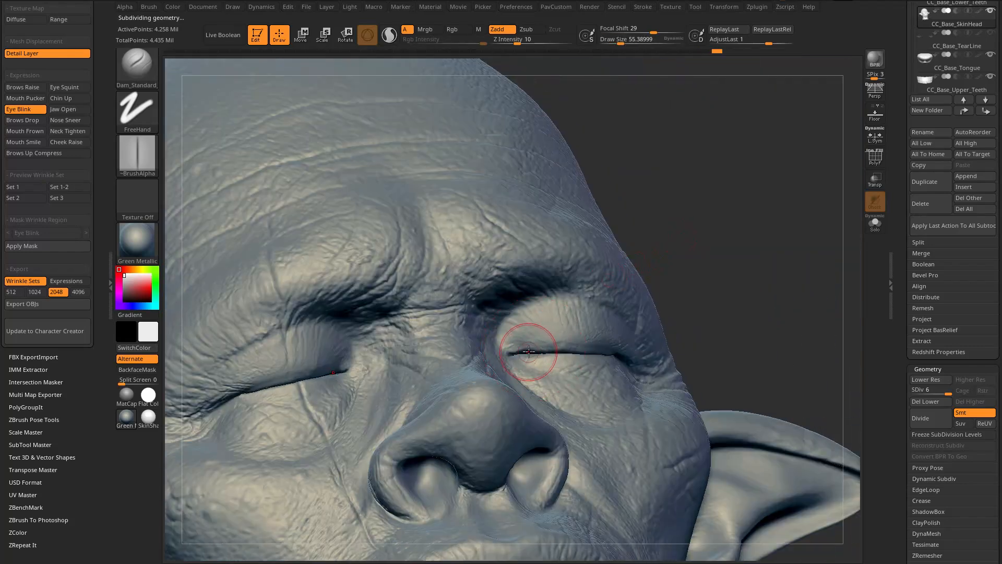
{"action": "left_click_drag", "start_coordinate": [677, 253], "coordinate": [674, 265]}
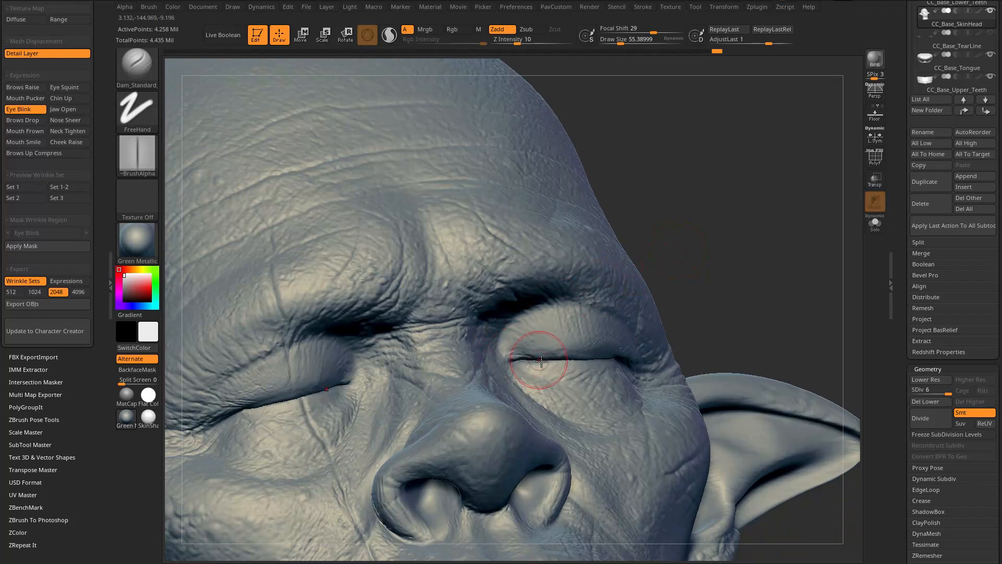
{"action": "left_click_drag", "start_coordinate": [748, 251], "coordinate": [693, 297]}
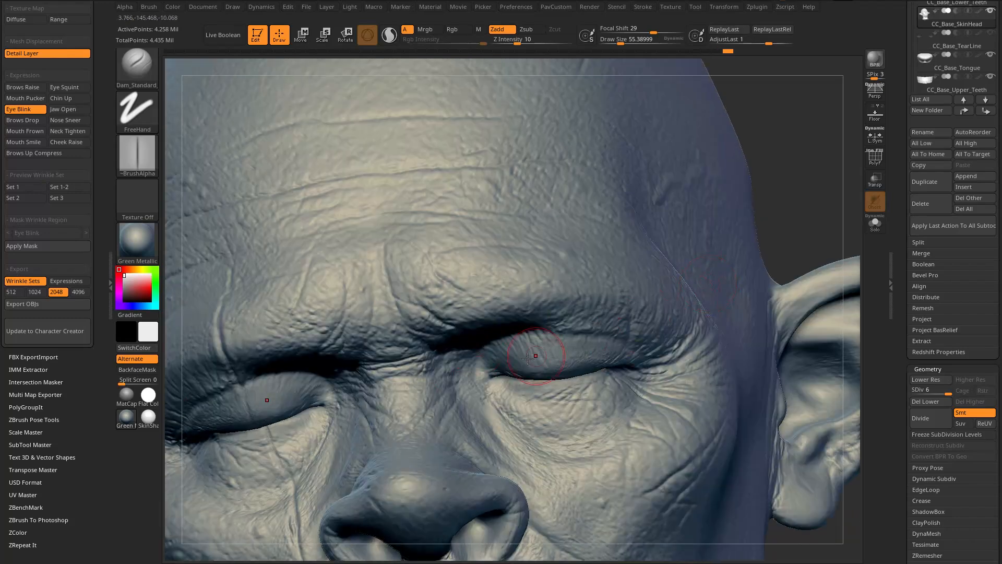
{"action": "left_click_drag", "start_coordinate": [778, 266], "coordinate": [725, 251]}
{"action": "left_click_drag", "start_coordinate": [546, 347], "coordinate": [555, 353], "text": "shift"}
{"action": "mouse_move", "coordinate": [736, 276]}
{"action": "left_mouse_down"}
{"action": "mouse_move", "coordinate": [757, 282]}
{"action": "mouse_move", "coordinate": [591, 348]}
{"action": "left_mouse_up"}
{"action": "mouse_move", "coordinate": [613, 272]}
{"action": "right_mouse_down"}
{"action": "mouse_move", "coordinate": [600, 264]}
{"action": "mouse_move", "coordinate": [583, 277]}
{"action": "right_mouse_up"}
{"action": "left_click_drag", "start_coordinate": [585, 292], "coordinate": [573, 299]}
{"action": "mouse_move", "coordinate": [573, 295]}
{"action": "right_mouse_down"}
{"action": "mouse_move", "coordinate": [565, 290]}
{"action": "mouse_move", "coordinate": [622, 266]}
{"action": "mouse_move", "coordinate": [593, 295]}
{"action": "mouse_move", "coordinate": [538, 275]}
{"action": "right_mouse_up"}
Step: Show the painted skin colours on CC_Base_SkinHead and check the closed eyes from the front
{"action": "mouse_move", "coordinate": [705, 226]}
{"action": "left_mouse_down"}
{"action": "mouse_move", "coordinate": [765, 262]}
{"action": "mouse_move", "coordinate": [797, 237]}
{"action": "mouse_move", "coordinate": [719, 277]}
{"action": "mouse_move", "coordinate": [814, 228]}
{"action": "left_mouse_up"}
{"action": "scroll", "coordinate": [932, 172], "scroll_direction": "up", "scroll_amount": 3}
{"action": "left_click", "coordinate": [979, 162]}
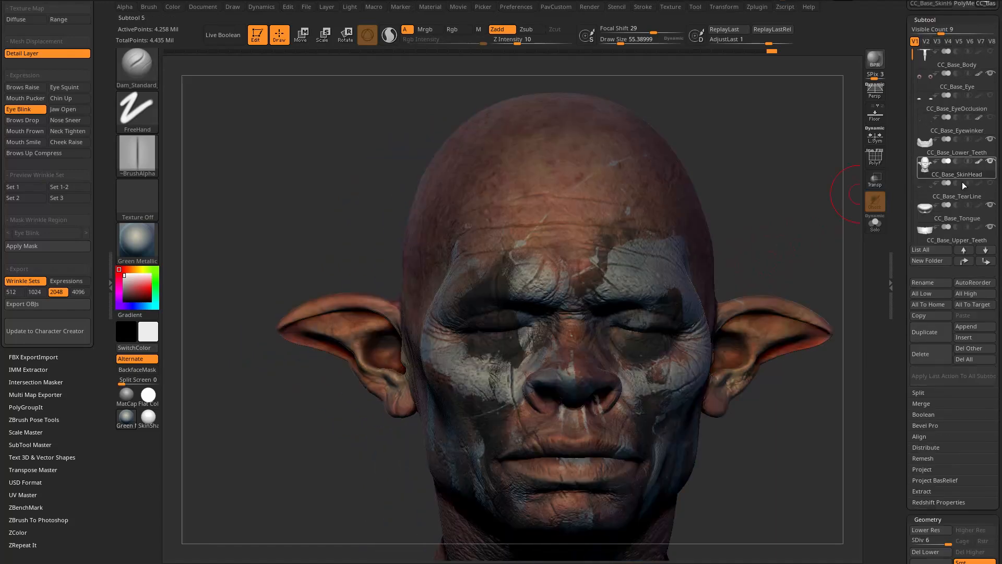
{"action": "left_click_drag", "start_coordinate": [823, 280], "coordinate": [744, 269]}
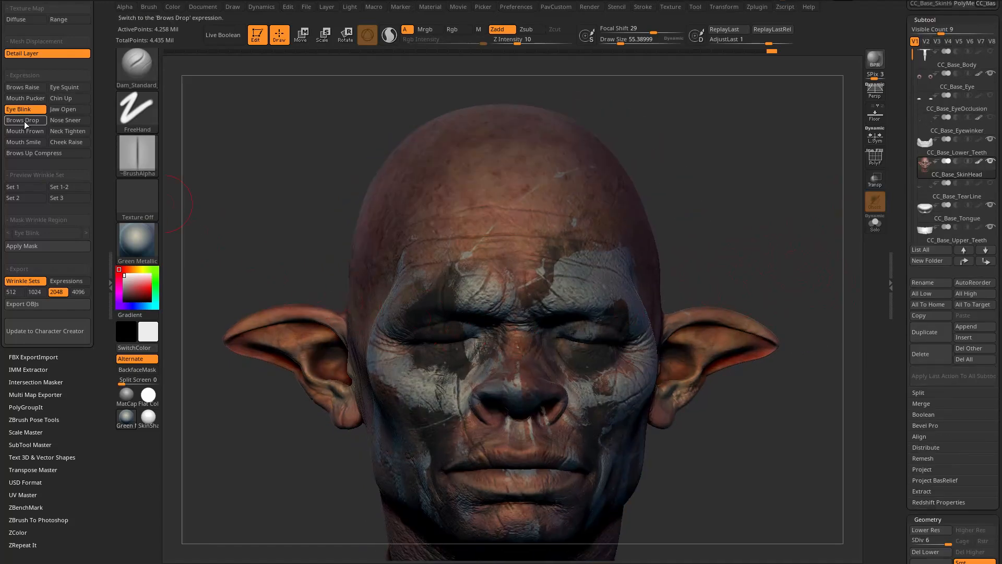
Step: Switch the head to the Jaw Open expression and update the eyes, teeth and tongue to match
{"action": "left_click", "coordinate": [61, 109]}
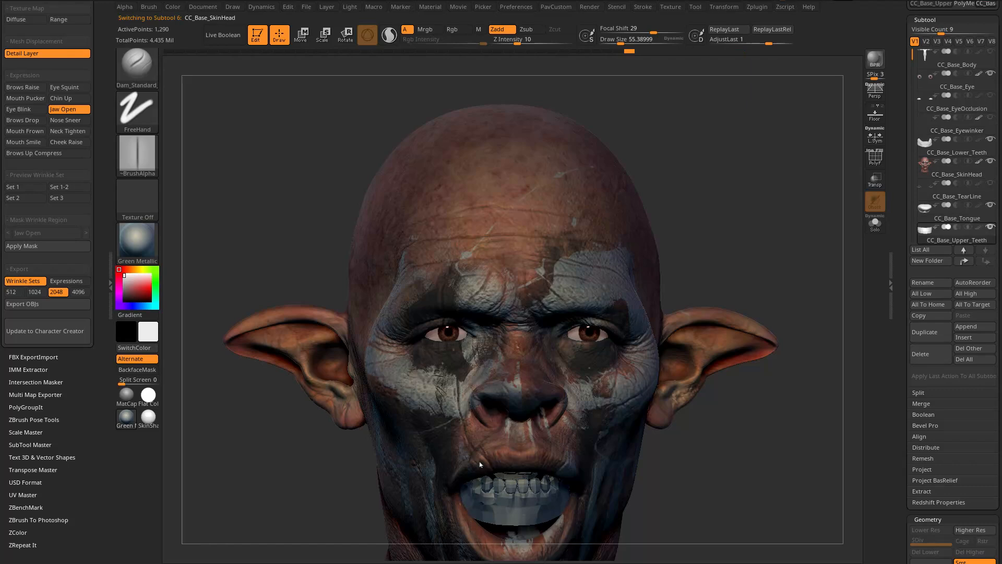
{"action": "left_click_drag", "start_coordinate": [736, 264], "coordinate": [759, 271]}
{"action": "left_click_drag", "start_coordinate": [583, 440], "coordinate": [658, 407]}
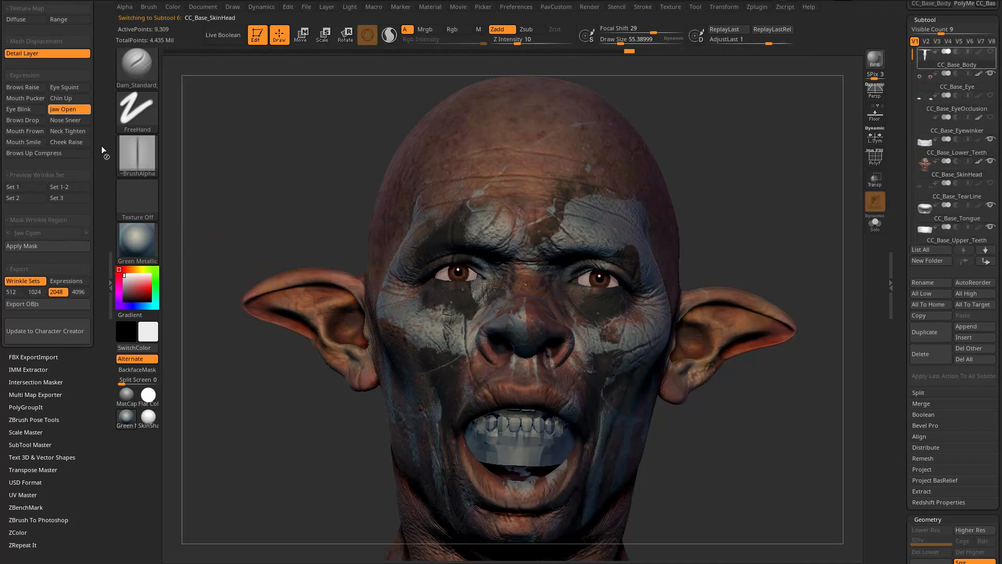
{"action": "scroll", "coordinate": [70, 94], "scroll_direction": "up", "scroll_amount": 4}
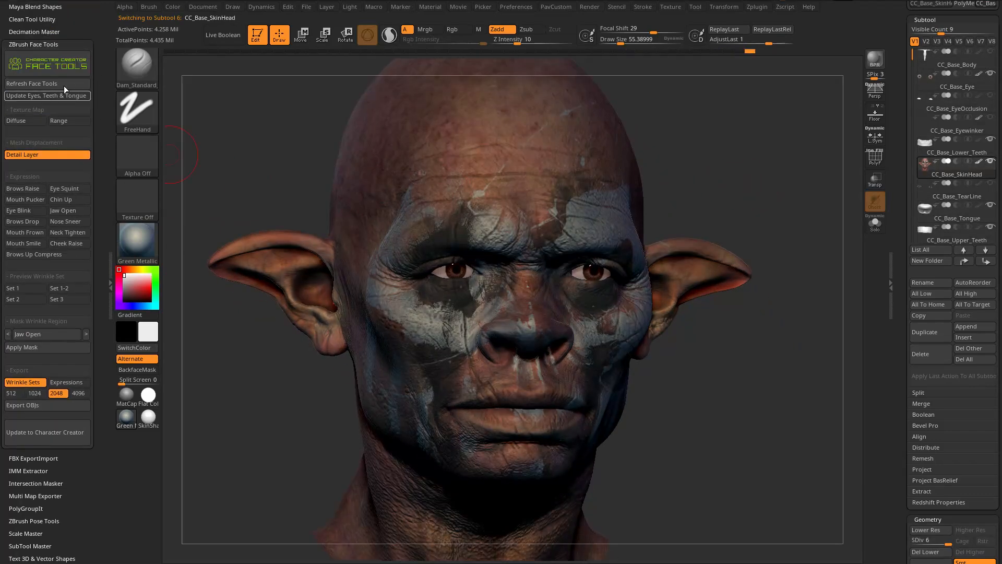
{"action": "left_click", "coordinate": [46, 95]}
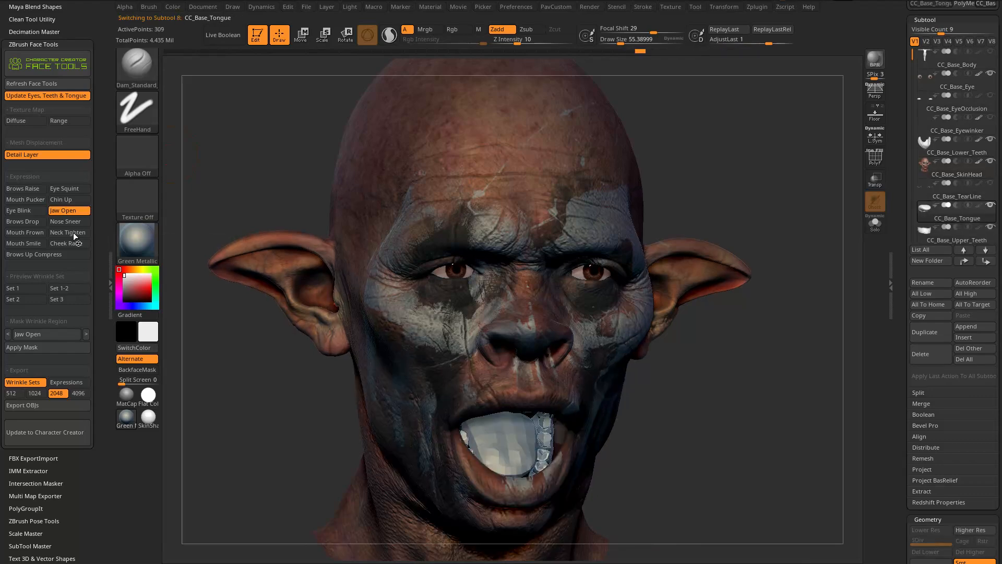
Step: Turn off the painted colours of CC_Base_SkinHead and examine the open jaw and neck from both sides
{"action": "mouse_move", "coordinate": [729, 419]}
{"action": "left_mouse_down", "text": "alt"}
{"action": "mouse_move", "coordinate": [725, 352]}
{"action": "mouse_move", "coordinate": [437, 459]}
{"action": "mouse_move", "coordinate": [663, 336]}
{"action": "mouse_move", "coordinate": [612, 349]}
{"action": "mouse_move", "coordinate": [678, 333]}
{"action": "mouse_move", "coordinate": [650, 339]}
{"action": "mouse_move", "coordinate": [780, 375]}
{"action": "mouse_move", "coordinate": [670, 500]}
{"action": "left_mouse_up", "text": "alt"}
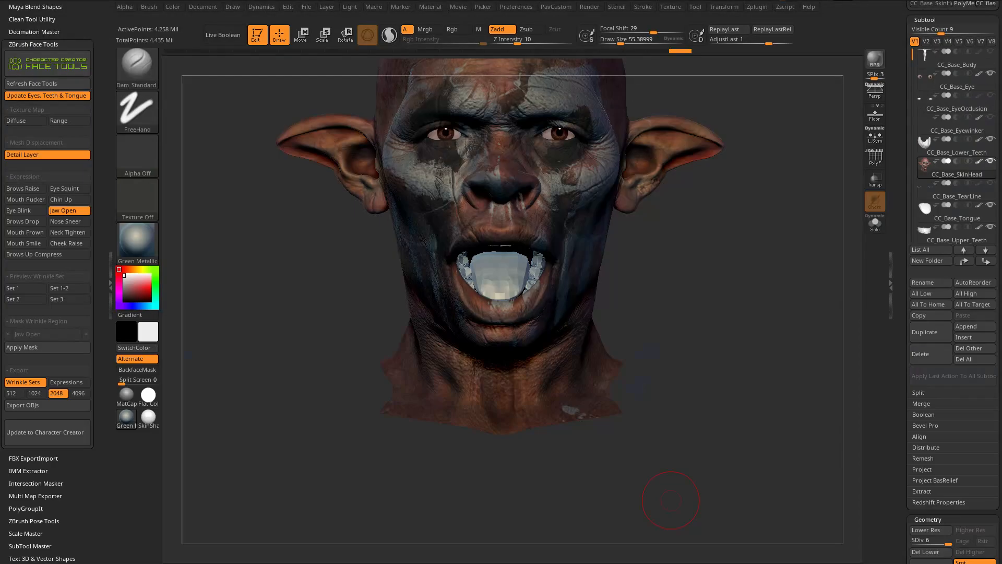
{"action": "mouse_move", "coordinate": [620, 210]}
{"action": "left_mouse_down"}
{"action": "mouse_move", "coordinate": [481, 324]}
{"action": "mouse_move", "coordinate": [436, 347]}
{"action": "left_mouse_up"}
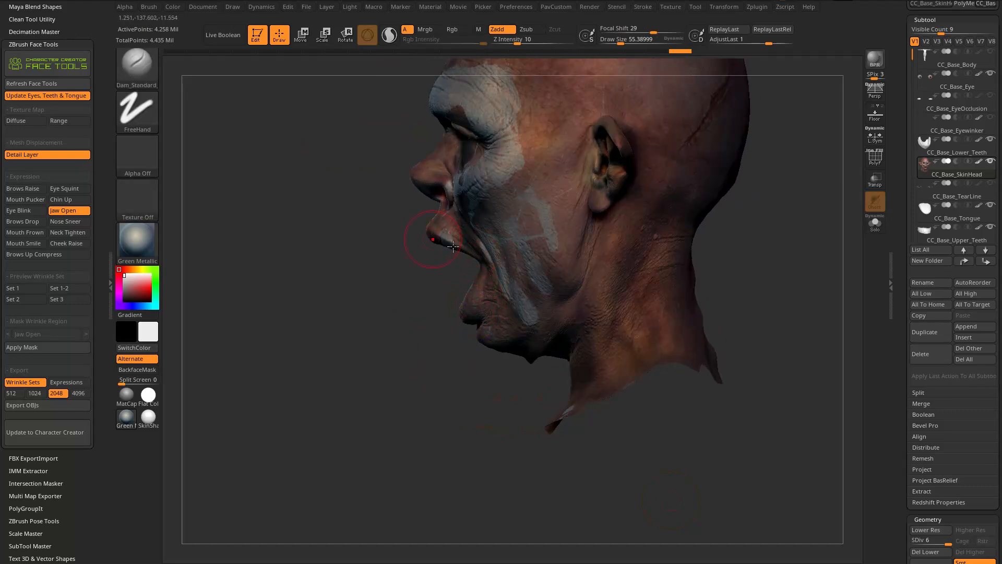
{"action": "mouse_move", "coordinate": [457, 285]}
{"action": "left_mouse_down"}
{"action": "mouse_move", "coordinate": [721, 246]}
{"action": "mouse_move", "coordinate": [749, 228]}
{"action": "mouse_move", "coordinate": [857, 246]}
{"action": "left_mouse_up"}
{"action": "left_click", "coordinate": [979, 162]}
{"action": "left_click_drag", "start_coordinate": [722, 303], "coordinate": [751, 300]}
{"action": "left_click_drag", "start_coordinate": [906, 334], "coordinate": [906, 318]}
{"action": "mouse_move", "coordinate": [786, 346]}
{"action": "left_mouse_down"}
{"action": "mouse_move", "coordinate": [676, 351]}
{"action": "mouse_move", "coordinate": [479, 406]}
{"action": "left_mouse_up"}
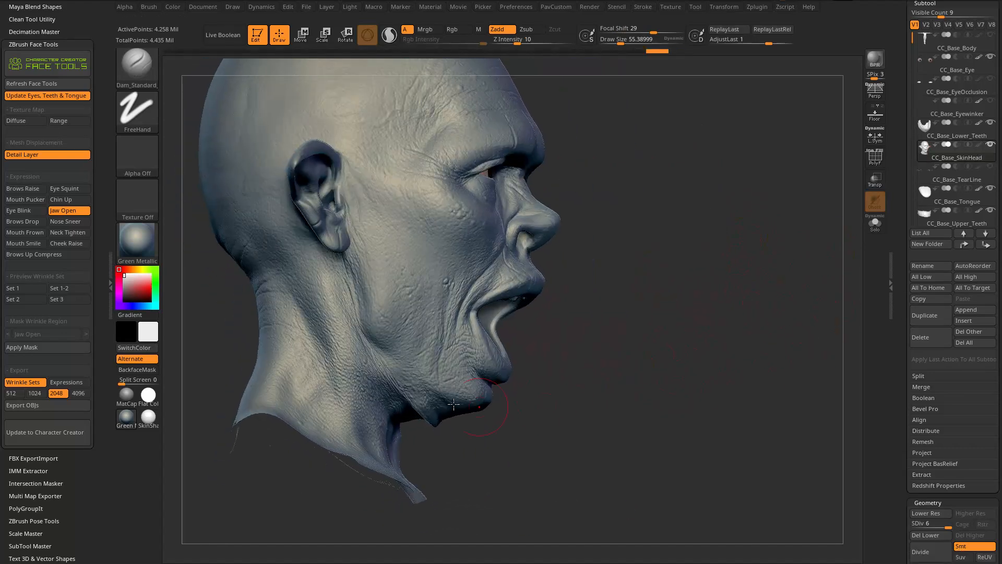
{"action": "mouse_move", "coordinate": [467, 439]}
{"action": "left_mouse_down"}
{"action": "mouse_move", "coordinate": [384, 448]}
{"action": "mouse_move", "coordinate": [411, 454]}
{"action": "mouse_move", "coordinate": [611, 341]}
{"action": "left_mouse_up"}
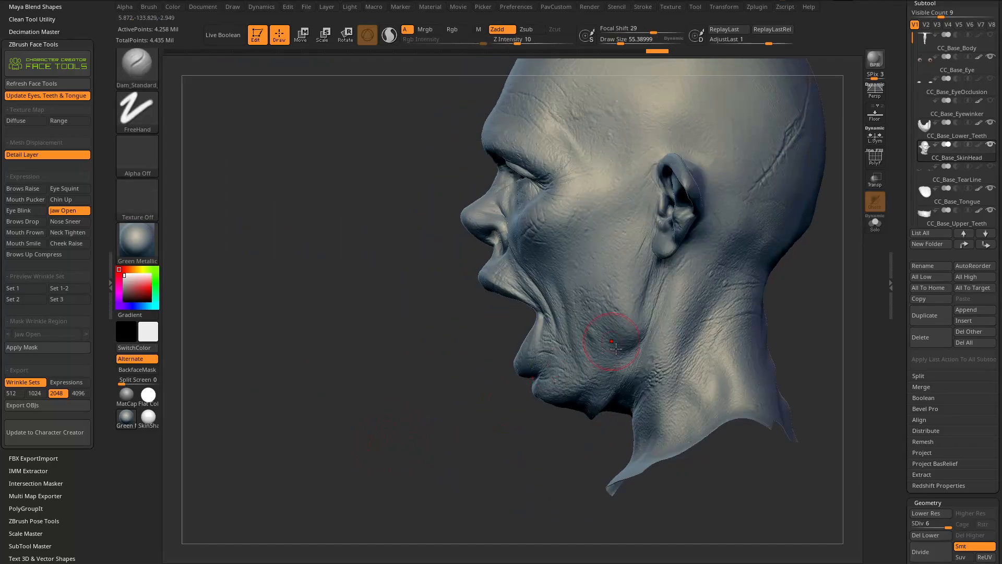
{"action": "left_click_drag", "start_coordinate": [578, 434], "coordinate": [484, 458]}
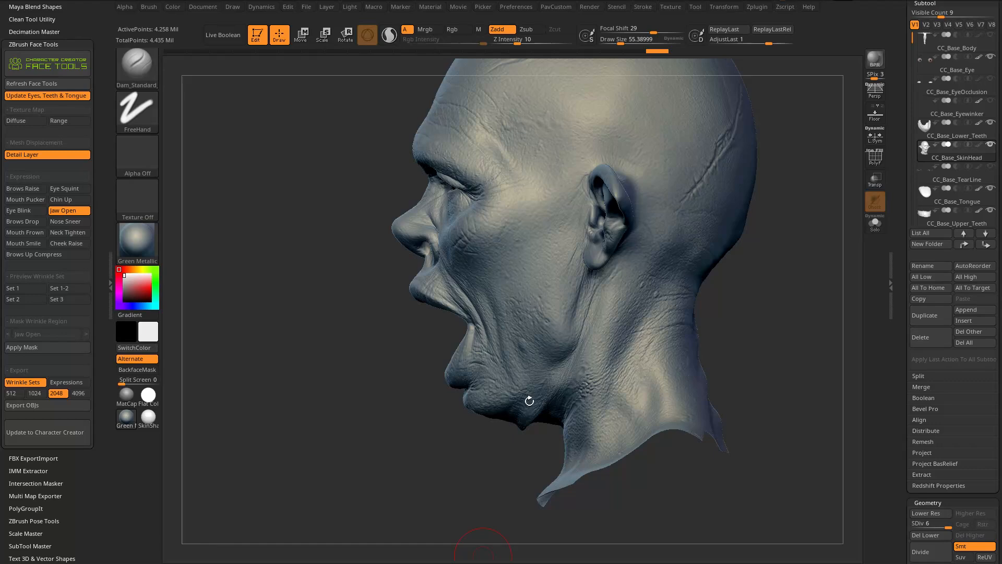
{"action": "left_click_drag", "start_coordinate": [737, 268], "coordinate": [806, 228]}
Step: Smooth the jawline and the underside of the chin at the lowest subdivision levels
{"action": "scroll", "coordinate": [926, 271], "scroll_direction": "down", "scroll_amount": 5}
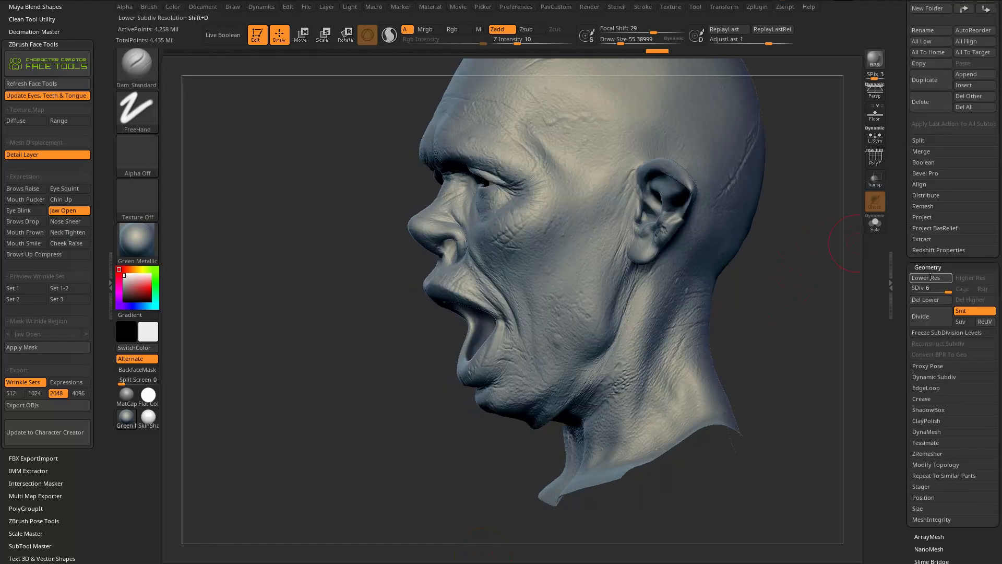
{"action": "left_click", "coordinate": [914, 288]}
{"action": "mouse_move", "coordinate": [705, 331]}
{"action": "left_mouse_down"}
{"action": "mouse_move", "coordinate": [761, 358]}
{"action": "mouse_move", "coordinate": [408, 413]}
{"action": "mouse_move", "coordinate": [436, 463]}
{"action": "left_mouse_up"}
{"action": "mouse_move", "coordinate": [386, 405]}
{"action": "left_mouse_down", "text": "shift"}
{"action": "mouse_move", "coordinate": [439, 455]}
{"action": "mouse_move", "coordinate": [519, 449]}
{"action": "left_mouse_up", "text": "shift"}
{"action": "left_click", "coordinate": [921, 290]}
{"action": "left_click_drag", "start_coordinate": [711, 358], "coordinate": [671, 378]}
{"action": "mouse_move", "coordinate": [433, 373]}
{"action": "left_mouse_down", "text": "shift"}
{"action": "mouse_move", "coordinate": [454, 426]}
{"action": "mouse_move", "coordinate": [618, 416]}
{"action": "mouse_move", "coordinate": [650, 375]}
{"action": "mouse_move", "coordinate": [613, 391]}
{"action": "left_mouse_up", "text": "shift"}
Step: Raise the head to subdivision level 3 and enlarge the Dam_Standard brush to draw size about 212
{"action": "left_click", "coordinate": [928, 291]}
{"action": "left_click_drag", "start_coordinate": [747, 300], "coordinate": [712, 324]}
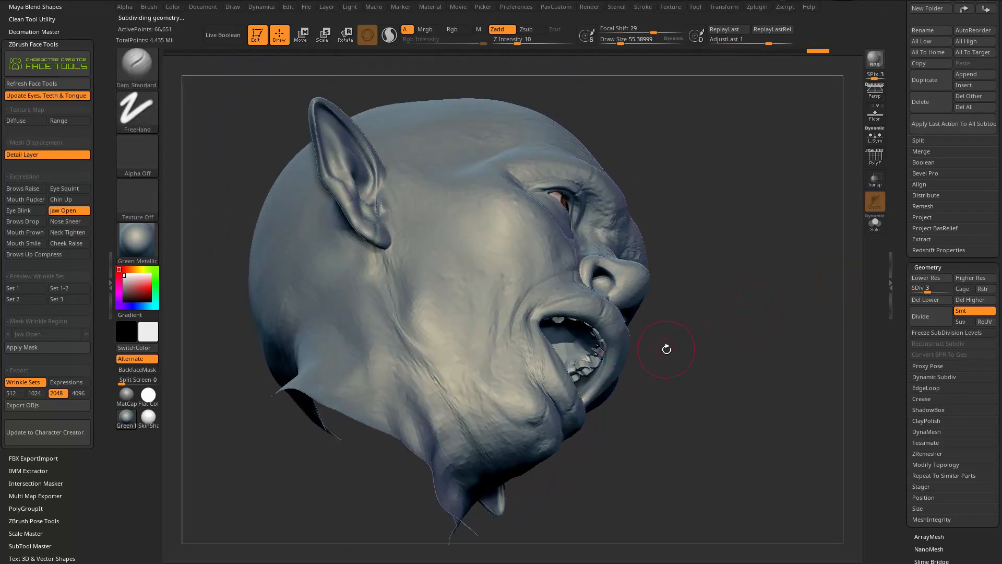
{"action": "key", "text": "]"}
{"action": "key", "text": "]"}
{"action": "key", "text": "]"}
{"action": "key", "text": "]"}
{"action": "key", "text": "]"}
{"action": "key", "text": "["}
{"action": "left_click_drag", "start_coordinate": [702, 358], "coordinate": [695, 365]}
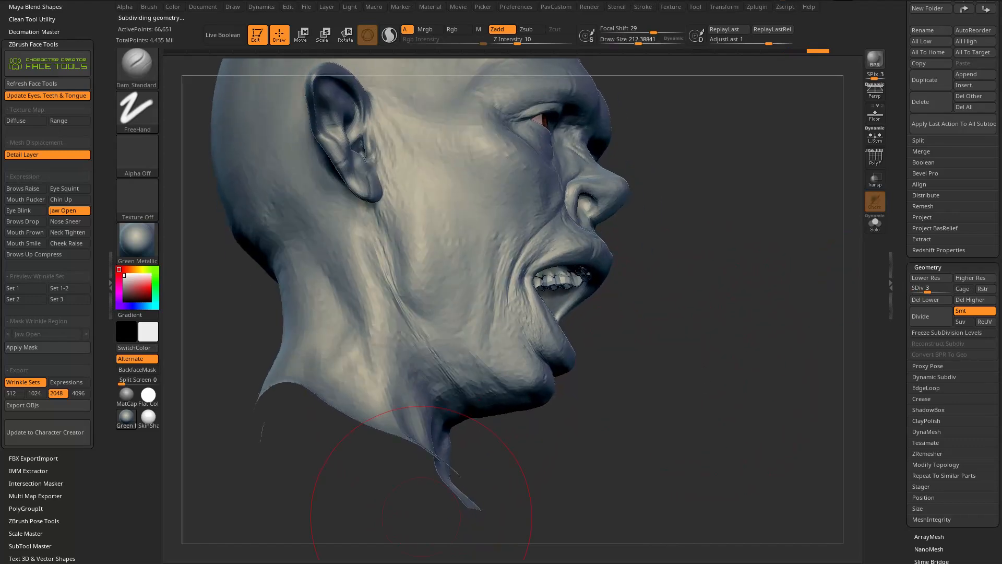
{"action": "left_click_drag", "start_coordinate": [422, 517], "coordinate": [691, 331]}
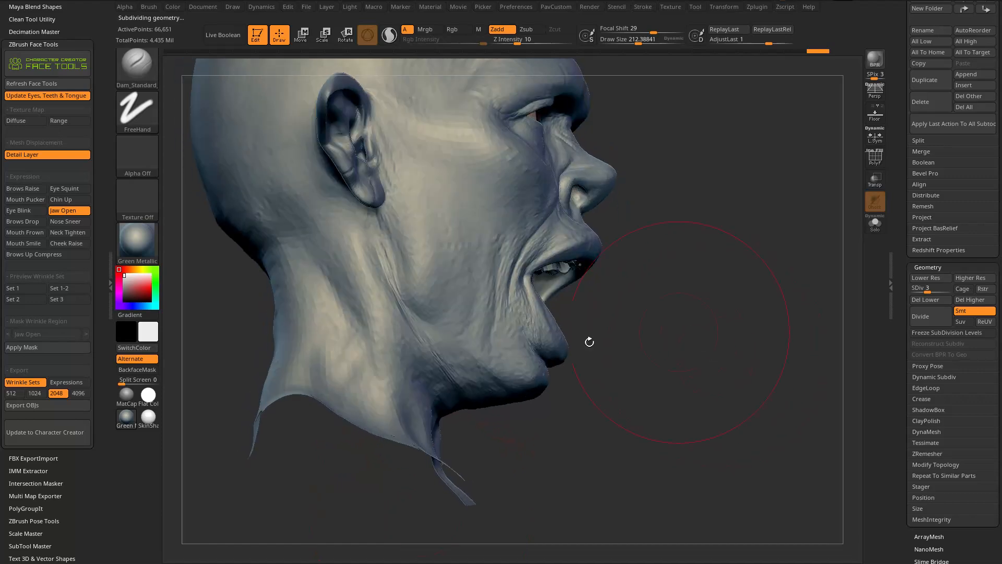
Step: Sculpt the skin fold running from the jaw corner down the neck with the Standard brush
{"action": "key", "text": "b"}
{"action": "key", "text": "s"}
{"action": "key", "text": "t"}
{"action": "key", "text": "s"}
{"action": "left_click_drag", "start_coordinate": [442, 383], "coordinate": [440, 379]}
{"action": "left_click_drag", "start_coordinate": [579, 449], "coordinate": [501, 443]}
{"action": "key", "text": "["}
{"action": "key", "text": "["}
{"action": "left_click_drag", "start_coordinate": [414, 346], "coordinate": [437, 389]}
Step: Build up the folds beneath the chin with the Standard brush at draw size about 46
{"action": "mouse_move", "coordinate": [514, 444]}
{"action": "left_mouse_down"}
{"action": "mouse_move", "coordinate": [595, 459]}
{"action": "mouse_move", "coordinate": [577, 421]}
{"action": "mouse_move", "coordinate": [531, 384]}
{"action": "mouse_move", "coordinate": [514, 400]}
{"action": "left_mouse_up"}
{"action": "key", "text": "s"}
{"action": "left_click_drag", "start_coordinate": [452, 362], "coordinate": [473, 375]}
{"action": "left_click_drag", "start_coordinate": [510, 422], "coordinate": [469, 363]}
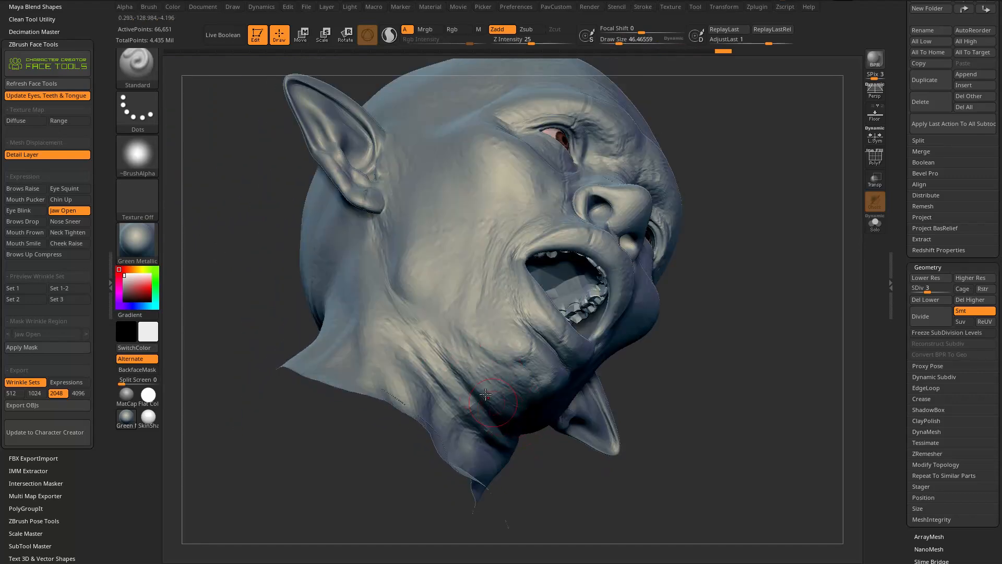
{"action": "mouse_move", "coordinate": [527, 470]}
{"action": "left_mouse_down"}
{"action": "mouse_move", "coordinate": [550, 489]}
{"action": "mouse_move", "coordinate": [538, 444]}
{"action": "mouse_move", "coordinate": [552, 409]}
{"action": "mouse_move", "coordinate": [514, 360]}
{"action": "mouse_move", "coordinate": [471, 356]}
{"action": "left_mouse_up"}
Step: Select the Dam_Standard brush with its brush alpha active, at draw size about 87
{"action": "key", "text": "b"}
{"action": "key", "text": "d"}
{"action": "key", "text": "s"}
{"action": "left_click_drag", "start_coordinate": [509, 433], "coordinate": [533, 420]}
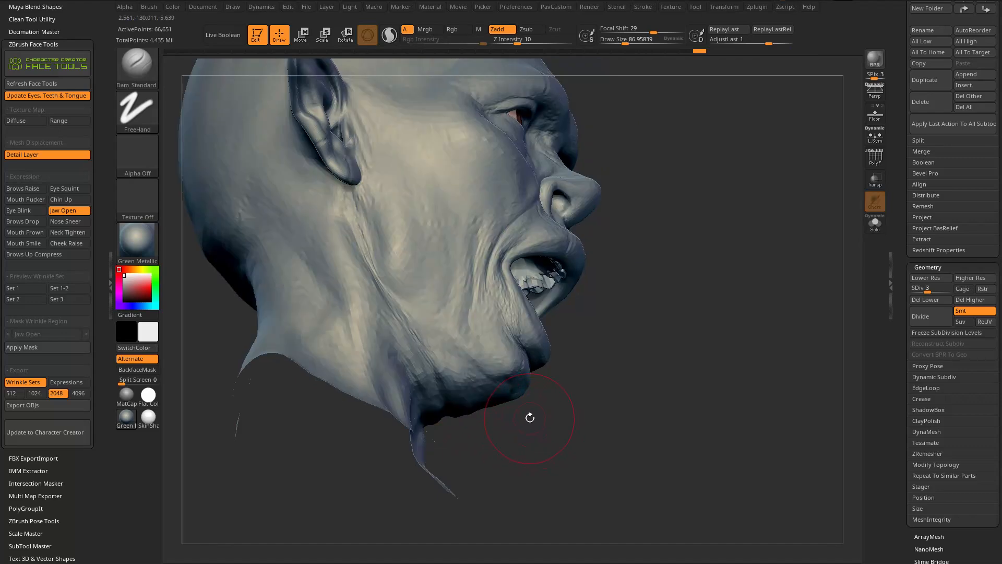
{"action": "left_click_drag", "start_coordinate": [665, 141], "coordinate": [682, 174]}
{"action": "left_click", "coordinate": [149, 7]}
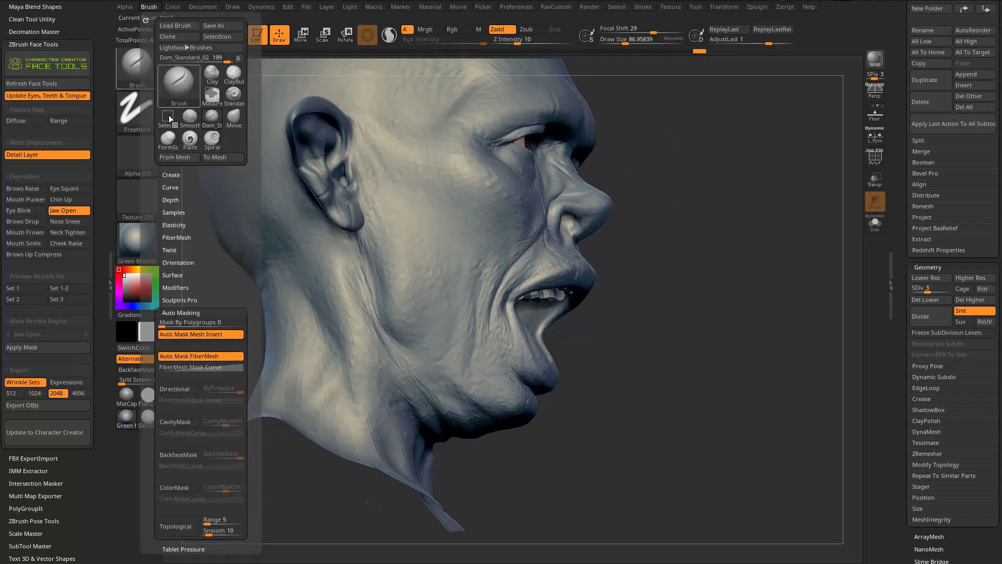
{"action": "scroll", "coordinate": [166, 491], "scroll_direction": "down", "scroll_amount": 5}
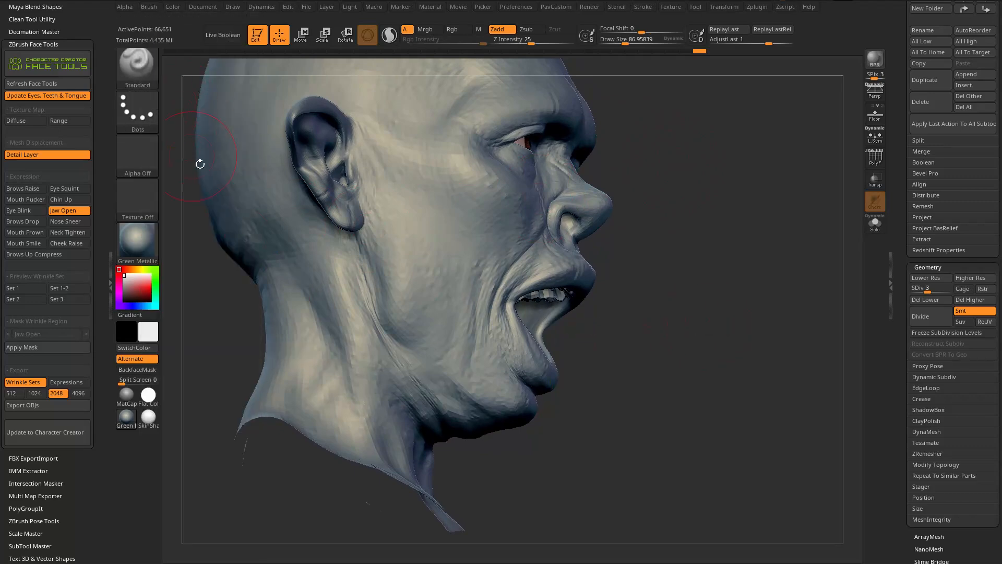
{"action": "key", "text": "b"}
{"action": "key", "text": "d"}
{"action": "key", "text": "s"}
Step: Carve creases into the skin beneath the jaw and chin with the Dam_Standard brush at draw size about 87
{"action": "mouse_move", "coordinate": [673, 300]}
{"action": "left_mouse_down"}
{"action": "mouse_move", "coordinate": [680, 239]}
{"action": "mouse_move", "coordinate": [698, 246]}
{"action": "left_mouse_up"}
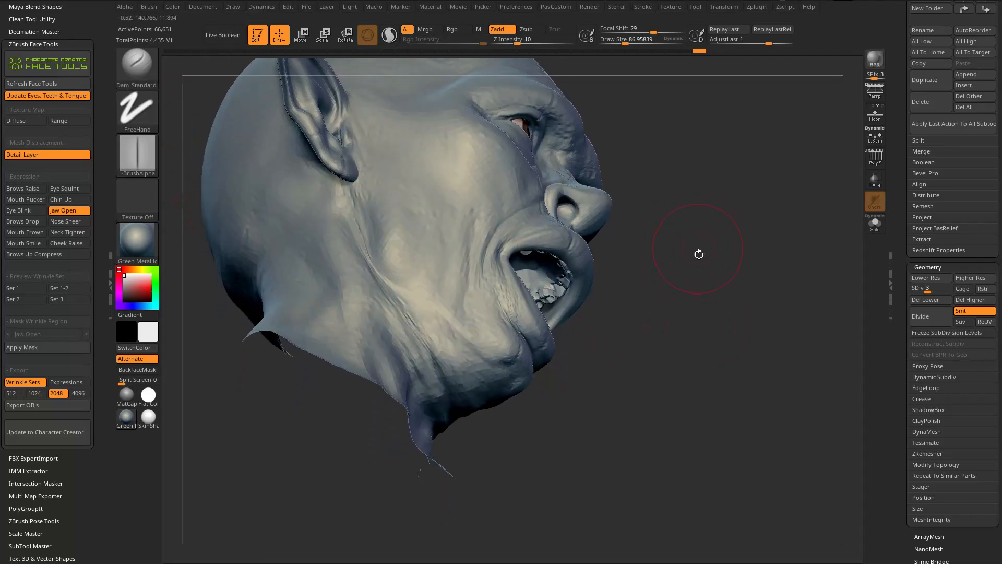
{"action": "left_click_drag", "start_coordinate": [600, 297], "coordinate": [595, 323]}
{"action": "left_click_drag", "start_coordinate": [615, 291], "coordinate": [663, 318]}
{"action": "left_click_drag", "start_coordinate": [514, 384], "coordinate": [458, 291]}
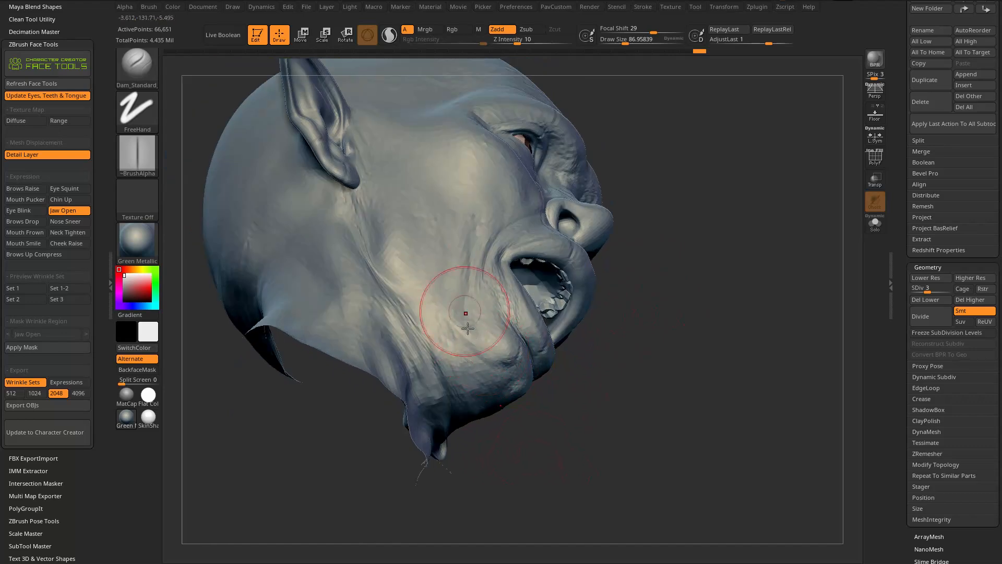
{"action": "left_click_drag", "start_coordinate": [673, 334], "coordinate": [590, 297]}
{"action": "left_click_drag", "start_coordinate": [462, 339], "coordinate": [491, 402]}
{"action": "mouse_move", "coordinate": [719, 110]}
{"action": "left_mouse_down"}
{"action": "mouse_move", "coordinate": [747, 98]}
{"action": "mouse_move", "coordinate": [699, 173]}
{"action": "left_mouse_up"}
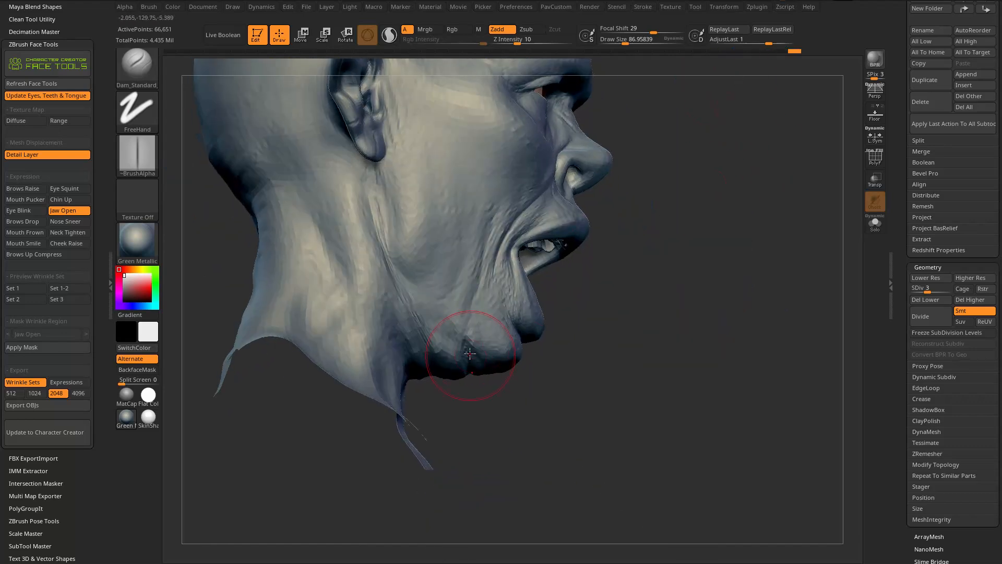
{"action": "left_click_drag", "start_coordinate": [504, 420], "coordinate": [454, 379]}
Step: Refine the folds under the jaw with the Standard brush at draw size about 36
{"action": "key", "text": "b"}
{"action": "key", "text": "s"}
{"action": "key", "text": "t"}
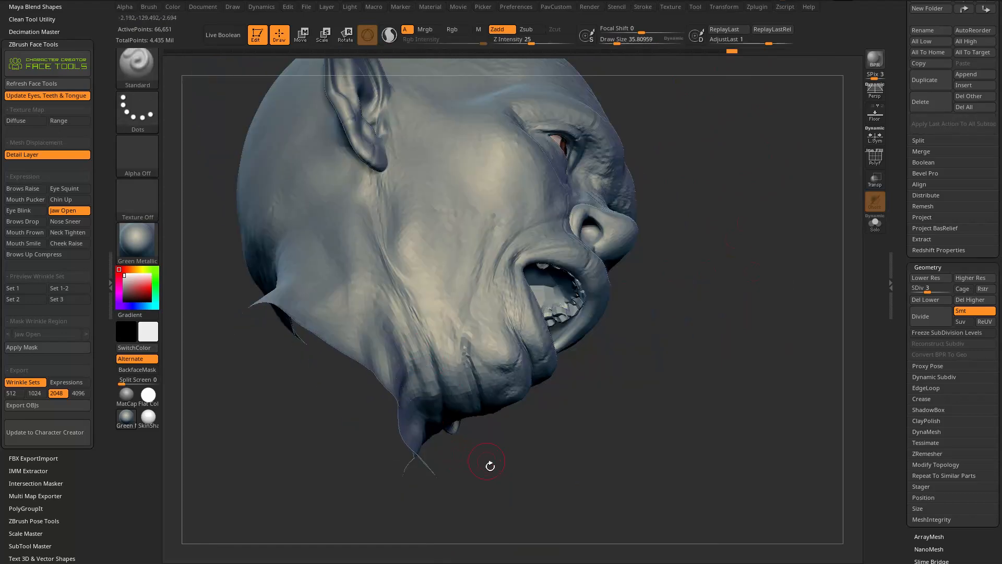
{"action": "left_click_drag", "start_coordinate": [490, 466], "coordinate": [659, 344]}
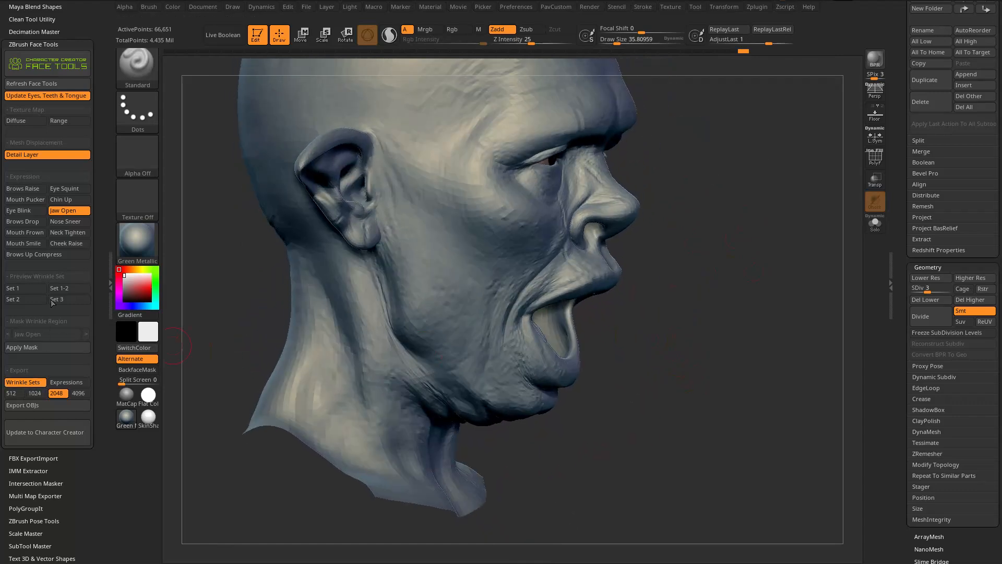
Step: Apply the Jaw Open wrinkle region mask and raise the head to subdivision level 6
{"action": "left_click", "coordinate": [32, 347]}
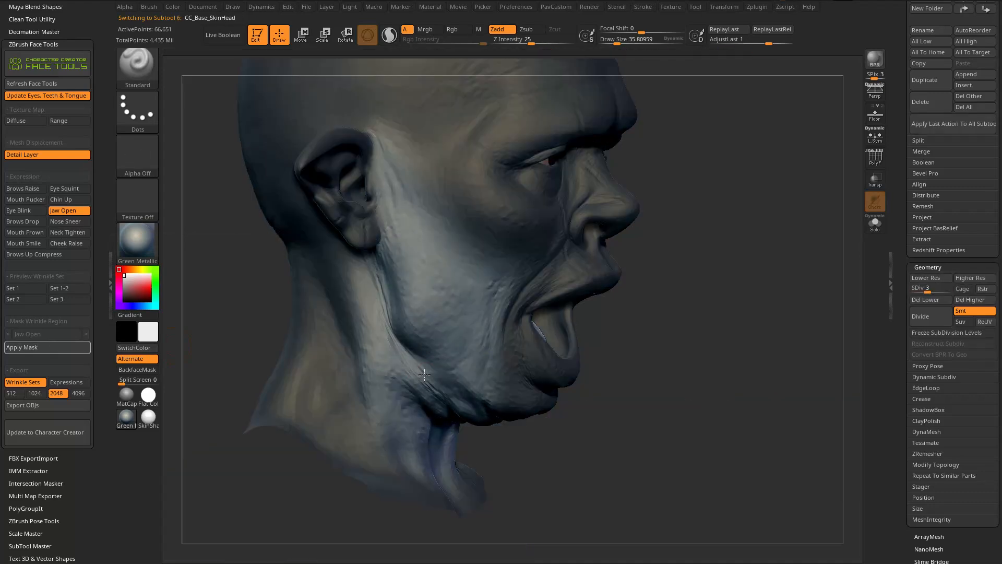
{"action": "mouse_move", "coordinate": [494, 440]}
{"action": "left_mouse_down"}
{"action": "mouse_move", "coordinate": [696, 280]}
{"action": "mouse_move", "coordinate": [413, 381]}
{"action": "left_mouse_up"}
{"action": "left_click_drag", "start_coordinate": [458, 411], "coordinate": [785, 315]}
{"action": "left_click", "coordinate": [948, 291]}
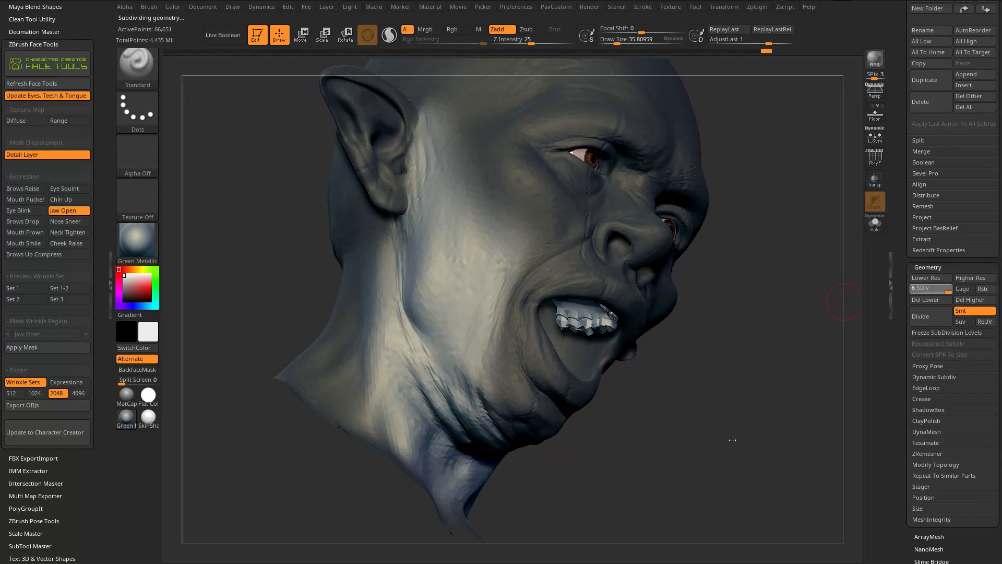
Step: Carve fine wrinkles along the jaw and throat folds with the Dam_Standard brush at draw size about 65
{"action": "left_click_drag", "start_coordinate": [732, 440], "coordinate": [732, 378]}
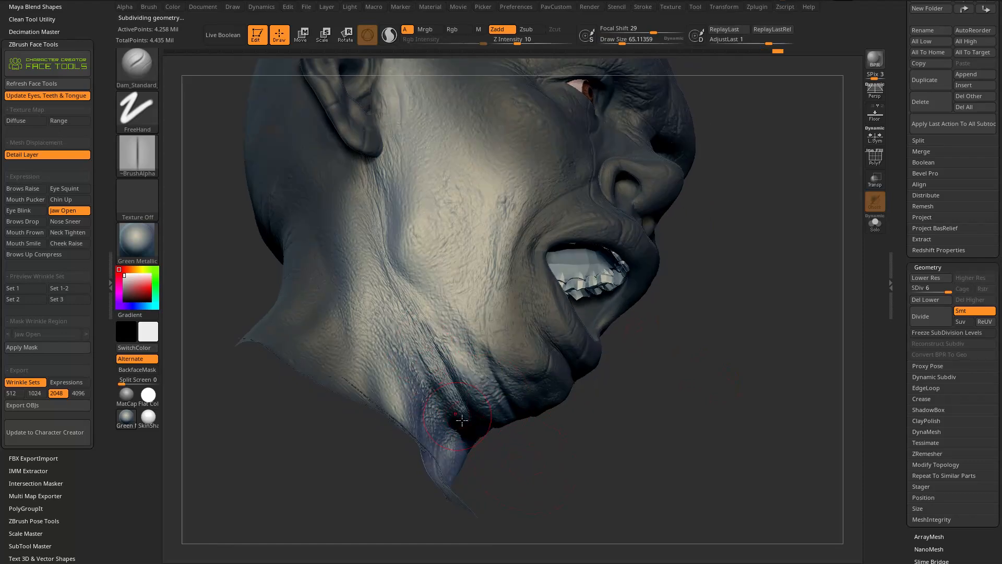
{"action": "left_click_drag", "start_coordinate": [458, 417], "coordinate": [415, 345]}
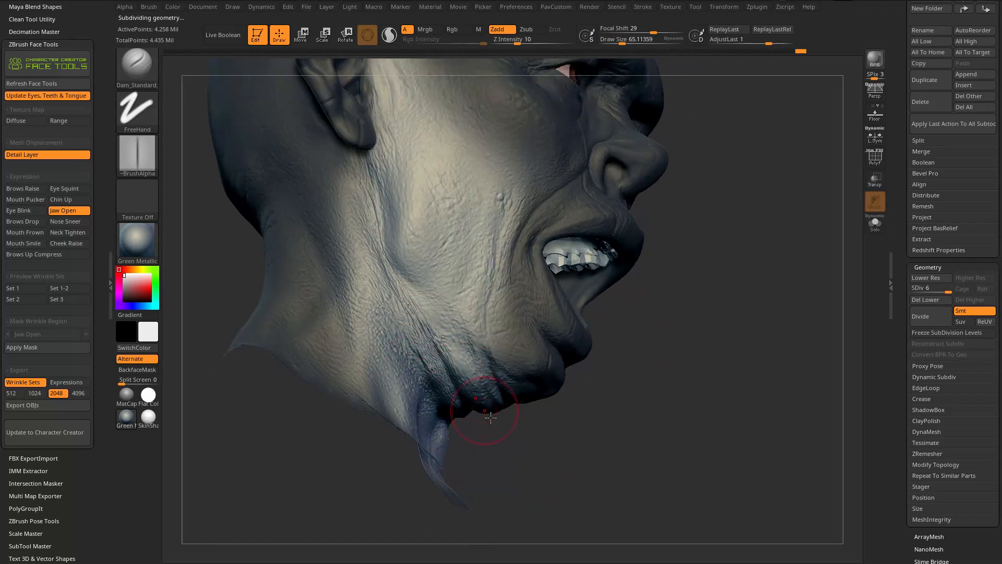
{"action": "left_click_drag", "start_coordinate": [485, 410], "coordinate": [423, 309]}
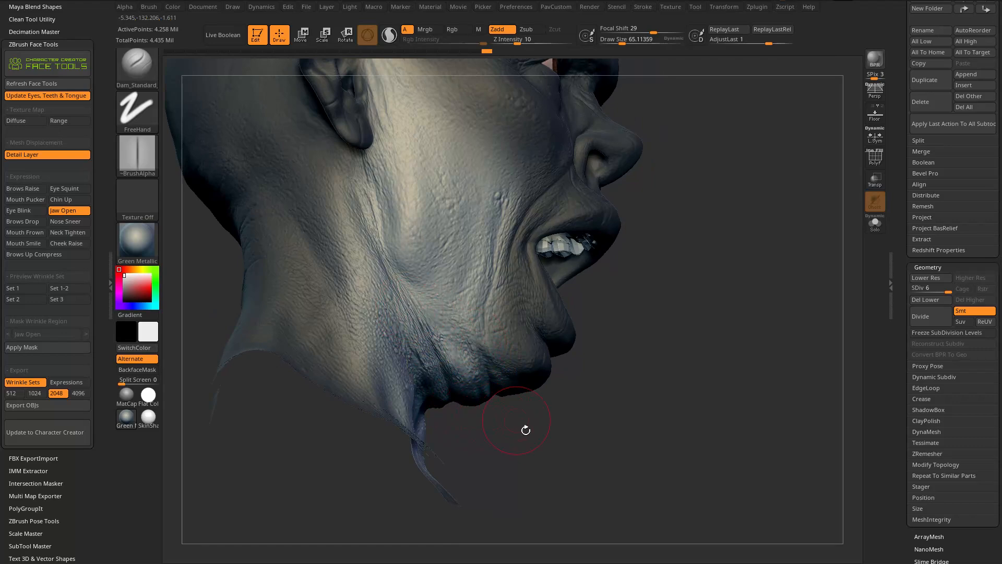
{"action": "left_click_drag", "start_coordinate": [516, 419], "coordinate": [447, 392]}
{"action": "mouse_move", "coordinate": [627, 292]}
{"action": "left_mouse_down"}
{"action": "mouse_move", "coordinate": [711, 318]}
{"action": "mouse_move", "coordinate": [655, 308]}
{"action": "mouse_move", "coordinate": [661, 298]}
{"action": "mouse_move", "coordinate": [498, 327]}
{"action": "mouse_move", "coordinate": [705, 355]}
{"action": "mouse_move", "coordinate": [459, 389]}
{"action": "left_mouse_up"}
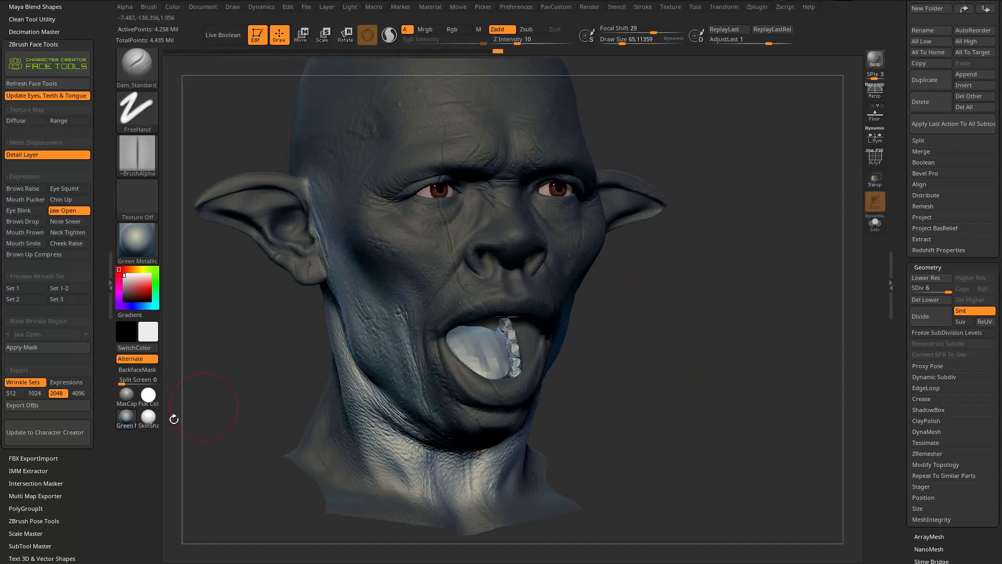
Step: Lower the head to subdivision level 1 and clear the wrinkle mask
{"action": "left_click_drag", "start_coordinate": [234, 387], "coordinate": [504, 320]}
{"action": "left_click_drag", "start_coordinate": [627, 298], "coordinate": [752, 319]}
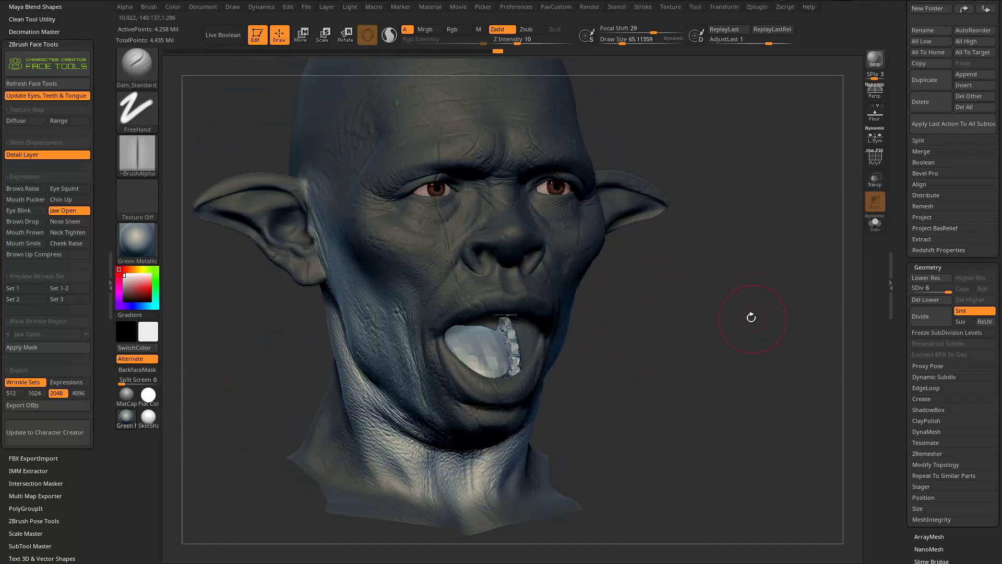
{"action": "left_click_drag", "start_coordinate": [600, 276], "coordinate": [660, 259]}
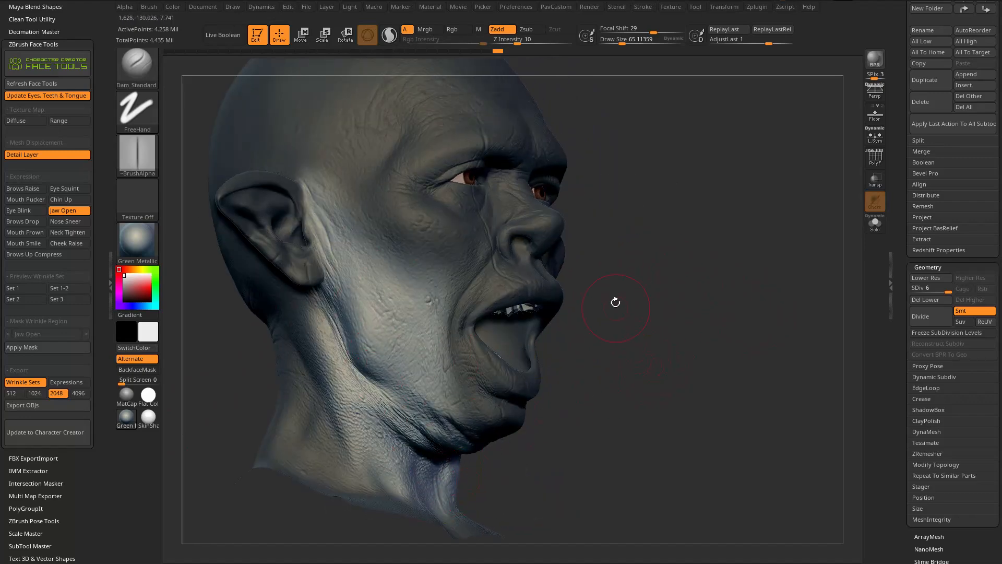
{"action": "left_click_drag", "start_coordinate": [681, 282], "coordinate": [471, 305]}
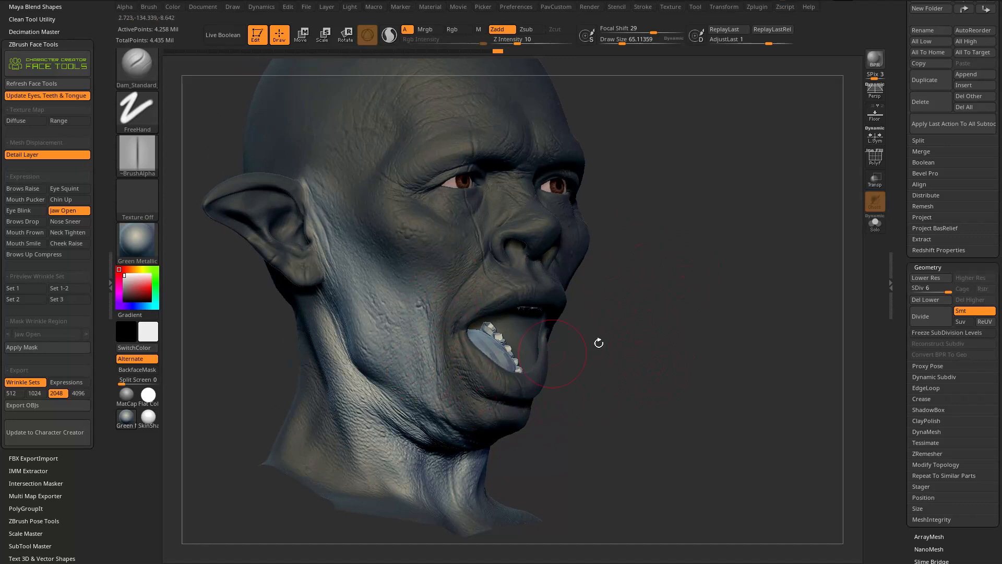
{"action": "left_click_drag", "start_coordinate": [946, 289], "coordinate": [913, 292]}
{"action": "mouse_move", "coordinate": [691, 254]}
{"action": "left_mouse_down", "text": "ctrl"}
{"action": "mouse_move", "coordinate": [767, 383]}
{"action": "mouse_move", "coordinate": [762, 307]}
{"action": "mouse_move", "coordinate": [661, 298]}
{"action": "left_mouse_up", "text": "ctrl"}
Step: Select the Move brush at draw size about 200 and consult the Exp_JawOpen reference video in VLC media player
{"action": "key", "text": "s"}
{"action": "left_click_drag", "start_coordinate": [504, 328], "coordinate": [510, 328]}
{"action": "key", "text": "b"}
{"action": "key", "text": "m"}
{"action": "key", "text": "v"}
{"action": "mouse_move", "coordinate": [742, 301]}
{"action": "left_mouse_down", "text": "alt"}
{"action": "mouse_move", "coordinate": [745, 339]}
{"action": "mouse_move", "coordinate": [709, 345]}
{"action": "left_mouse_up", "text": "alt"}
{"action": "key", "text": "s"}
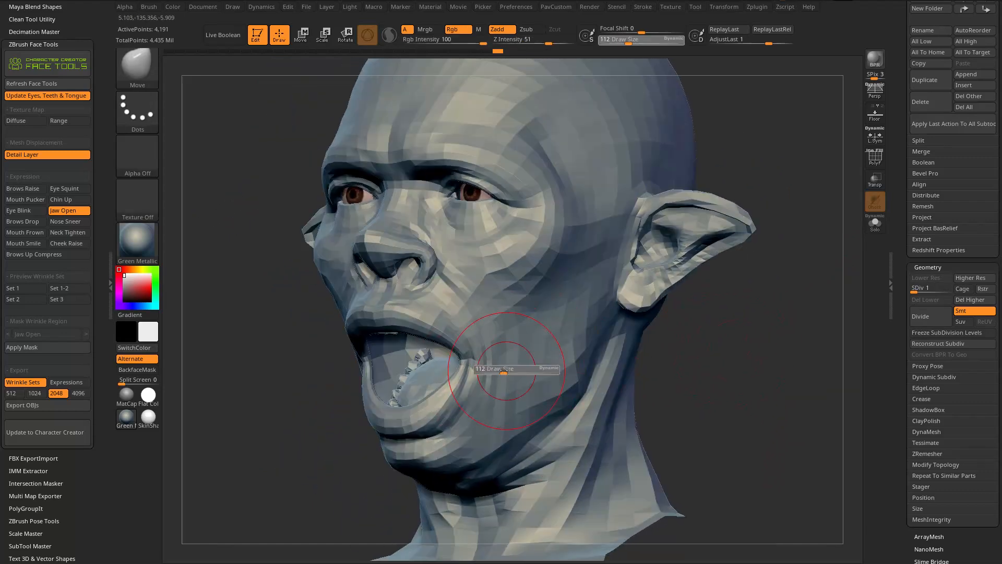
{"action": "left_click_drag", "start_coordinate": [467, 366], "coordinate": [476, 366]}
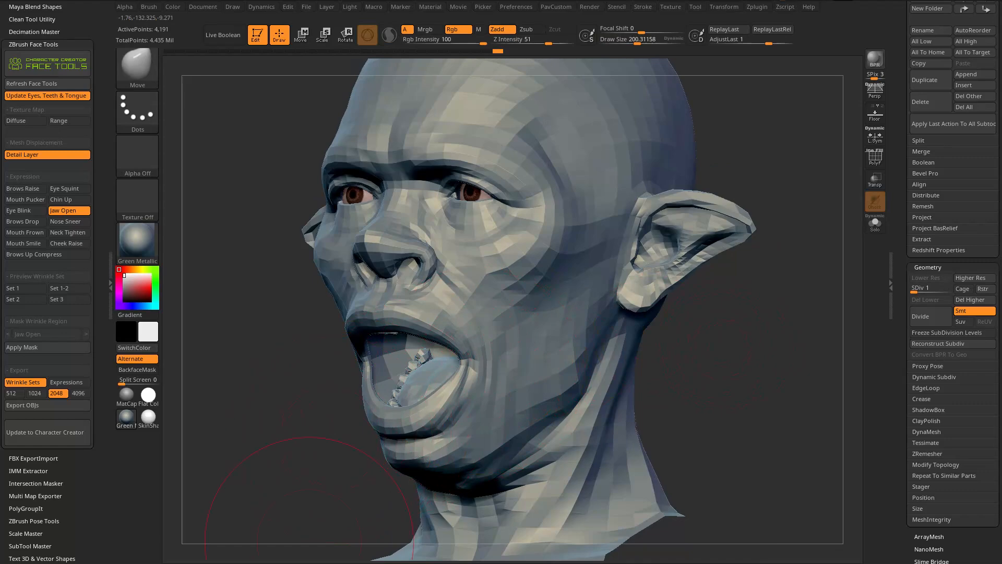
{"action": "left_click_drag", "start_coordinate": [636, 156], "coordinate": [585, 80]}
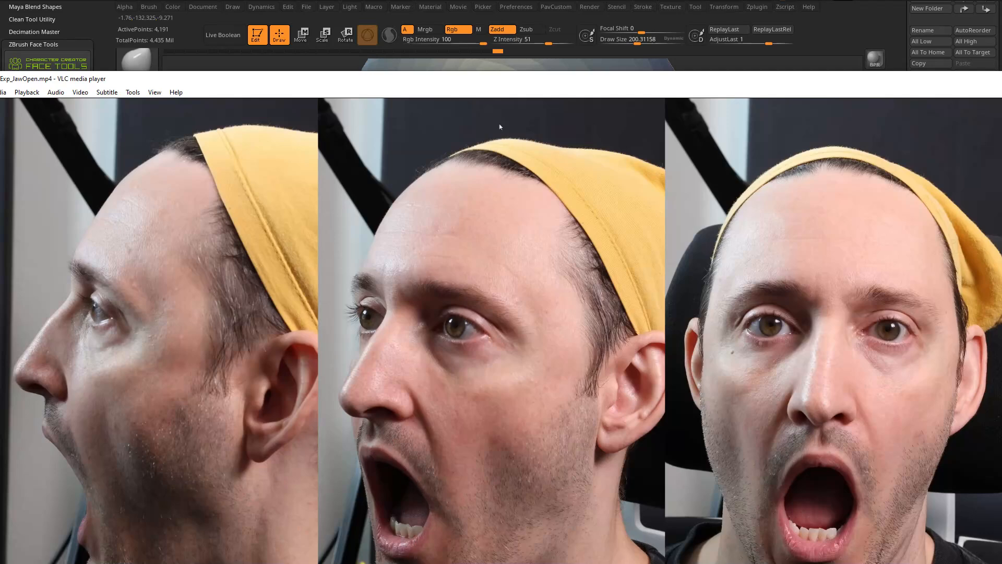
{"action": "left_click_drag", "start_coordinate": [474, 87], "coordinate": [323, 563]}
Step: Reshape the open mouth and surrounding cheek with the Move brush, reducing its draw size to about 91
{"action": "left_click_drag", "start_coordinate": [778, 337], "coordinate": [696, 346]}
{"action": "key", "text": "bracketleft"}
{"action": "key", "text": "bracketleft"}
{"action": "key", "text": "bracketleft"}
{"action": "key", "text": "bracketleft"}
{"action": "key", "text": "bracketleft"}
{"action": "left_click_drag", "start_coordinate": [378, 386], "coordinate": [374, 391]}
{"action": "key", "text": "bracketleft"}
{"action": "key", "text": "bracketleft"}
{"action": "key", "text": "bracketleft"}
{"action": "key", "text": "bracketleft"}
{"action": "key", "text": "bracketleft"}
{"action": "key", "text": "bracketleft"}
{"action": "left_click_drag", "start_coordinate": [261, 364], "coordinate": [432, 355]}
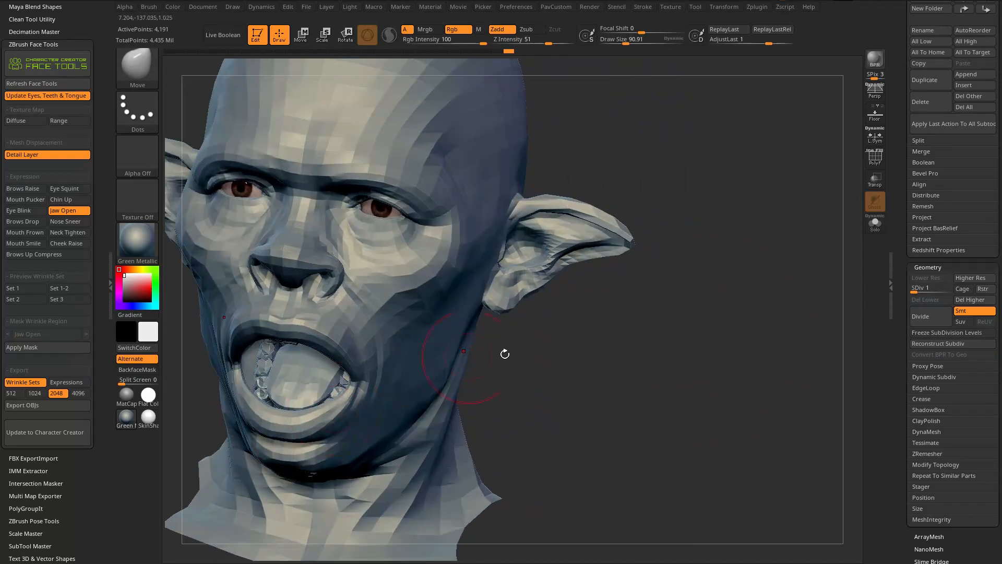
{"action": "left_click_drag", "start_coordinate": [731, 351], "coordinate": [650, 355]}
Step: Smooth the skin around the mouth corners with the Smooth brush at draw size about 33
{"action": "key", "text": "bracketleft"}
{"action": "key", "text": "bracketleft"}
{"action": "left_click_drag", "start_coordinate": [439, 377], "coordinate": [431, 422], "text": "shift"}
{"action": "key", "text": "ctrl+z"}
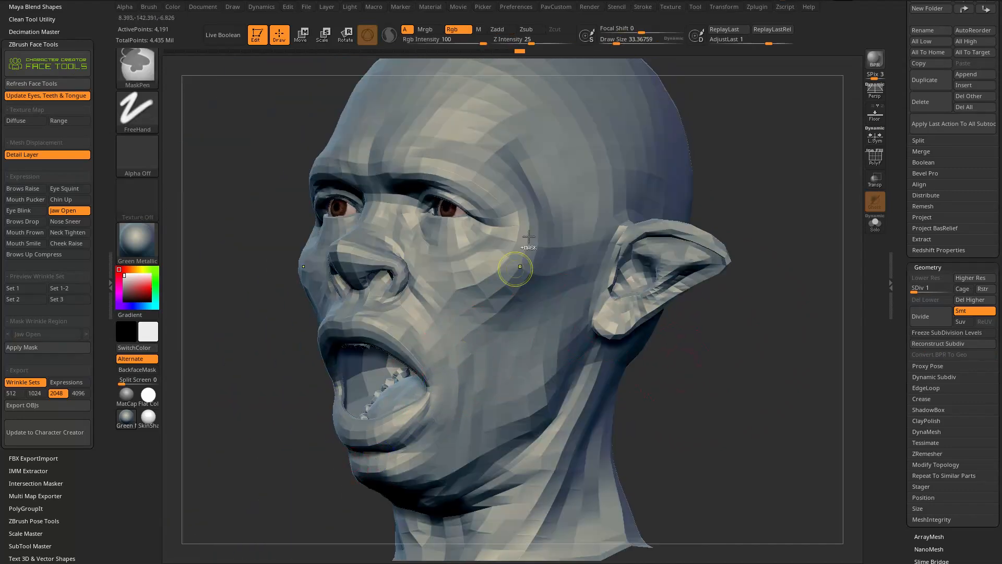
{"action": "left_click", "coordinate": [533, 40], "text": "shift"}
{"action": "mouse_move", "coordinate": [655, 349]}
{"action": "left_mouse_down"}
{"action": "mouse_move", "coordinate": [445, 386]}
{"action": "mouse_move", "coordinate": [435, 421]}
{"action": "left_mouse_up"}
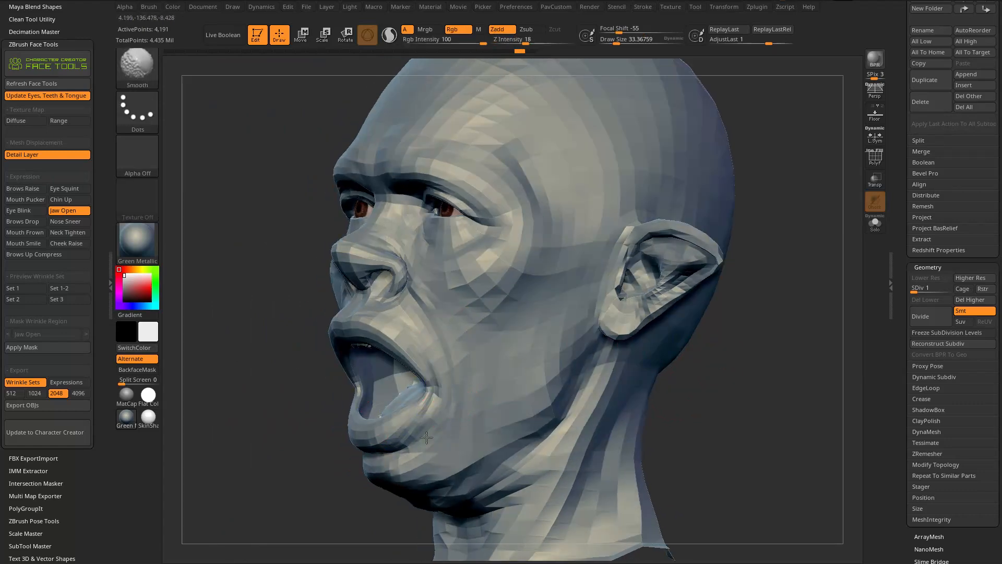
{"action": "right_click_drag", "start_coordinate": [438, 396], "coordinate": [633, 346]}
{"action": "left_click_drag", "start_coordinate": [668, 330], "coordinate": [705, 334]}
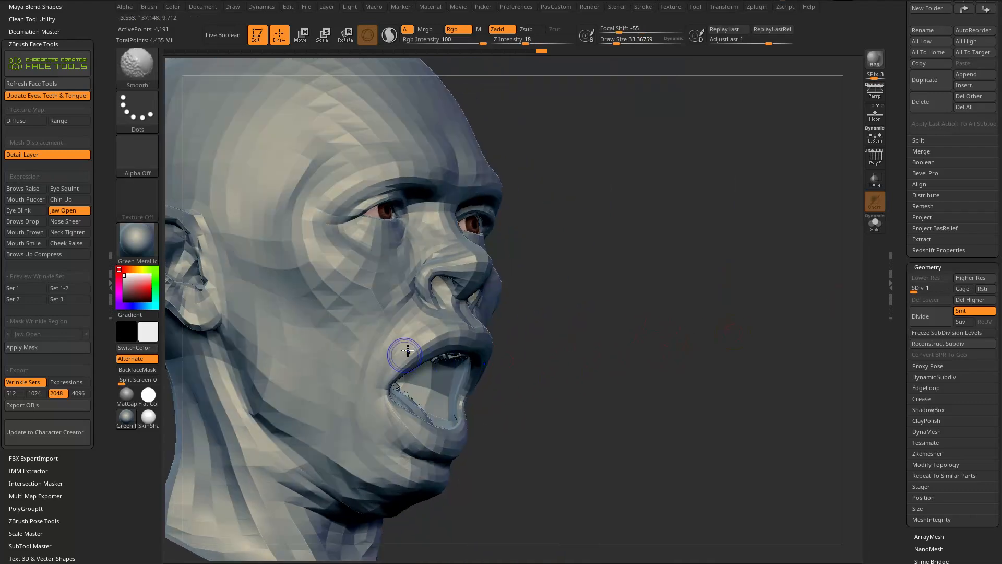
{"action": "left_click_drag", "start_coordinate": [579, 339], "coordinate": [543, 308]}
{"action": "left_click_drag", "start_coordinate": [761, 326], "coordinate": [590, 386]}
{"action": "left_click_drag", "start_coordinate": [671, 394], "coordinate": [608, 326]}
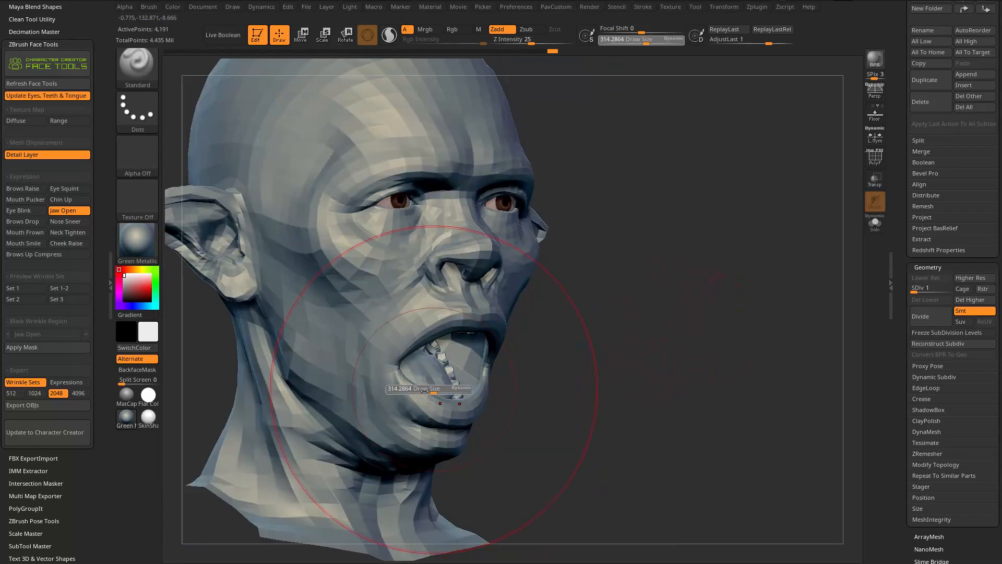
Step: Adjust the mouth corners and lips with the Move brush at draw sizes of about 69 and 46
{"action": "key", "text": "b"}
{"action": "key", "text": "m"}
{"action": "key", "text": "v"}
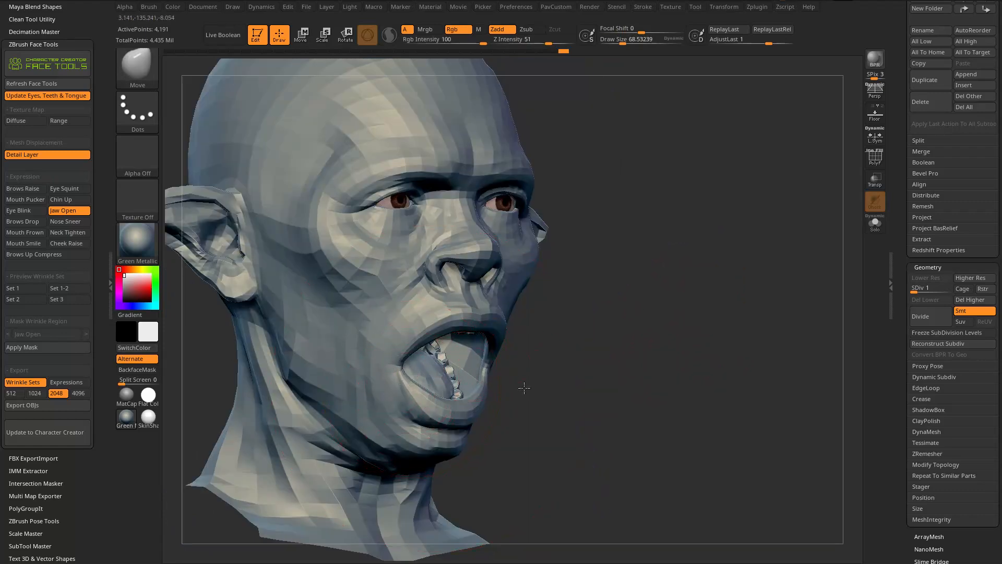
{"action": "left_click_drag", "start_coordinate": [535, 376], "coordinate": [416, 395]}
{"action": "left_click_drag", "start_coordinate": [418, 356], "coordinate": [417, 365]}
{"action": "left_click_drag", "start_coordinate": [662, 363], "coordinate": [653, 295]}
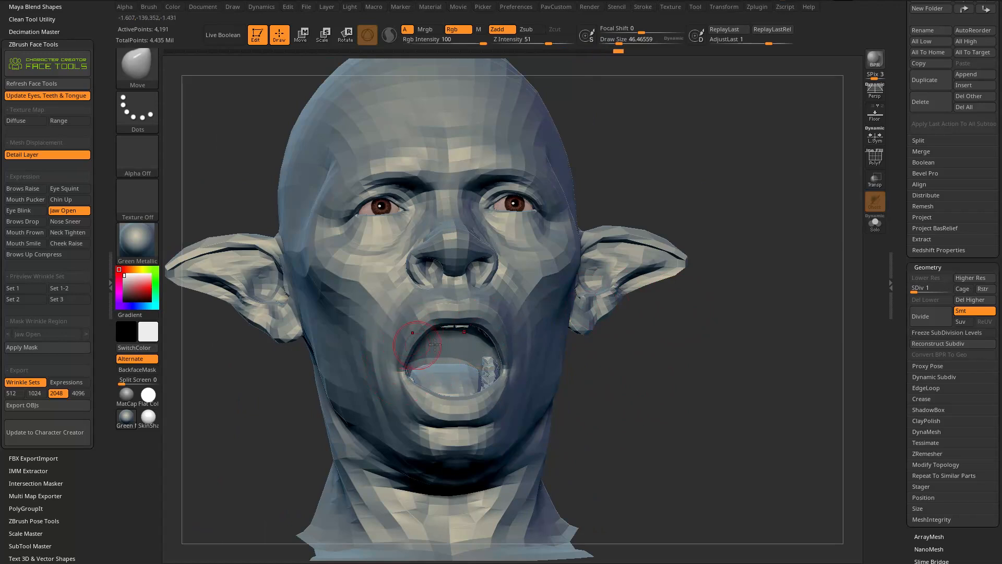
{"action": "left_click_drag", "start_coordinate": [637, 345], "coordinate": [627, 408], "text": "shift"}
{"action": "left_click_drag", "start_coordinate": [582, 326], "coordinate": [728, 357]}
{"action": "left_click_drag", "start_coordinate": [733, 312], "coordinate": [845, 306]}
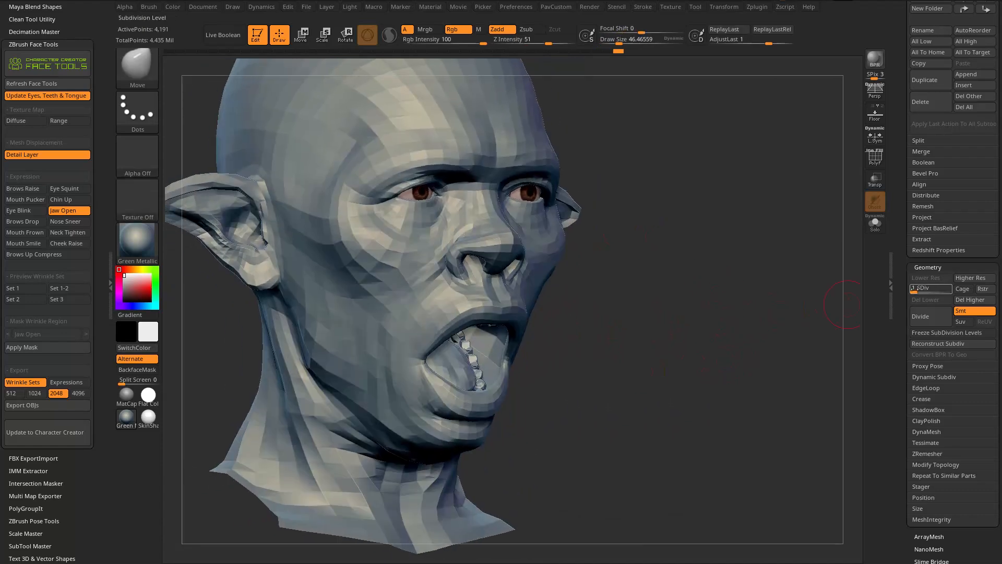
Step: Raise the head to subdivision level 6 and turn on the painted skin colour for CC_Base_SkinHead
{"action": "left_click_drag", "start_coordinate": [570, 352], "coordinate": [733, 361]}
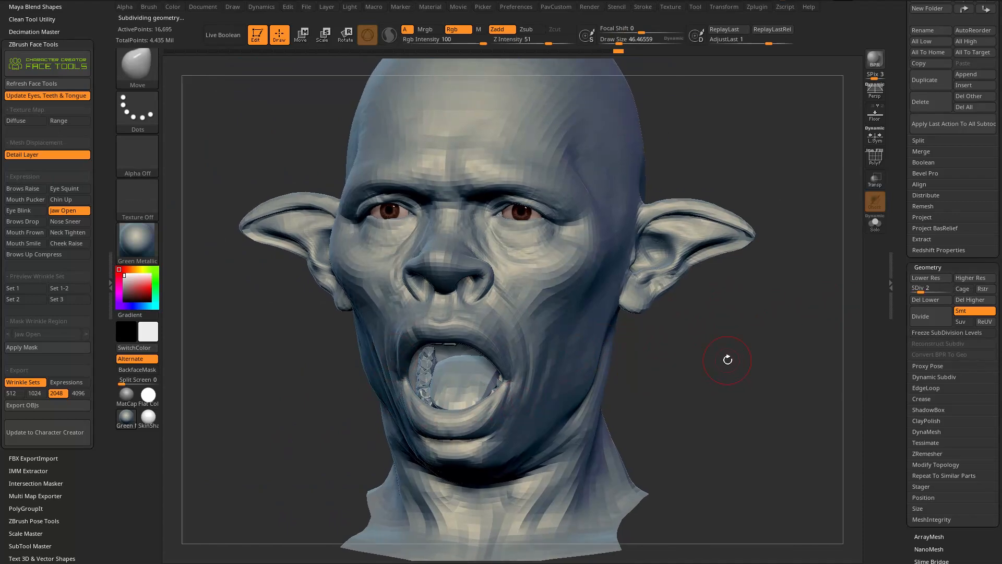
{"action": "left_click_drag", "start_coordinate": [686, 346], "coordinate": [686, 376]}
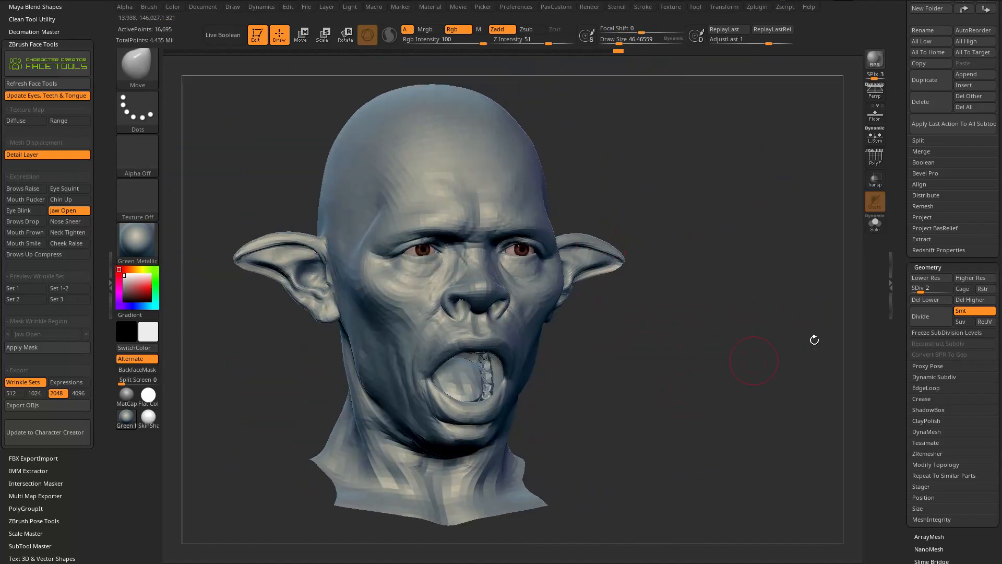
{"action": "left_click", "coordinate": [945, 288]}
{"action": "scroll", "coordinate": [976, 292], "scroll_direction": "up", "scroll_amount": 8}
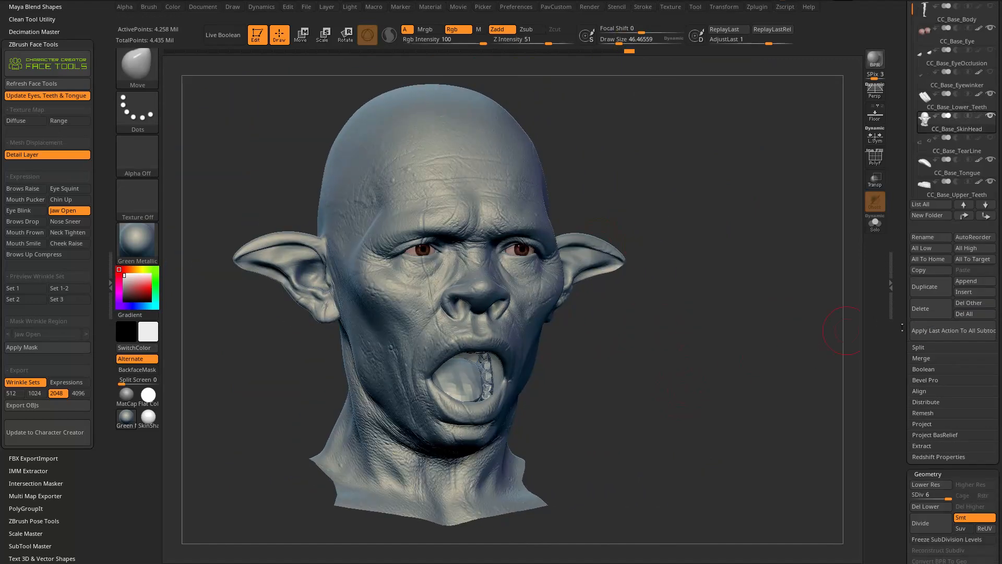
{"action": "left_click", "coordinate": [979, 314]}
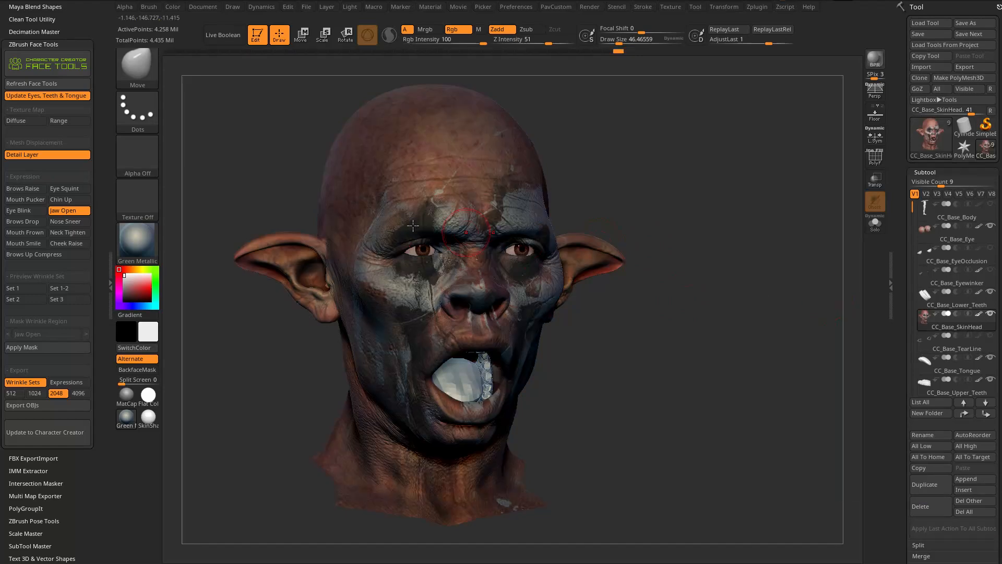
Step: Switch to the Brows Drop expression, turn off the painted skin colour and frame the brow area closely
{"action": "left_click", "coordinate": [43, 223]}
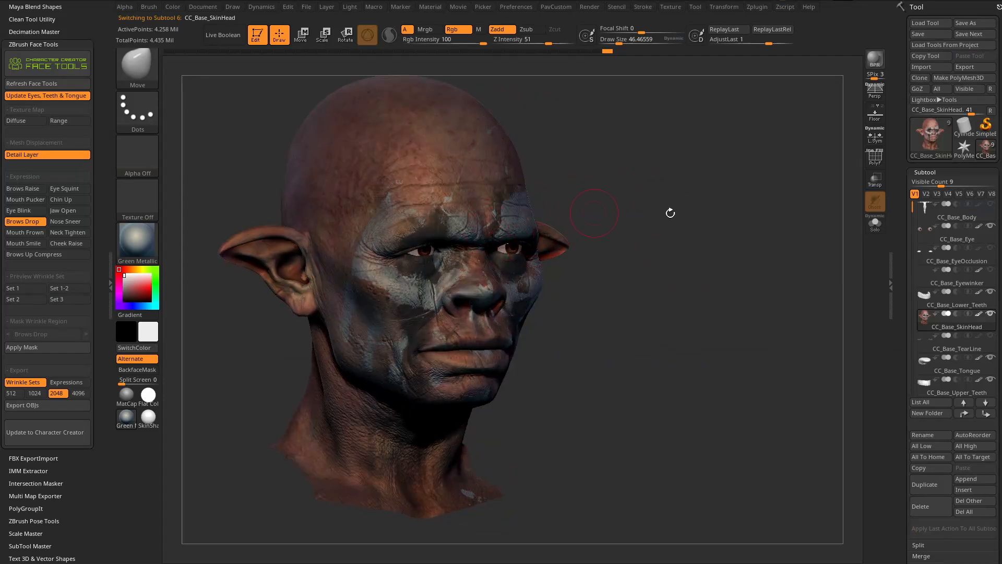
{"action": "left_click_drag", "start_coordinate": [670, 213], "coordinate": [708, 213]}
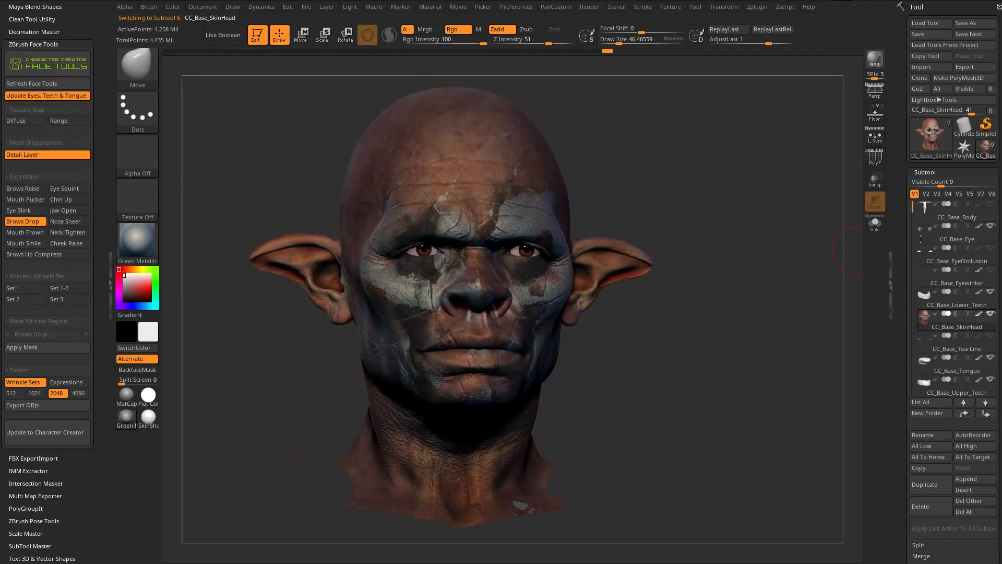
{"action": "left_click", "coordinate": [978, 316]}
{"action": "left_click_drag", "start_coordinate": [722, 257], "coordinate": [825, 286], "text": "alt"}
{"action": "left_click_drag", "start_coordinate": [838, 222], "coordinate": [845, 137], "text": "alt"}
{"action": "left_click_drag", "start_coordinate": [692, 251], "coordinate": [630, 297]}
{"action": "scroll", "coordinate": [953, 313], "scroll_direction": "down", "scroll_amount": 10}
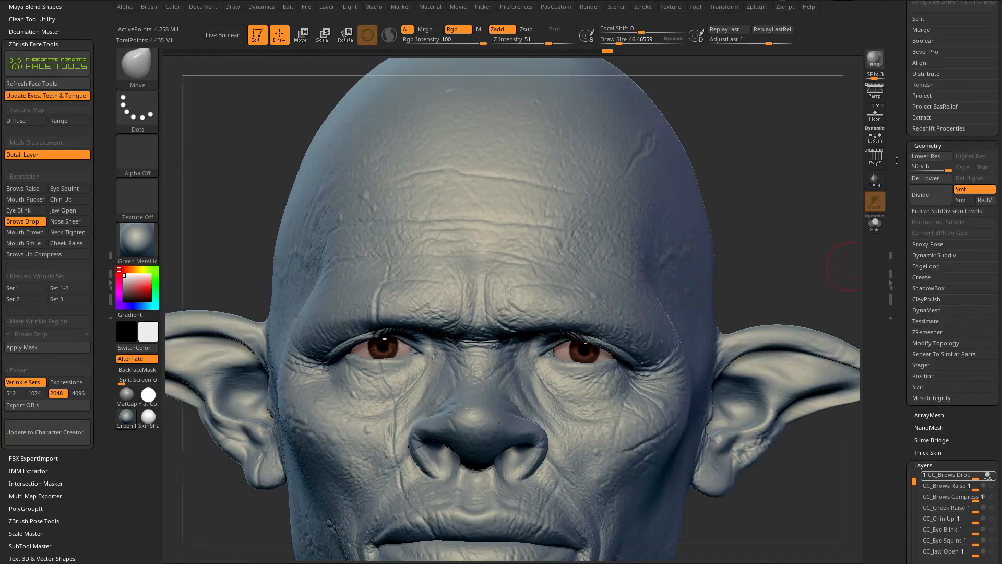
Step: Lower the head to subdivision level 4 and mask off everything outside the Brows Drop wrinkle region
{"action": "left_click_drag", "start_coordinate": [935, 181], "coordinate": [934, 182]}
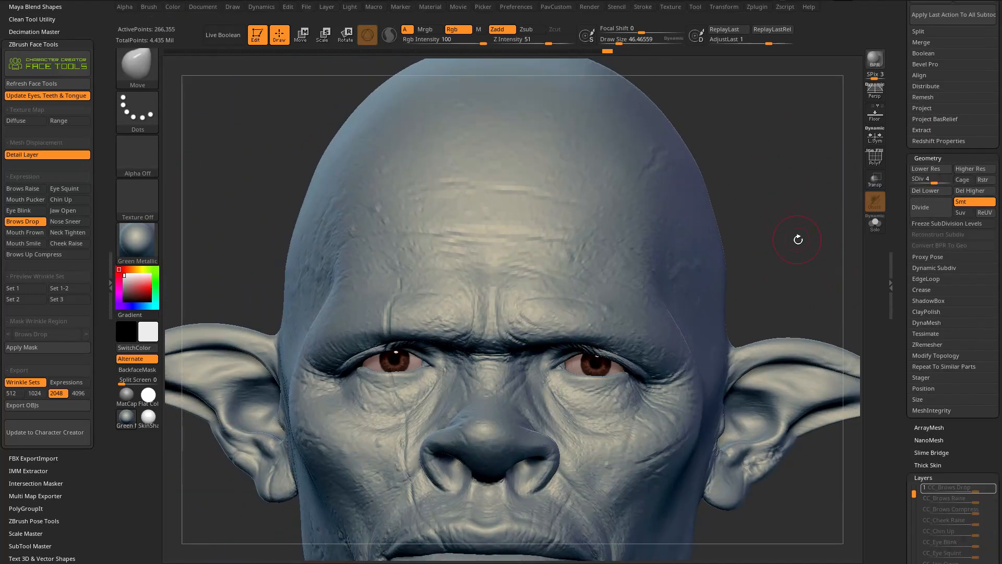
{"action": "left_click", "coordinate": [32, 348]}
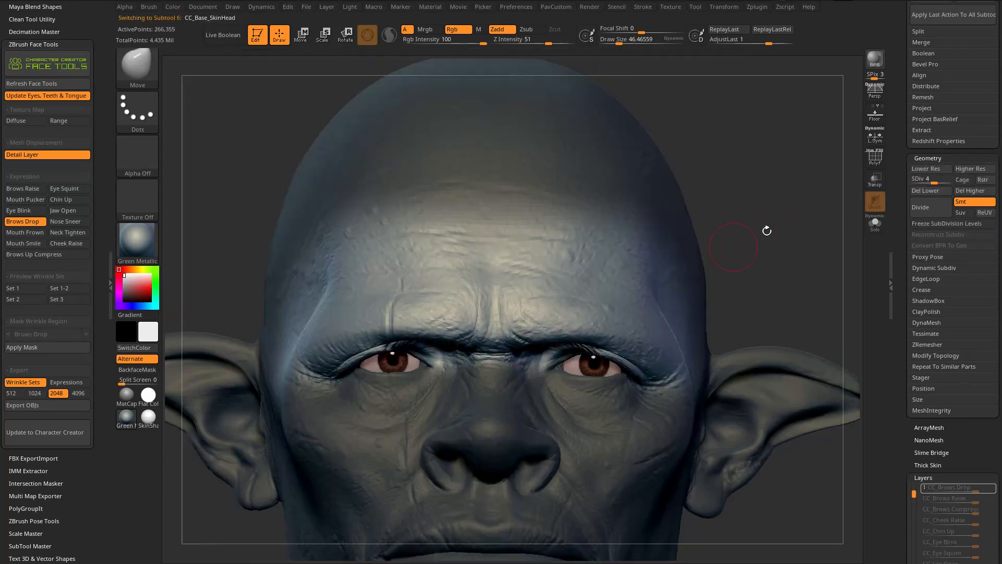
{"action": "key", "text": "shift"}
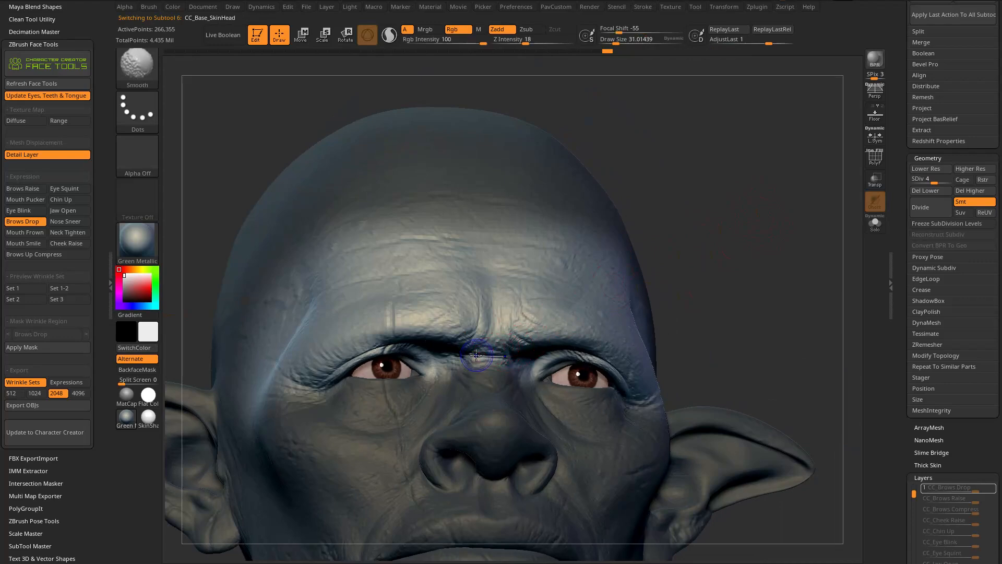
{"action": "mouse_move", "coordinate": [616, 264]}
{"action": "left_mouse_down", "text": "shift"}
{"action": "mouse_move", "coordinate": [774, 231]}
{"action": "mouse_move", "coordinate": [731, 235]}
{"action": "mouse_move", "coordinate": [755, 199]}
{"action": "mouse_move", "coordinate": [727, 172]}
{"action": "mouse_move", "coordinate": [578, 261]}
{"action": "left_mouse_up", "text": "shift"}
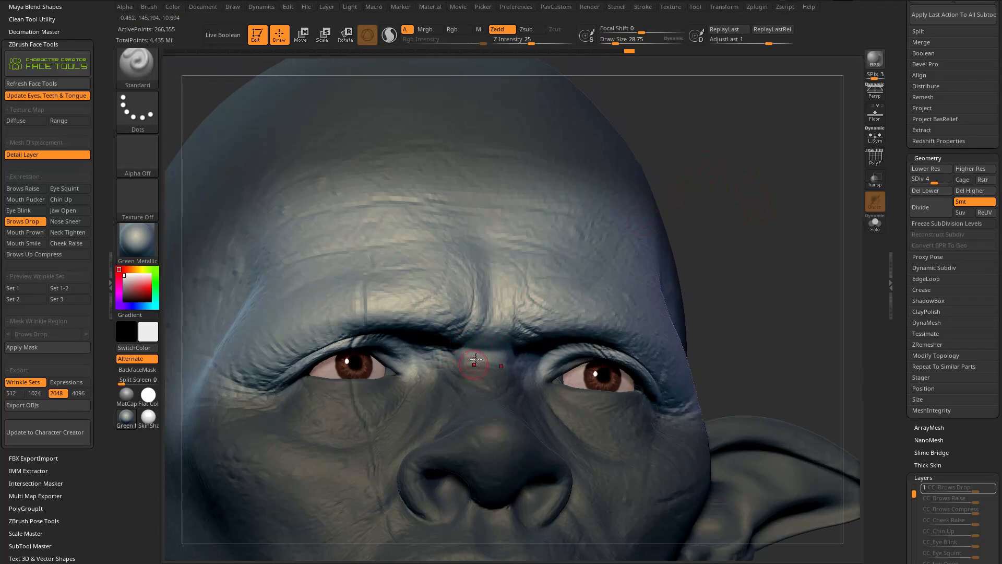
Step: Build up the skin between the brows and at the nose bridge with the Standard brush at draw size about 29
{"action": "left_click_drag", "start_coordinate": [746, 229], "coordinate": [726, 227]}
{"action": "right_click_drag", "start_coordinate": [508, 334], "coordinate": [456, 345]}
{"action": "left_click_drag", "start_coordinate": [462, 363], "coordinate": [491, 361]}
{"action": "right_click_drag", "start_coordinate": [446, 342], "coordinate": [437, 330]}
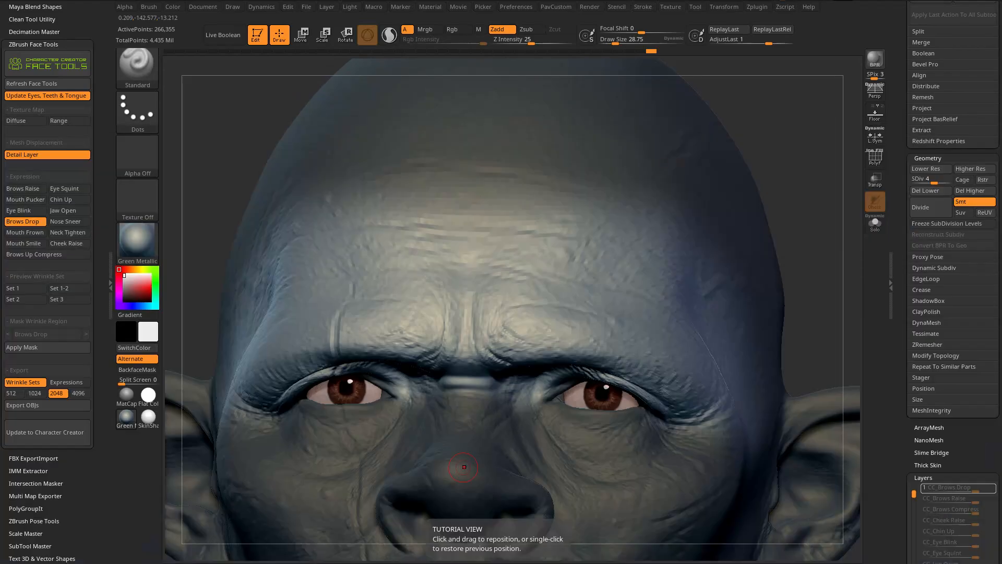
{"action": "right_click_drag", "start_coordinate": [464, 467], "coordinate": [740, 132]}
{"action": "right_click_drag", "start_coordinate": [621, 248], "coordinate": [766, 157]}
{"action": "mouse_move", "coordinate": [843, 77]}
{"action": "right_mouse_down"}
{"action": "mouse_move", "coordinate": [675, 179]}
{"action": "mouse_move", "coordinate": [738, 183]}
{"action": "mouse_move", "coordinate": [719, 199]}
{"action": "mouse_move", "coordinate": [727, 203]}
{"action": "mouse_move", "coordinate": [576, 280]}
{"action": "right_mouse_up"}
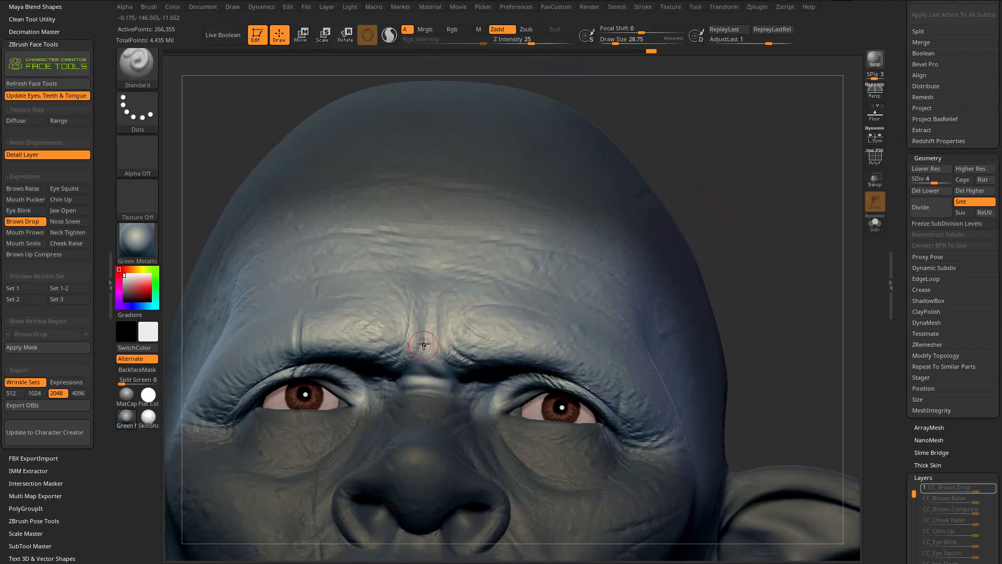
Step: Carve creases at the inner brows and nose bridge with the Dam_Standard brush at Z intensity 10 and draw size up to about 150
{"action": "key", "text": "b"}
{"action": "key", "text": "d"}
{"action": "key", "text": "s"}
{"action": "key", "text": "s"}
{"action": "left_click_drag", "start_coordinate": [450, 368], "coordinate": [442, 367]}
{"action": "left_click_drag", "start_coordinate": [741, 215], "coordinate": [755, 200]}
{"action": "key", "text": "s"}
{"action": "left_click_drag", "start_coordinate": [475, 359], "coordinate": [488, 359]}
{"action": "left_click_drag", "start_coordinate": [764, 166], "coordinate": [744, 172]}
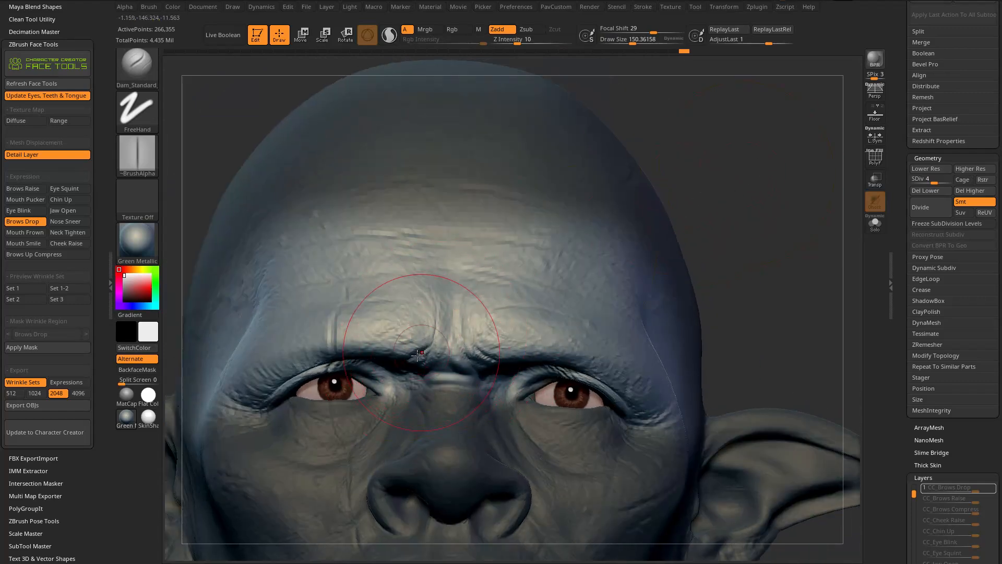
Step: Deepen the frown creases beside the inner brows with the Dam_Standard brush at draw size about 99
{"action": "left_click_drag", "start_coordinate": [718, 194], "coordinate": [715, 180]}
{"action": "key", "text": "s"}
{"action": "left_click_drag", "start_coordinate": [425, 342], "coordinate": [410, 359]}
{"action": "left_click_drag", "start_coordinate": [678, 245], "coordinate": [674, 194]}
{"action": "left_click_drag", "start_coordinate": [611, 232], "coordinate": [673, 204]}
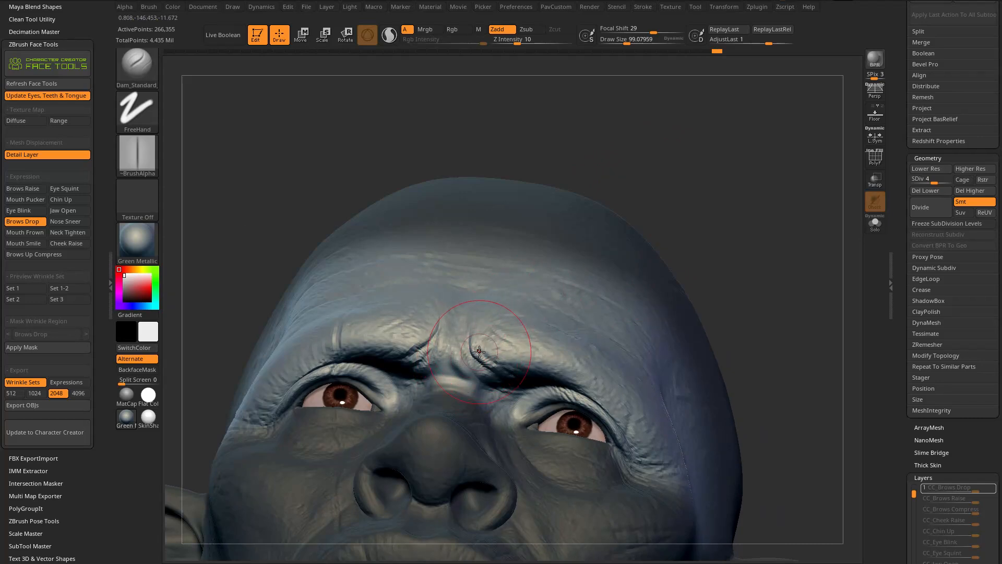
{"action": "key", "text": "shift"}
{"action": "key", "text": "bracketright"}
{"action": "mouse_move", "coordinate": [704, 217]}
{"action": "left_mouse_down"}
{"action": "mouse_move", "coordinate": [741, 260]}
{"action": "mouse_move", "coordinate": [772, 261]}
{"action": "left_mouse_up"}
Step: Shape the vertical frown folds above the inner brows with the Standard brush at draw size about 19
{"action": "key", "text": "b"}
{"action": "key", "text": "s"}
{"action": "key", "text": "t"}
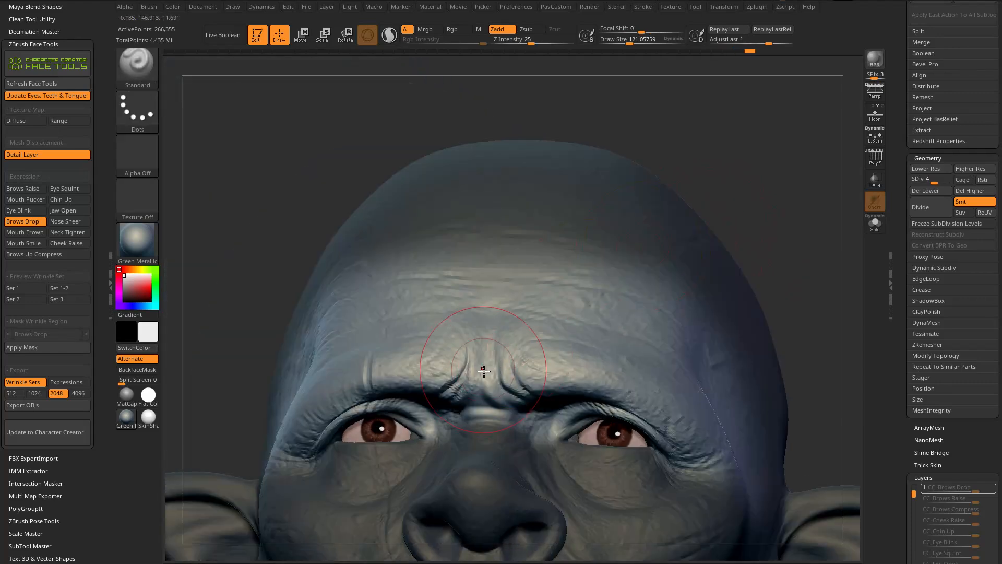
{"action": "mouse_move", "coordinate": [502, 366]}
{"action": "right_mouse_down"}
{"action": "mouse_move", "coordinate": [497, 385]}
{"action": "mouse_move", "coordinate": [498, 367]}
{"action": "mouse_move", "coordinate": [524, 364]}
{"action": "mouse_move", "coordinate": [525, 302]}
{"action": "right_mouse_up"}
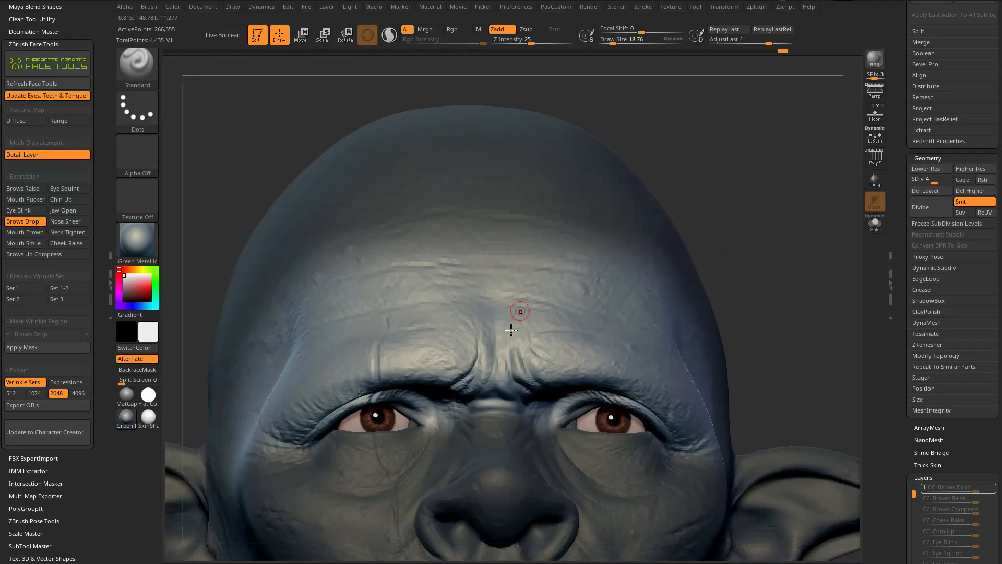
{"action": "right_click_drag", "start_coordinate": [525, 391], "coordinate": [521, 370]}
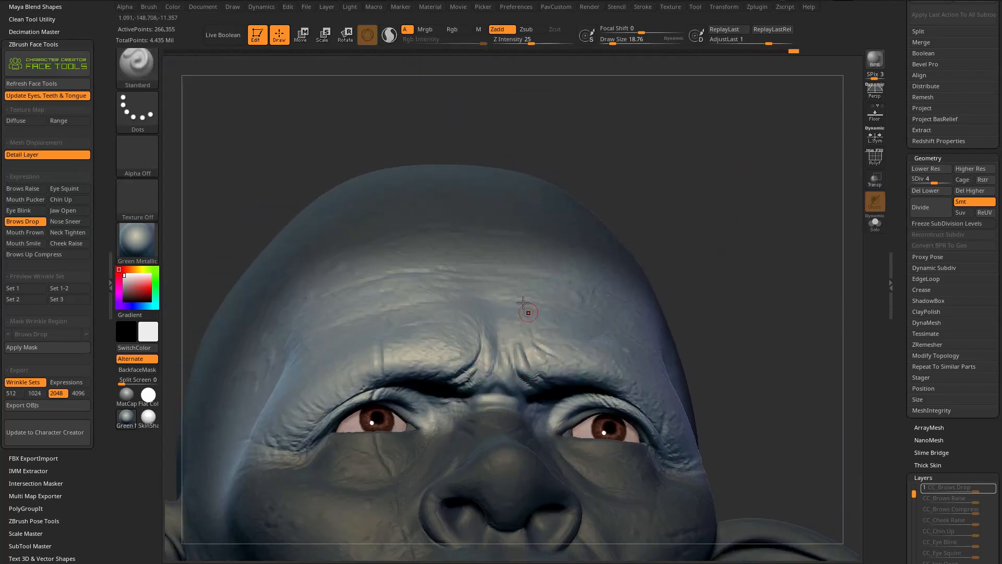
{"action": "right_click_drag", "start_coordinate": [528, 312], "coordinate": [528, 361]}
{"action": "mouse_move", "coordinate": [675, 259]}
{"action": "right_mouse_down"}
{"action": "mouse_move", "coordinate": [491, 347]}
{"action": "mouse_move", "coordinate": [491, 337]}
{"action": "right_mouse_up"}
Step: Strengthen the folds between the brows with Standard brush strokes at draw size about 31
{"action": "left_click_drag", "start_coordinate": [474, 312], "coordinate": [441, 351]}
{"action": "right_click_drag", "start_coordinate": [484, 318], "coordinate": [471, 331]}
{"action": "key", "text": "s"}
{"action": "mouse_move", "coordinate": [473, 333]}
{"action": "left_mouse_down"}
{"action": "mouse_move", "coordinate": [481, 333]}
{"action": "mouse_move", "coordinate": [443, 349]}
{"action": "left_mouse_up"}
{"action": "left_click_drag", "start_coordinate": [491, 319], "coordinate": [472, 352]}
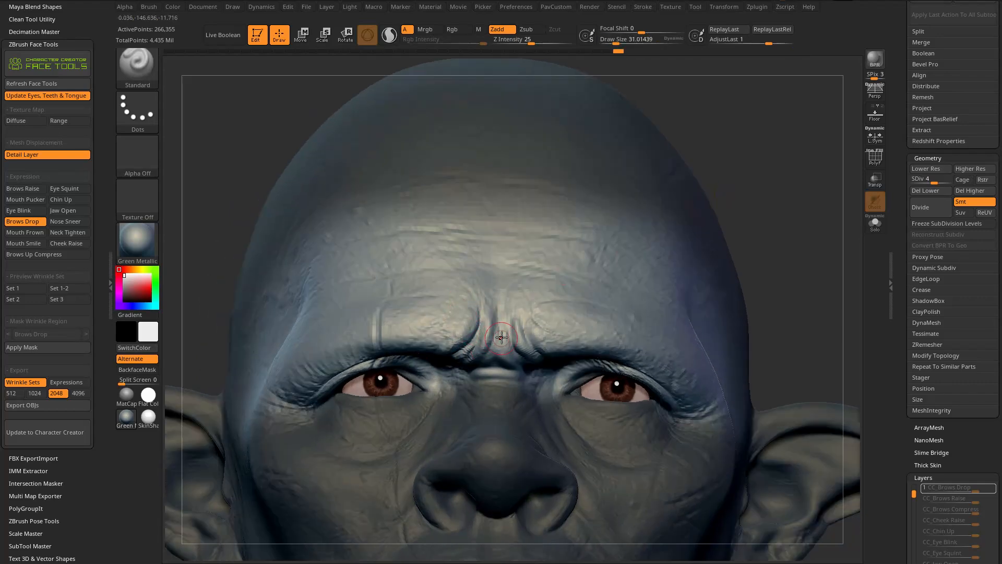
Step: Sharpen the crease across the nose bridge with the Dam_Standard brush at draw sizes of about 55 and 103
{"action": "right_click_drag", "start_coordinate": [678, 286], "coordinate": [640, 238]}
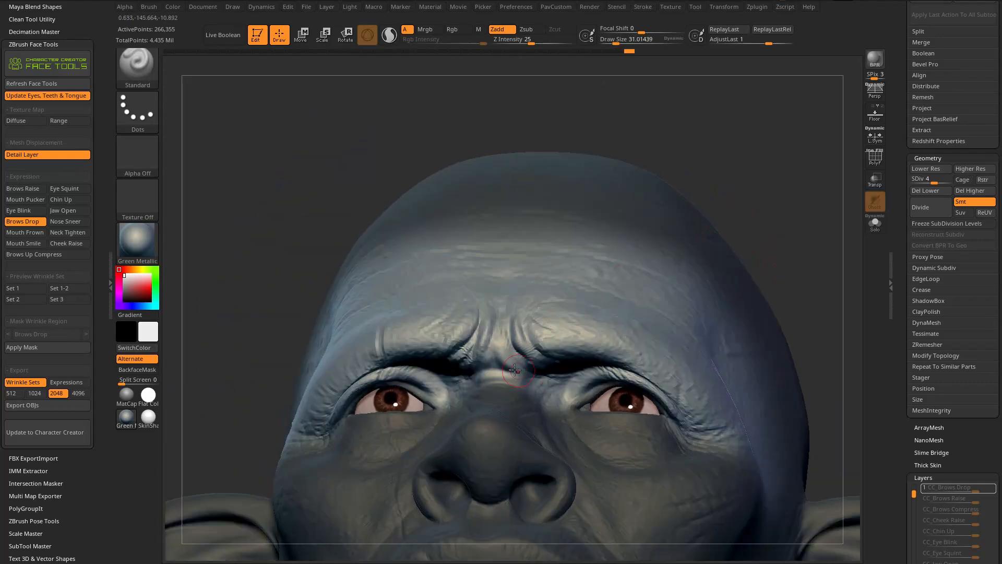
{"action": "mouse_move", "coordinate": [752, 223]}
{"action": "left_mouse_down"}
{"action": "mouse_move", "coordinate": [662, 219]}
{"action": "mouse_move", "coordinate": [684, 163]}
{"action": "left_mouse_up"}
{"action": "key", "text": "b"}
{"action": "key", "text": "d"}
{"action": "key", "text": "s"}
{"action": "key", "text": "s"}
{"action": "left_click_drag", "start_coordinate": [433, 375], "coordinate": [437, 375]}
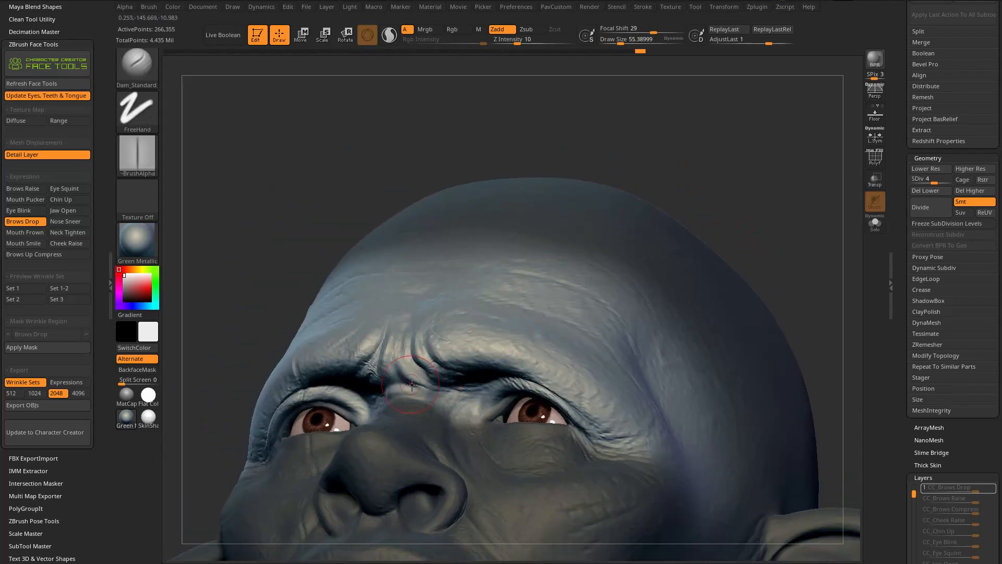
{"action": "mouse_move", "coordinate": [725, 171]}
{"action": "left_mouse_down"}
{"action": "mouse_move", "coordinate": [663, 197]}
{"action": "mouse_move", "coordinate": [463, 377]}
{"action": "left_mouse_up"}
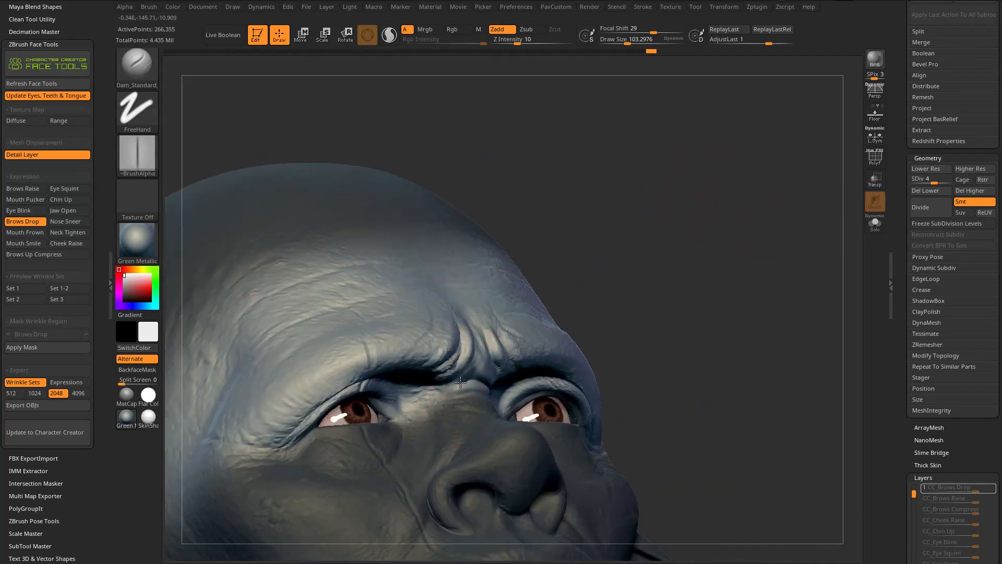
{"action": "left_click_drag", "start_coordinate": [656, 264], "coordinate": [550, 333]}
{"action": "mouse_move", "coordinate": [706, 238]}
{"action": "left_mouse_down"}
{"action": "mouse_move", "coordinate": [752, 227]}
{"action": "mouse_move", "coordinate": [713, 240]}
{"action": "mouse_move", "coordinate": [731, 173]}
{"action": "mouse_move", "coordinate": [671, 226]}
{"action": "mouse_move", "coordinate": [668, 268]}
{"action": "left_mouse_up"}
Step: Raise the head to subdivision level 6 and smooth the nose bridge fold with the Smooth brush at draw size about 22
{"action": "key", "text": "shift"}
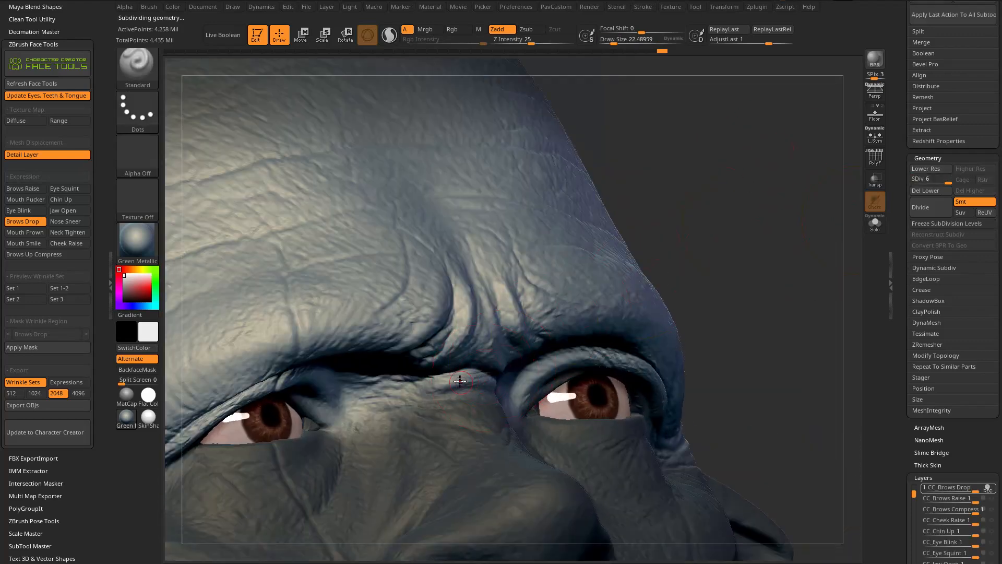
{"action": "left_click_drag", "start_coordinate": [721, 249], "coordinate": [464, 376]}
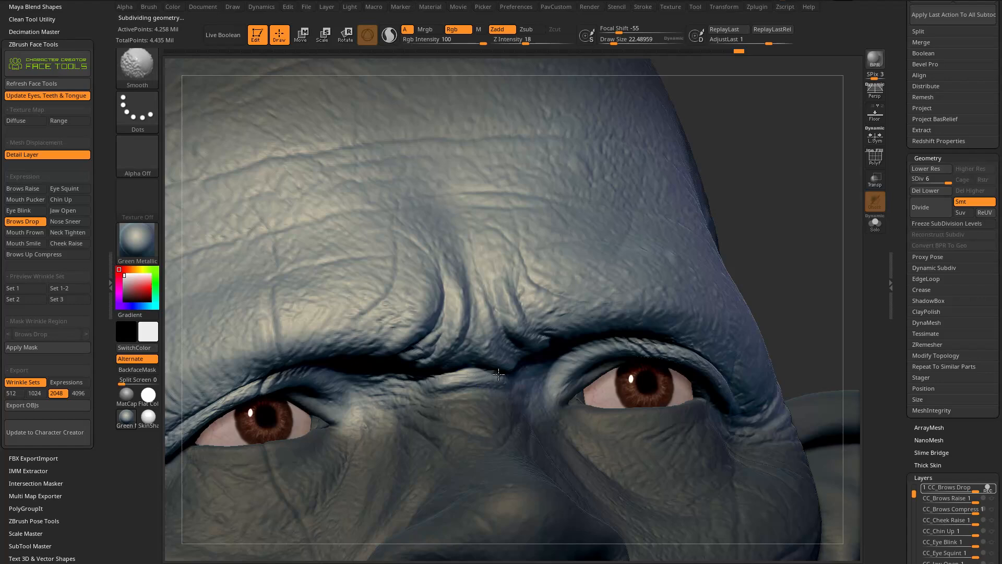
{"action": "right_click_drag", "start_coordinate": [494, 354], "coordinate": [487, 353]}
{"action": "key", "text": "shift"}
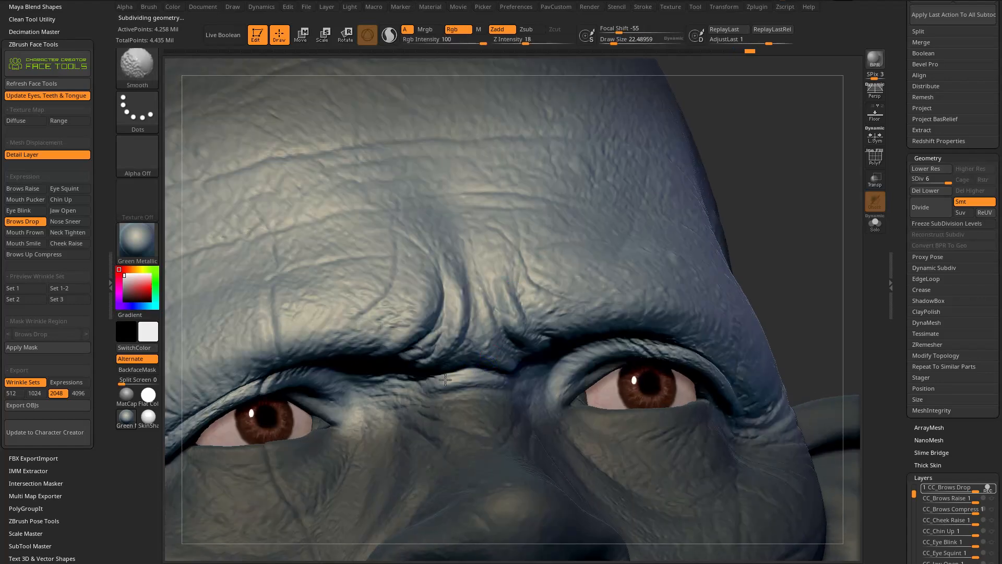
{"action": "left_click_drag", "start_coordinate": [492, 371], "coordinate": [517, 382], "text": "shift"}
Step: Load Alpha 23 on the Standard brush and set its Z intensity to 6
{"action": "mouse_move", "coordinate": [776, 193]}
{"action": "left_mouse_down"}
{"action": "mouse_move", "coordinate": [776, 176]}
{"action": "mouse_move", "coordinate": [772, 195]}
{"action": "mouse_move", "coordinate": [746, 208]}
{"action": "mouse_move", "coordinate": [807, 216]}
{"action": "mouse_move", "coordinate": [755, 208]}
{"action": "left_mouse_up"}
{"action": "key", "text": "s"}
{"action": "left_click", "coordinate": [778, 209]}
{"action": "key", "text": "s"}
{"action": "left_click", "coordinate": [759, 204]}
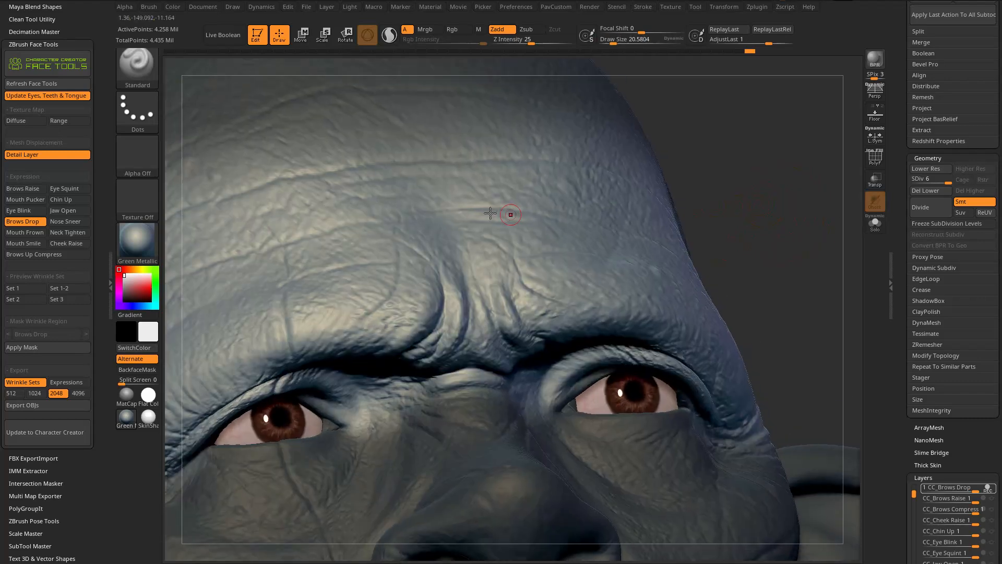
{"action": "left_click", "coordinate": [148, 121]}
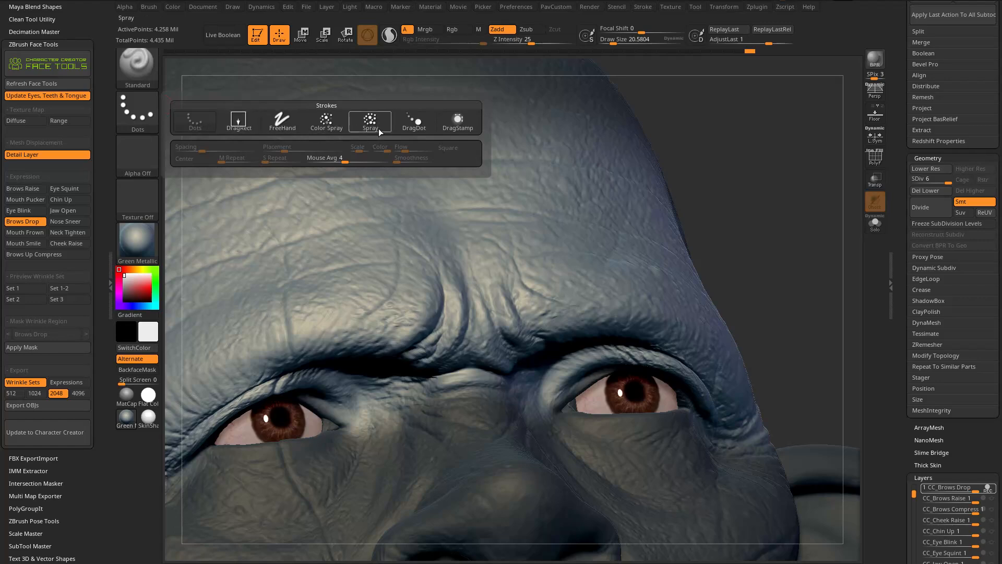
{"action": "left_click", "coordinate": [138, 157]}
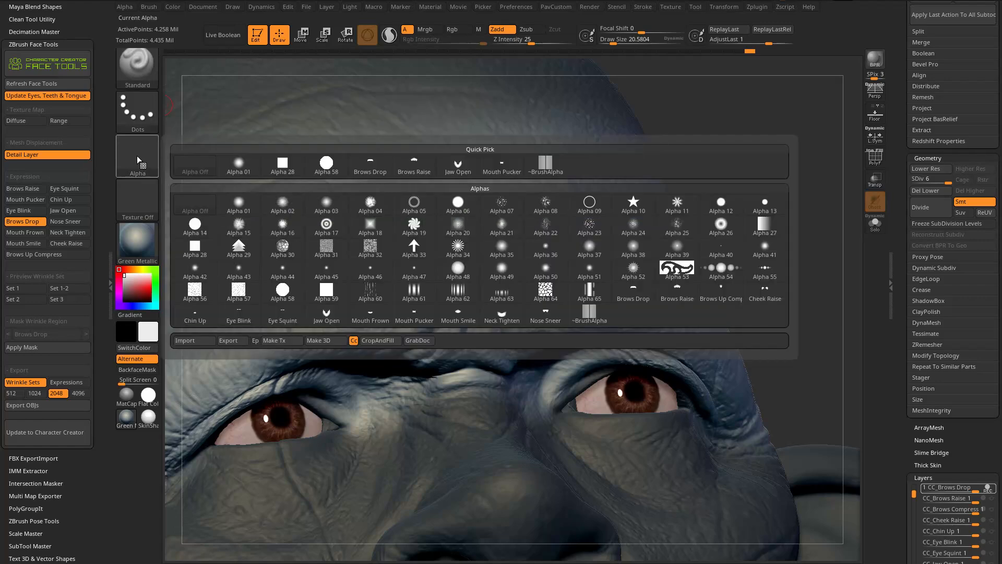
{"action": "left_click", "coordinate": [589, 230]}
{"action": "left_click_drag", "start_coordinate": [738, 179], "coordinate": [742, 139]}
{"action": "left_click", "coordinate": [511, 42]}
Step: Add fine skin texture to the nose bridge and brow folds, enlarging the brush from draw size about 59 to 183
{"action": "left_click_drag", "start_coordinate": [429, 336], "coordinate": [452, 337]}
{"action": "key", "text": "s"}
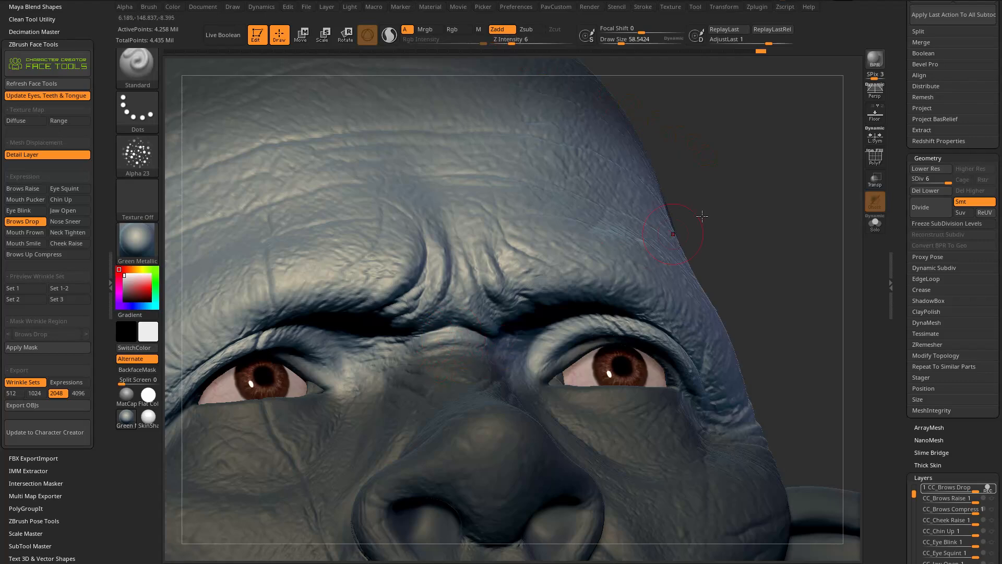
{"action": "left_click_drag", "start_coordinate": [668, 237], "coordinate": [493, 313]}
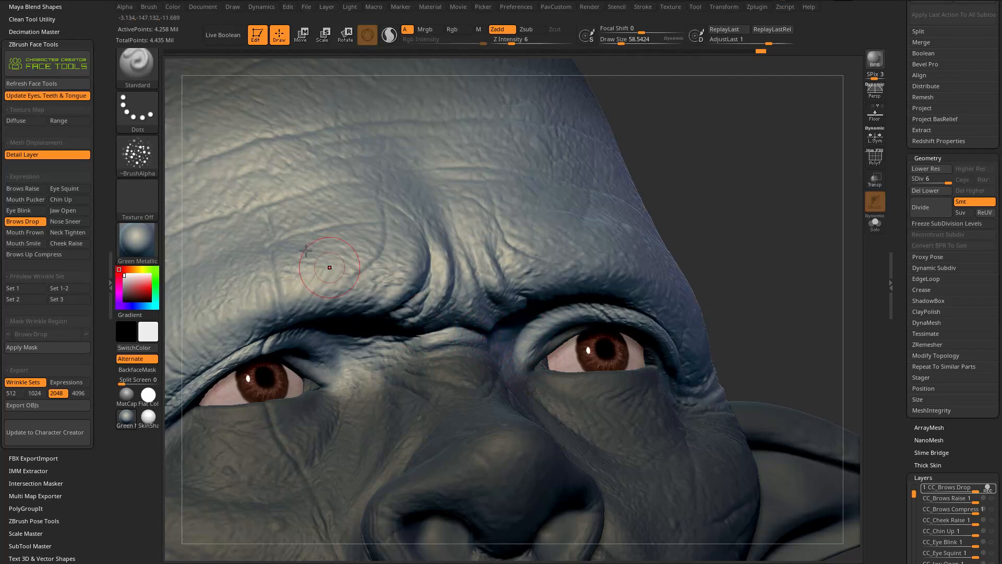
{"action": "key", "text": "s"}
{"action": "left_click_drag", "start_coordinate": [454, 347], "coordinate": [465, 337]}
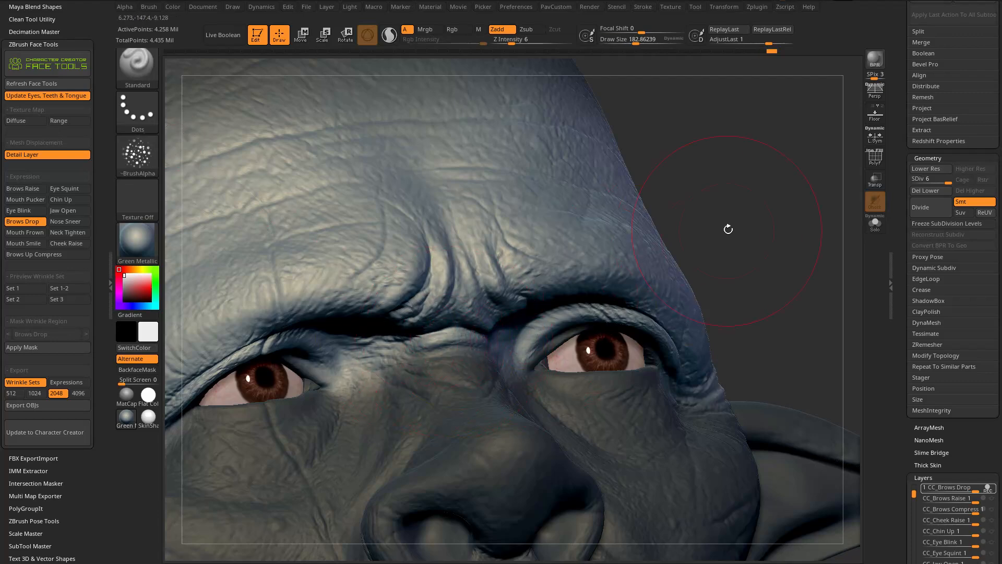
{"action": "left_click_drag", "start_coordinate": [720, 232], "coordinate": [663, 235]}
Step: Clear the mask, turn on the painted skin colour for CC_Base_SkinHead and review the whole frowning face
{"action": "left_click_drag", "start_coordinate": [820, 183], "coordinate": [804, 120], "text": "alt"}
{"action": "mouse_move", "coordinate": [750, 166]}
{"action": "left_mouse_down", "text": "shift"}
{"action": "mouse_move", "coordinate": [808, 154]}
{"action": "mouse_move", "coordinate": [744, 218]}
{"action": "left_mouse_up", "text": "shift"}
{"action": "key", "text": "s"}
{"action": "mouse_move", "coordinate": [716, 228]}
{"action": "left_mouse_down"}
{"action": "mouse_move", "coordinate": [770, 236]}
{"action": "mouse_move", "coordinate": [743, 240]}
{"action": "mouse_move", "coordinate": [755, 234]}
{"action": "left_mouse_up"}
{"action": "left_click_drag", "start_coordinate": [909, 187], "coordinate": [907, 444]}
{"action": "left_click_drag", "start_coordinate": [741, 201], "coordinate": [818, 312], "text": "ctrl"}
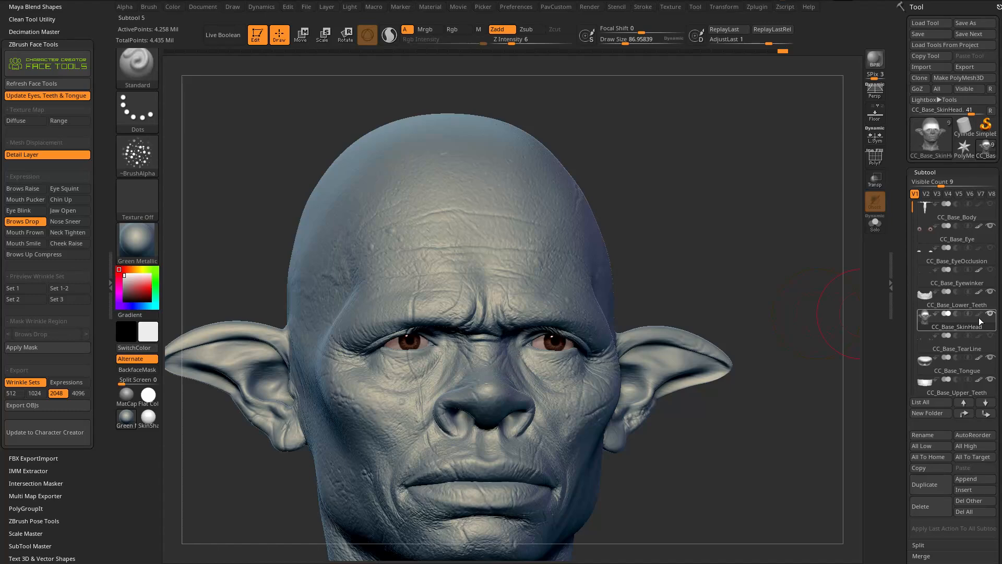
{"action": "left_click", "coordinate": [978, 314]}
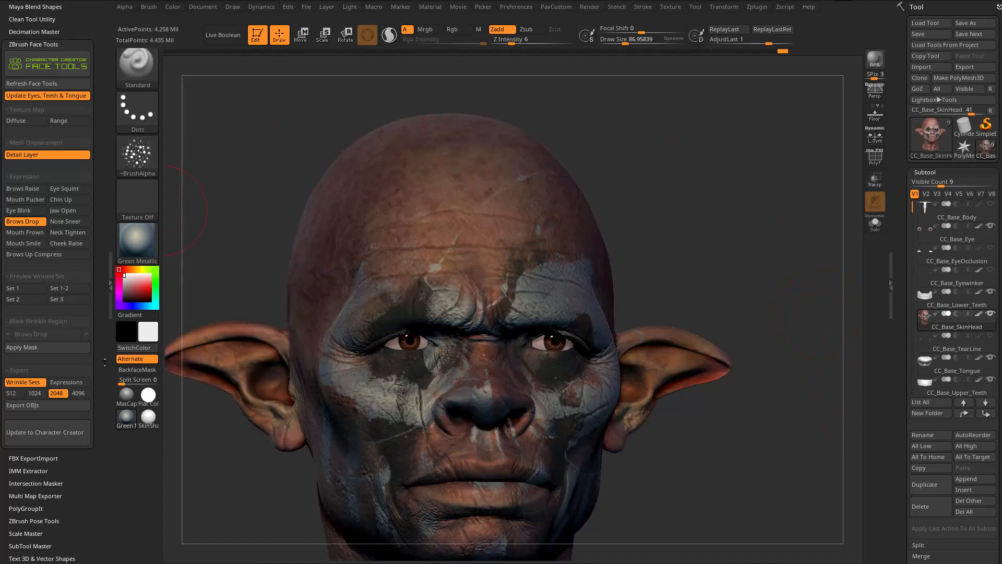
{"action": "right_click_drag", "start_coordinate": [477, 343], "coordinate": [471, 320]}
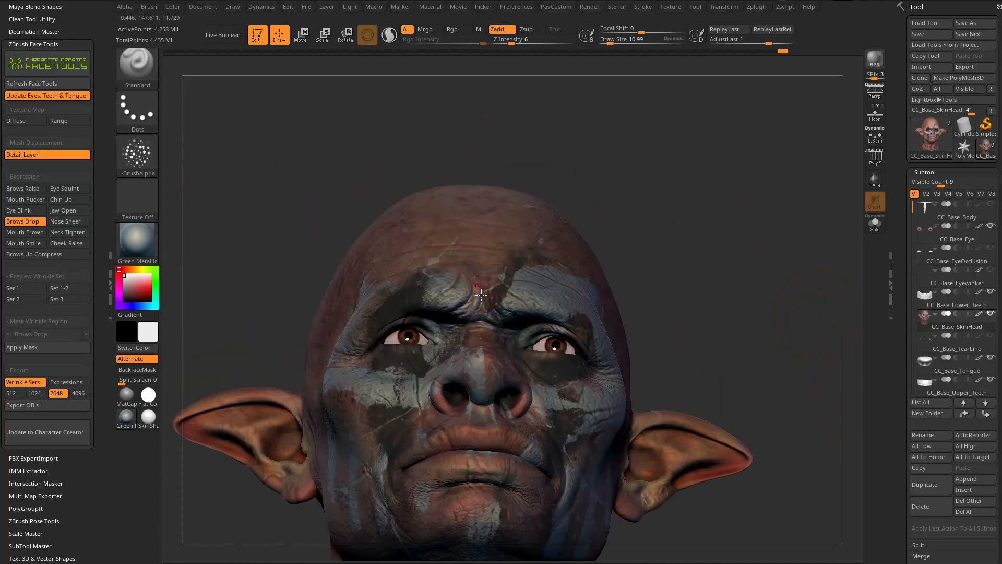
{"action": "mouse_move", "coordinate": [652, 208]}
{"action": "left_mouse_down", "text": "shift"}
{"action": "mouse_move", "coordinate": [693, 228]}
{"action": "mouse_move", "coordinate": [618, 227]}
{"action": "left_mouse_up", "text": "shift"}
{"action": "key", "text": "s"}
{"action": "left_click", "coordinate": [694, 228]}
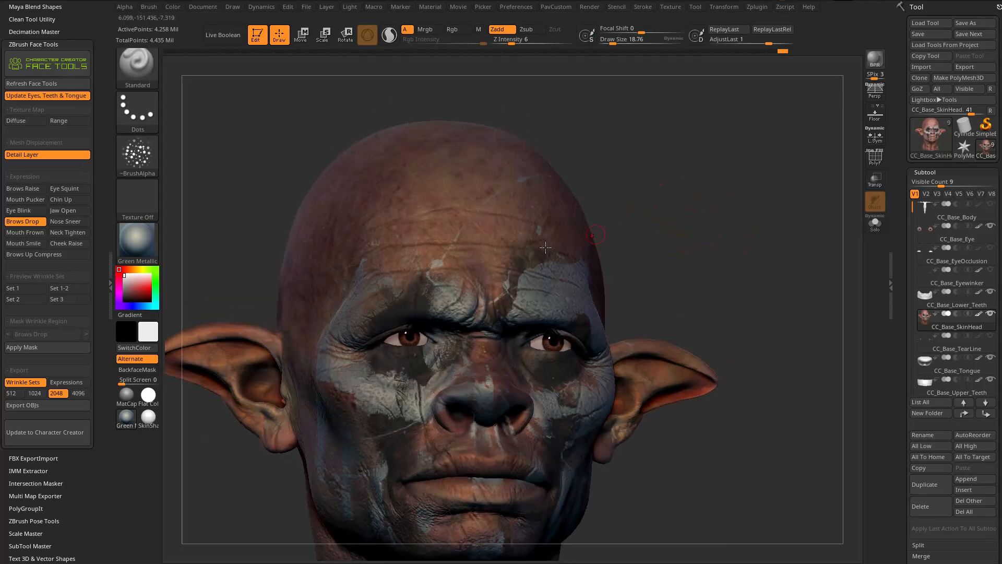
Step: Switch to the Nose Sneer expression and turn off the painted skin colour for CC_Base_SkinHead
{"action": "left_click", "coordinate": [65, 221]}
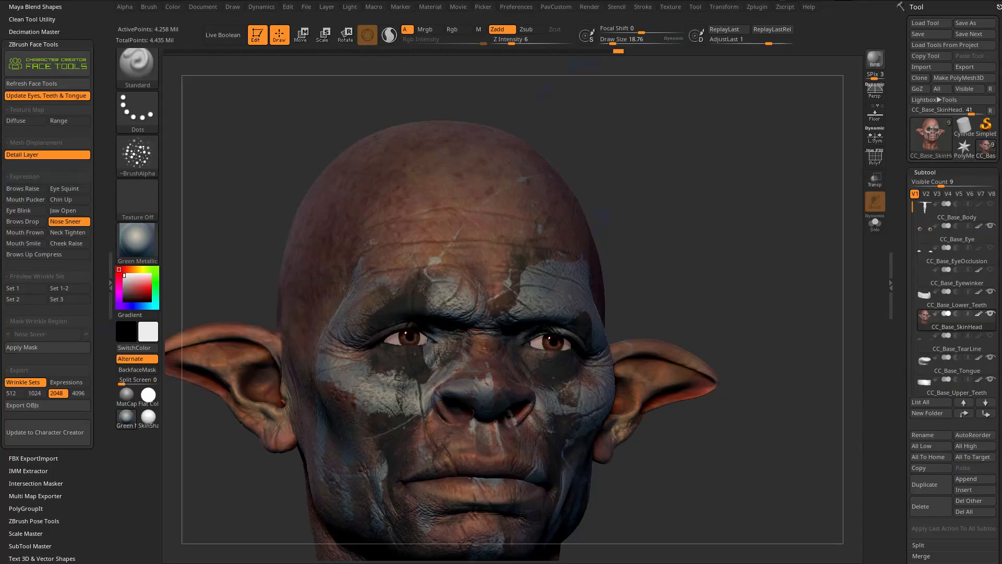
{"action": "left_click_drag", "start_coordinate": [820, 235], "coordinate": [853, 258]}
{"action": "left_click", "coordinate": [979, 316]}
Step: Start recording on the CC_Nose Sneer layer and turn the head's painted skin colour off again
{"action": "left_click_drag", "start_coordinate": [974, 424], "coordinate": [973, 220]}
{"action": "left_click", "coordinate": [986, 229]}
{"action": "mouse_move", "coordinate": [975, 234]}
{"action": "left_mouse_down"}
{"action": "mouse_move", "coordinate": [947, 234]}
{"action": "mouse_move", "coordinate": [976, 233]}
{"action": "left_mouse_up"}
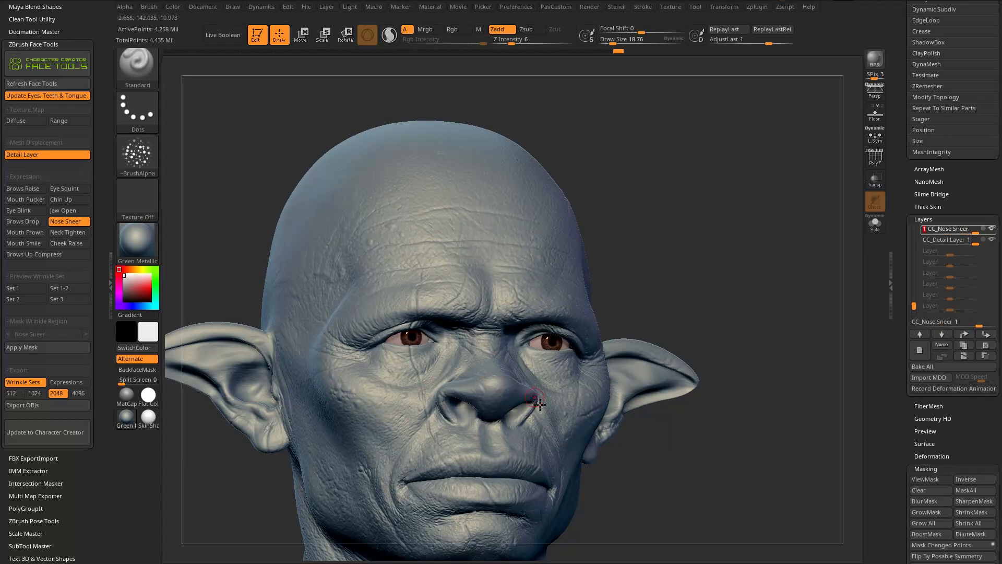
{"action": "right_click_drag", "start_coordinate": [530, 386], "coordinate": [544, 364]}
{"action": "right_click_drag", "start_coordinate": [561, 401], "coordinate": [737, 258]}
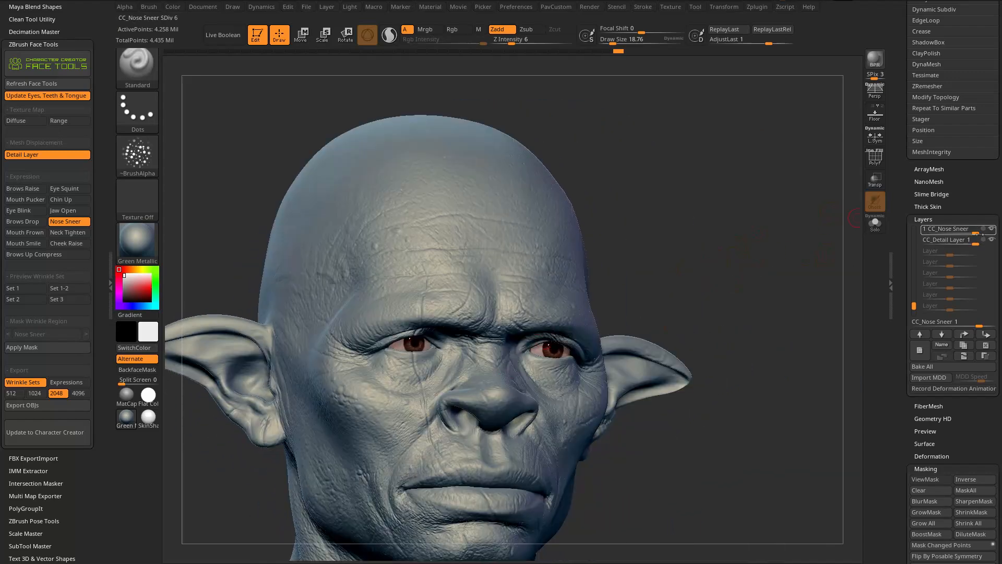
{"action": "left_click", "coordinate": [949, 228]}
{"action": "scroll", "coordinate": [955, 208], "scroll_direction": "up", "scroll_amount": 10}
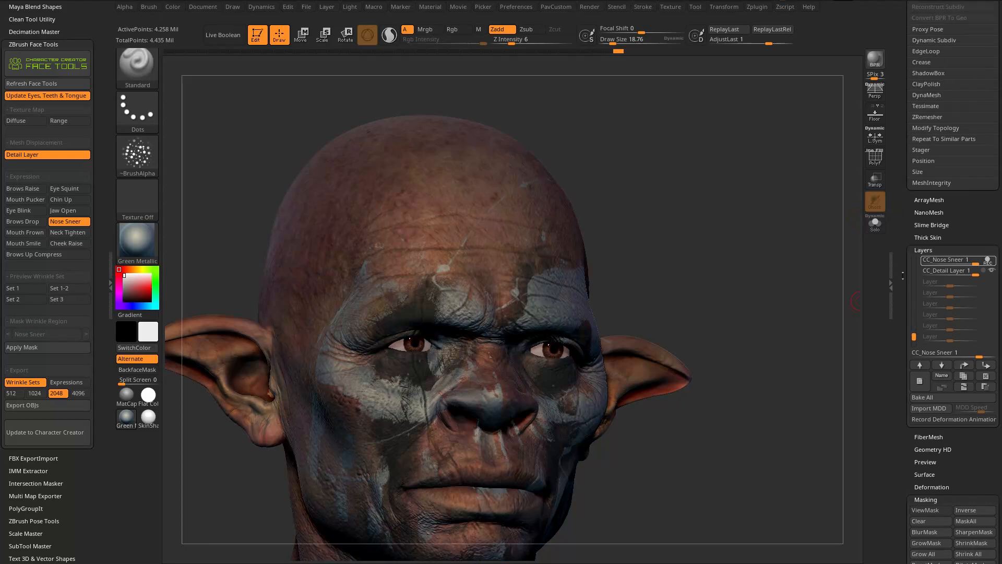
{"action": "left_click", "coordinate": [980, 60]}
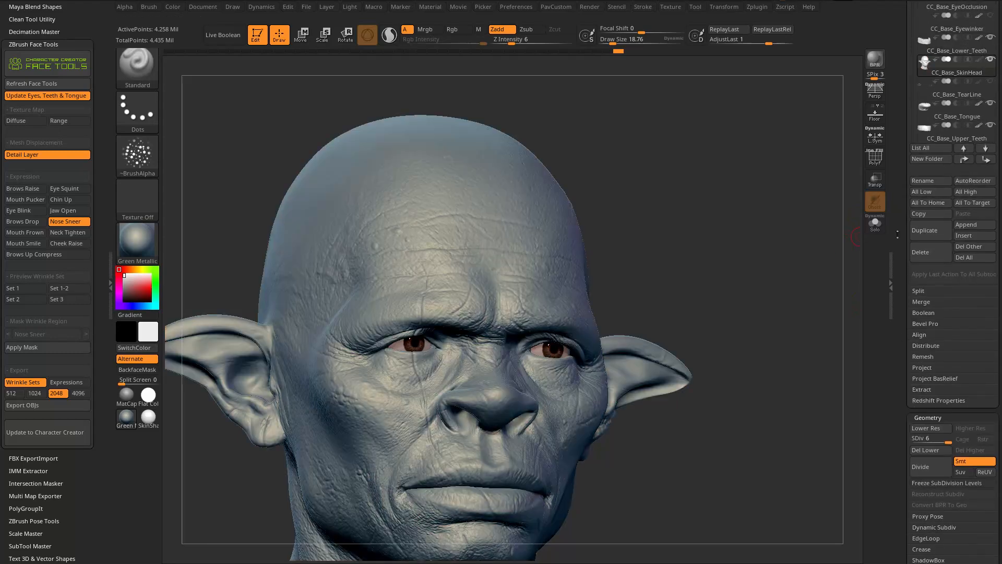
Step: Lower the head to subdivision level 1 with the face framed for shaping the sneer
{"action": "scroll", "coordinate": [939, 292], "scroll_direction": "down", "scroll_amount": 3}
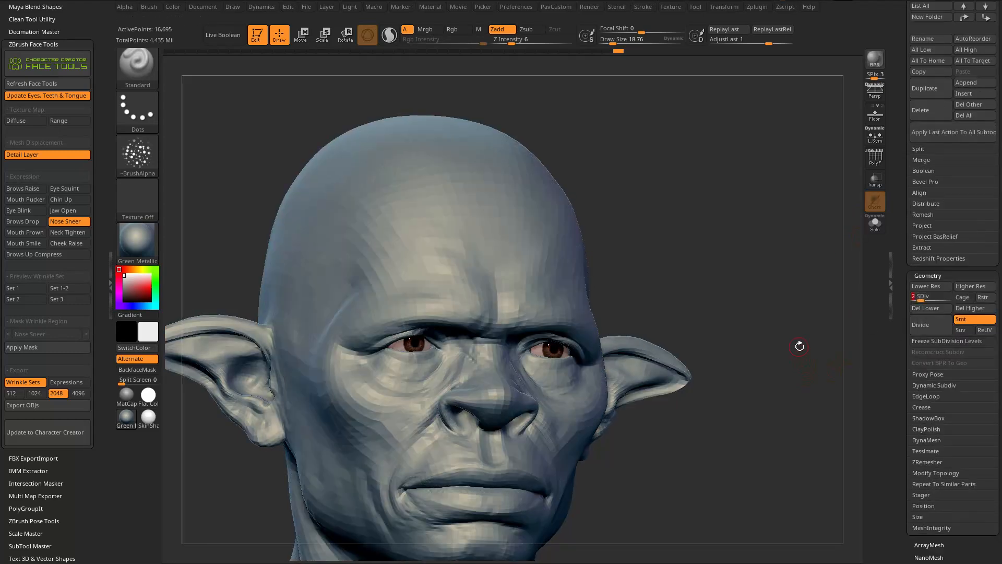
{"action": "left_click_drag", "start_coordinate": [745, 272], "coordinate": [832, 266], "text": "alt"}
{"action": "left_click", "coordinate": [913, 297]}
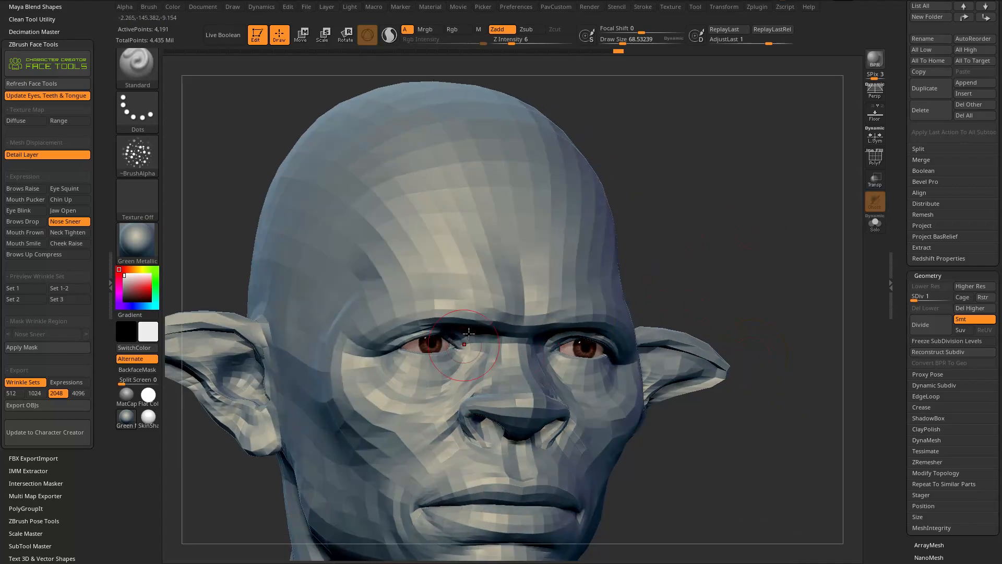
Step: Compare the sneering face at a higher resolution and settle on subdivision level 2 for the head
{"action": "left_click_drag", "start_coordinate": [711, 295], "coordinate": [297, 399]}
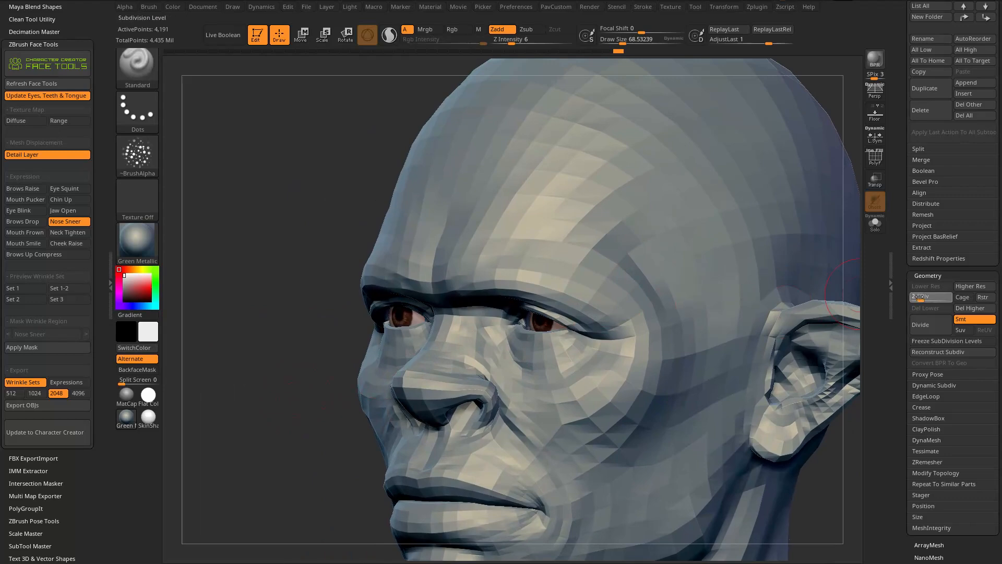
{"action": "left_click_drag", "start_coordinate": [920, 297], "coordinate": [928, 296]}
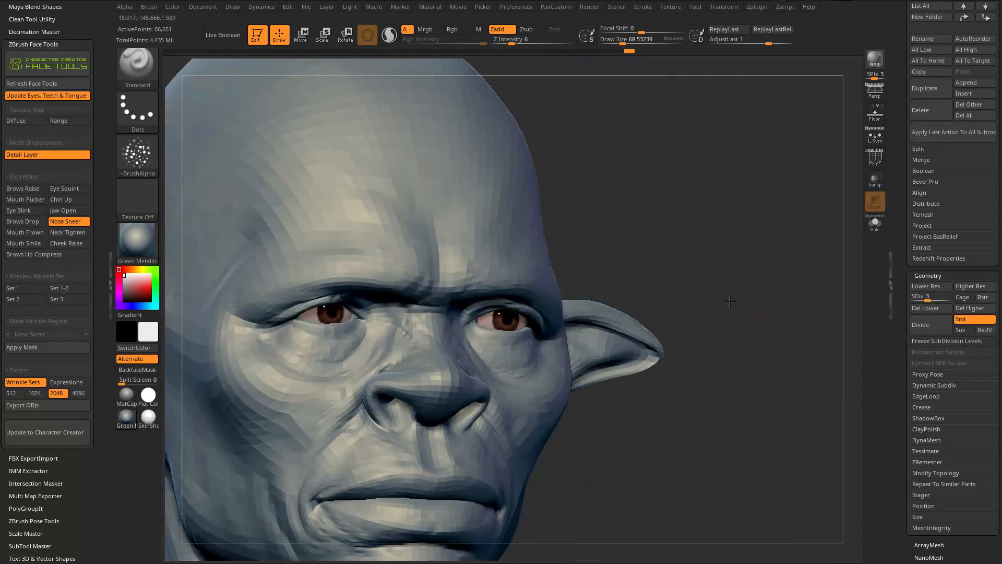
{"action": "left_click_drag", "start_coordinate": [729, 299], "coordinate": [616, 418]}
{"action": "left_click_drag", "start_coordinate": [789, 273], "coordinate": [799, 295]}
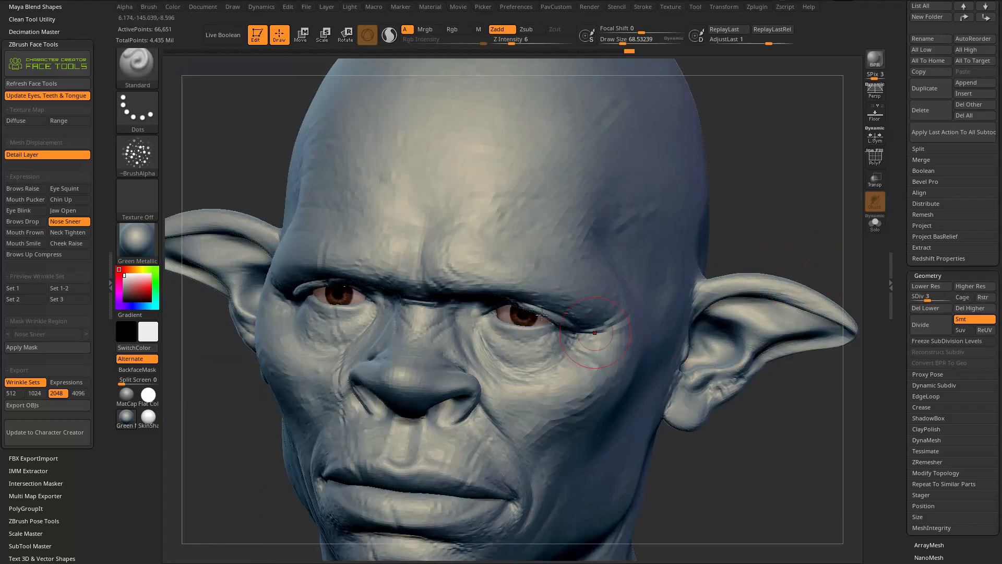
{"action": "left_click", "coordinate": [920, 298]}
{"action": "mouse_move", "coordinate": [804, 250]}
{"action": "left_mouse_down"}
{"action": "mouse_move", "coordinate": [837, 240]}
{"action": "mouse_move", "coordinate": [784, 258]}
{"action": "mouse_move", "coordinate": [768, 284]}
{"action": "mouse_move", "coordinate": [656, 317]}
{"action": "left_mouse_up"}
Step: Pull the side of the nose and nostril wing into the sneer with the Move brush
{"action": "key", "text": "shift"}
{"action": "key", "text": "s"}
{"action": "mouse_move", "coordinate": [496, 369]}
{"action": "right_mouse_down"}
{"action": "mouse_move", "coordinate": [606, 329]}
{"action": "mouse_move", "coordinate": [502, 379]}
{"action": "right_mouse_up"}
{"action": "key", "text": "b"}
{"action": "key", "text": "m"}
{"action": "key", "text": "v"}
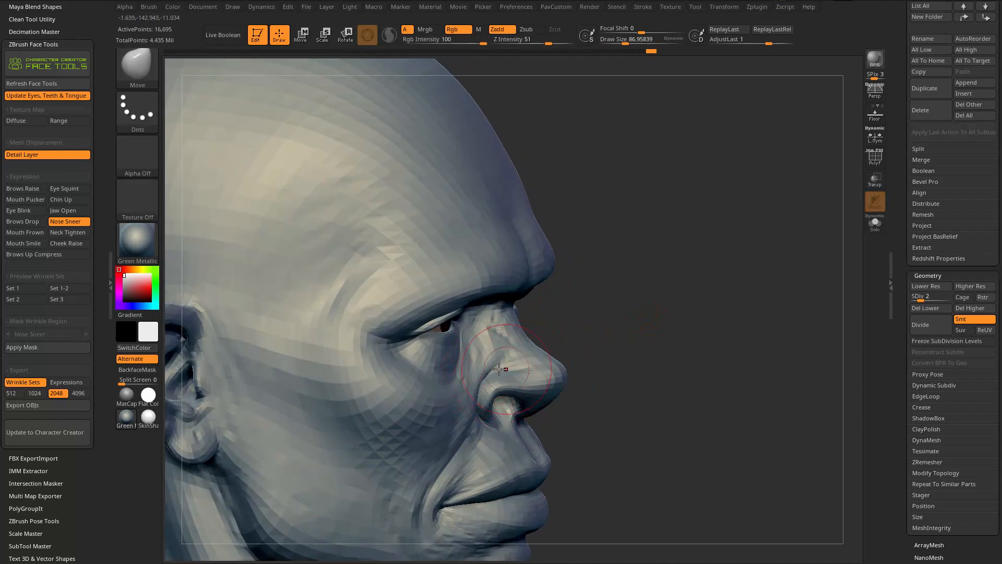
{"action": "right_click_drag", "start_coordinate": [669, 327], "coordinate": [609, 340]}
Step: Refine and smooth the nostril and cheek shapes with the Move brush at a draw size of about 62
{"action": "key", "text": "s"}
{"action": "left_click_drag", "start_coordinate": [609, 340], "coordinate": [607, 340]}
{"action": "left_click_drag", "start_coordinate": [590, 371], "coordinate": [568, 347]}
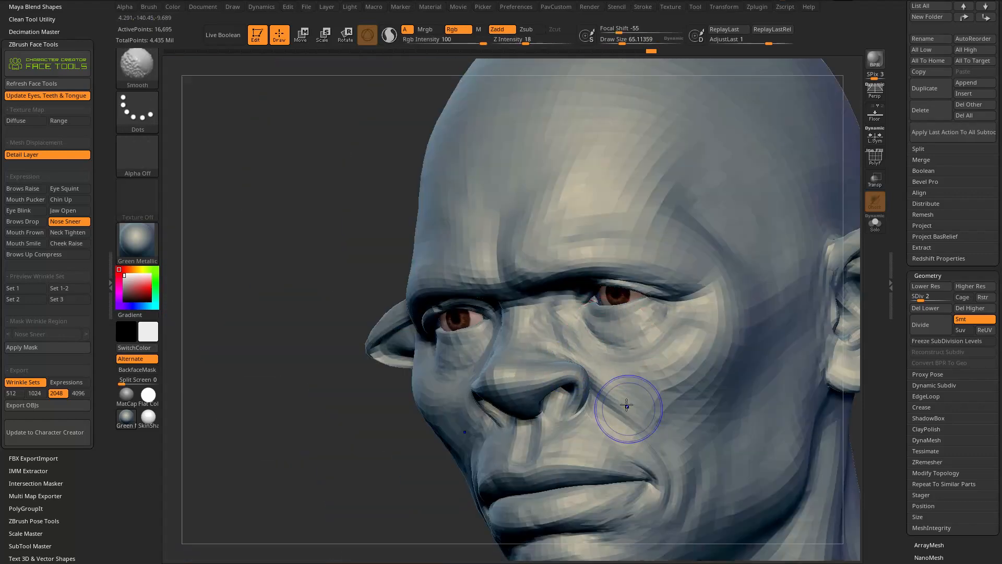
{"action": "right_click_drag", "start_coordinate": [518, 364], "coordinate": [490, 379]}
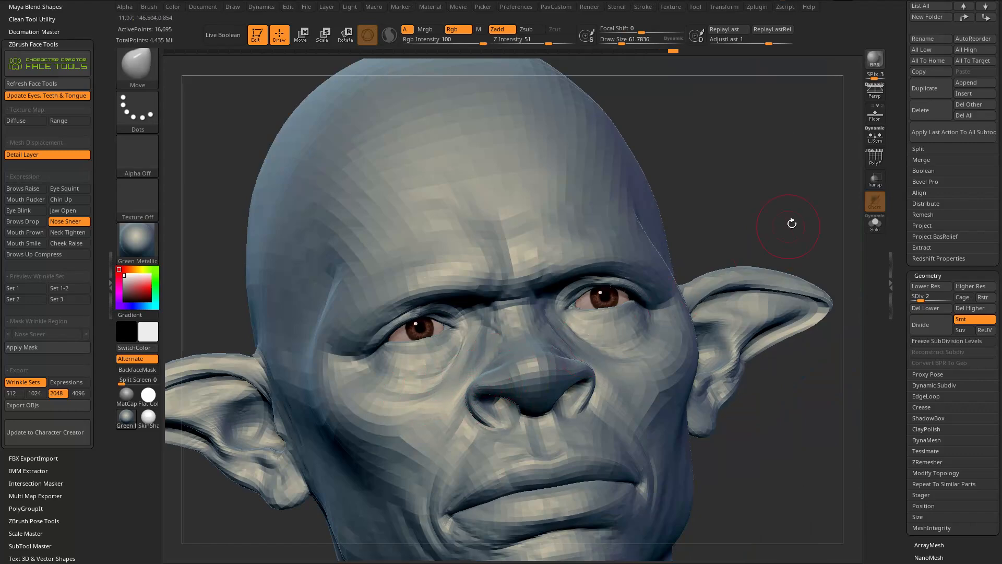
{"action": "right_click_drag", "start_coordinate": [786, 230], "coordinate": [514, 414]}
{"action": "mouse_move", "coordinate": [584, 263]}
{"action": "right_mouse_down"}
{"action": "mouse_move", "coordinate": [698, 233]}
{"action": "mouse_move", "coordinate": [696, 288]}
{"action": "mouse_move", "coordinate": [523, 381]}
{"action": "mouse_move", "coordinate": [774, 255]}
{"action": "mouse_move", "coordinate": [704, 380]}
{"action": "mouse_move", "coordinate": [541, 411]}
{"action": "mouse_move", "coordinate": [569, 397]}
{"action": "right_mouse_up"}
Step: Switch to the Standard brush at a draw size of about 33 and start smoothing the crease beside the nostril
{"action": "key", "text": "b"}
{"action": "key", "text": "i"}
{"action": "key", "text": "n"}
{"action": "key", "text": "s"}
{"action": "key", "text": "b"}
{"action": "key", "text": "s"}
{"action": "key", "text": "t"}
{"action": "key", "text": "shift"}
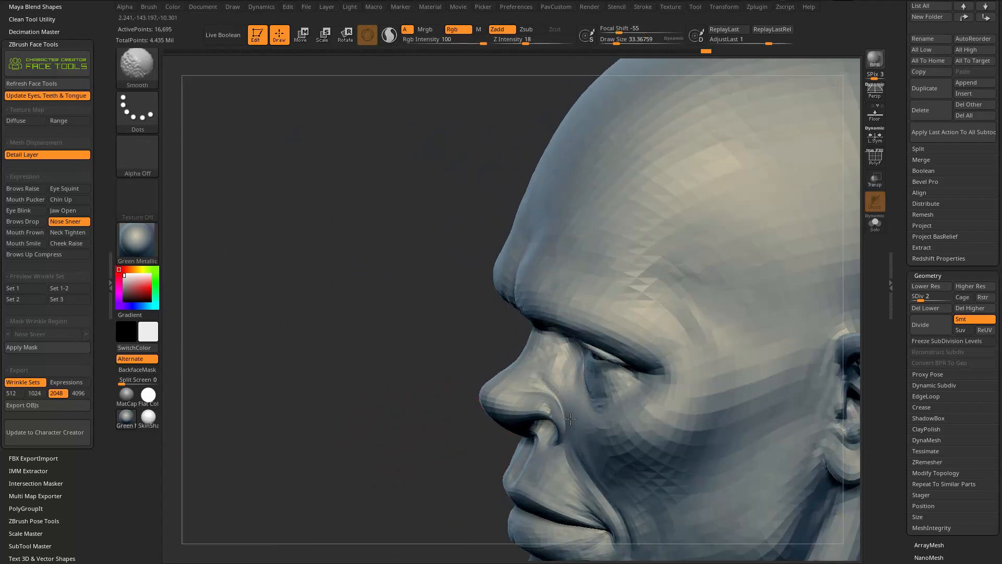
Step: Build up and smooth the folds along both sides of the nose with the Standard brush
{"action": "mouse_move", "coordinate": [559, 439]}
{"action": "right_mouse_down"}
{"action": "mouse_move", "coordinate": [409, 470]}
{"action": "mouse_move", "coordinate": [425, 455]}
{"action": "right_mouse_up"}
{"action": "key", "text": "ctrl"}
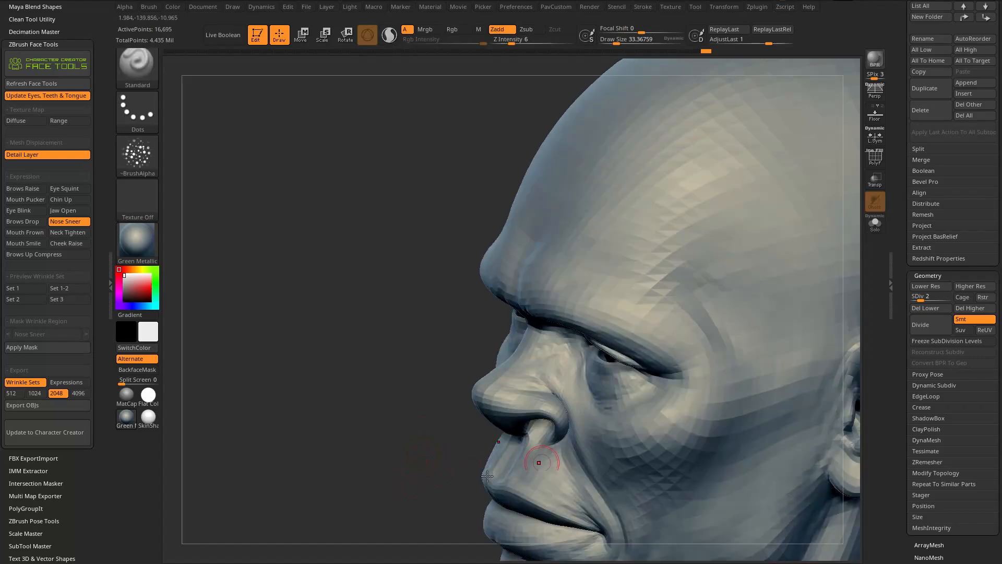
{"action": "left_click_drag", "start_coordinate": [433, 470], "coordinate": [450, 453]}
{"action": "left_click_drag", "start_coordinate": [407, 494], "coordinate": [373, 434]}
{"action": "left_click_drag", "start_coordinate": [307, 470], "coordinate": [449, 444]}
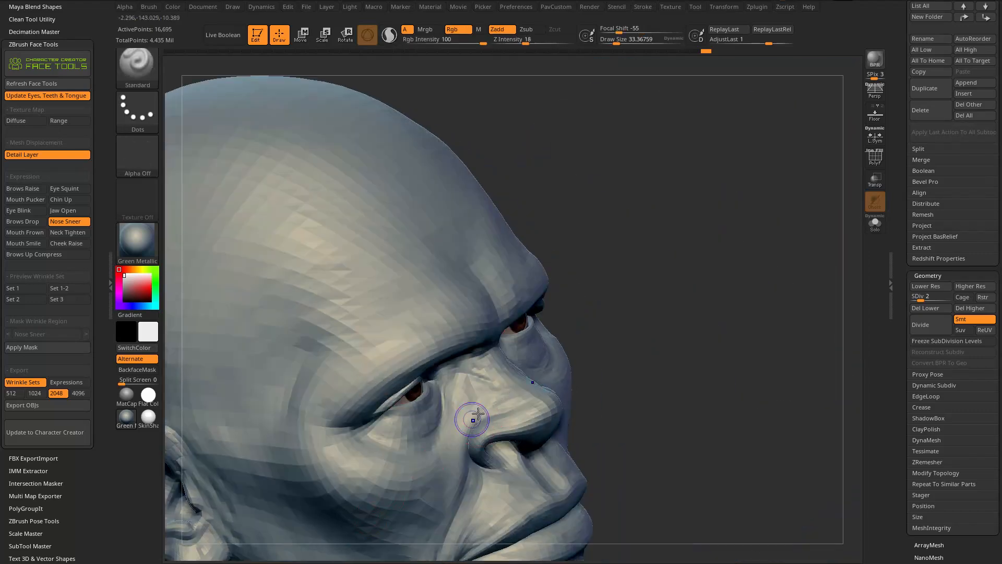
{"action": "mouse_move", "coordinate": [801, 319]}
{"action": "left_mouse_down", "text": "shift"}
{"action": "mouse_move", "coordinate": [785, 289]}
{"action": "mouse_move", "coordinate": [801, 230]}
{"action": "mouse_move", "coordinate": [673, 250]}
{"action": "left_mouse_up", "text": "shift"}
{"action": "left_click_drag", "start_coordinate": [324, 397], "coordinate": [340, 418]}
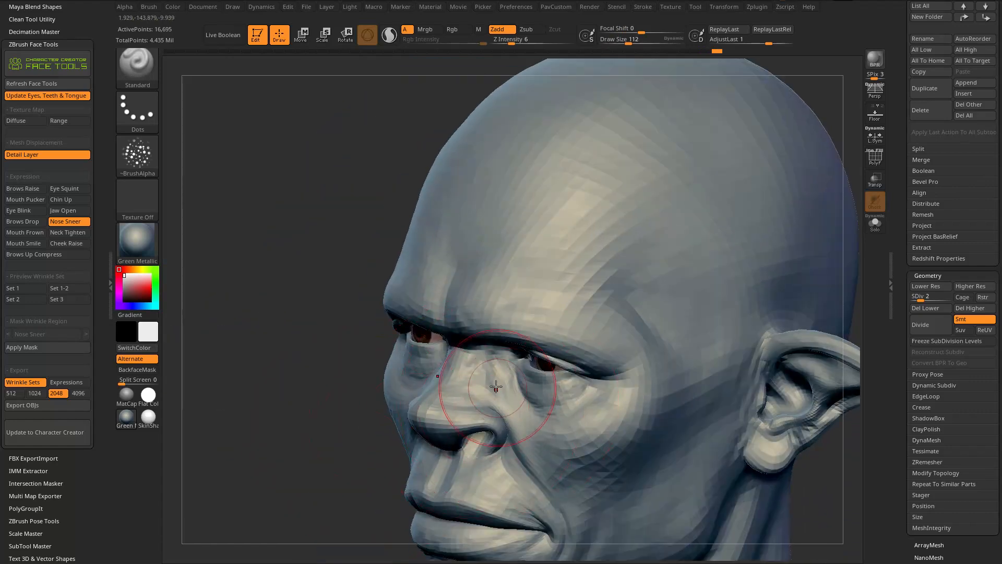
Step: Turn off the Standard brush's alpha and set its draw size to about 69 and Z Intensity to 26
{"action": "key", "text": "["}
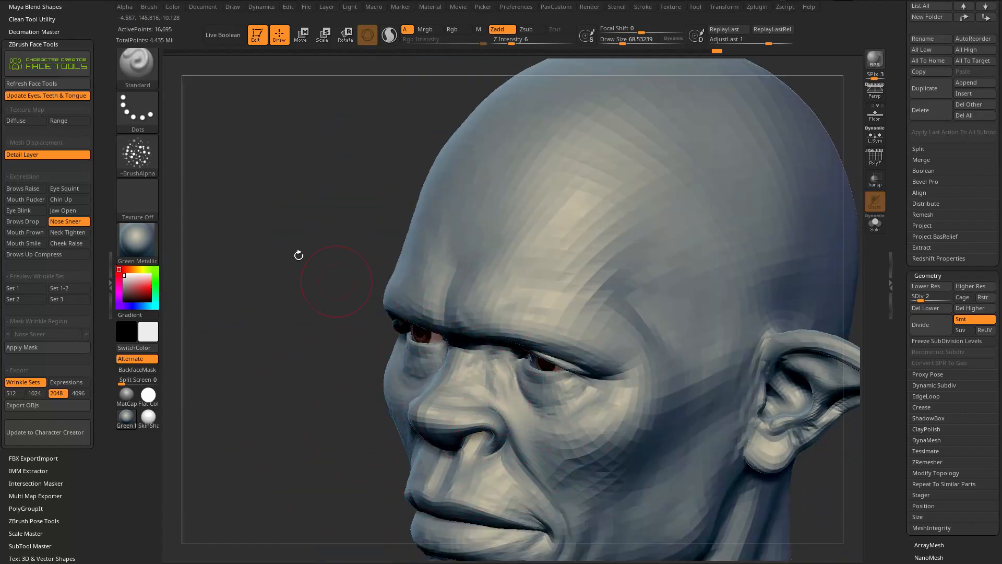
{"action": "left_click", "coordinate": [137, 154]}
{"action": "left_click", "coordinate": [183, 160]}
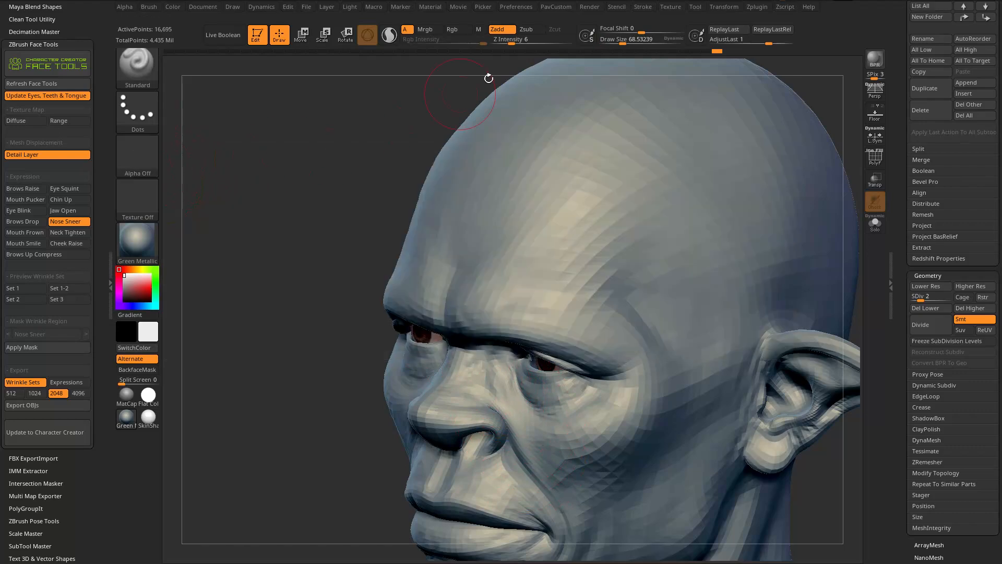
{"action": "left_click_drag", "start_coordinate": [512, 43], "coordinate": [533, 42]}
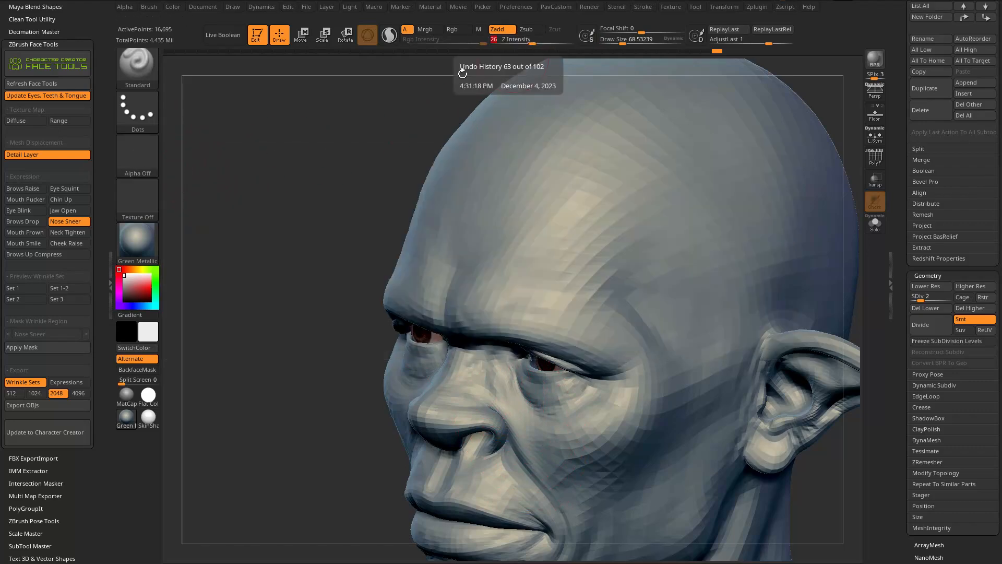
Step: Sculpt the fold from the inner eye to the cheek beside the nose, reducing the draw size to about 49
{"action": "right_click_drag", "start_coordinate": [483, 292], "coordinate": [480, 349]}
{"action": "right_click_drag", "start_coordinate": [517, 416], "coordinate": [445, 330]}
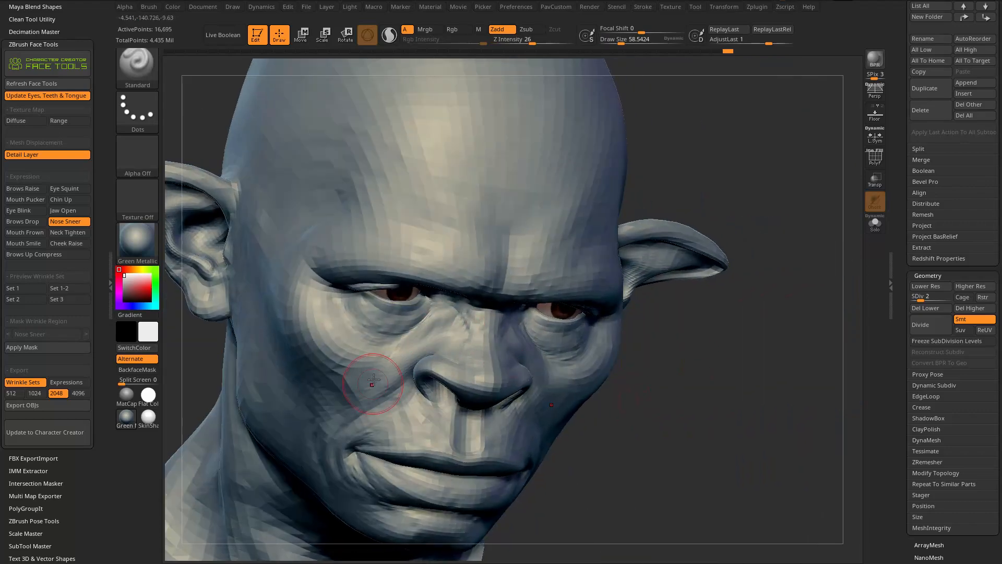
{"action": "right_click_drag", "start_coordinate": [720, 230], "coordinate": [512, 361]}
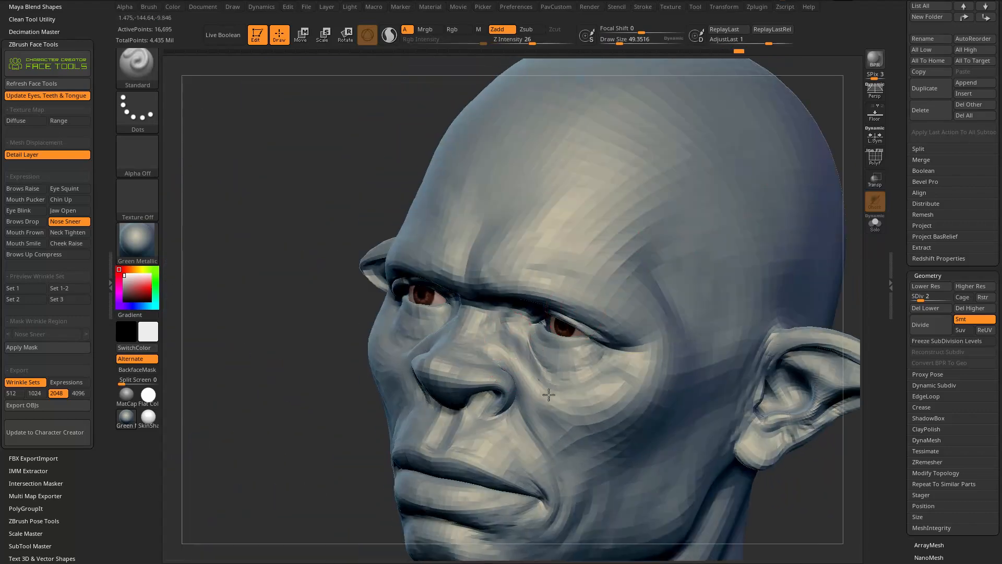
{"action": "right_click_drag", "start_coordinate": [844, 281], "coordinate": [694, 324]}
{"action": "mouse_move", "coordinate": [381, 403]}
{"action": "right_mouse_down"}
{"action": "mouse_move", "coordinate": [724, 266]}
{"action": "mouse_move", "coordinate": [407, 422]}
{"action": "right_mouse_up"}
Step: Adjust the shape of the fold beside the nose with the Move brush
{"action": "key", "text": "b"}
{"action": "key", "text": "m"}
{"action": "key", "text": "v"}
{"action": "right_click_drag", "start_coordinate": [421, 347], "coordinate": [500, 378]}
Step: Return to the Standard brush and strengthen the raised fold between the nostril and the cheek
{"action": "key", "text": "b"}
{"action": "key", "text": "s"}
{"action": "key", "text": "t"}
{"action": "left_click_drag", "start_coordinate": [259, 449], "coordinate": [340, 402]}
{"action": "left_click_drag", "start_coordinate": [607, 253], "coordinate": [395, 375]}
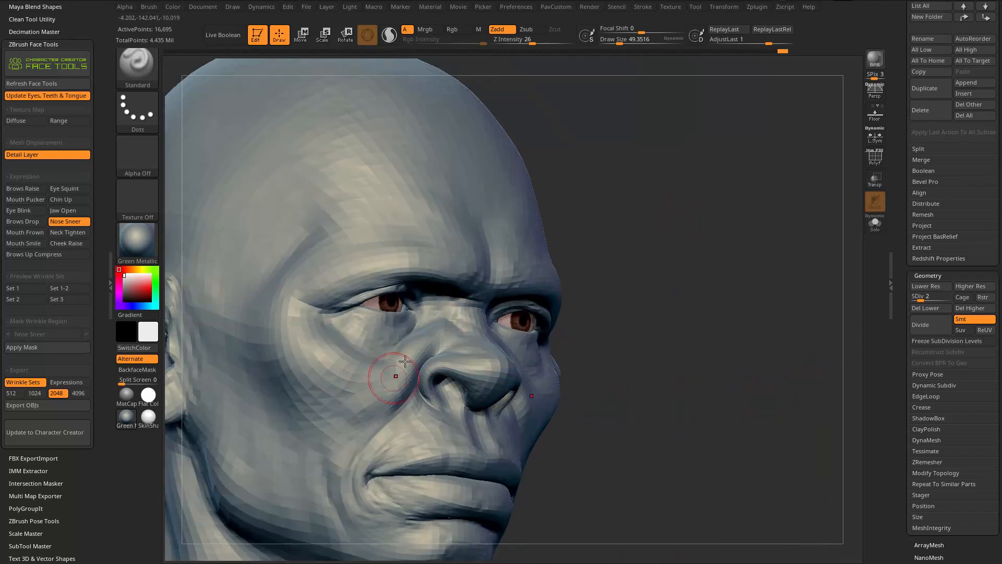
{"action": "right_click_drag", "start_coordinate": [424, 348], "coordinate": [399, 346], "text": "ctrl"}
{"action": "left_click_drag", "start_coordinate": [398, 347], "coordinate": [412, 334]}
{"action": "mouse_move", "coordinate": [626, 280]}
{"action": "left_mouse_down"}
{"action": "mouse_move", "coordinate": [747, 228]}
{"action": "mouse_move", "coordinate": [737, 212]}
{"action": "mouse_move", "coordinate": [418, 352]}
{"action": "left_mouse_up"}
{"action": "left_click_drag", "start_coordinate": [596, 302], "coordinate": [566, 309]}
Step: Sculpt the bunched skin at the nose bridge and inner eyes with draw sizes of about 79 and 38
{"action": "key", "text": "s"}
{"action": "left_click_drag", "start_coordinate": [434, 366], "coordinate": [443, 366]}
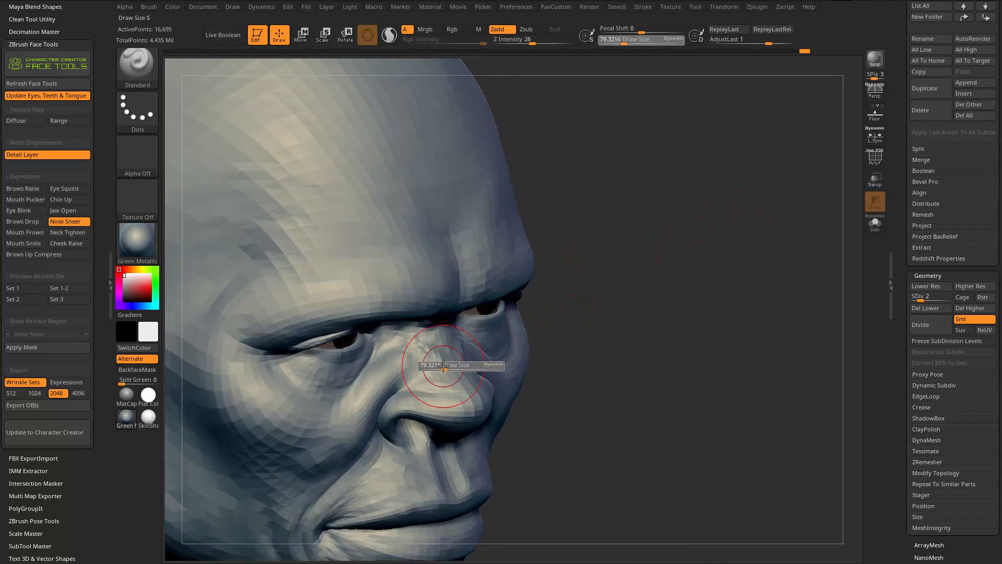
{"action": "left_click_drag", "start_coordinate": [600, 311], "coordinate": [529, 334]}
{"action": "key", "text": "s"}
{"action": "left_click_drag", "start_coordinate": [430, 376], "coordinate": [425, 376]}
{"action": "mouse_move", "coordinate": [701, 305]}
{"action": "left_mouse_down"}
{"action": "mouse_move", "coordinate": [698, 215]}
{"action": "mouse_move", "coordinate": [548, 235]}
{"action": "left_mouse_up"}
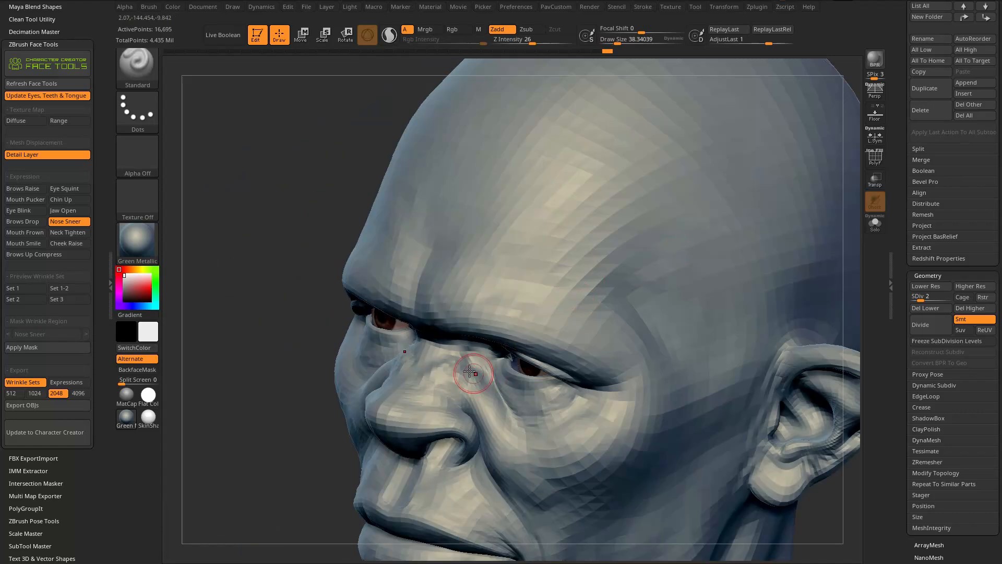
{"action": "left_click_drag", "start_coordinate": [354, 460], "coordinate": [856, 275]}
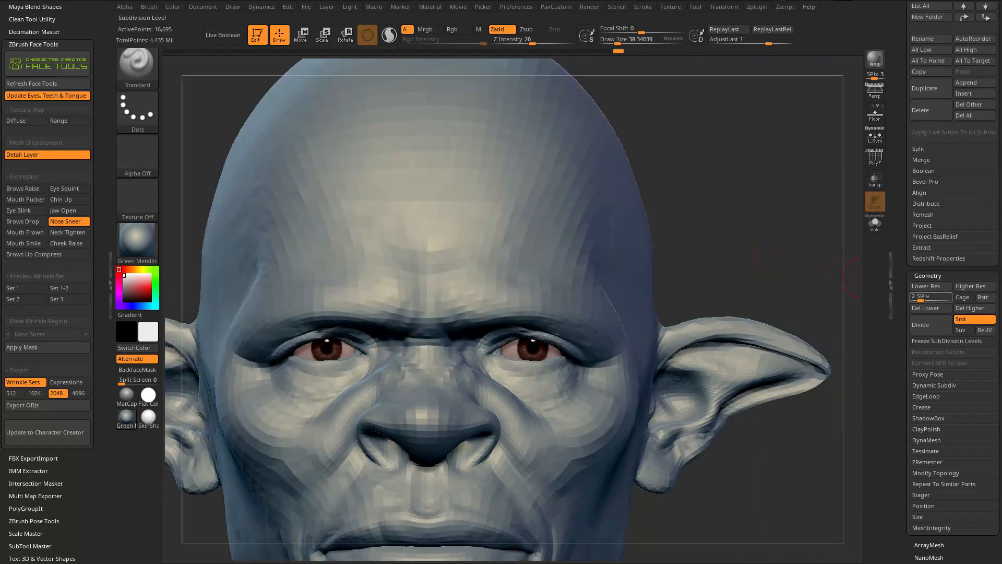
Step: Raise the head to subdivision level 4 and smooth the top of the nose bridge
{"action": "left_click", "coordinate": [931, 296]}
{"action": "mouse_move", "coordinate": [723, 248]}
{"action": "left_mouse_down"}
{"action": "mouse_move", "coordinate": [778, 239]}
{"action": "mouse_move", "coordinate": [728, 261]}
{"action": "left_mouse_up"}
{"action": "left_click_drag", "start_coordinate": [794, 219], "coordinate": [771, 184]}
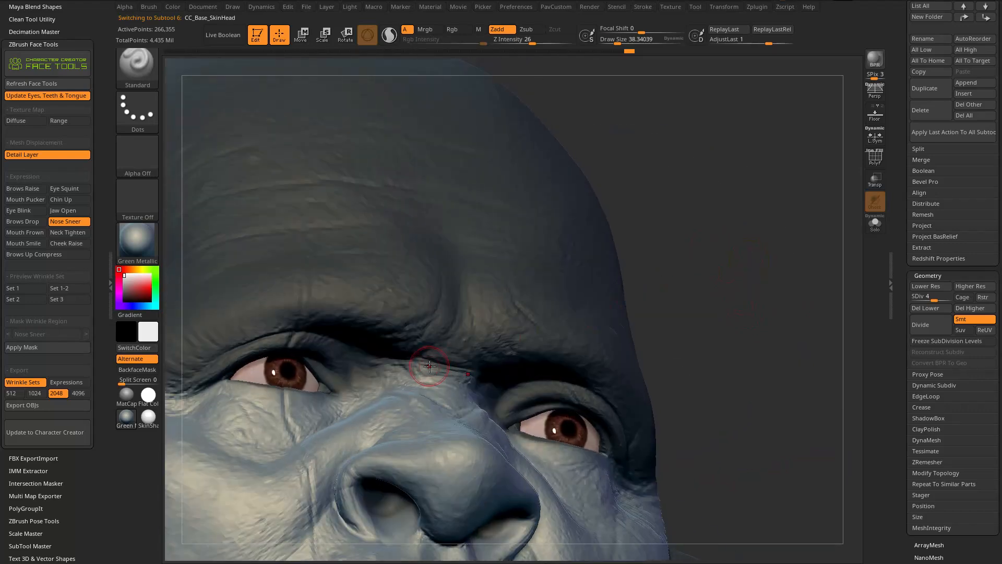
{"action": "left_click_drag", "start_coordinate": [429, 366], "coordinate": [426, 366], "text": "shift"}
{"action": "mouse_move", "coordinate": [709, 254]}
{"action": "left_mouse_down"}
{"action": "mouse_move", "coordinate": [701, 262]}
{"action": "mouse_move", "coordinate": [704, 245]}
{"action": "mouse_move", "coordinate": [677, 243]}
{"action": "left_mouse_up"}
Step: Carve creases across the nose bridge between the eyes with the Dam_Standard brush at a draw size of about 145
{"action": "key", "text": "b"}
{"action": "key", "text": "d"}
{"action": "key", "text": "s"}
{"action": "key", "text": "s"}
{"action": "mouse_move", "coordinate": [410, 395]}
{"action": "left_mouse_down"}
{"action": "mouse_move", "coordinate": [424, 394]}
{"action": "mouse_move", "coordinate": [403, 398]}
{"action": "left_mouse_up"}
{"action": "key", "text": "s"}
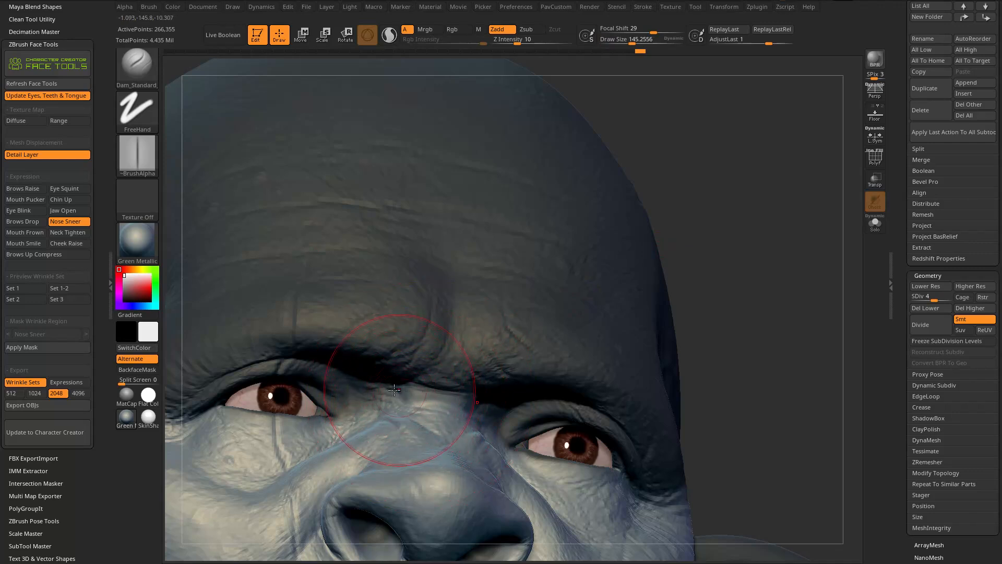
{"action": "left_click_drag", "start_coordinate": [722, 204], "coordinate": [722, 228]}
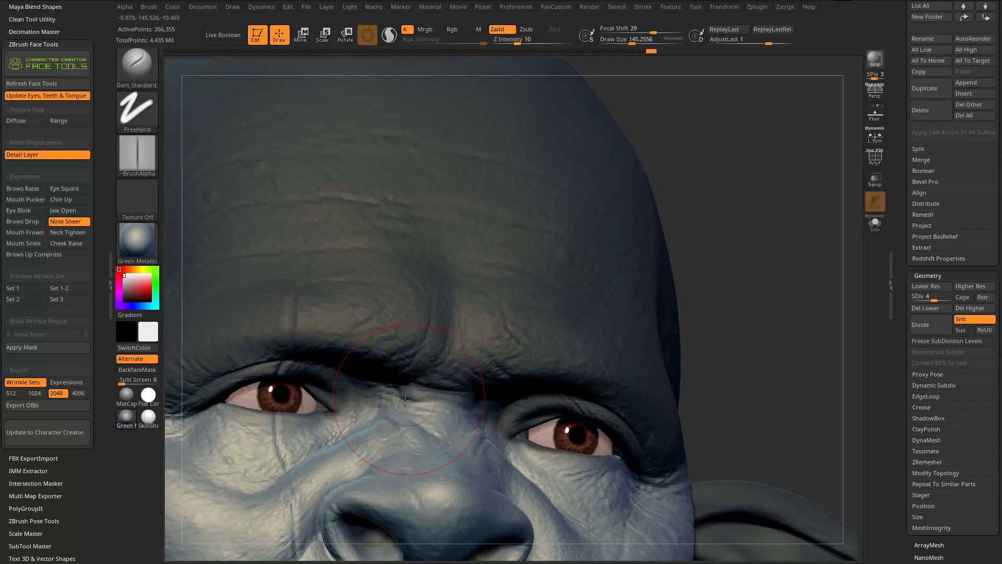
{"action": "left_click_drag", "start_coordinate": [409, 397], "coordinate": [452, 407]}
{"action": "left_click_drag", "start_coordinate": [730, 309], "coordinate": [674, 311]}
{"action": "left_click_drag", "start_coordinate": [415, 387], "coordinate": [478, 395]}
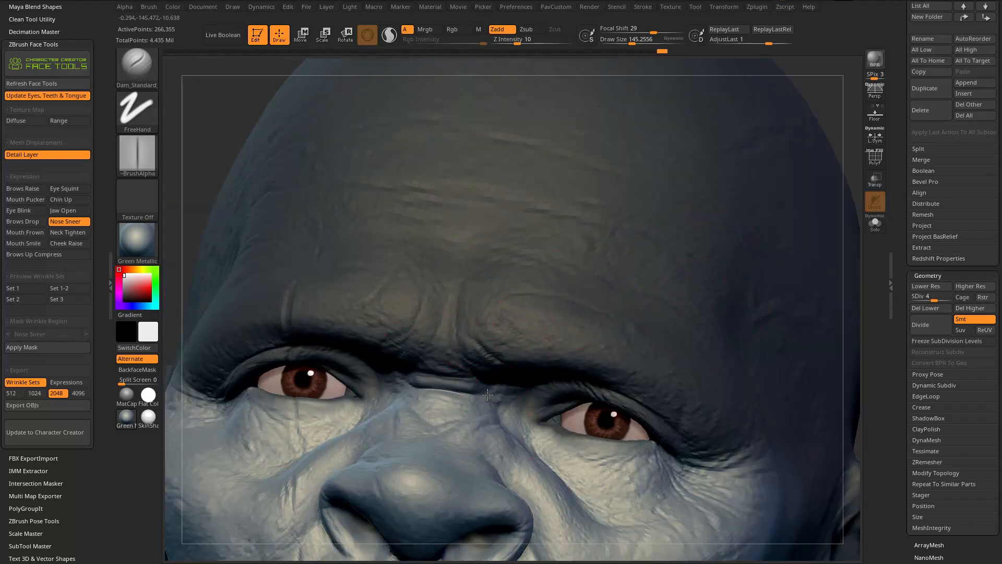
{"action": "right_click_drag", "start_coordinate": [437, 381], "coordinate": [727, 220]}
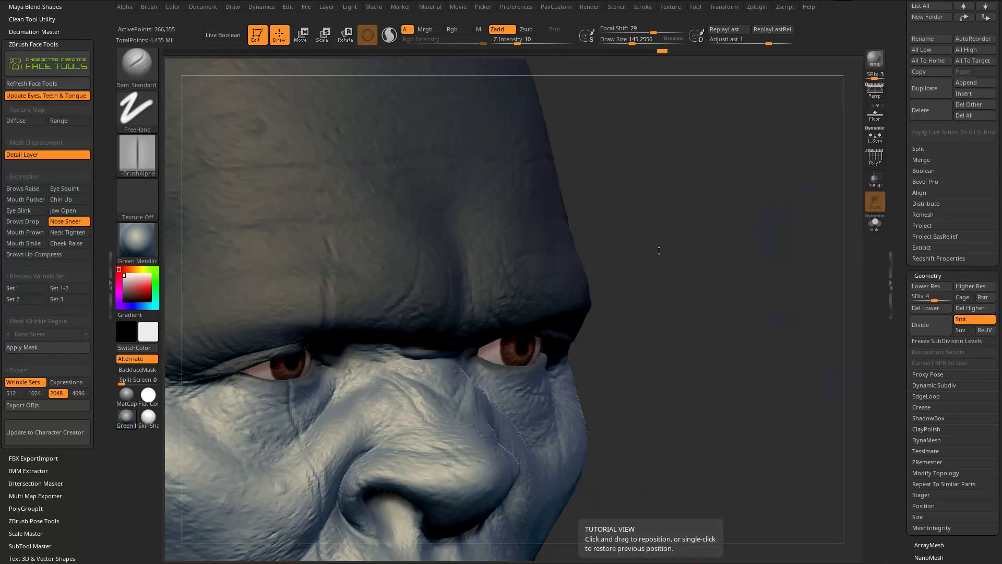
Step: Cut diagonal sneer wrinkles down both sides of the nose bridge, reducing the Dam_Standard draw size to about 116
{"action": "left_click_drag", "start_coordinate": [659, 250], "coordinate": [624, 242]}
{"action": "left_click_drag", "start_coordinate": [366, 374], "coordinate": [411, 395]}
{"action": "left_click_drag", "start_coordinate": [658, 282], "coordinate": [610, 290]}
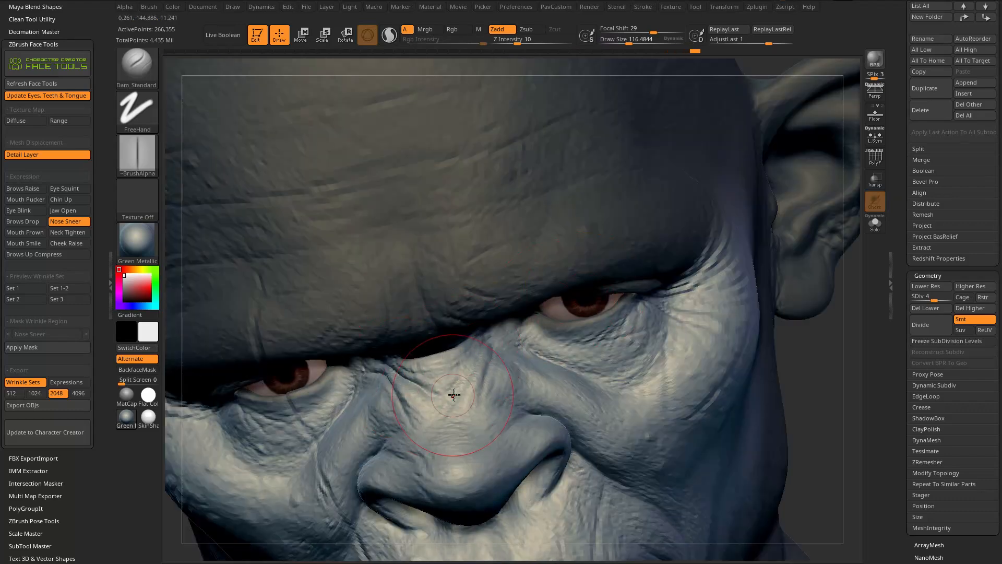
{"action": "left_click_drag", "start_coordinate": [811, 366], "coordinate": [726, 308]}
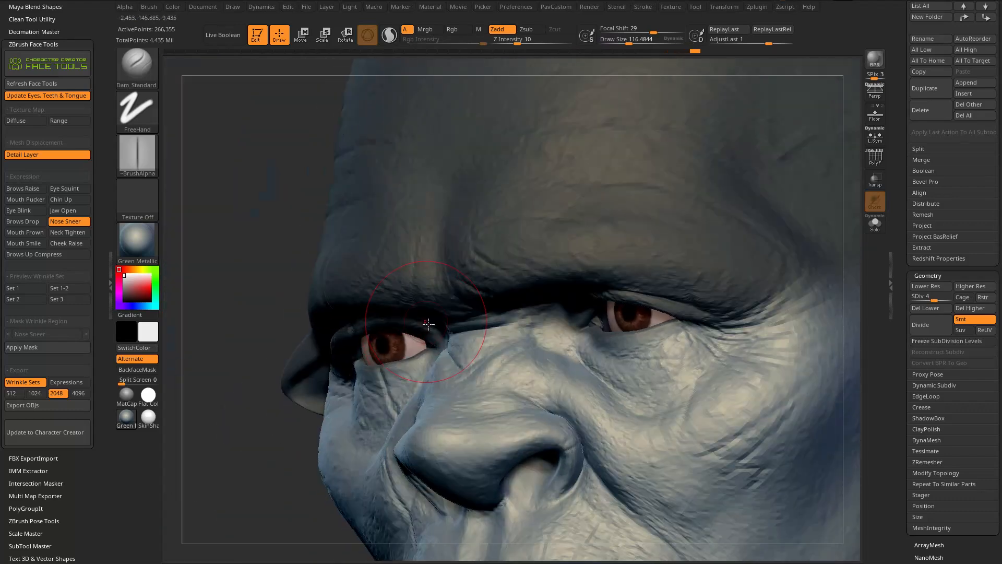
{"action": "left_click_drag", "start_coordinate": [246, 444], "coordinate": [334, 459]}
{"action": "right_click_drag", "start_coordinate": [532, 365], "coordinate": [514, 391]}
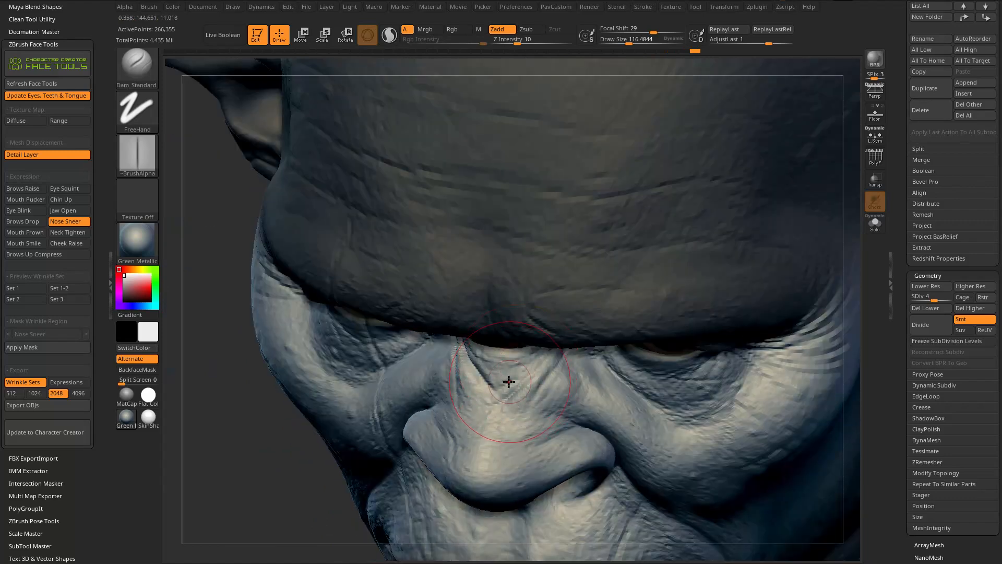
{"action": "mouse_move", "coordinate": [548, 300]}
{"action": "right_mouse_down"}
{"action": "mouse_move", "coordinate": [527, 304]}
{"action": "mouse_move", "coordinate": [496, 358]}
{"action": "right_mouse_up"}
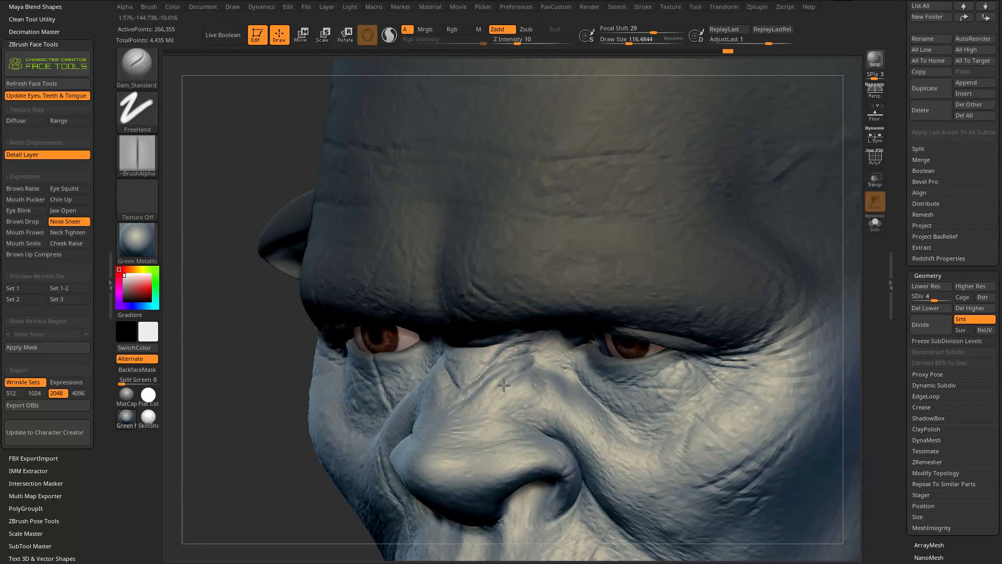
{"action": "right_click_drag", "start_coordinate": [490, 340], "coordinate": [559, 337]}
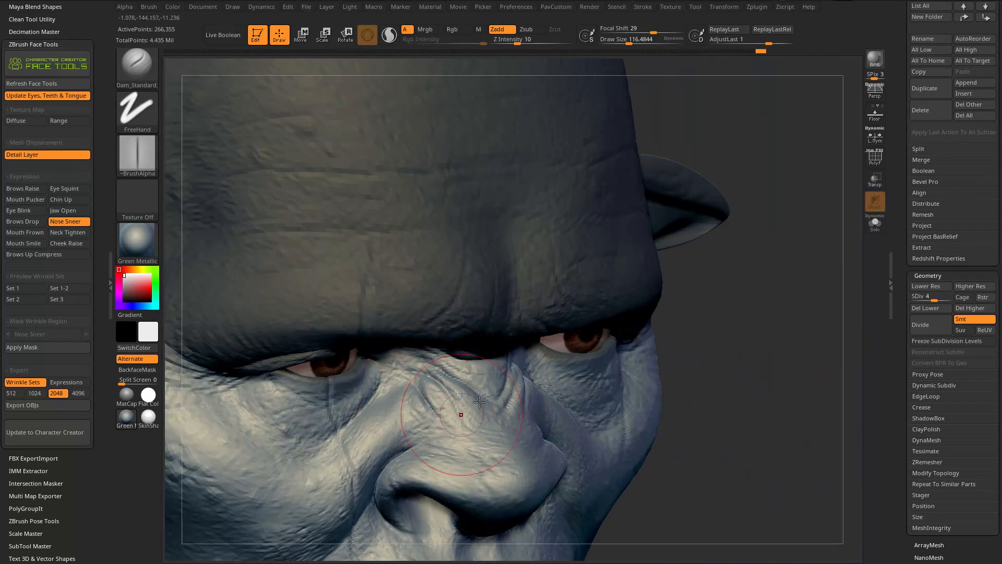
Step: Add volume between the nose wrinkles with the Standard brush, reducing its draw size to about 33
{"action": "key", "text": "b"}
{"action": "key", "text": "s"}
{"action": "key", "text": "t"}
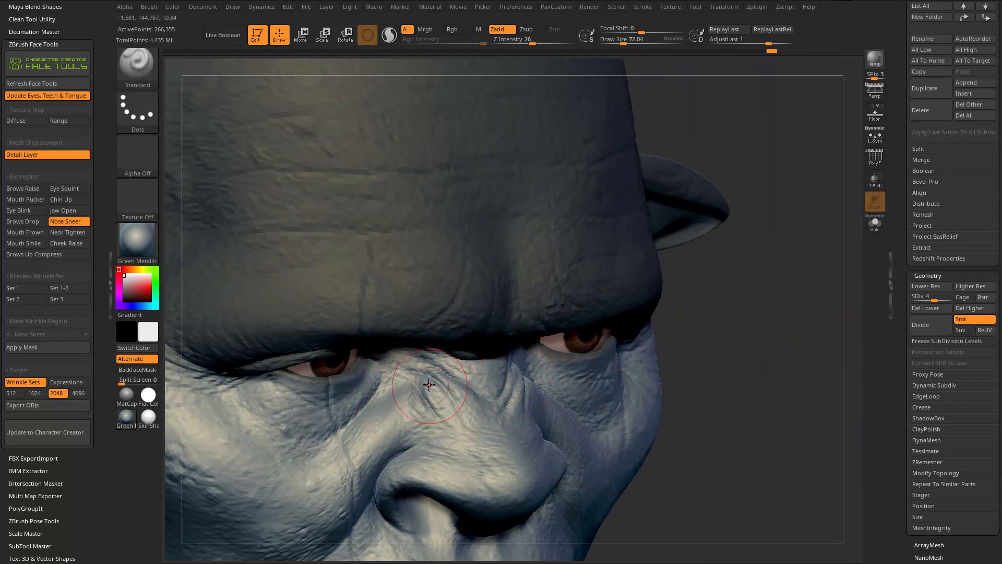
{"action": "key", "text": "bracketleft"}
{"action": "mouse_move", "coordinate": [550, 362]}
{"action": "right_mouse_down"}
{"action": "mouse_move", "coordinate": [480, 385]}
{"action": "mouse_move", "coordinate": [463, 366]}
{"action": "right_mouse_up"}
{"action": "left_click_drag", "start_coordinate": [540, 369], "coordinate": [526, 395]}
{"action": "right_click_drag", "start_coordinate": [582, 365], "coordinate": [559, 376]}
{"action": "mouse_move", "coordinate": [539, 410]}
{"action": "right_mouse_down"}
{"action": "mouse_move", "coordinate": [454, 355]}
{"action": "mouse_move", "coordinate": [781, 230]}
{"action": "right_mouse_up"}
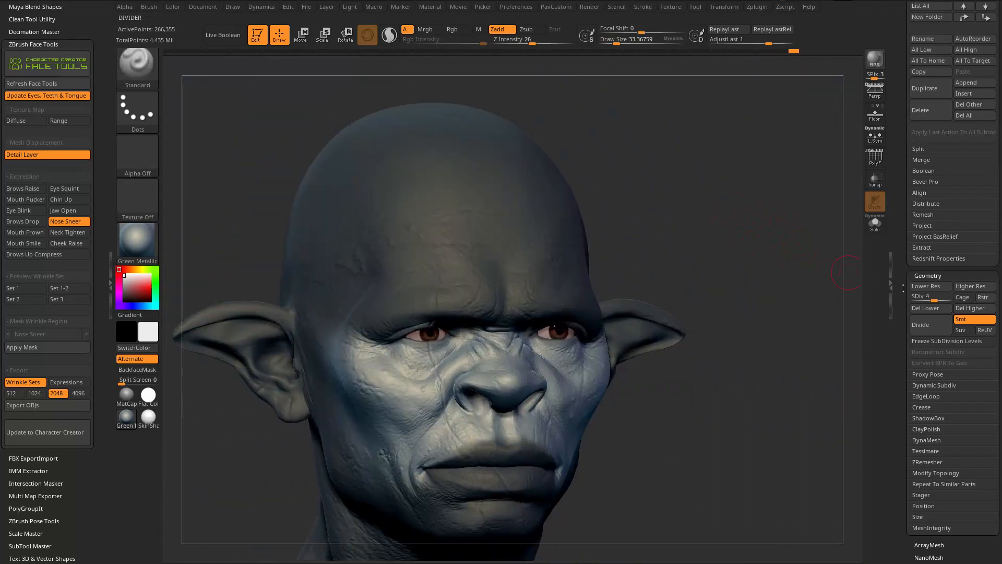
Step: Raise the head to subdivision level 6 and turn on the painted skin colour for CC_Base_SkinHead
{"action": "key", "text": "d"}
{"action": "key", "text": "d"}
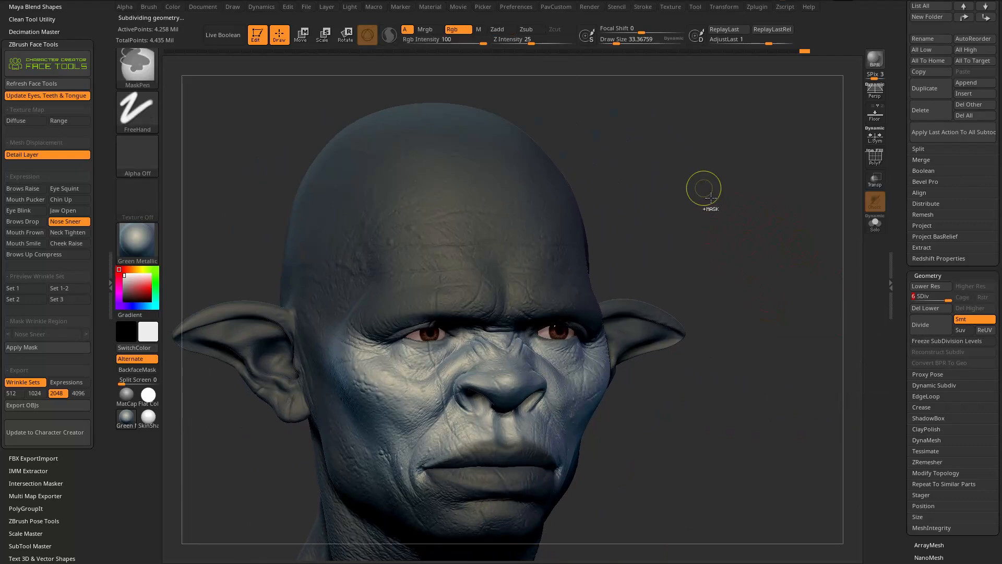
{"action": "left_click_drag", "start_coordinate": [954, 209], "coordinate": [959, 275]}
{"action": "left_click", "coordinate": [979, 218]}
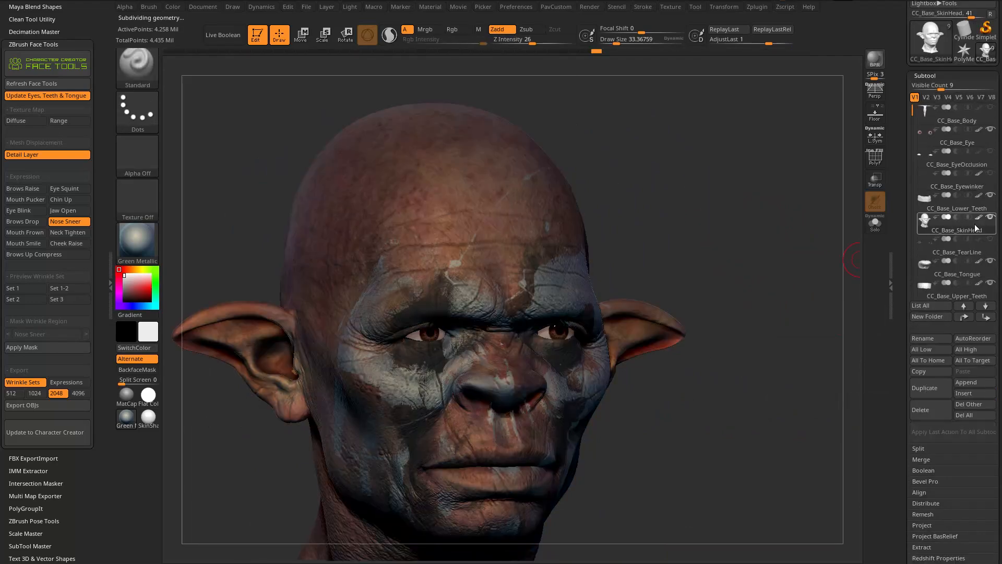
Step: Review the whole sneering head and switch to the Mouth Frown expression
{"action": "right_click_drag", "start_coordinate": [781, 334], "coordinate": [780, 290], "text": "ctrl"}
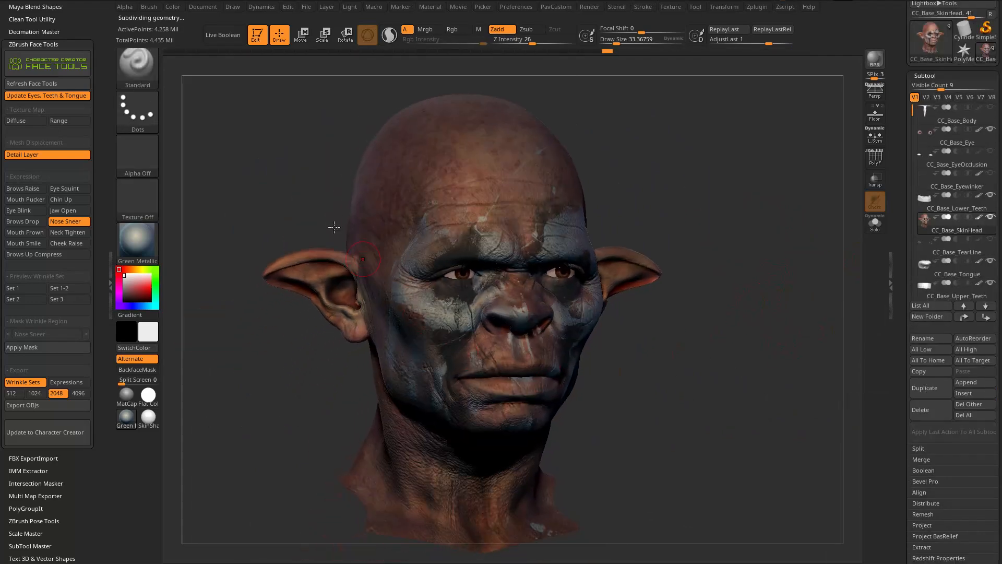
{"action": "left_click", "coordinate": [33, 232]}
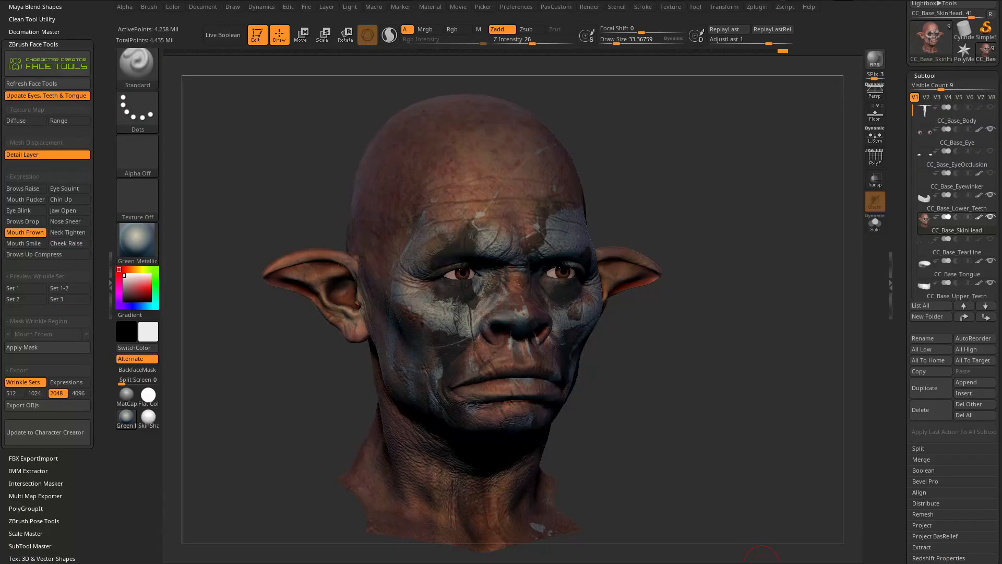
Step: Turn off the painted skin colour for CC_Base_SkinHead and lower the head to subdivision level 1
{"action": "left_click_drag", "start_coordinate": [703, 201], "coordinate": [745, 193]}
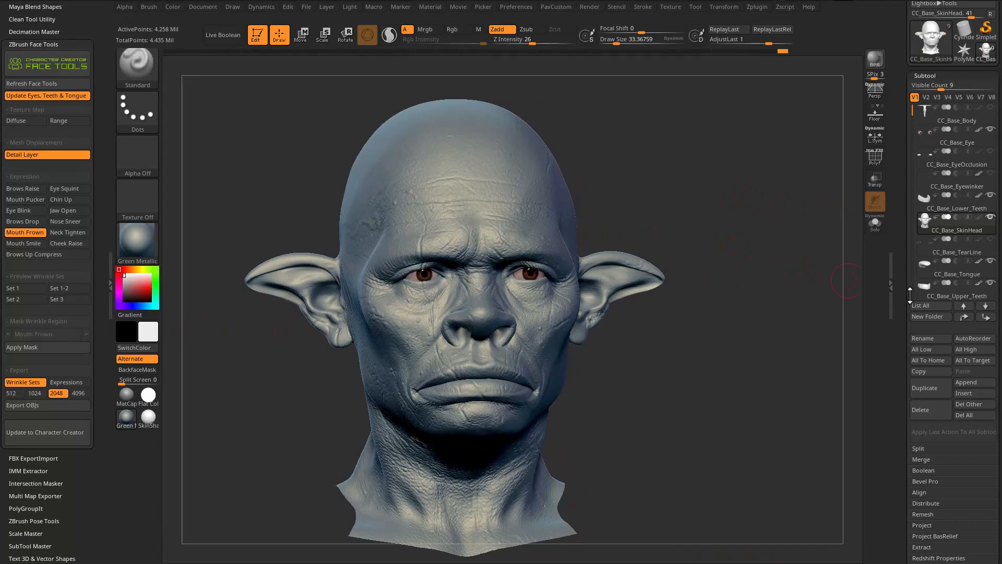
{"action": "scroll", "coordinate": [952, 132], "scroll_direction": "down", "scroll_amount": 10}
{"action": "left_click_drag", "start_coordinate": [923, 111], "coordinate": [912, 112]}
{"action": "left_click_drag", "start_coordinate": [716, 223], "coordinate": [750, 191]}
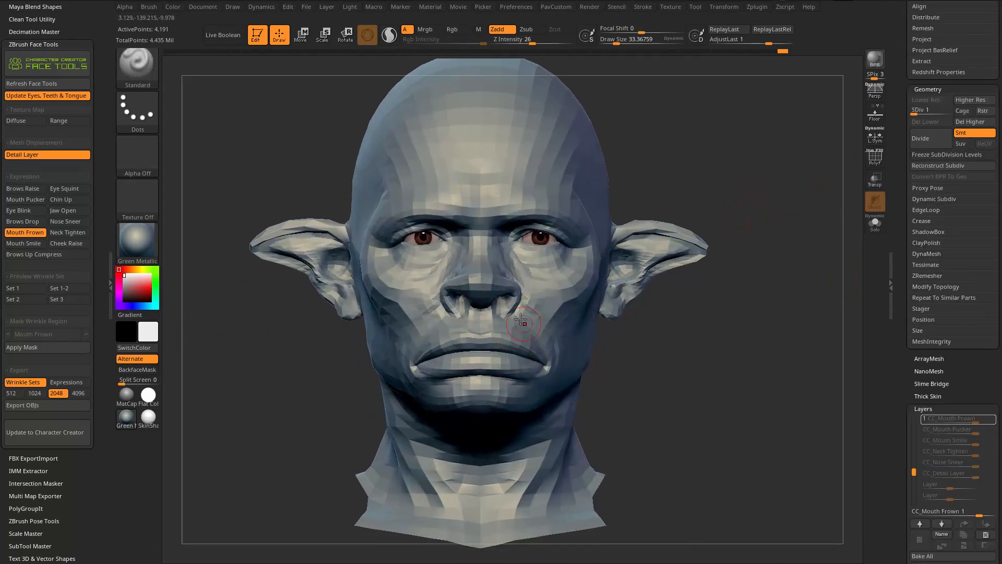
Step: Pull the frowning mouth's corners down with the Move brush at a draw size of about 76
{"action": "left_click_drag", "start_coordinate": [688, 339], "coordinate": [700, 322]}
{"action": "key", "text": "b"}
{"action": "key", "text": "m"}
{"action": "key", "text": "v"}
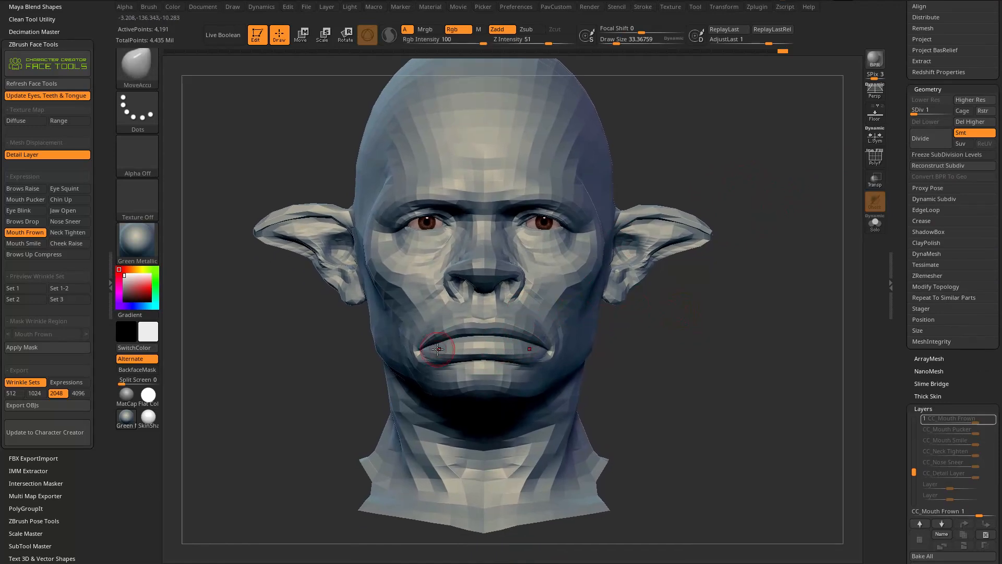
{"action": "key", "text": "bracketleft"}
{"action": "left_click_drag", "start_coordinate": [418, 352], "coordinate": [421, 358]}
{"action": "key", "text": "bracketleft"}
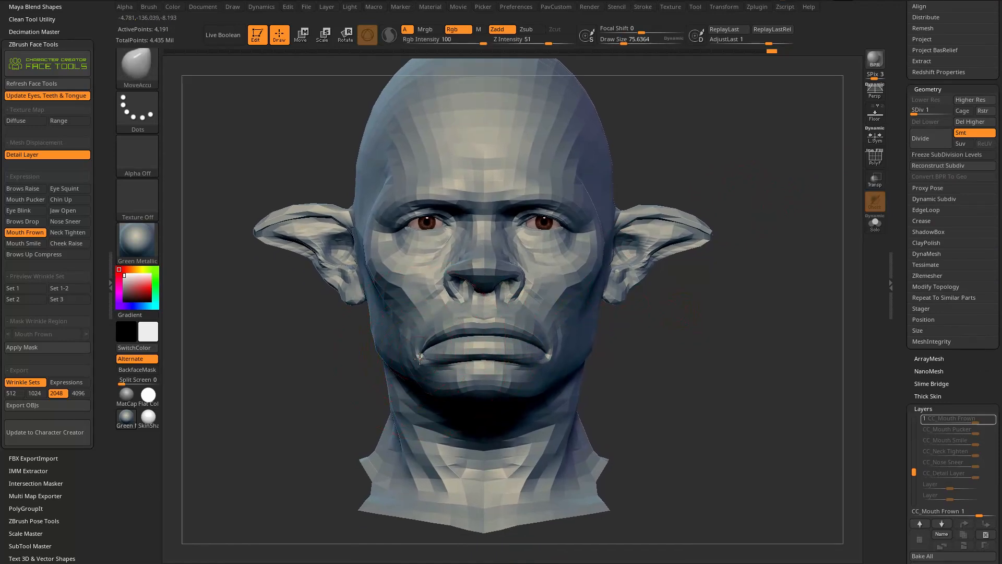
Step: Add volume beside the frowning mouth's corners with the Standard brush at a draw size of about 33
{"action": "mouse_move", "coordinate": [660, 341]}
{"action": "left_mouse_down"}
{"action": "mouse_move", "coordinate": [688, 328]}
{"action": "mouse_move", "coordinate": [664, 335]}
{"action": "mouse_move", "coordinate": [672, 334]}
{"action": "left_mouse_up"}
{"action": "left_click_drag", "start_coordinate": [666, 324], "coordinate": [667, 334], "text": "alt"}
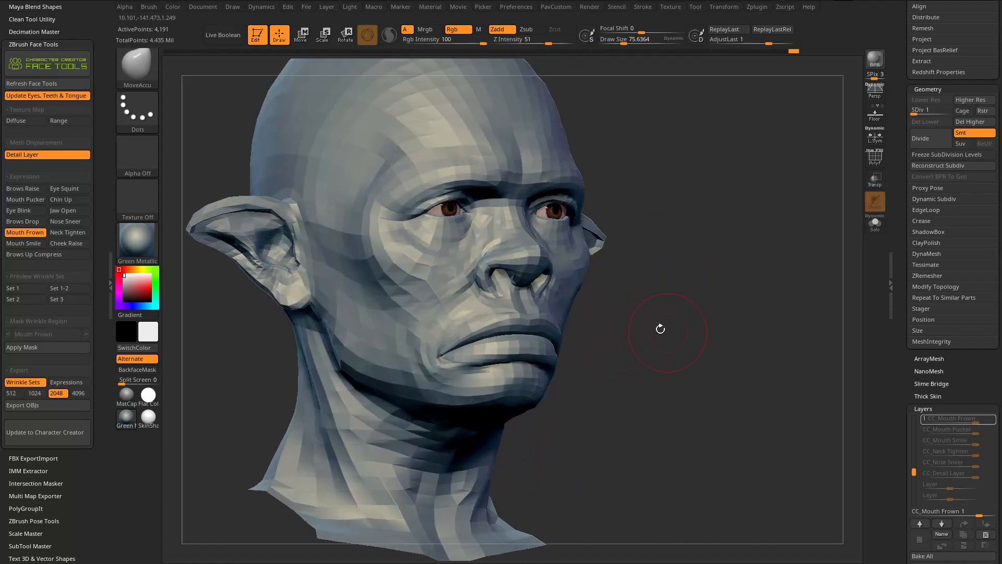
{"action": "key", "text": "b"}
{"action": "key", "text": "s"}
{"action": "key", "text": "t"}
{"action": "key", "text": "s"}
{"action": "left_click_drag", "start_coordinate": [446, 369], "coordinate": [457, 353]}
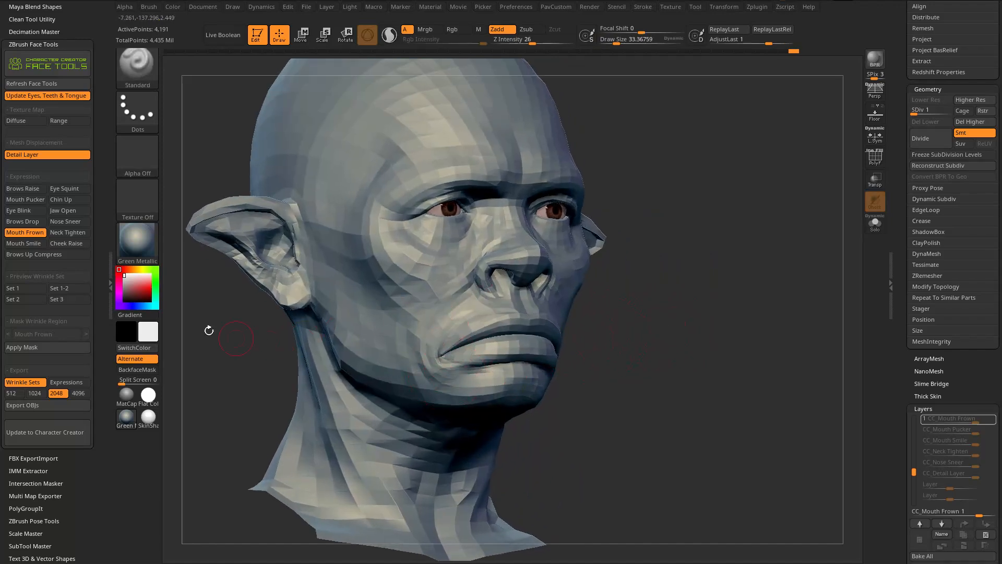
Step: Raise the head to subdivision level 6, apply the Mouth Frown wrinkle region mask and review the result from several sides
{"action": "key", "text": "d"}
{"action": "key", "text": "d"}
{"action": "key", "text": "d"}
{"action": "key", "text": "d"}
{"action": "key", "text": "d"}
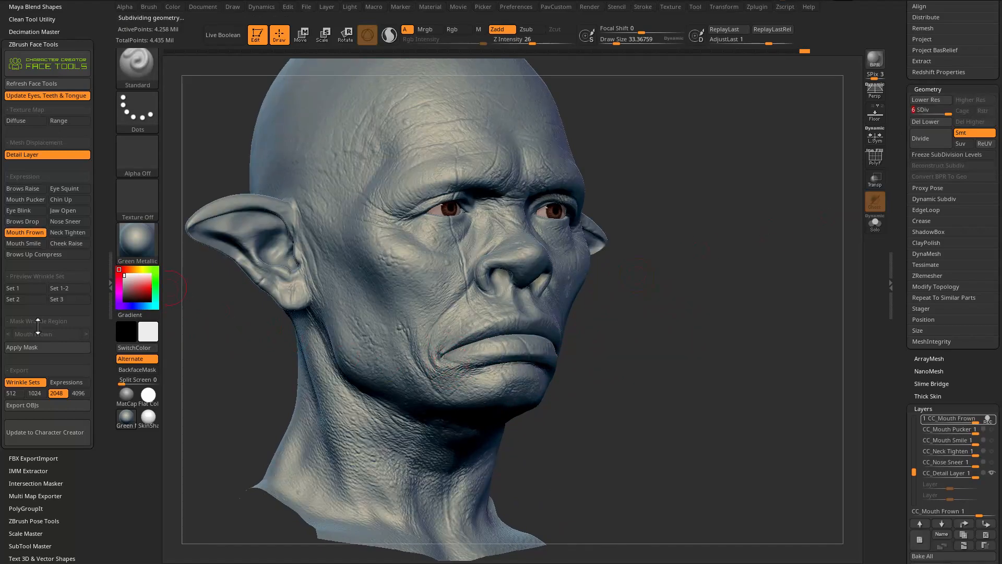
{"action": "left_click", "coordinate": [31, 347]}
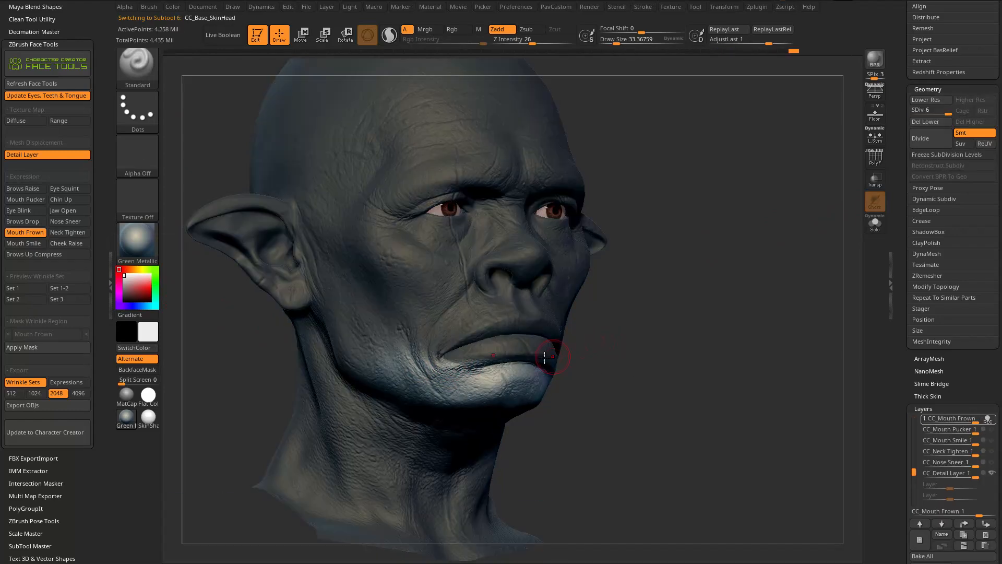
{"action": "left_click_drag", "start_coordinate": [625, 332], "coordinate": [638, 332]}
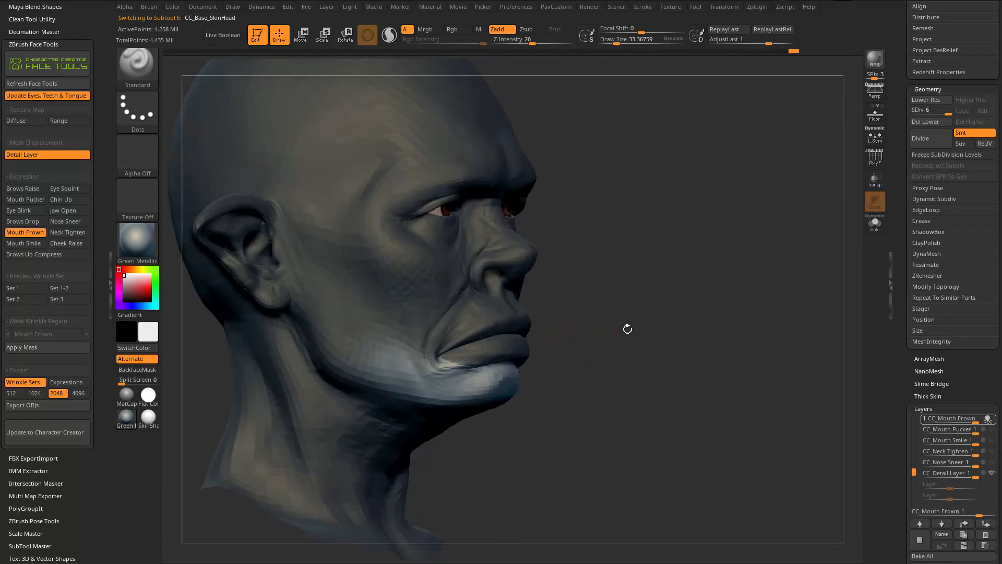
{"action": "mouse_move", "coordinate": [580, 342]}
{"action": "left_mouse_down"}
{"action": "mouse_move", "coordinate": [574, 316]}
{"action": "mouse_move", "coordinate": [600, 340]}
{"action": "mouse_move", "coordinate": [580, 339]}
{"action": "left_mouse_up"}
{"action": "left_click_drag", "start_coordinate": [686, 334], "coordinate": [721, 366]}
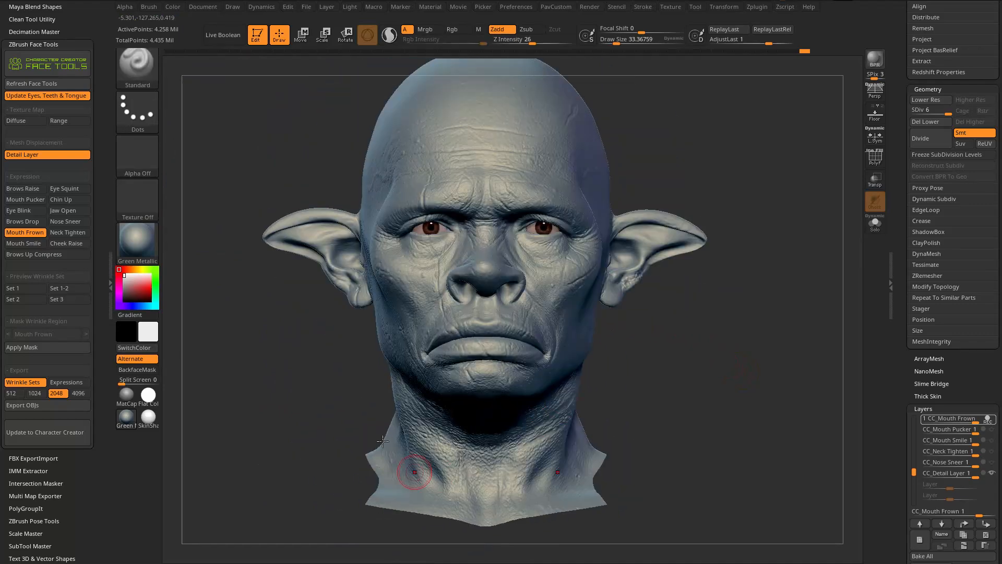
Step: Switch to the Neck Tighten expression and turn off the painted skin colour for CC_Base_SkinHead
{"action": "left_click", "coordinate": [68, 234]}
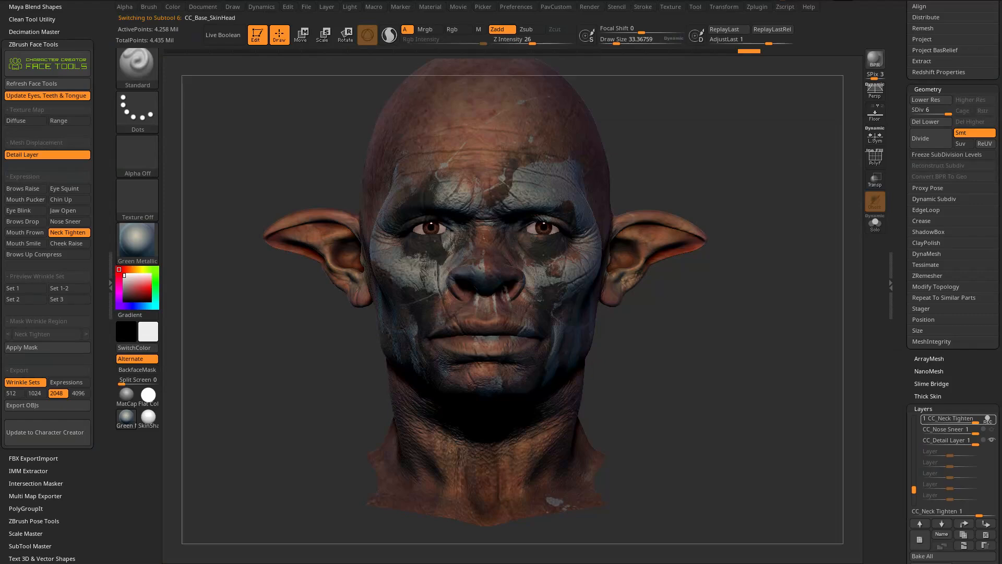
{"action": "left_click_drag", "start_coordinate": [770, 272], "coordinate": [785, 270]}
{"action": "scroll", "coordinate": [897, 182], "scroll_direction": "up", "scroll_amount": 4}
{"action": "scroll", "coordinate": [897, 181], "scroll_direction": "up", "scroll_amount": 8}
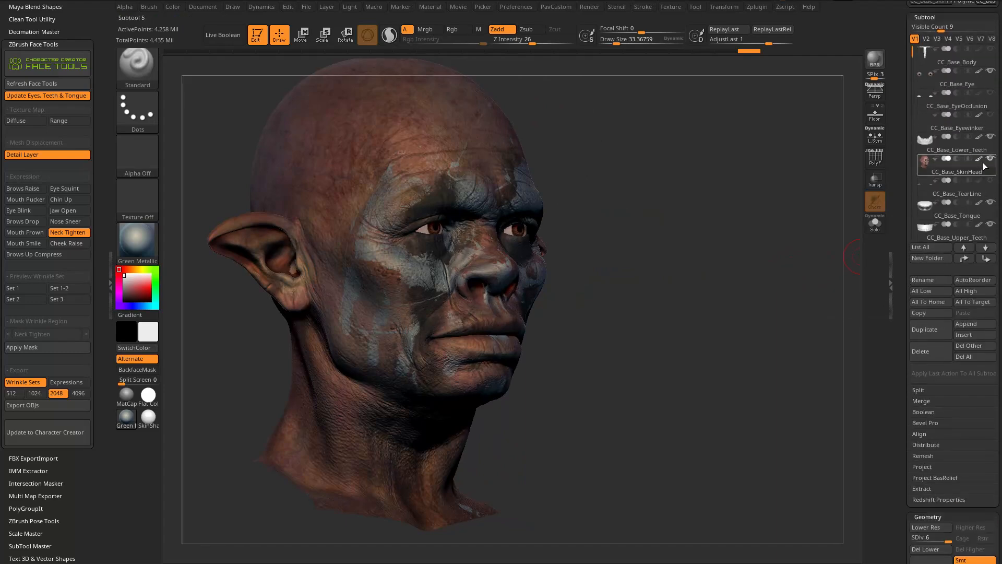
{"action": "left_click", "coordinate": [980, 158]}
{"action": "left_click_drag", "start_coordinate": [781, 244], "coordinate": [735, 274]}
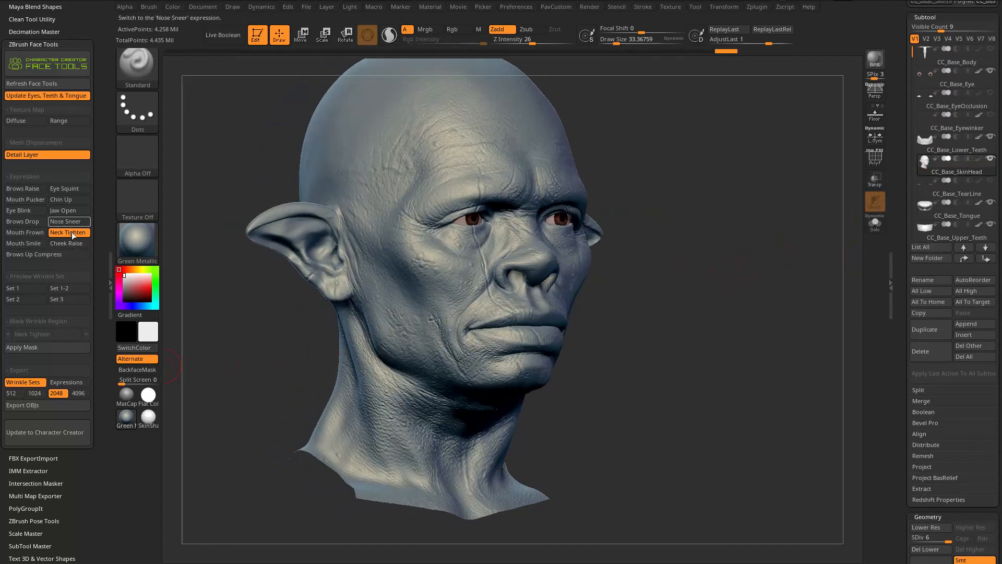
Step: Set the head to subdivision level 2
{"action": "scroll", "coordinate": [897, 263], "scroll_direction": "down", "scroll_amount": 6}
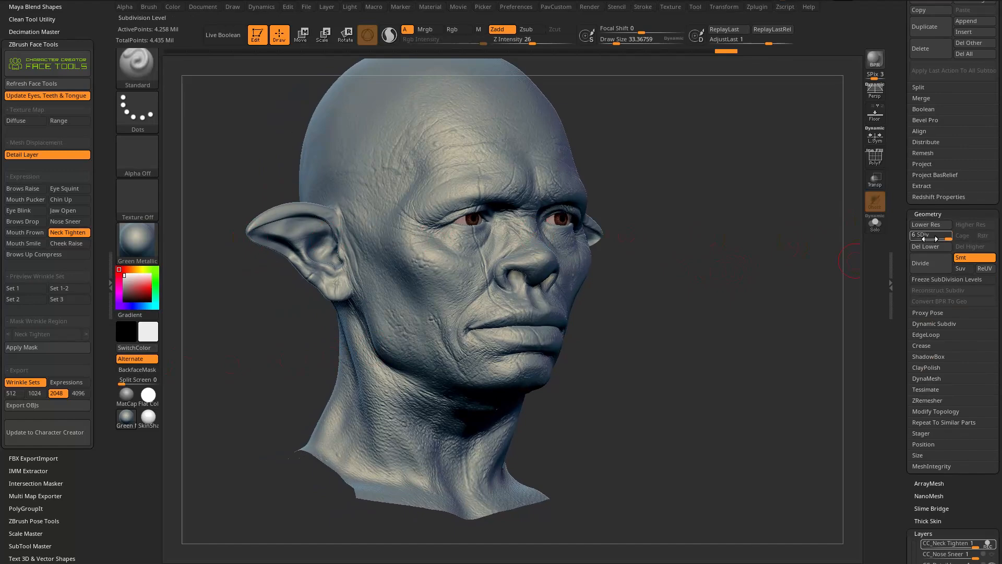
{"action": "left_click_drag", "start_coordinate": [917, 237], "coordinate": [811, 273]}
{"action": "key", "text": "d"}
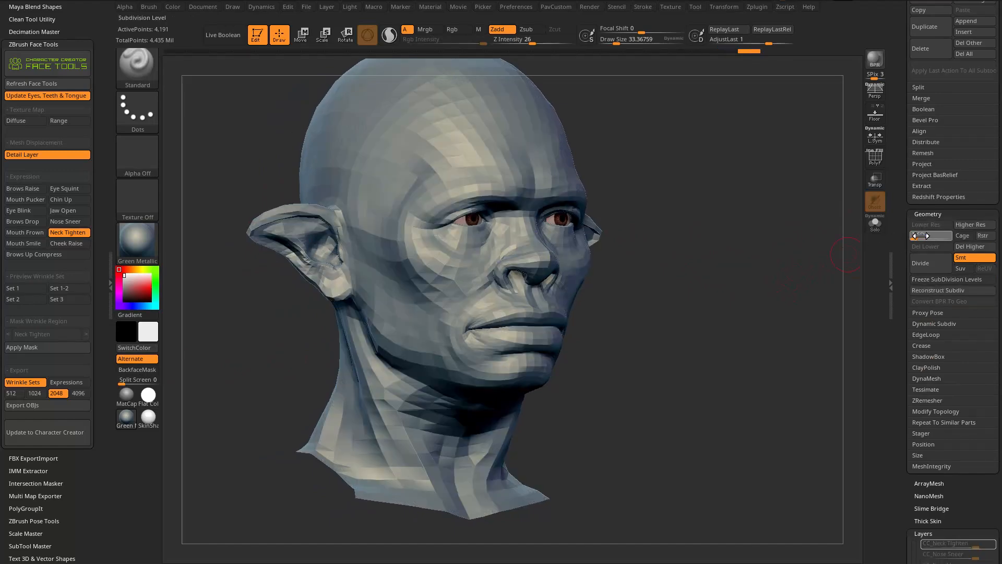
Step: Block in diagonal tendons from the jaw down the side of the neck with the Standard brush
{"action": "left_click_drag", "start_coordinate": [768, 302], "coordinate": [551, 376]}
{"action": "key", "text": "s"}
{"action": "left_click_drag", "start_coordinate": [427, 411], "coordinate": [449, 384]}
{"action": "left_click_drag", "start_coordinate": [604, 369], "coordinate": [544, 364]}
{"action": "key", "text": "s"}
{"action": "left_click_drag", "start_coordinate": [456, 386], "coordinate": [447, 385]}
{"action": "mouse_move", "coordinate": [424, 417]}
{"action": "left_mouse_down"}
{"action": "mouse_move", "coordinate": [368, 285]}
{"action": "mouse_move", "coordinate": [458, 440]}
{"action": "left_mouse_up"}
Step: Extend the neck tendons toward the collar at a draw size of about 38, undoing one stroke and redrawing it
{"action": "left_click_drag", "start_coordinate": [705, 373], "coordinate": [495, 381]}
{"action": "left_click_drag", "start_coordinate": [621, 339], "coordinate": [578, 400]}
{"action": "left_click_drag", "start_coordinate": [410, 410], "coordinate": [582, 404]}
{"action": "left_click_drag", "start_coordinate": [673, 364], "coordinate": [578, 348]}
{"action": "left_click_drag", "start_coordinate": [460, 340], "coordinate": [423, 386]}
{"action": "key", "text": "s"}
{"action": "mouse_move", "coordinate": [569, 411]}
{"action": "left_mouse_down", "text": "alt"}
{"action": "mouse_move", "coordinate": [573, 396]}
{"action": "mouse_move", "coordinate": [501, 366]}
{"action": "left_mouse_up", "text": "alt"}
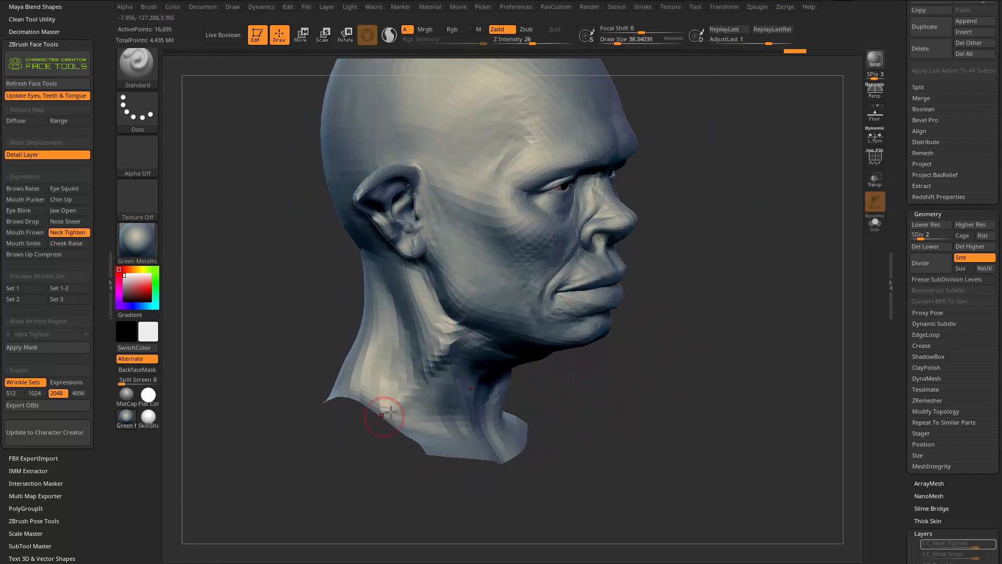
{"action": "key", "text": "ctrl+z"}
{"action": "left_click_drag", "start_coordinate": [475, 335], "coordinate": [394, 418]}
{"action": "left_click_drag", "start_coordinate": [559, 380], "coordinate": [581, 389]}
Step: Reshape both side contours of the neck from the front with the Move brush at a draw size of about 65
{"action": "mouse_move", "coordinate": [757, 381]}
{"action": "left_mouse_down"}
{"action": "mouse_move", "coordinate": [706, 374]}
{"action": "mouse_move", "coordinate": [765, 291]}
{"action": "left_mouse_up"}
{"action": "left_click_drag", "start_coordinate": [769, 333], "coordinate": [683, 349]}
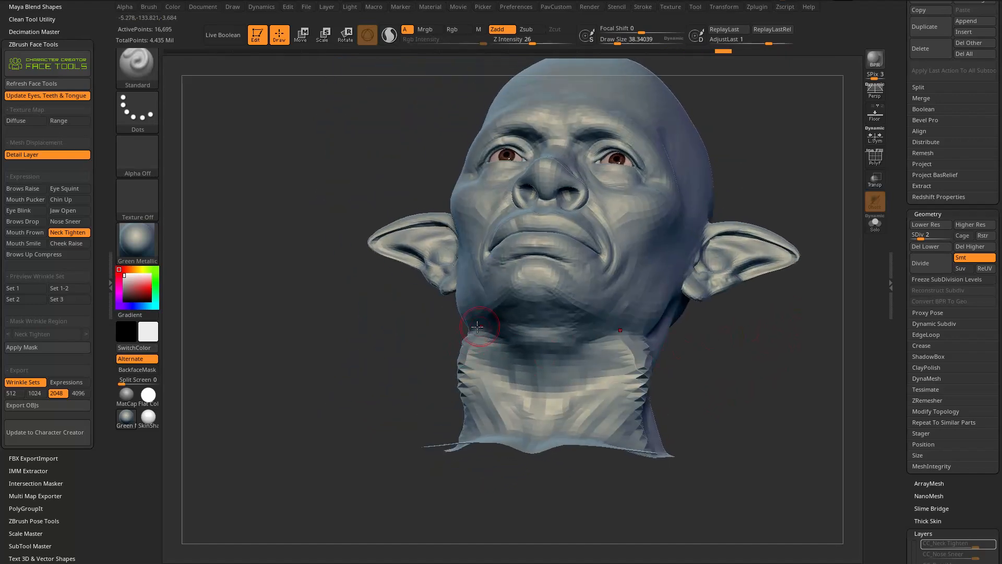
{"action": "key", "text": "bracketright"}
{"action": "key", "text": "bracketright"}
{"action": "key", "text": "bracketright"}
{"action": "mouse_move", "coordinate": [431, 408]}
{"action": "left_mouse_down"}
{"action": "mouse_move", "coordinate": [450, 406]}
{"action": "mouse_move", "coordinate": [467, 356]}
{"action": "left_mouse_up"}
{"action": "key", "text": "bracketleft"}
{"action": "key", "text": "bracketleft"}
{"action": "key", "text": "b"}
{"action": "key", "text": "m"}
{"action": "key", "text": "v"}
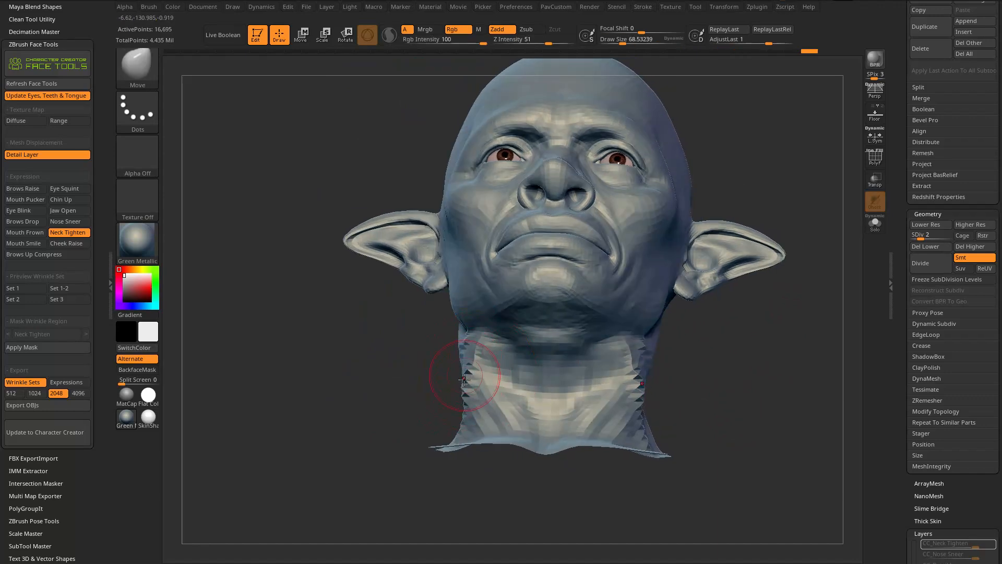
{"action": "left_click_drag", "start_coordinate": [459, 391], "coordinate": [458, 414]}
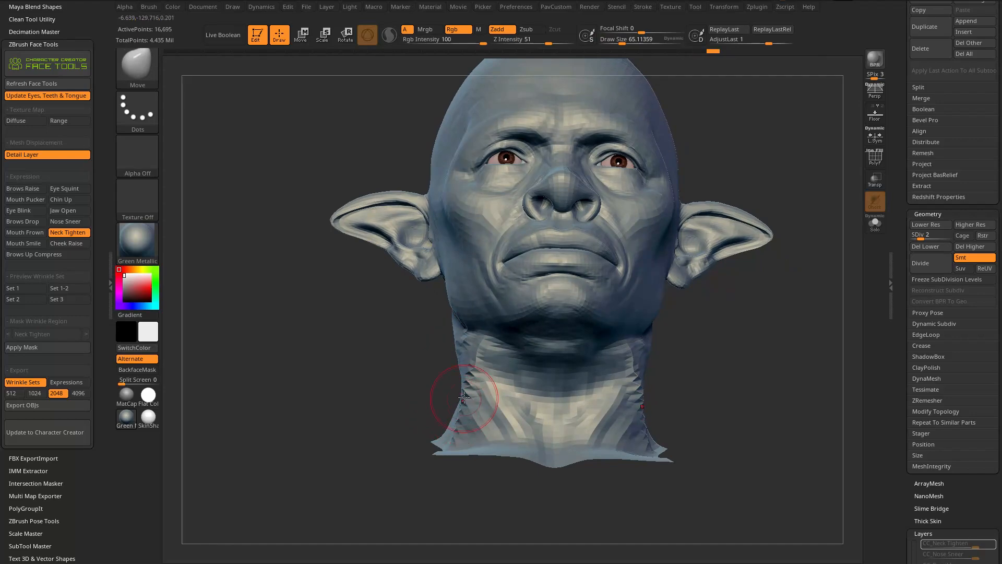
Step: Smooth the jagged tendon folds on the side of the neck
{"action": "mouse_move", "coordinate": [414, 363]}
{"action": "left_mouse_down"}
{"action": "mouse_move", "coordinate": [476, 351]}
{"action": "mouse_move", "coordinate": [464, 336]}
{"action": "left_mouse_up"}
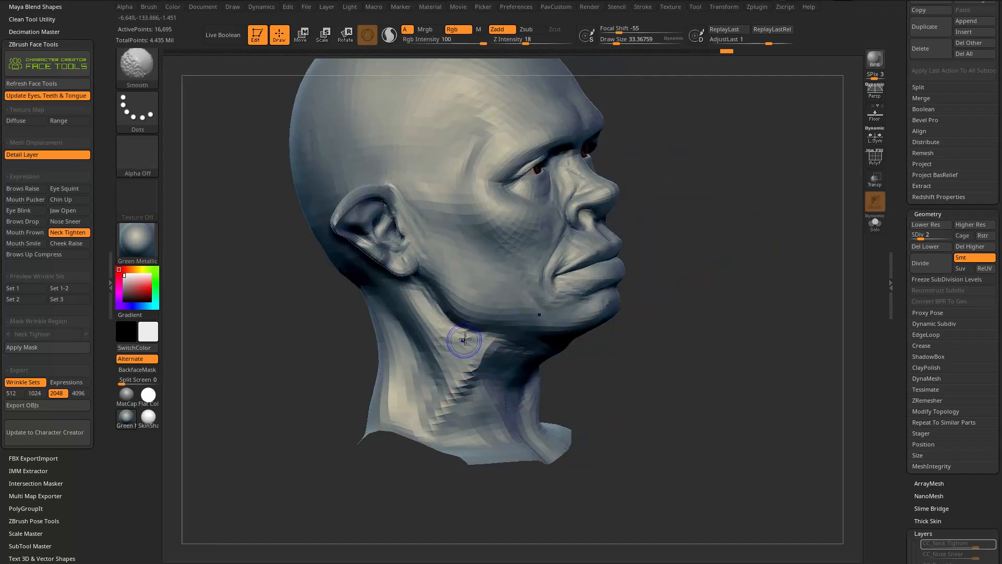
{"action": "left_click_drag", "start_coordinate": [600, 368], "coordinate": [569, 360]}
{"action": "left_click_drag", "start_coordinate": [491, 344], "coordinate": [473, 376], "text": "shift"}
{"action": "mouse_move", "coordinate": [616, 369]}
{"action": "left_mouse_down"}
{"action": "mouse_move", "coordinate": [414, 358]}
{"action": "mouse_move", "coordinate": [585, 360]}
{"action": "left_mouse_up"}
{"action": "left_click_drag", "start_coordinate": [448, 402], "coordinate": [457, 390]}
{"action": "mouse_move", "coordinate": [723, 368]}
{"action": "left_mouse_down", "text": "shift"}
{"action": "mouse_move", "coordinate": [660, 365]}
{"action": "mouse_move", "coordinate": [729, 321]}
{"action": "left_mouse_up", "text": "shift"}
Step: Adjust the neck's outline below the jaw with the Move brush at a draw size of about 49
{"action": "key", "text": "b"}
{"action": "key", "text": "m"}
{"action": "key", "text": "v"}
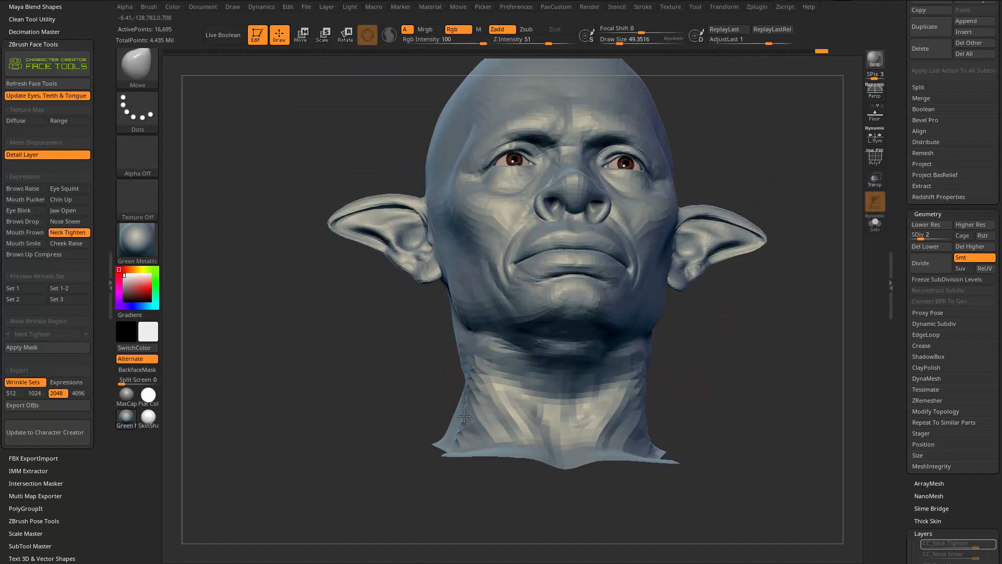
{"action": "left_click_drag", "start_coordinate": [460, 380], "coordinate": [468, 379]}
{"action": "mouse_move", "coordinate": [700, 339]}
{"action": "left_mouse_down", "text": "shift"}
{"action": "mouse_move", "coordinate": [696, 376]}
{"action": "mouse_move", "coordinate": [804, 367]}
{"action": "left_mouse_up", "text": "shift"}
Step: Raise the head to subdivision level 3 and set the Standard brush's draw size to about 44
{"action": "key", "text": "b"}
{"action": "key", "text": "s"}
{"action": "key", "text": "t"}
{"action": "left_click_drag", "start_coordinate": [921, 235], "coordinate": [926, 236]}
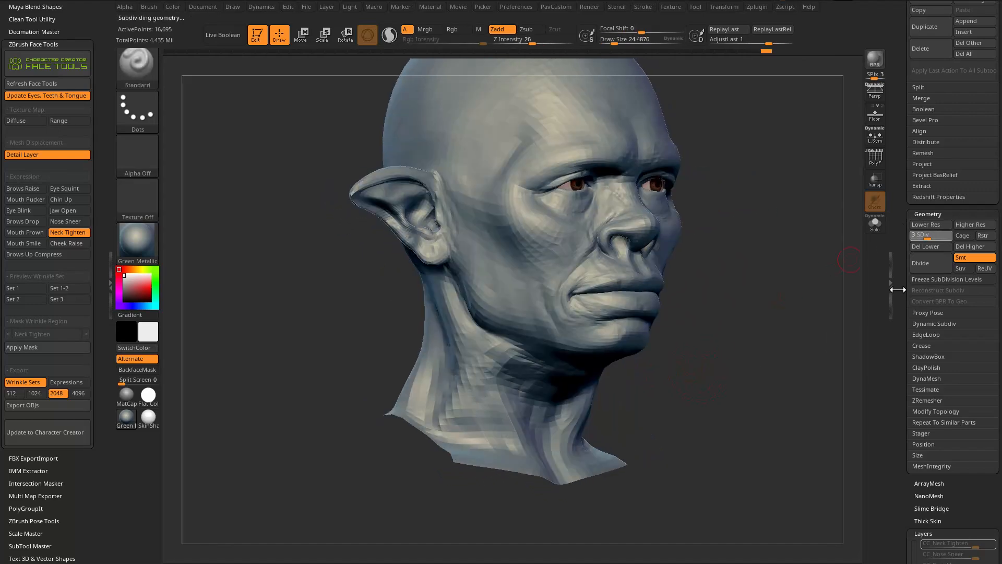
{"action": "left_click_drag", "start_coordinate": [775, 329], "coordinate": [753, 303]}
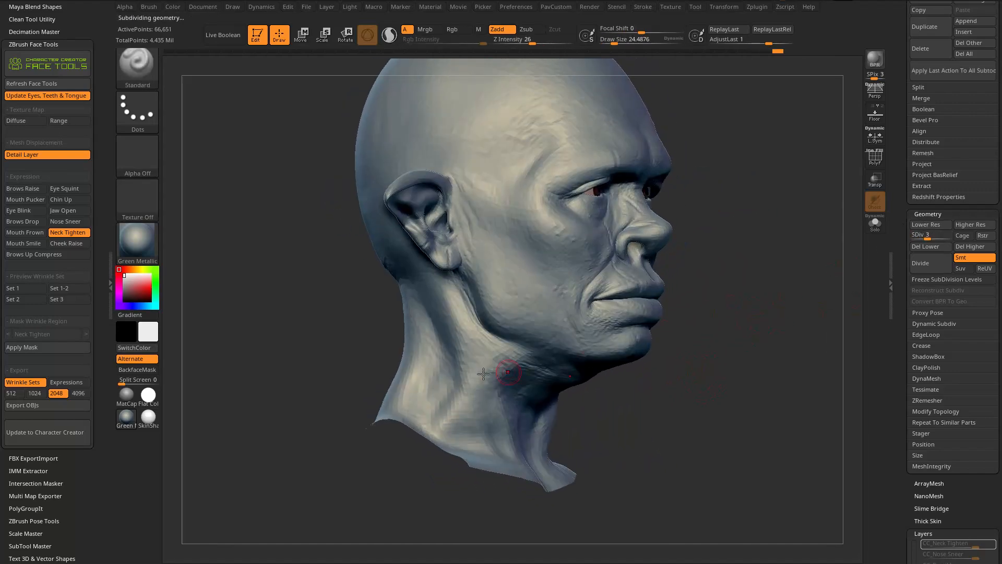
{"action": "key", "text": "s"}
{"action": "left_click_drag", "start_coordinate": [487, 372], "coordinate": [492, 372]}
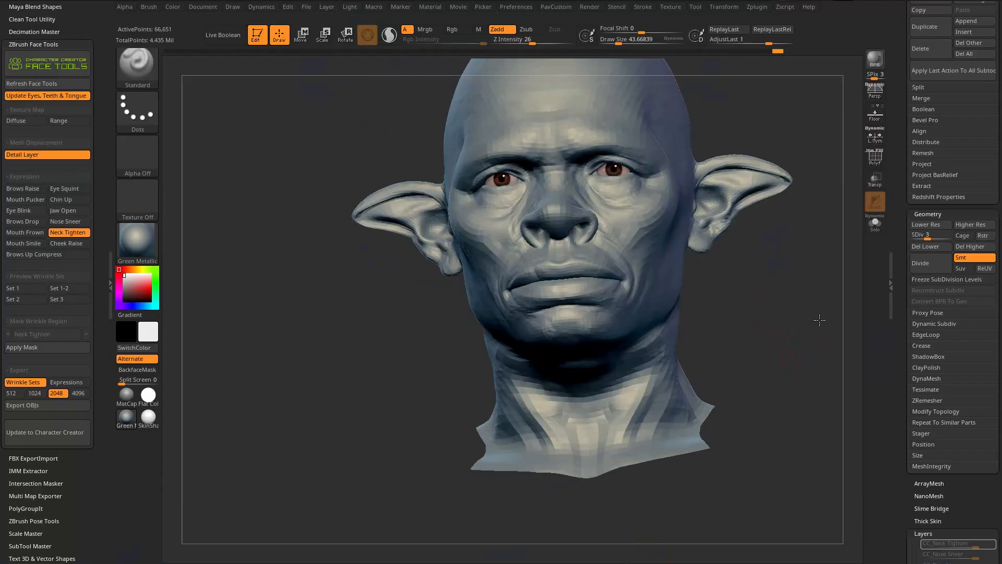
Step: Deepen the diagonal tendon folds on the side of the neck with the Standard brush and smooth them
{"action": "left_click_drag", "start_coordinate": [800, 341], "coordinate": [625, 332]}
{"action": "left_click_drag", "start_coordinate": [465, 384], "coordinate": [426, 417]}
{"action": "left_click_drag", "start_coordinate": [673, 372], "coordinate": [625, 381]}
{"action": "left_click_drag", "start_coordinate": [463, 366], "coordinate": [422, 412]}
{"action": "key", "text": "shift"}
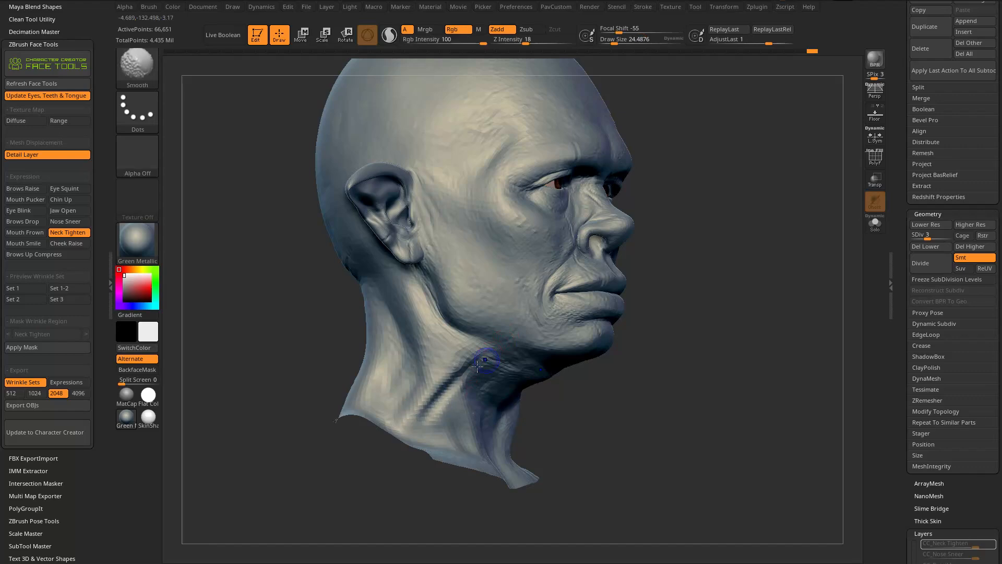
{"action": "left_click_drag", "start_coordinate": [454, 368], "coordinate": [434, 399], "text": "shift"}
{"action": "left_click_drag", "start_coordinate": [653, 365], "coordinate": [518, 390]}
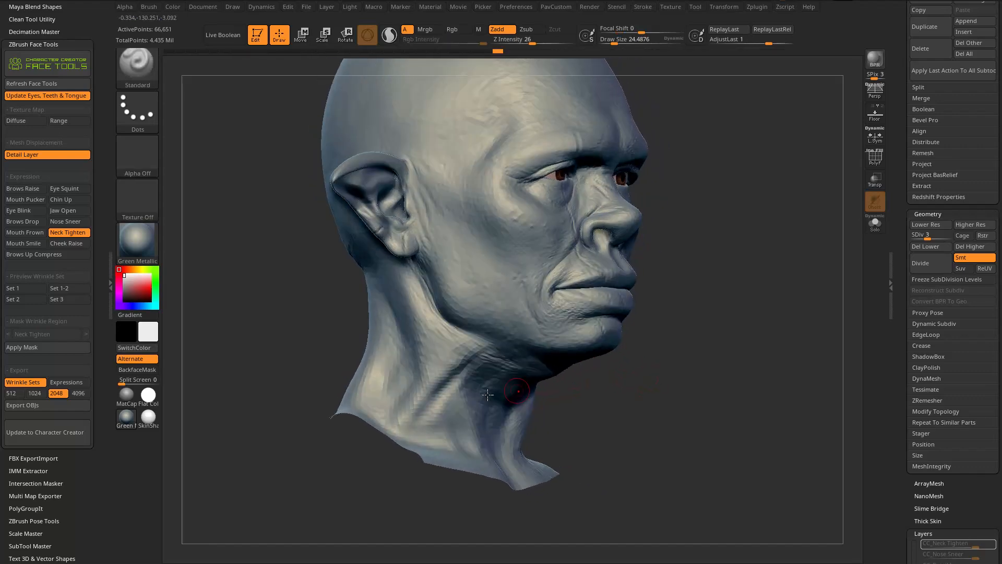
{"action": "left_click_drag", "start_coordinate": [443, 417], "coordinate": [432, 425]}
Step: Sculpt vertical tendons down the front of the neck from below the chin to the collar
{"action": "mouse_move", "coordinate": [675, 380]}
{"action": "left_mouse_down"}
{"action": "mouse_move", "coordinate": [651, 387]}
{"action": "mouse_move", "coordinate": [672, 380]}
{"action": "mouse_move", "coordinate": [621, 371]}
{"action": "mouse_move", "coordinate": [597, 352]}
{"action": "left_mouse_up"}
{"action": "left_click_drag", "start_coordinate": [502, 452], "coordinate": [503, 459]}
{"action": "mouse_move", "coordinate": [778, 393]}
{"action": "left_mouse_down"}
{"action": "mouse_move", "coordinate": [751, 385]}
{"action": "mouse_move", "coordinate": [747, 350]}
{"action": "left_mouse_up"}
{"action": "left_click_drag", "start_coordinate": [531, 360], "coordinate": [535, 439]}
{"action": "left_click_drag", "start_coordinate": [725, 398], "coordinate": [744, 392]}
{"action": "mouse_move", "coordinate": [558, 361]}
{"action": "left_mouse_down"}
{"action": "mouse_move", "coordinate": [541, 432]}
{"action": "mouse_move", "coordinate": [552, 407]}
{"action": "left_mouse_up"}
{"action": "mouse_move", "coordinate": [658, 342]}
{"action": "left_mouse_down"}
{"action": "mouse_move", "coordinate": [664, 382]}
{"action": "mouse_move", "coordinate": [709, 354]}
{"action": "mouse_move", "coordinate": [739, 355]}
{"action": "left_mouse_up"}
{"action": "mouse_move", "coordinate": [519, 407]}
{"action": "left_mouse_down"}
{"action": "mouse_move", "coordinate": [464, 374]}
{"action": "mouse_move", "coordinate": [473, 372]}
{"action": "left_mouse_up"}
Step: Shift the neck's side folds and contour with the Move brush at a draw size of about 52
{"action": "key", "text": "s"}
{"action": "key", "text": "s"}
{"action": "key", "text": "b"}
{"action": "key", "text": "m"}
{"action": "key", "text": "v"}
{"action": "key", "text": "s"}
{"action": "left_click_drag", "start_coordinate": [503, 433], "coordinate": [292, 444]}
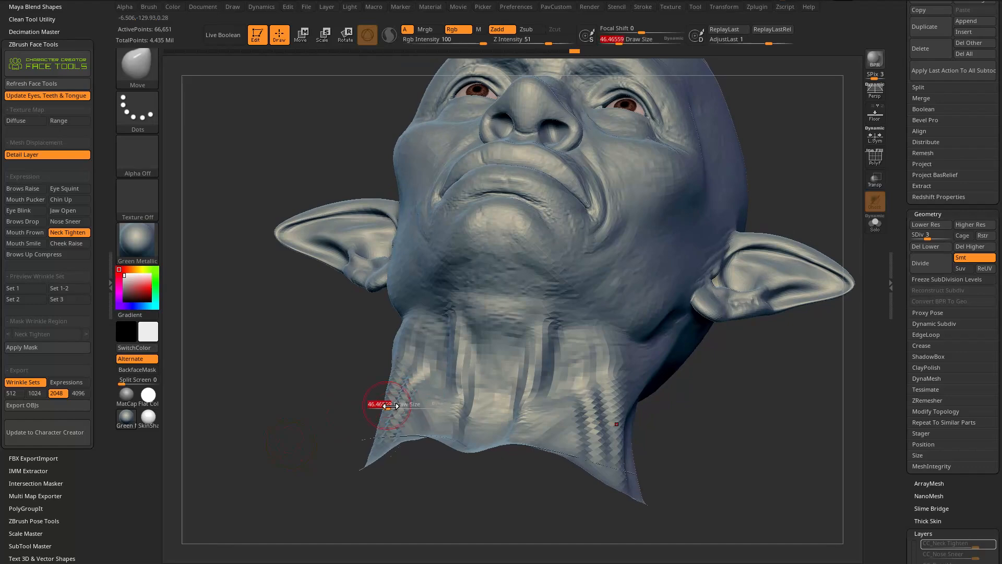
{"action": "key", "text": "]"}
{"action": "left_click_drag", "start_coordinate": [382, 394], "coordinate": [391, 408]}
{"action": "left_click_drag", "start_coordinate": [421, 365], "coordinate": [417, 352]}
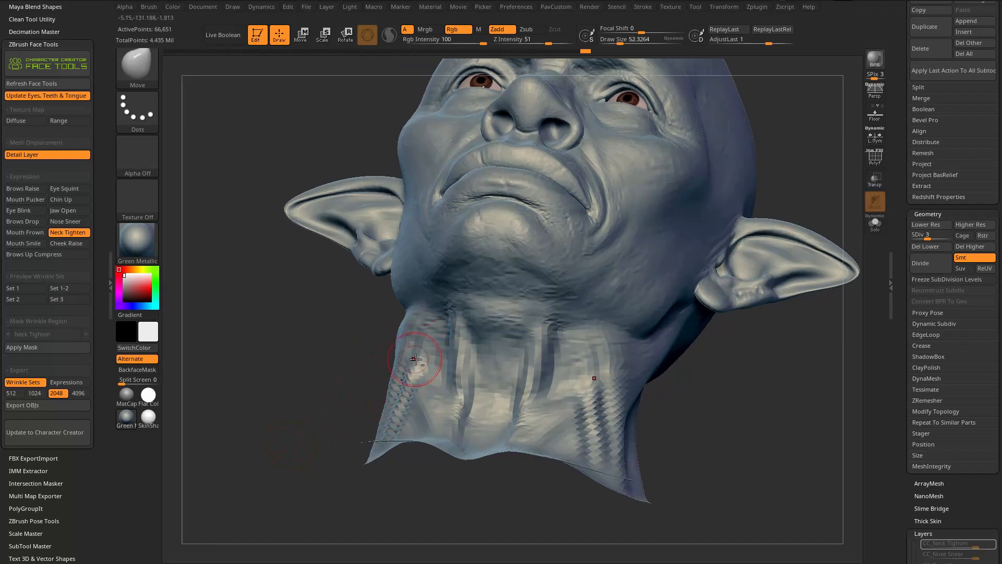
{"action": "left_click_drag", "start_coordinate": [403, 311], "coordinate": [406, 325]}
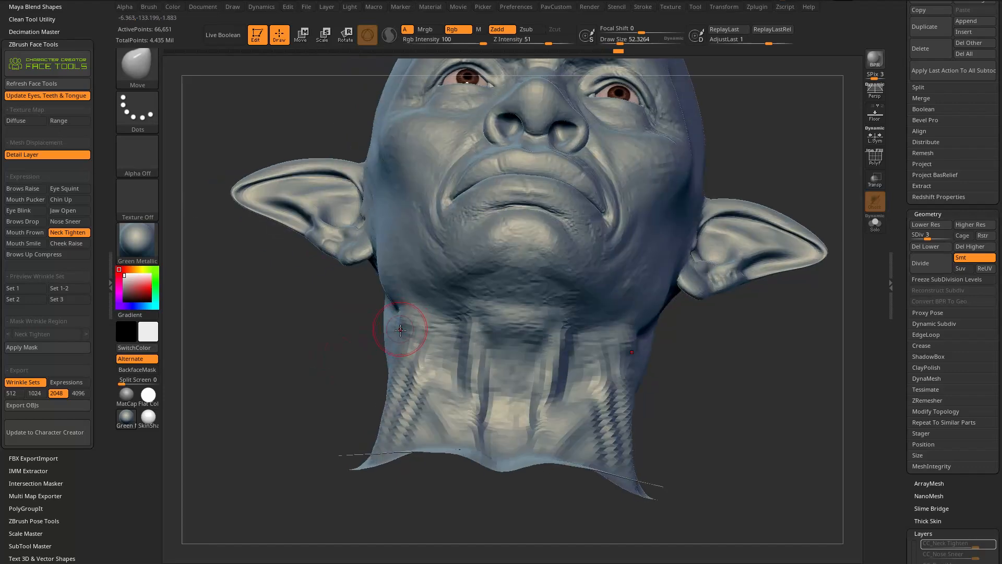
Step: Refine the neck's silhouette under the jaw with the Move brush, readjusting its draw size
{"action": "mouse_move", "coordinate": [408, 364]}
{"action": "left_mouse_down"}
{"action": "mouse_move", "coordinate": [418, 375]}
{"action": "mouse_move", "coordinate": [344, 373]}
{"action": "left_mouse_up"}
{"action": "key", "text": "s"}
{"action": "mouse_move", "coordinate": [408, 385]}
{"action": "left_mouse_down"}
{"action": "mouse_move", "coordinate": [389, 375]}
{"action": "mouse_move", "coordinate": [454, 360]}
{"action": "left_mouse_up"}
{"action": "mouse_move", "coordinate": [410, 339]}
{"action": "left_mouse_down"}
{"action": "mouse_move", "coordinate": [462, 334]}
{"action": "mouse_move", "coordinate": [408, 323]}
{"action": "left_mouse_up"}
{"action": "key", "text": "s"}
{"action": "mouse_move", "coordinate": [482, 321]}
{"action": "left_mouse_down"}
{"action": "mouse_move", "coordinate": [543, 304]}
{"action": "mouse_move", "coordinate": [528, 271]}
{"action": "left_mouse_up"}
{"action": "mouse_move", "coordinate": [693, 300]}
{"action": "left_mouse_down", "text": "shift"}
{"action": "mouse_move", "coordinate": [704, 287]}
{"action": "mouse_move", "coordinate": [702, 305]}
{"action": "left_mouse_up", "text": "shift"}
{"action": "mouse_move", "coordinate": [653, 309]}
{"action": "left_mouse_down"}
{"action": "mouse_move", "coordinate": [721, 313]}
{"action": "mouse_move", "coordinate": [629, 329]}
{"action": "left_mouse_up"}
Step: Refine and smooth the folds on the side of the neck with the Standard brush at a draw size of about 29
{"action": "key", "text": "b"}
{"action": "key", "text": "s"}
{"action": "key", "text": "t"}
{"action": "mouse_move", "coordinate": [493, 345]}
{"action": "right_mouse_down"}
{"action": "mouse_move", "coordinate": [660, 351]}
{"action": "mouse_move", "coordinate": [707, 365]}
{"action": "mouse_move", "coordinate": [663, 326]}
{"action": "right_mouse_up"}
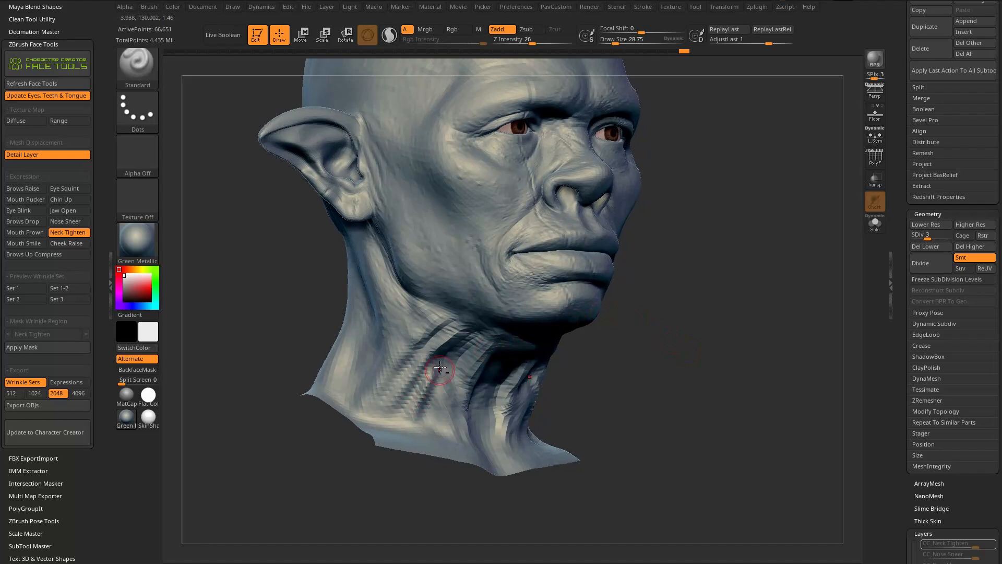
{"action": "key", "text": "shift"}
{"action": "mouse_move", "coordinate": [673, 366]}
{"action": "right_mouse_down"}
{"action": "mouse_move", "coordinate": [720, 350]}
{"action": "mouse_move", "coordinate": [663, 319]}
{"action": "right_mouse_up"}
{"action": "mouse_move", "coordinate": [492, 355]}
{"action": "right_mouse_down"}
{"action": "mouse_move", "coordinate": [481, 352]}
{"action": "mouse_move", "coordinate": [543, 347]}
{"action": "right_mouse_up"}
Step: Reposition the side neck folds with the Move brush at a draw size of about 55
{"action": "key", "text": "s"}
{"action": "left_click_drag", "start_coordinate": [477, 370], "coordinate": [483, 370]}
{"action": "key", "text": "b"}
{"action": "key", "text": "m"}
{"action": "key", "text": "v"}
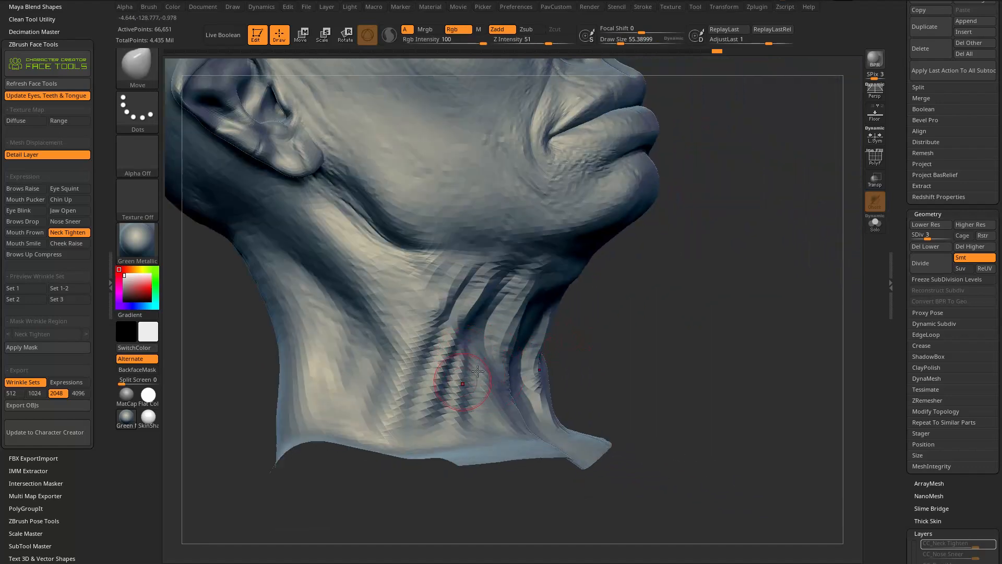
{"action": "right_click_drag", "start_coordinate": [655, 345], "coordinate": [496, 362]}
{"action": "left_click_drag", "start_coordinate": [464, 355], "coordinate": [470, 384]}
{"action": "right_click_drag", "start_coordinate": [365, 384], "coordinate": [409, 421]}
Step: Drop the head to its lowest subdivision level and reshape the side of the neck with the Move brush
{"action": "left_click_drag", "start_coordinate": [928, 238], "coordinate": [907, 237]}
{"action": "mouse_move", "coordinate": [788, 278]}
{"action": "right_mouse_down", "text": "alt"}
{"action": "mouse_move", "coordinate": [762, 318]}
{"action": "mouse_move", "coordinate": [731, 334]}
{"action": "right_mouse_up", "text": "alt"}
{"action": "right_click_drag", "start_coordinate": [502, 365], "coordinate": [606, 373]}
{"action": "left_click_drag", "start_coordinate": [434, 360], "coordinate": [423, 384]}
{"action": "right_click_drag", "start_coordinate": [658, 386], "coordinate": [500, 370]}
{"action": "right_click_drag", "start_coordinate": [710, 358], "coordinate": [783, 351]}
Step: Raise the head to subdivision level 6 and apply the Neck Tighten wrinkle region mask
{"action": "left_click_drag", "start_coordinate": [917, 239], "coordinate": [938, 249]}
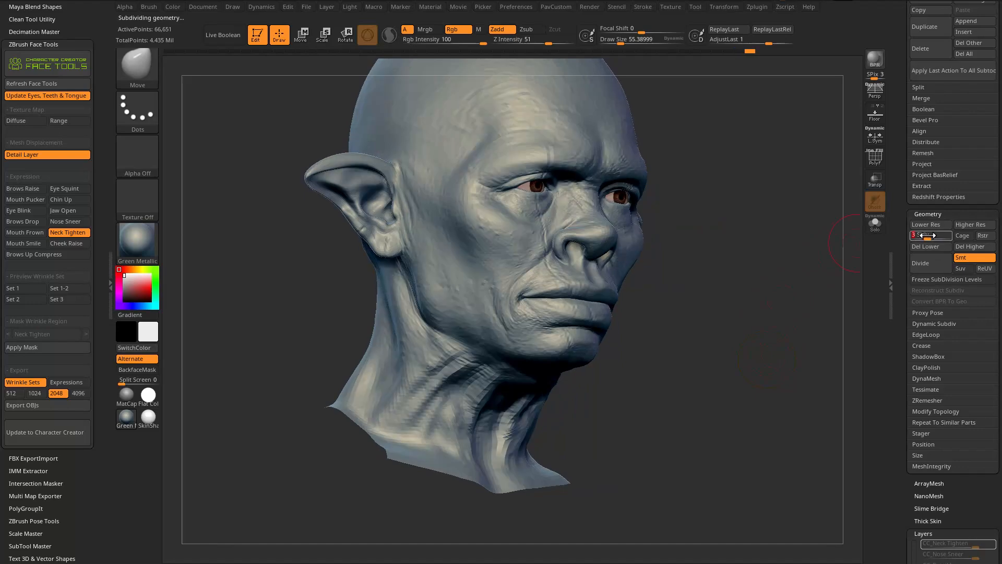
{"action": "right_click_drag", "start_coordinate": [649, 347], "coordinate": [702, 391]}
{"action": "left_click", "coordinate": [52, 346]}
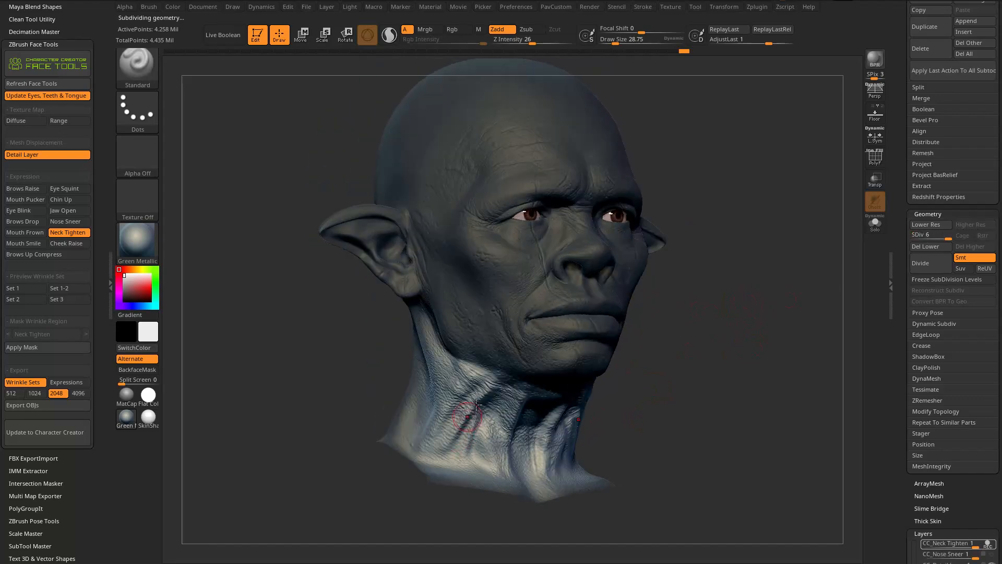
Step: Turn on the painted skin colour for CC_Base_SkinHead and review the tightened neck
{"action": "scroll", "coordinate": [909, 191], "scroll_direction": "up", "scroll_amount": 5}
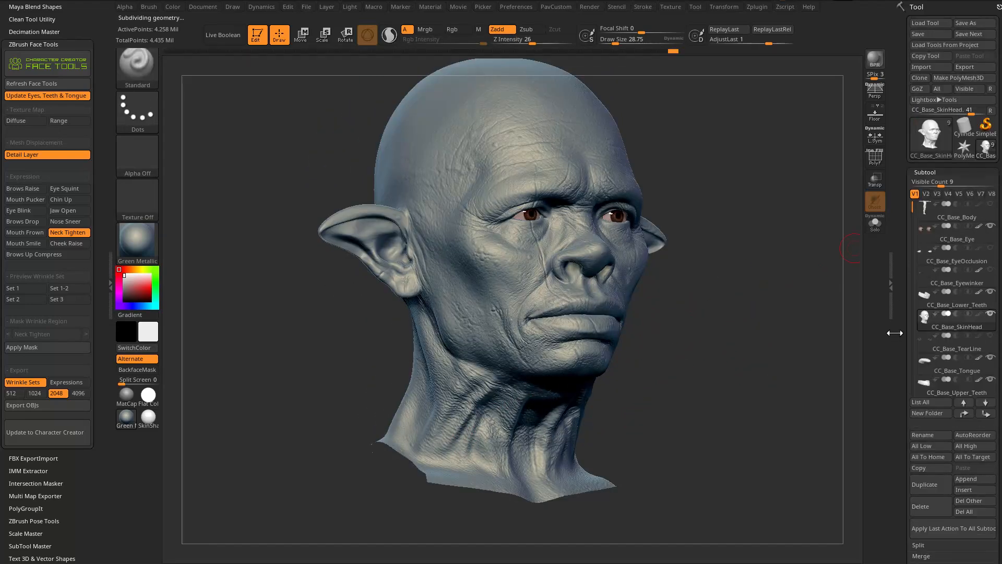
{"action": "left_click", "coordinate": [979, 314]}
{"action": "left_click_drag", "start_coordinate": [851, 407], "coordinate": [618, 384]}
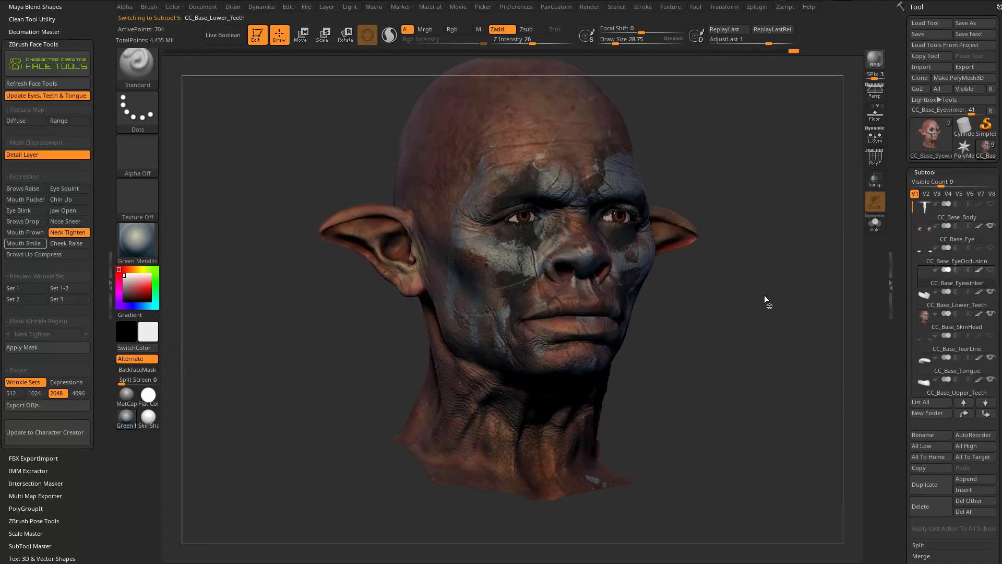
Step: Load the Mouth Smile expression, turn off the painted colour on CC_Base_SkinHead and drop it to subdivision level 2
{"action": "left_click", "coordinate": [956, 368]}
{"action": "key", "text": "alt+Down"}
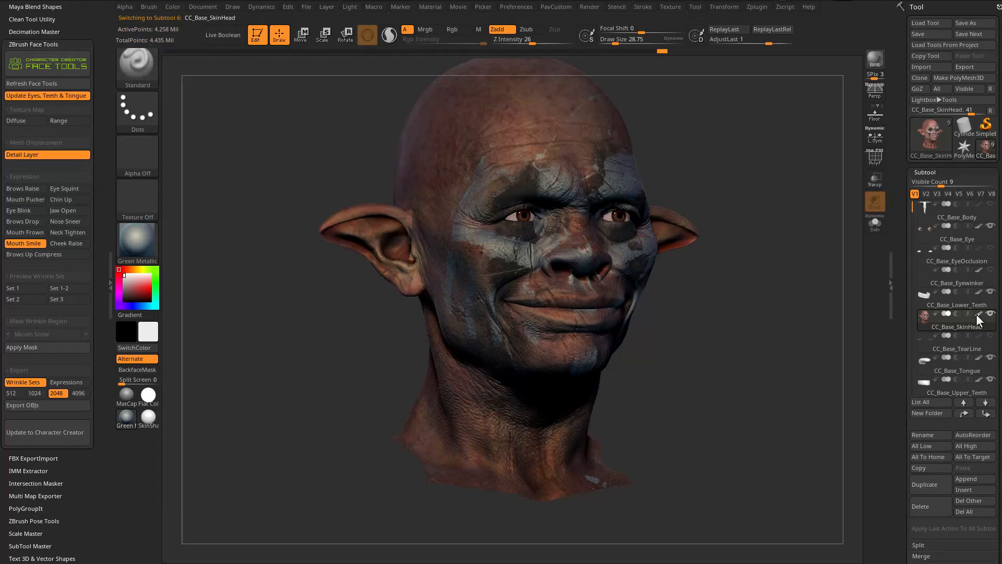
{"action": "left_click", "coordinate": [978, 315]}
{"action": "mouse_move", "coordinate": [776, 313]}
{"action": "left_mouse_down"}
{"action": "mouse_move", "coordinate": [751, 344]}
{"action": "mouse_move", "coordinate": [642, 334]}
{"action": "left_mouse_up"}
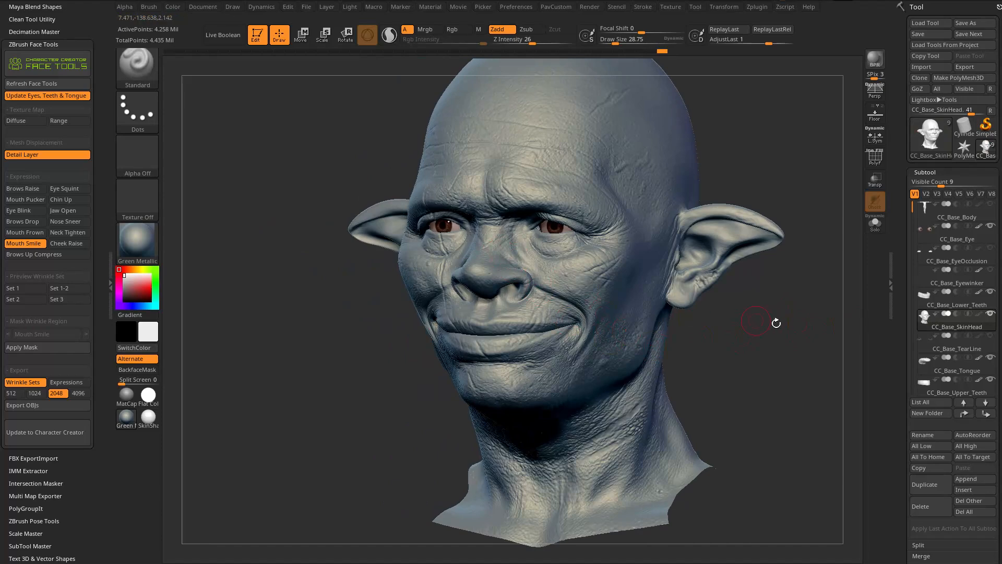
{"action": "left_click_drag", "start_coordinate": [760, 320], "coordinate": [741, 331], "text": "alt"}
{"action": "left_click_drag", "start_coordinate": [902, 308], "coordinate": [903, 208]}
{"action": "left_click_drag", "start_coordinate": [932, 372], "coordinate": [920, 373]}
Step: Sculpt the smile fold beside the corner of the mouth with the Standard brush
{"action": "mouse_move", "coordinate": [783, 311]}
{"action": "left_mouse_down", "text": "alt"}
{"action": "mouse_move", "coordinate": [799, 358]}
{"action": "mouse_move", "coordinate": [742, 354]}
{"action": "left_mouse_up", "text": "alt"}
{"action": "key", "text": "s"}
{"action": "left_click", "coordinate": [496, 340]}
{"action": "mouse_move", "coordinate": [500, 341]}
{"action": "left_mouse_down"}
{"action": "mouse_move", "coordinate": [455, 334]}
{"action": "mouse_move", "coordinate": [530, 370]}
{"action": "left_mouse_up"}
{"action": "mouse_move", "coordinate": [327, 403]}
{"action": "left_mouse_down", "text": "alt"}
{"action": "mouse_move", "coordinate": [373, 436]}
{"action": "mouse_move", "coordinate": [401, 407]}
{"action": "left_mouse_up", "text": "alt"}
Step: Build up the area around the mouth corner with the Clay brush at a draw size of about 44
{"action": "key", "text": "b"}
{"action": "key", "text": "c"}
{"action": "key", "text": "l"}
{"action": "key", "text": "s"}
{"action": "mouse_move", "coordinate": [483, 362]}
{"action": "left_mouse_down"}
{"action": "mouse_move", "coordinate": [498, 361]}
{"action": "mouse_move", "coordinate": [484, 360]}
{"action": "left_mouse_up"}
{"action": "left_click", "coordinate": [458, 30]}
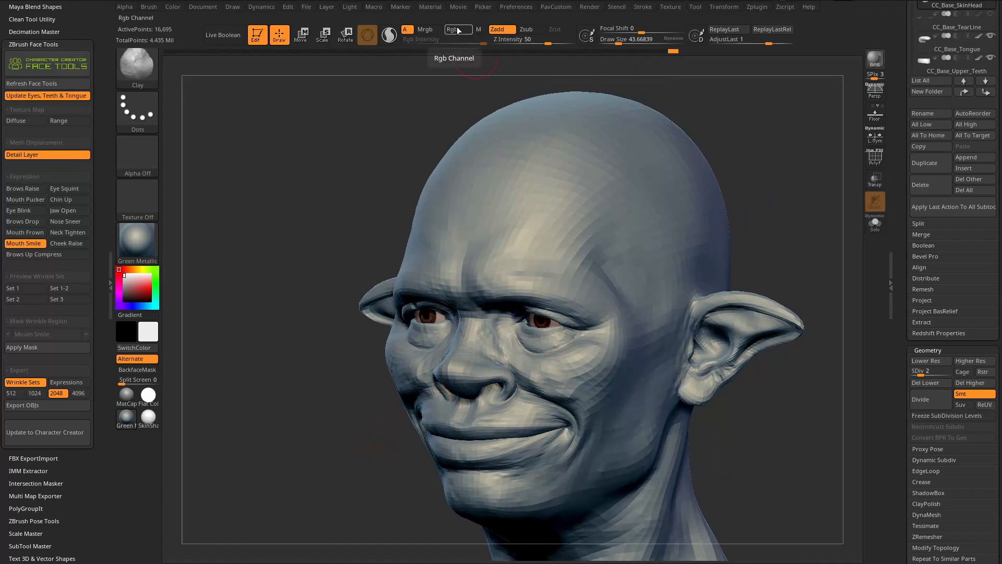
{"action": "right_click_drag", "start_coordinate": [625, 307], "coordinate": [572, 337]}
Step: Add volume along the smile fold with the Standard brush and smooth the cheek below it
{"action": "key", "text": "b"}
{"action": "key", "text": "s"}
{"action": "key", "text": "t"}
{"action": "mouse_move", "coordinate": [516, 360]}
{"action": "left_mouse_down"}
{"action": "mouse_move", "coordinate": [575, 387]}
{"action": "mouse_move", "coordinate": [544, 360]}
{"action": "left_mouse_up"}
{"action": "right_click_drag", "start_coordinate": [469, 439], "coordinate": [469, 410]}
{"action": "mouse_move", "coordinate": [524, 368]}
{"action": "left_mouse_down", "text": "shift"}
{"action": "mouse_move", "coordinate": [538, 355]}
{"action": "mouse_move", "coordinate": [578, 389]}
{"action": "left_mouse_up", "text": "shift"}
{"action": "mouse_move", "coordinate": [784, 259]}
{"action": "right_mouse_down"}
{"action": "mouse_move", "coordinate": [746, 248]}
{"action": "mouse_move", "coordinate": [770, 202]}
{"action": "mouse_move", "coordinate": [723, 232]}
{"action": "right_mouse_up"}
Step: Puff out the cheeks beside the smile folds with the Inflat brush at a draw size of about 52
{"action": "key", "text": "b"}
{"action": "key", "text": "i"}
{"action": "key", "text": "n"}
{"action": "mouse_move", "coordinate": [533, 362]}
{"action": "left_mouse_down"}
{"action": "mouse_move", "coordinate": [548, 373]}
{"action": "mouse_move", "coordinate": [545, 400]}
{"action": "left_mouse_up"}
{"action": "mouse_move", "coordinate": [545, 401]}
{"action": "right_mouse_down"}
{"action": "mouse_move", "coordinate": [761, 228]}
{"action": "mouse_move", "coordinate": [814, 232]}
{"action": "right_mouse_up"}
{"action": "left_click_drag", "start_coordinate": [388, 378], "coordinate": [398, 412]}
{"action": "mouse_move", "coordinate": [520, 307]}
{"action": "right_mouse_down"}
{"action": "mouse_move", "coordinate": [492, 324]}
{"action": "mouse_move", "coordinate": [572, 331]}
{"action": "right_mouse_up"}
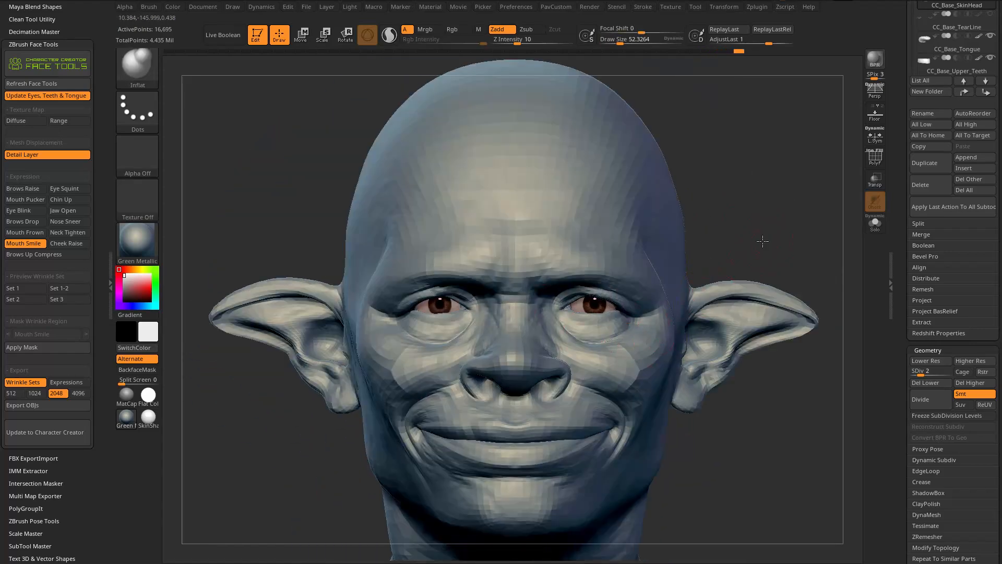
Step: Raise the head to subdivision level 4 and apply the Mouth Smile wrinkle region mask
{"action": "right_click_drag", "start_coordinate": [749, 240], "coordinate": [766, 177]}
{"action": "left_click", "coordinate": [69, 347]}
{"action": "left_click_drag", "start_coordinate": [920, 372], "coordinate": [935, 371]}
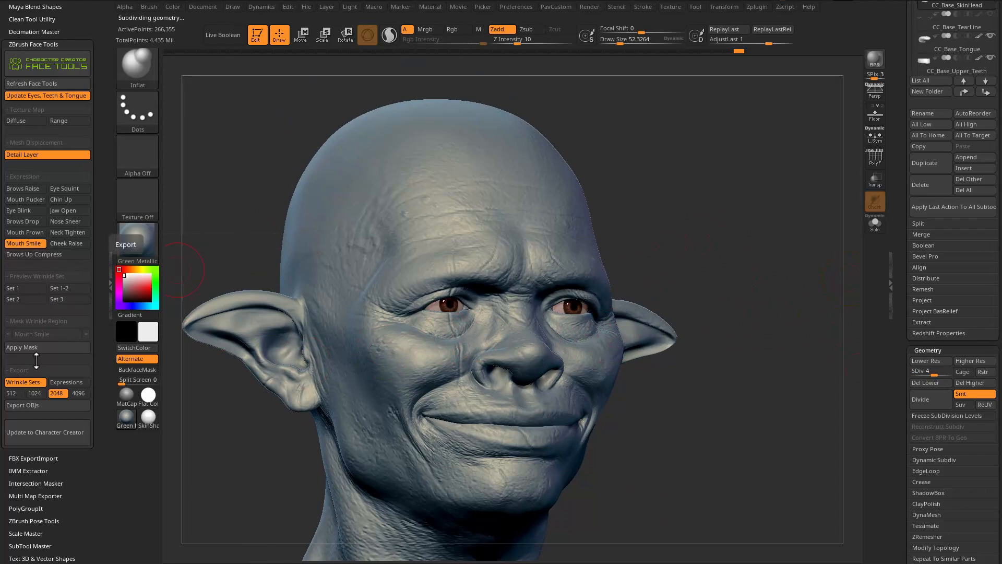
{"action": "left_click", "coordinate": [49, 348]}
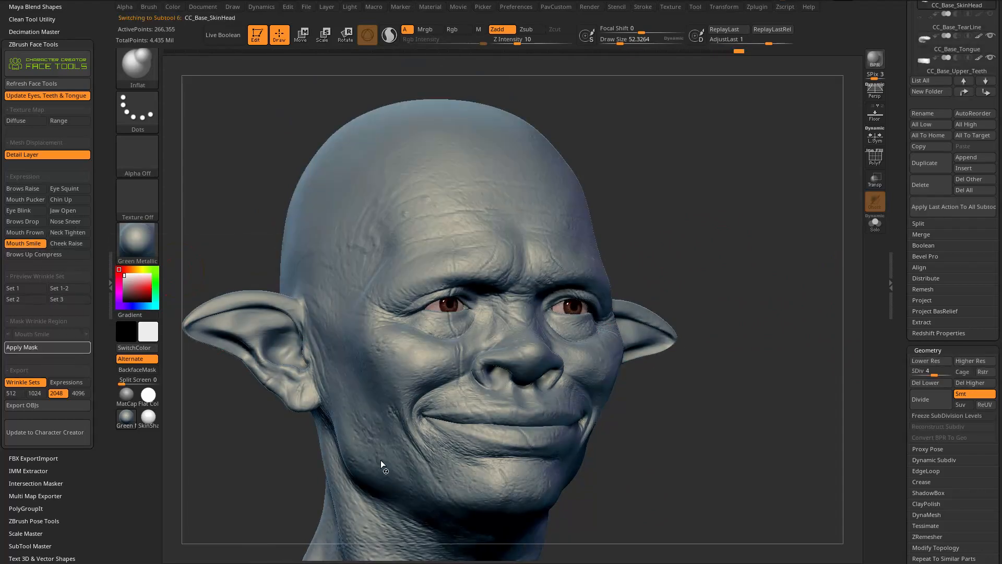
{"action": "mouse_move", "coordinate": [753, 361]}
{"action": "left_mouse_down", "text": "alt"}
{"action": "mouse_move", "coordinate": [768, 297]}
{"action": "mouse_move", "coordinate": [749, 292]}
{"action": "left_mouse_up", "text": "alt"}
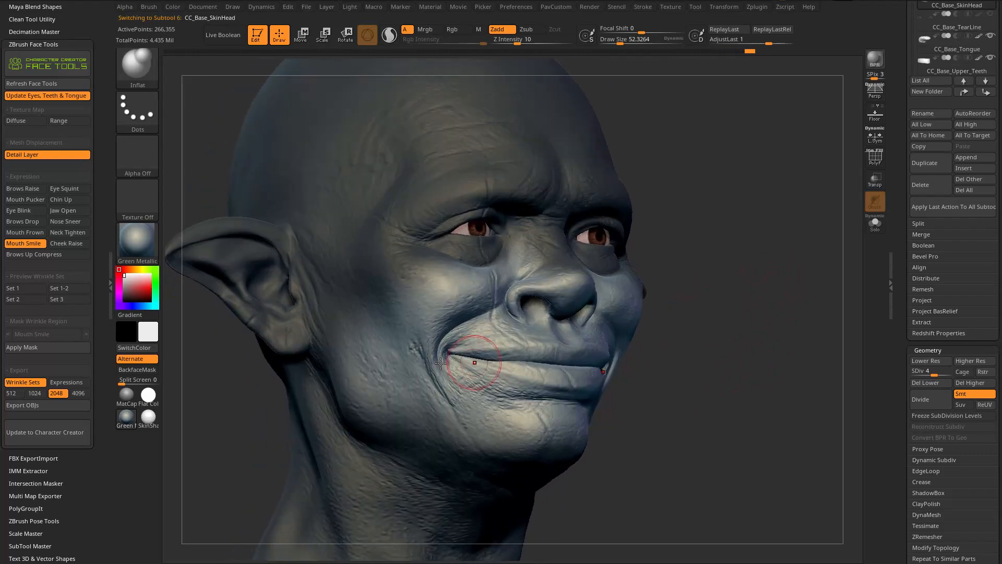
Step: Sculpt the smile crease and cheek with the Standard brush at a draw size of about 31, continuing at subdivision level 2 with Z Intensity 17
{"action": "key", "text": "b"}
{"action": "key", "text": "s"}
{"action": "key", "text": "t"}
{"action": "key", "text": "bracketleft"}
{"action": "left_click_drag", "start_coordinate": [430, 339], "coordinate": [460, 402]}
{"action": "key", "text": "shift+d"}
{"action": "key", "text": "shift+d"}
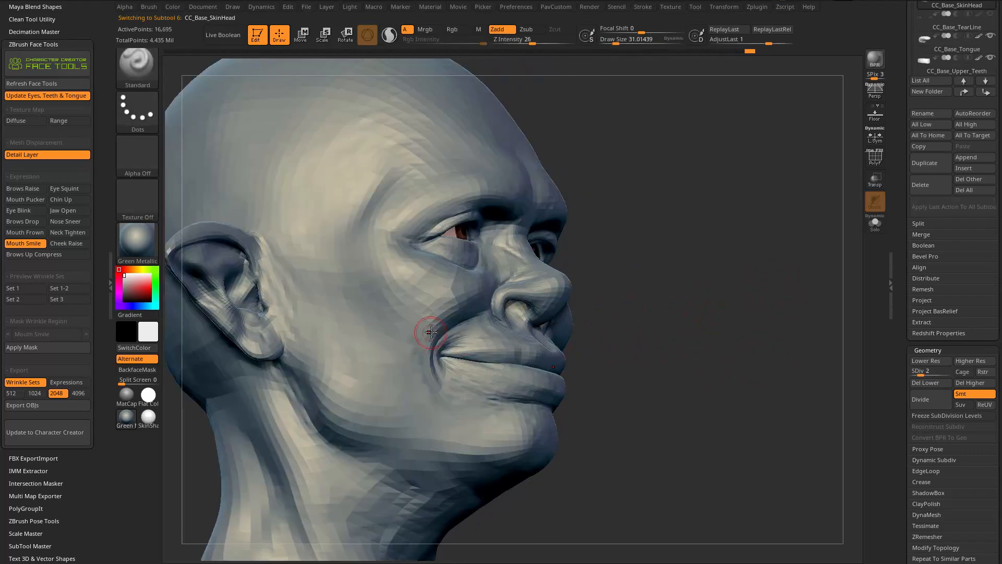
{"action": "left_click_drag", "start_coordinate": [532, 41], "coordinate": [525, 41]}
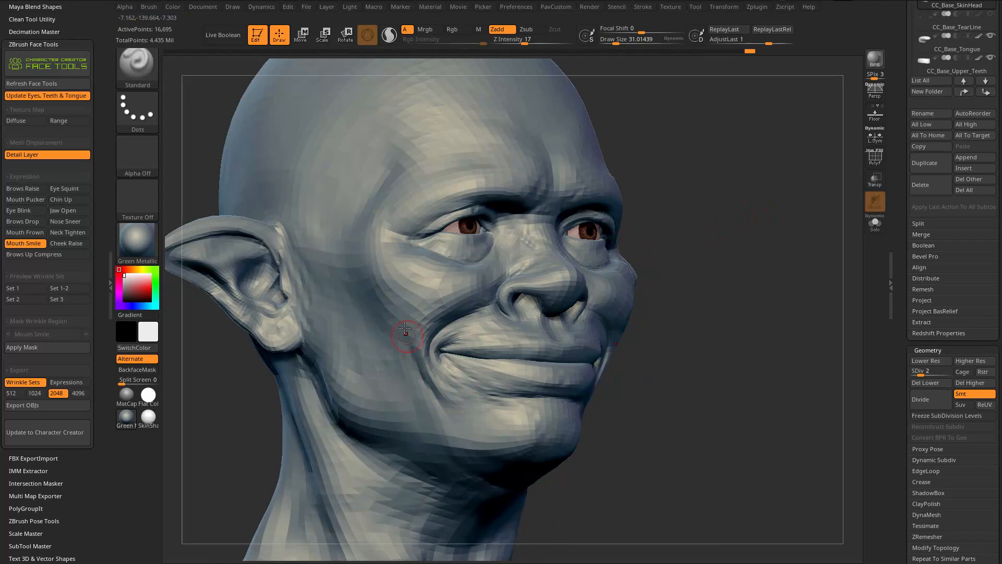
{"action": "left_click_drag", "start_coordinate": [406, 335], "coordinate": [408, 400]}
Step: Raise the smiling head to subdivision level 6 and turn on the painted colour for CC_Base_SkinHead
{"action": "left_click_drag", "start_coordinate": [736, 271], "coordinate": [652, 297]}
{"action": "mouse_move", "coordinate": [712, 332]}
{"action": "left_mouse_down", "text": "alt"}
{"action": "mouse_move", "coordinate": [769, 382]}
{"action": "mouse_move", "coordinate": [769, 362]}
{"action": "left_mouse_up", "text": "alt"}
{"action": "left_click_drag", "start_coordinate": [927, 373], "coordinate": [950, 376]}
{"action": "left_click_drag", "start_coordinate": [902, 263], "coordinate": [903, 353]}
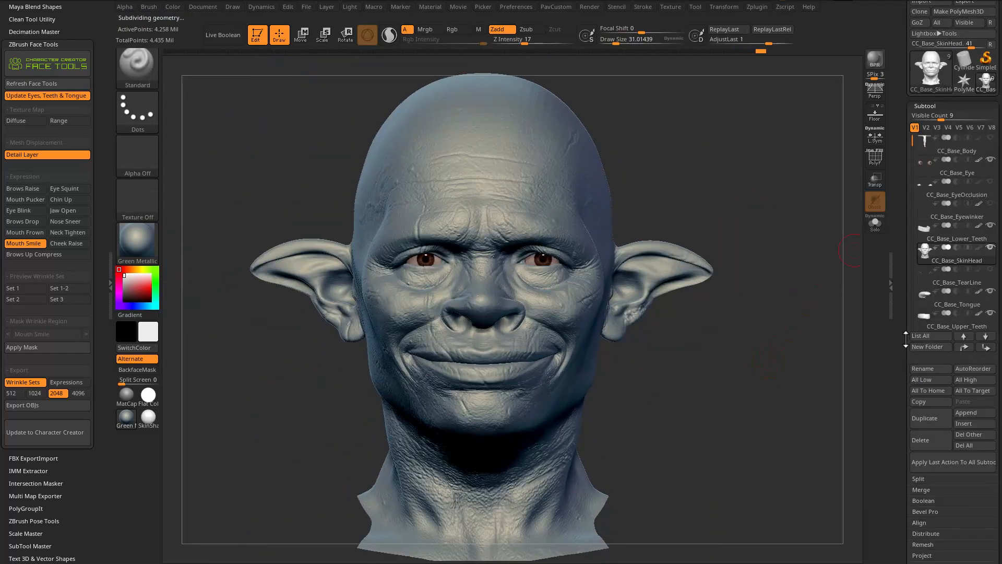
{"action": "left_click", "coordinate": [979, 247]}
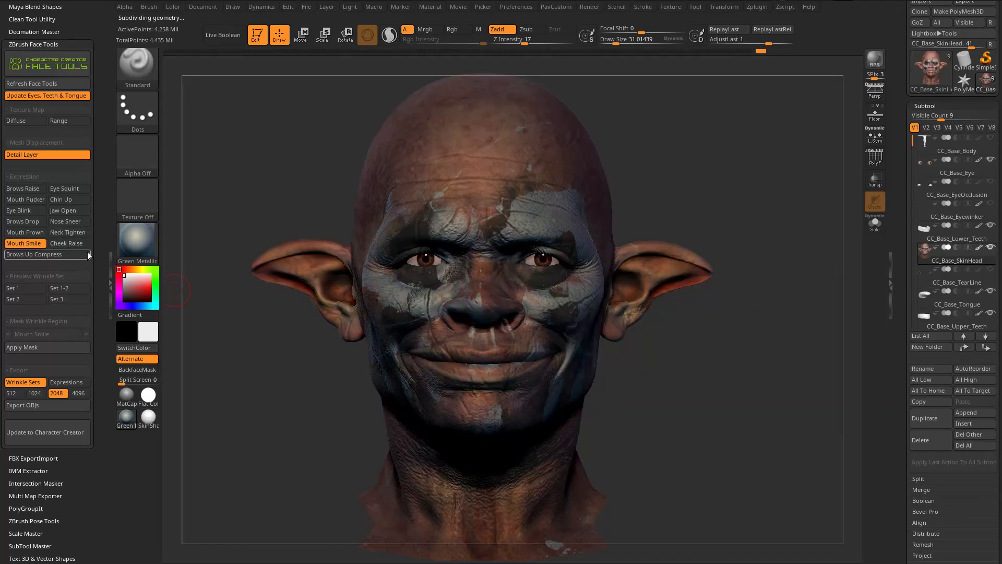
Step: Load the Brows Up Compress expression, hide the painted skin colour, choose the Dam_Standard brush and drop the head to subdivision level 4
{"action": "left_click", "coordinate": [32, 254]}
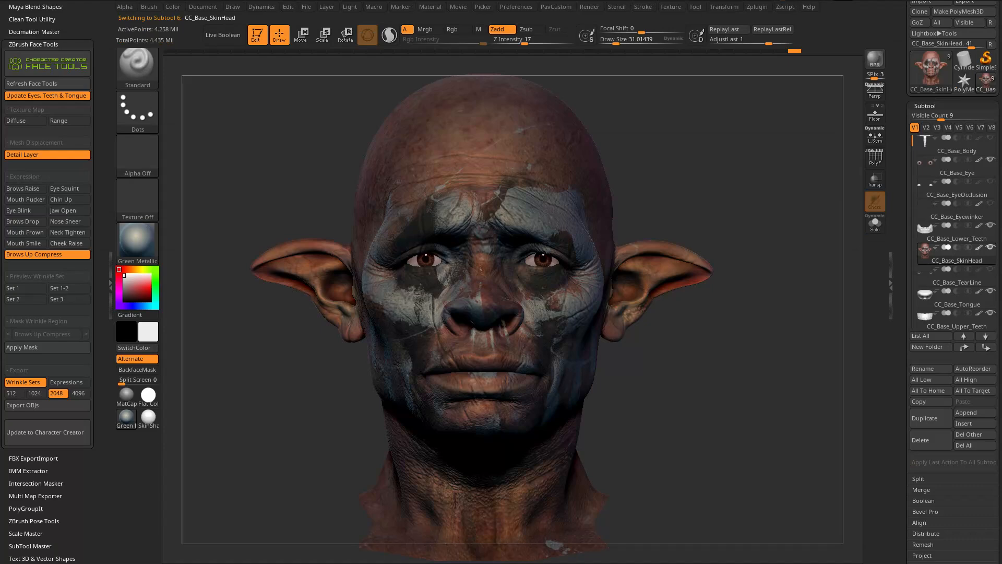
{"action": "left_click_drag", "start_coordinate": [658, 173], "coordinate": [666, 197]}
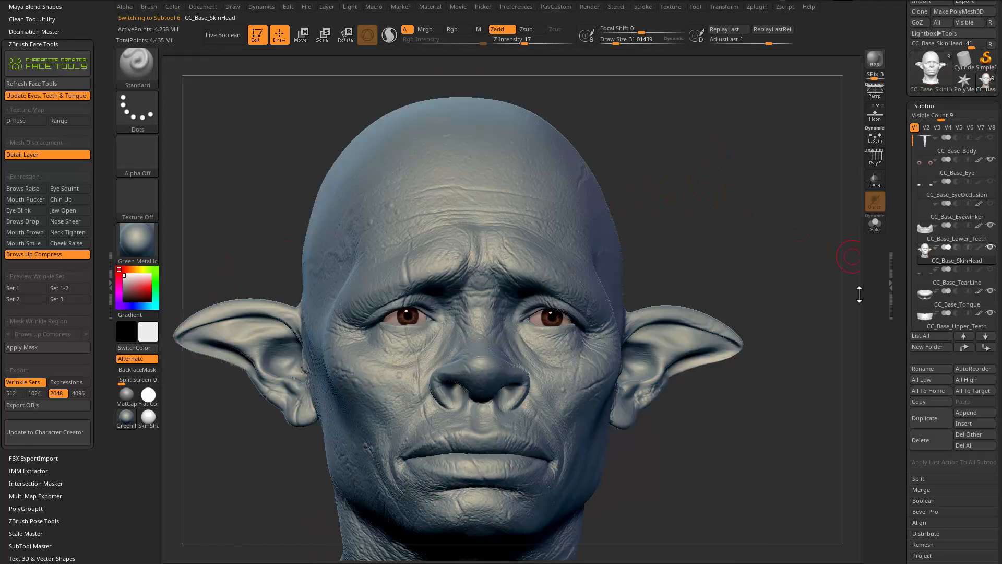
{"action": "mouse_move", "coordinate": [734, 166]}
{"action": "left_mouse_down", "text": "alt"}
{"action": "mouse_move", "coordinate": [753, 208]}
{"action": "mouse_move", "coordinate": [727, 196]}
{"action": "mouse_move", "coordinate": [737, 242]}
{"action": "mouse_move", "coordinate": [750, 219]}
{"action": "mouse_move", "coordinate": [731, 228]}
{"action": "mouse_move", "coordinate": [794, 199]}
{"action": "mouse_move", "coordinate": [778, 204]}
{"action": "left_mouse_up", "text": "alt"}
{"action": "key", "text": "b"}
{"action": "key", "text": "d"}
{"action": "key", "text": "s"}
{"action": "left_click_drag", "start_coordinate": [903, 382], "coordinate": [903, 188]}
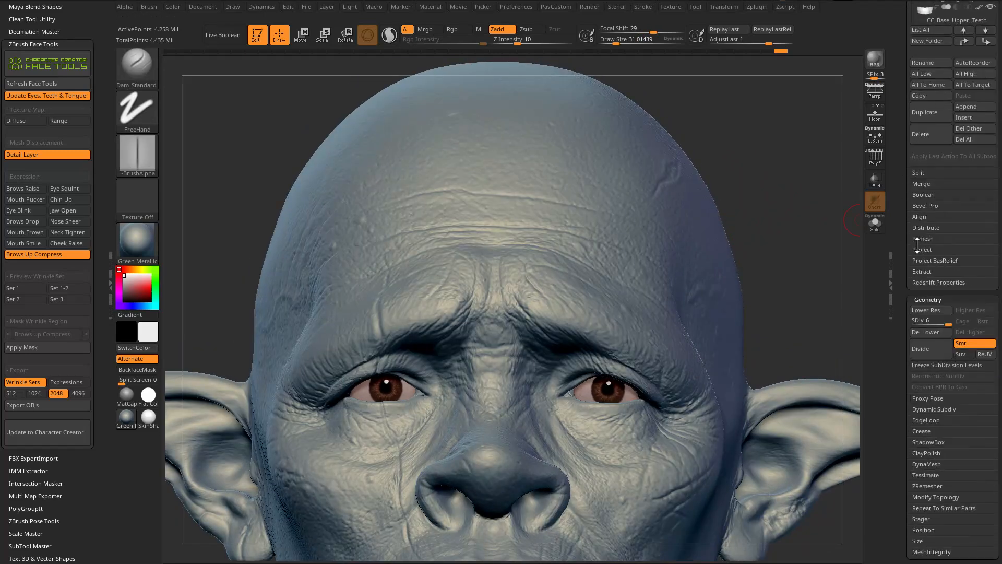
{"action": "left_click", "coordinate": [932, 322]}
{"action": "left_click_drag", "start_coordinate": [797, 205], "coordinate": [792, 242], "text": "alt"}
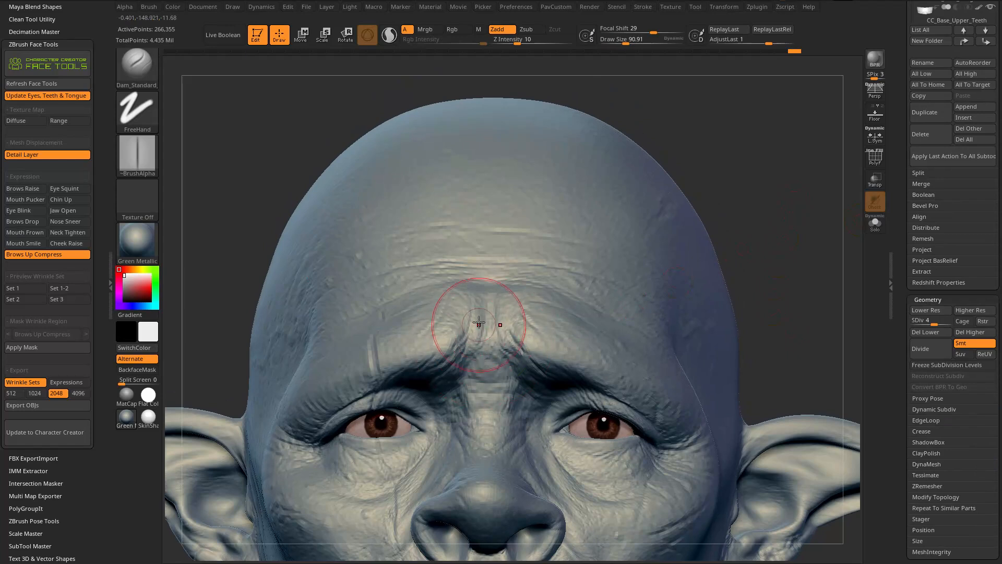
Step: Carve vertical compression creases between the eyebrows with the Dam_Standard brush at a draw size of about 91 to 103
{"action": "key", "text": "bracketleft"}
{"action": "left_click_drag", "start_coordinate": [470, 297], "coordinate": [465, 351]}
{"action": "key", "text": "bracketright"}
{"action": "left_click_drag", "start_coordinate": [740, 210], "coordinate": [659, 229]}
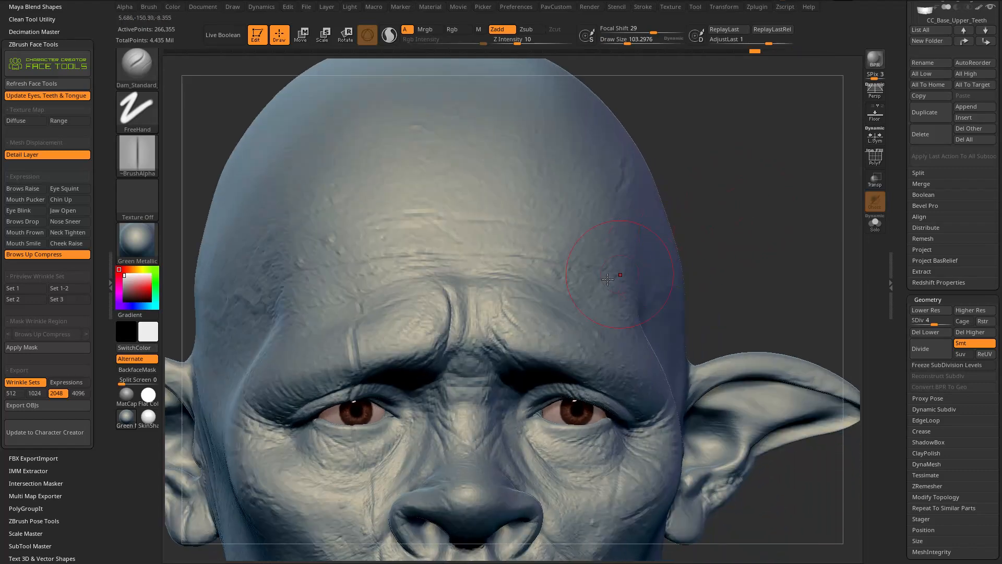
Step: Apply the Brows Up Compress wrinkle region mask and deepen the creases between the brows with Dam_Standard at a draw size of about 108
{"action": "left_click", "coordinate": [23, 346]}
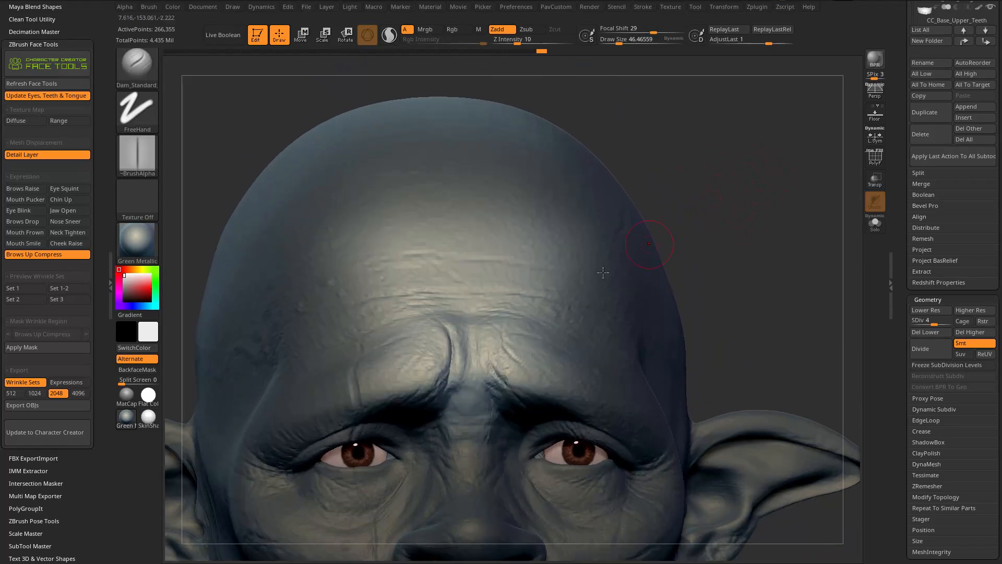
{"action": "key", "text": "s"}
{"action": "left_click_drag", "start_coordinate": [453, 348], "coordinate": [463, 349]}
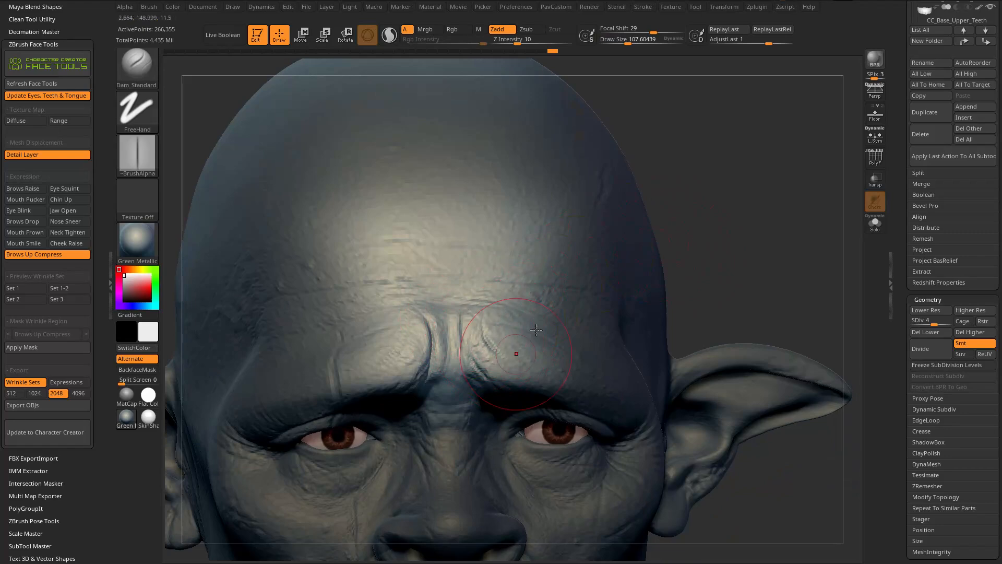
{"action": "right_click_drag", "start_coordinate": [517, 351], "coordinate": [491, 357]}
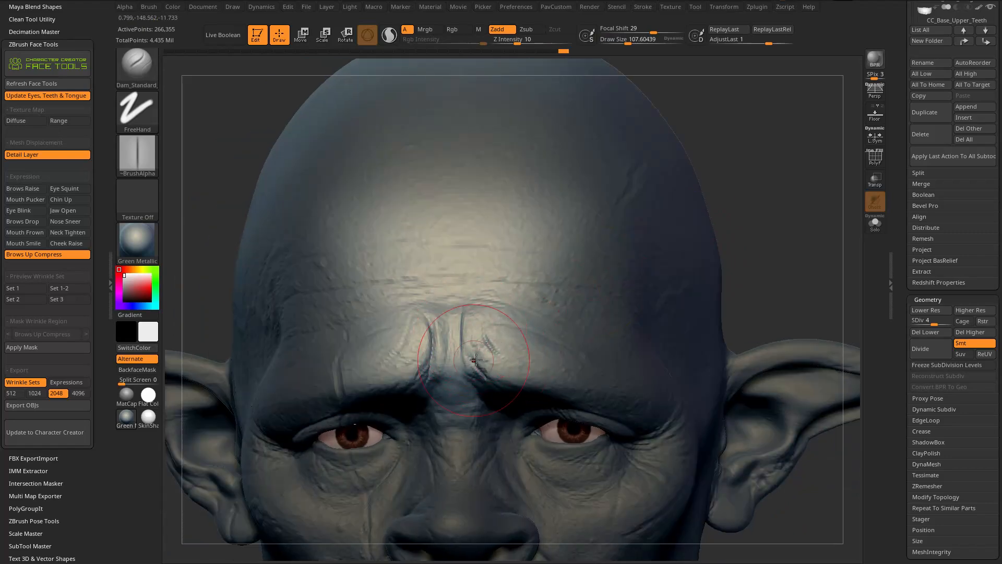
{"action": "left_click_drag", "start_coordinate": [742, 214], "coordinate": [783, 201]}
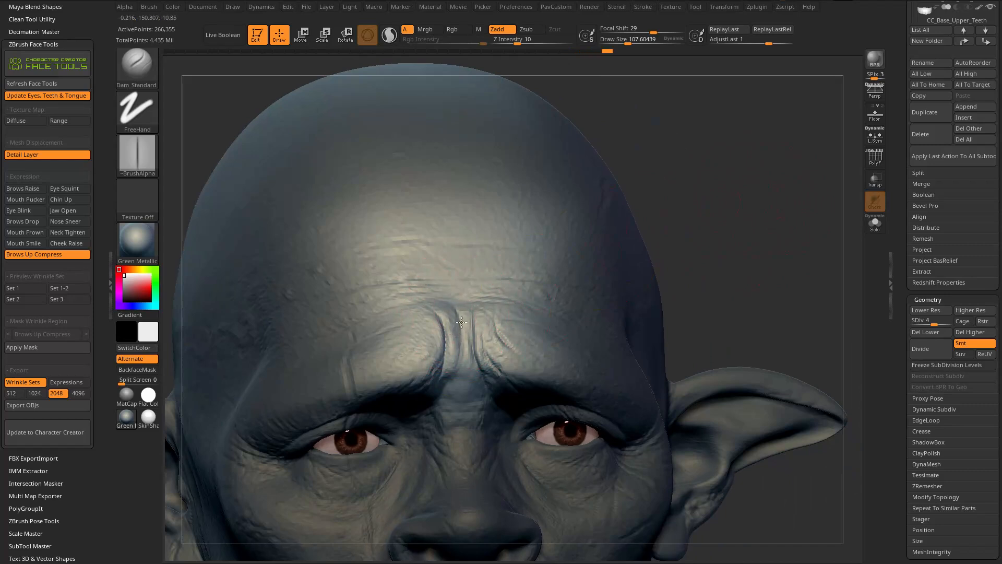
Step: Raise the folds between and above the inner brows with the Standard brush at a draw size of about 36
{"action": "key", "text": "b"}
{"action": "key", "text": "s"}
{"action": "key", "text": "t"}
{"action": "left_click_drag", "start_coordinate": [458, 351], "coordinate": [461, 327]}
{"action": "key", "text": "["}
{"action": "left_click_drag", "start_coordinate": [402, 354], "coordinate": [400, 357]}
{"action": "left_click_drag", "start_coordinate": [720, 168], "coordinate": [684, 189], "text": "alt"}
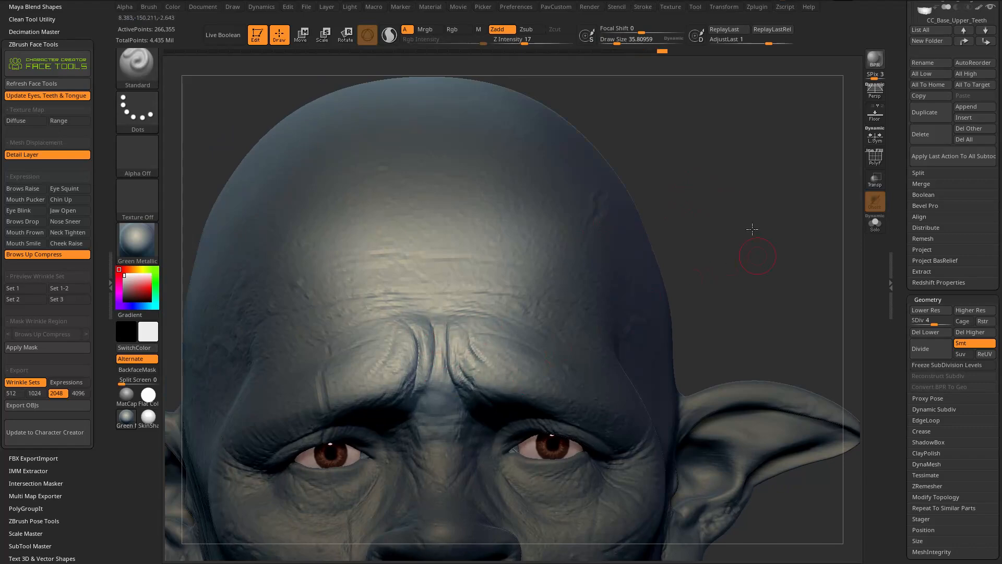
{"action": "left_click_drag", "start_coordinate": [756, 246], "coordinate": [750, 213]}
{"action": "left_click_drag", "start_coordinate": [688, 254], "coordinate": [723, 263]}
Step: Raise the head to subdivision level 6 and texture the skin between the brows using Alpha 23 at Z Intensity 3
{"action": "key", "text": "d"}
{"action": "key", "text": "d"}
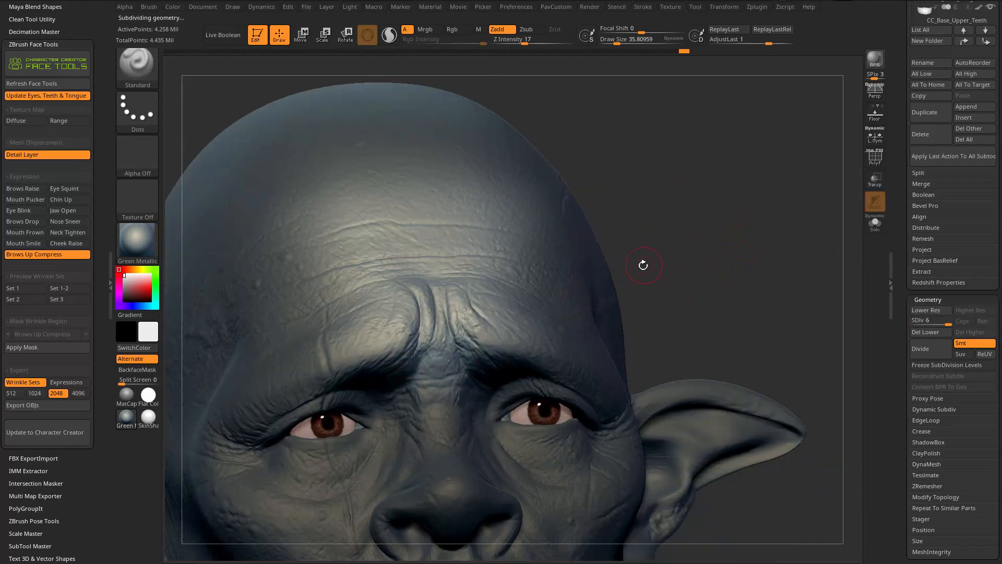
{"action": "left_click", "coordinate": [153, 156]}
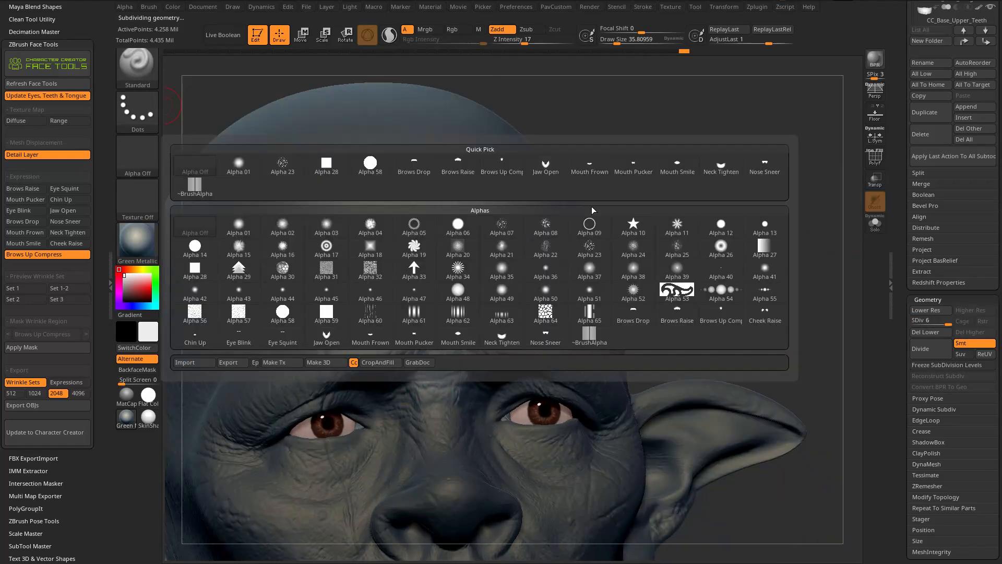
{"action": "left_click", "coordinate": [587, 252]}
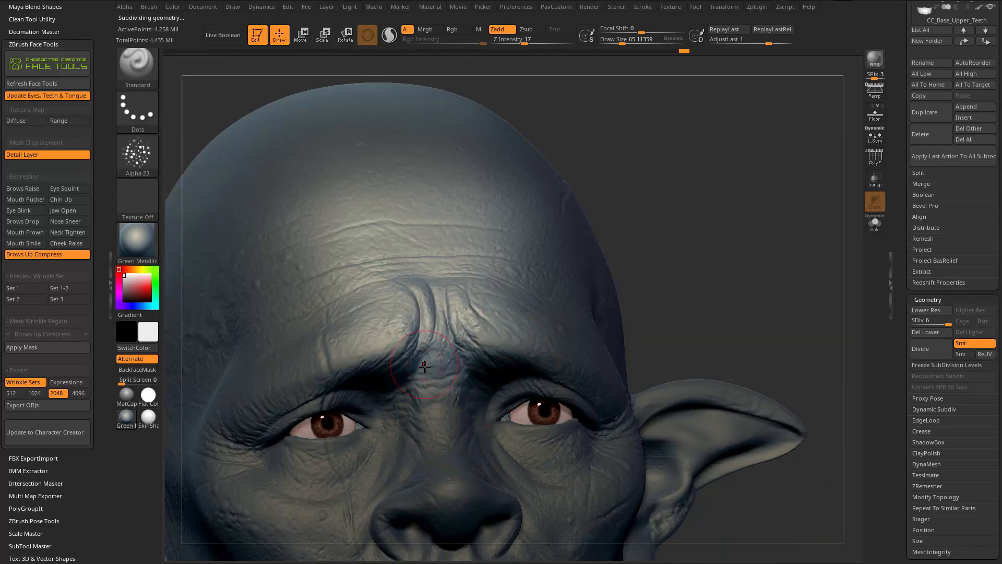
{"action": "key", "text": "ctrl"}
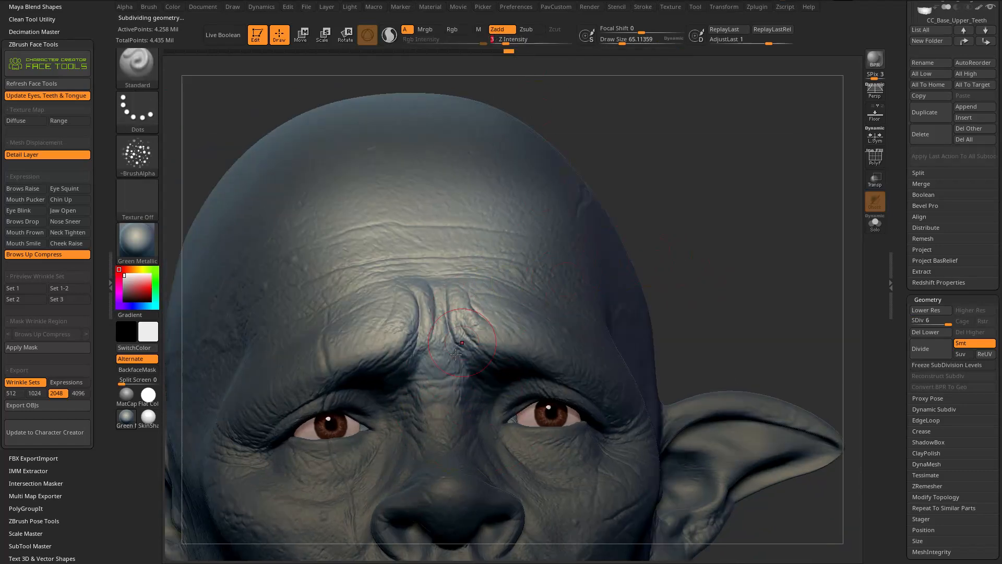
{"action": "right_click_drag", "start_coordinate": [786, 300], "coordinate": [744, 262], "text": "ctrl"}
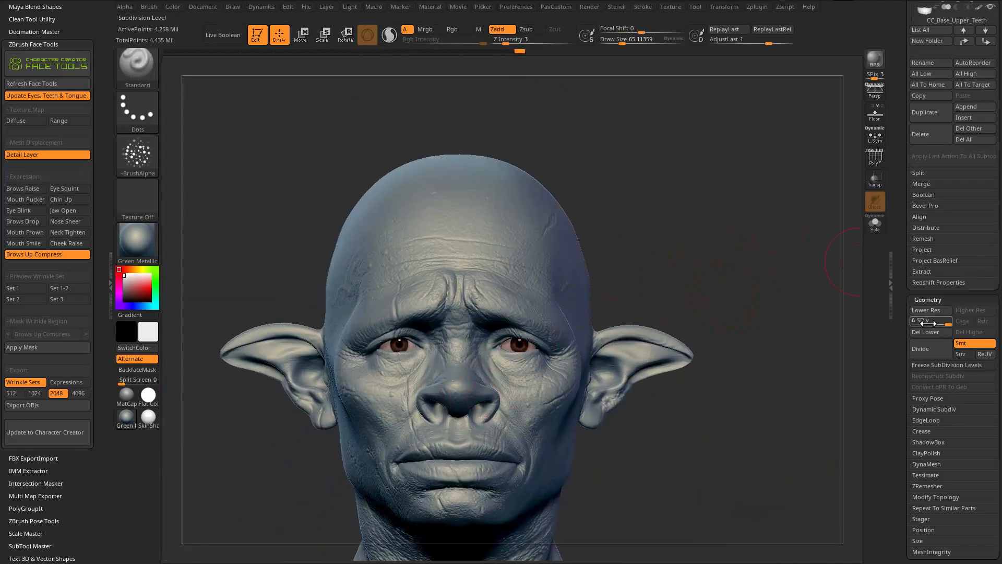
Step: Turn on the painted colour for CC_Base_SkinHead, switch off the Brows Up Compress expression and review the neutral head
{"action": "scroll", "coordinate": [950, 292], "scroll_direction": "up", "scroll_amount": 5}
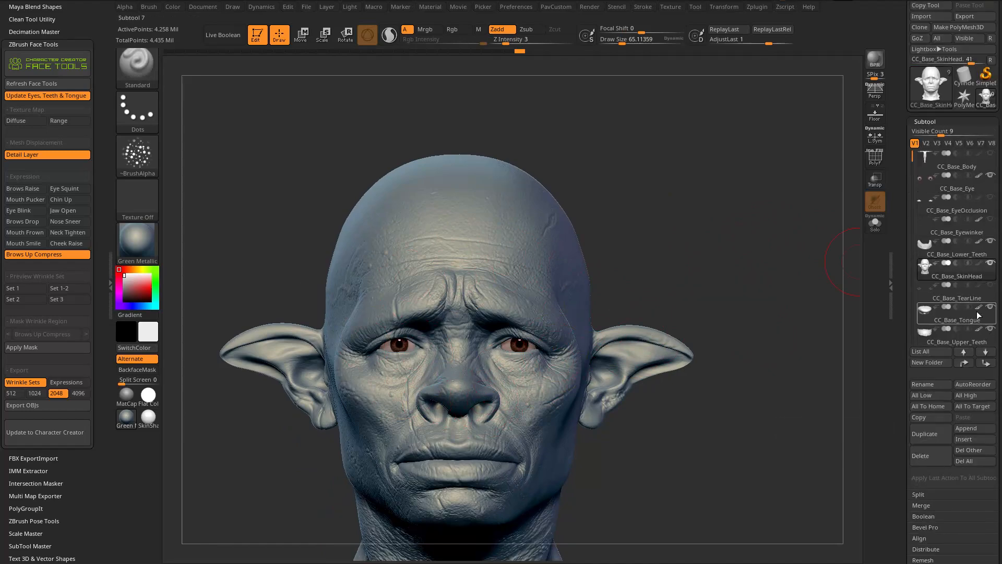
{"action": "left_click", "coordinate": [979, 264]}
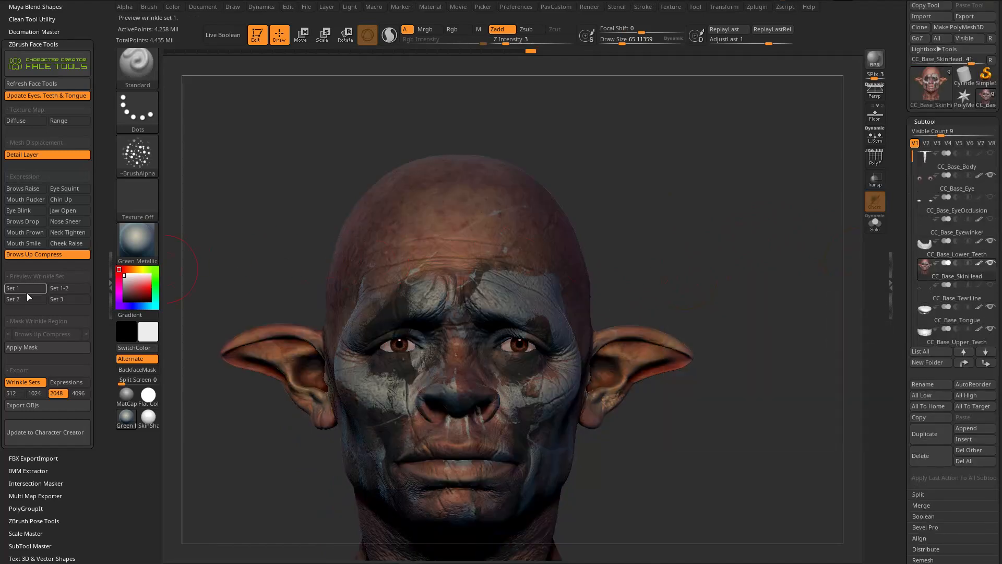
{"action": "left_click", "coordinate": [39, 255]}
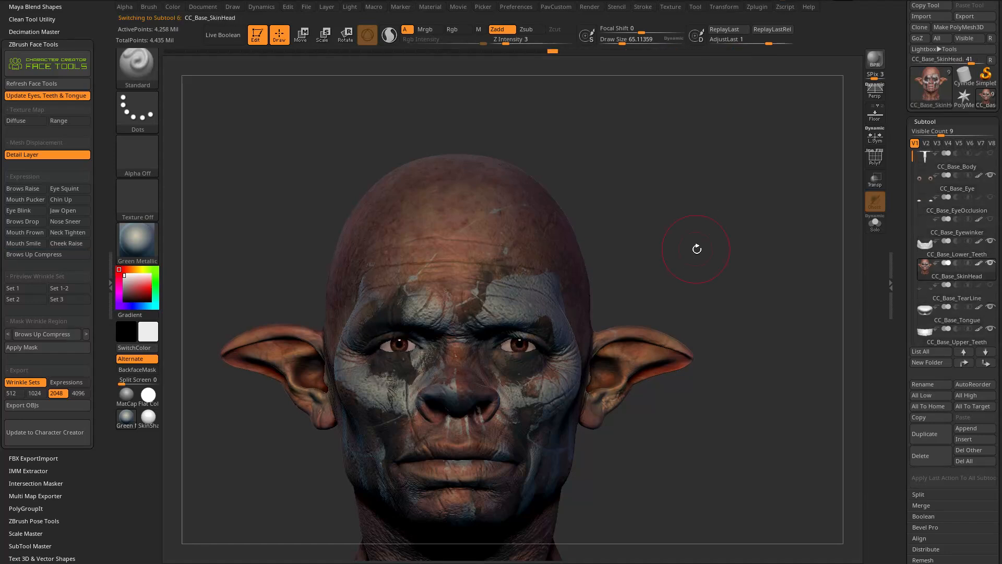
{"action": "mouse_move", "coordinate": [731, 253]}
{"action": "left_mouse_down", "text": "alt"}
{"action": "mouse_move", "coordinate": [706, 226]}
{"action": "mouse_move", "coordinate": [719, 233]}
{"action": "mouse_move", "coordinate": [594, 299]}
{"action": "left_mouse_up", "text": "alt"}
{"action": "key", "text": "s"}
{"action": "key", "text": "s"}
{"action": "key", "text": "s"}
{"action": "key", "text": "s"}
{"action": "key", "text": "s"}
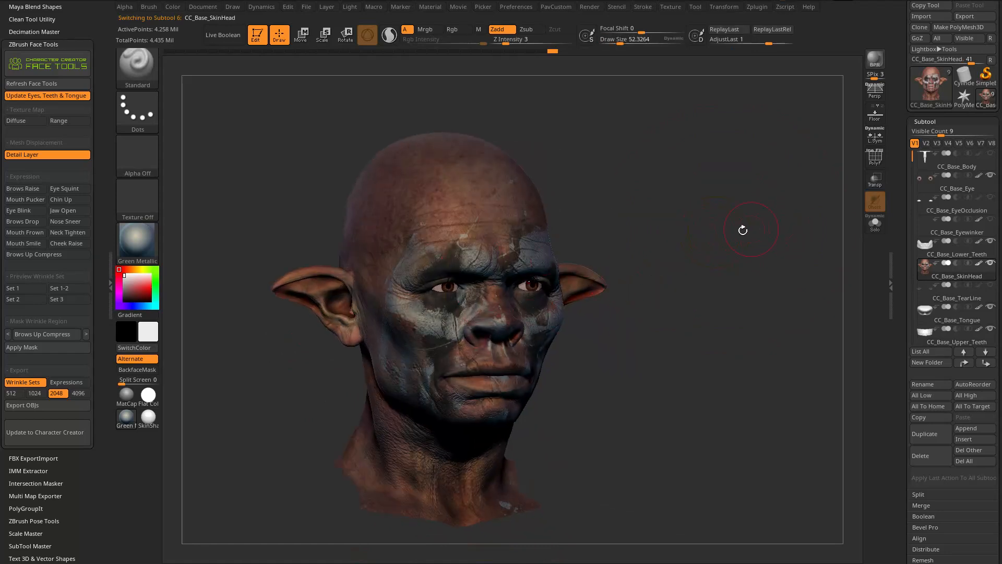
{"action": "left_click_drag", "start_coordinate": [757, 228], "coordinate": [659, 312], "text": "shift"}
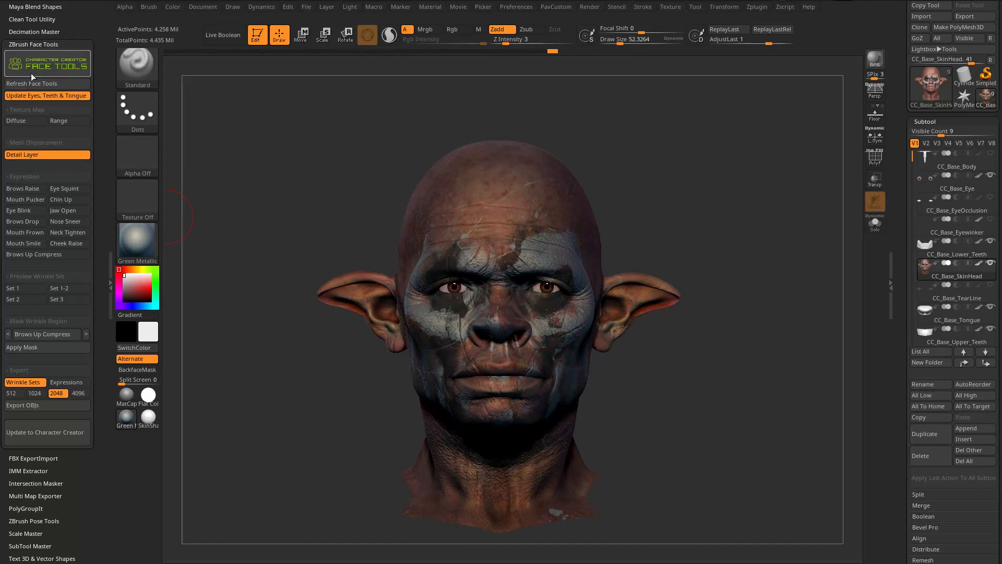
Step: Update only expressions and wrinkles in Character Creator, adding Wrinkle > Diffuse, disabling generalized Normal and Diffuse, and activating expression wrinkles
{"action": "left_click", "coordinate": [40, 431]}
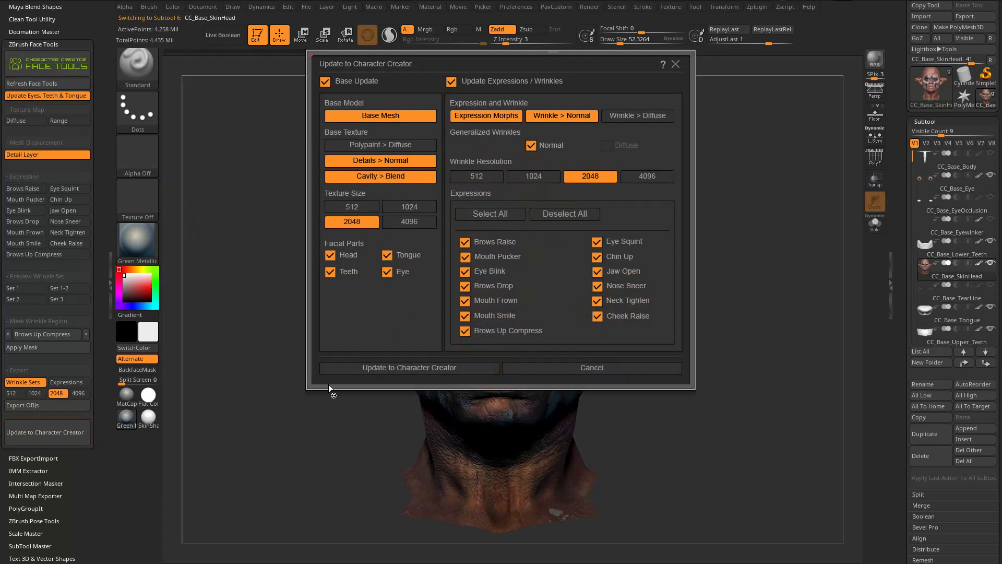
{"action": "left_click", "coordinate": [324, 82]}
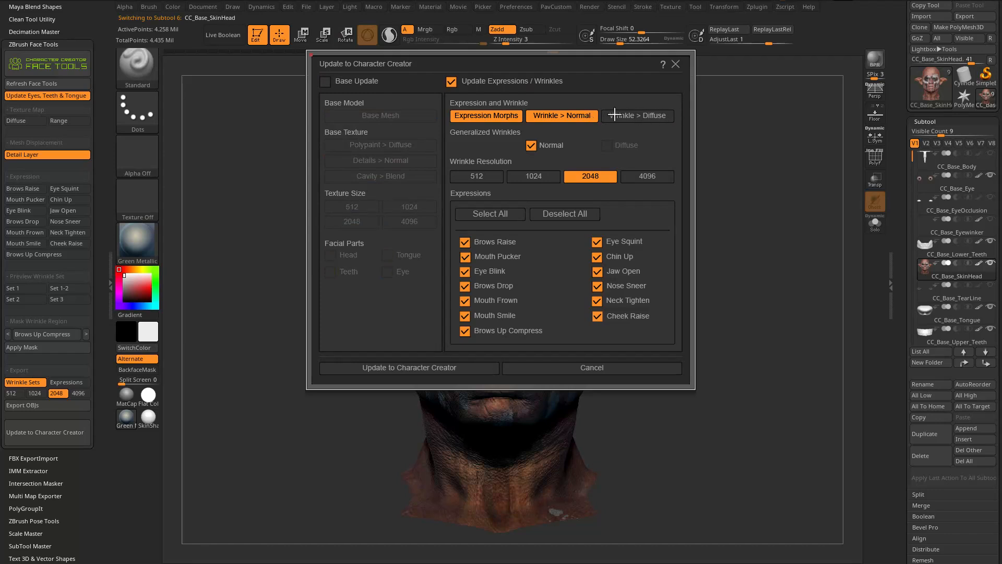
{"action": "left_click", "coordinate": [642, 116]}
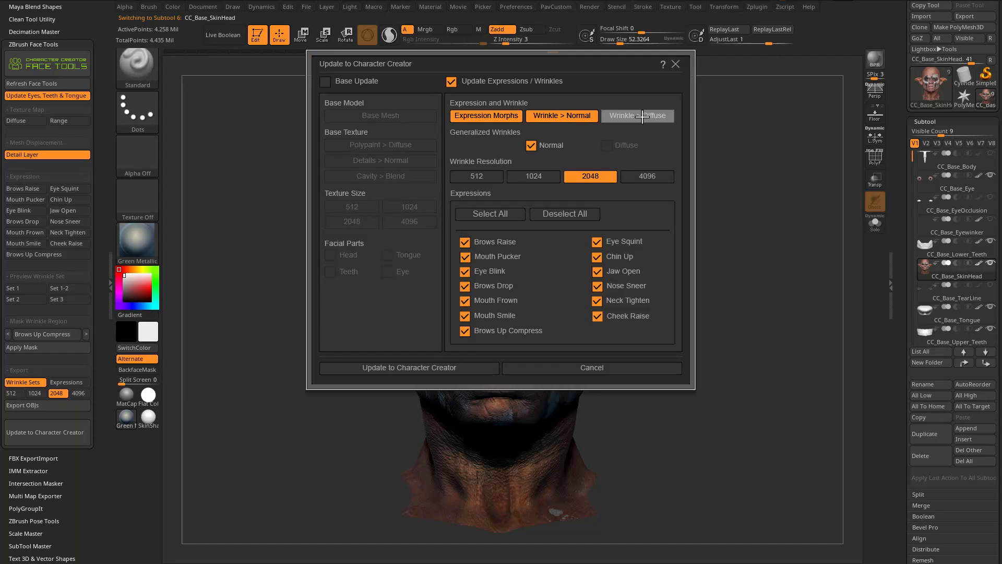
{"action": "left_click", "coordinate": [542, 146]}
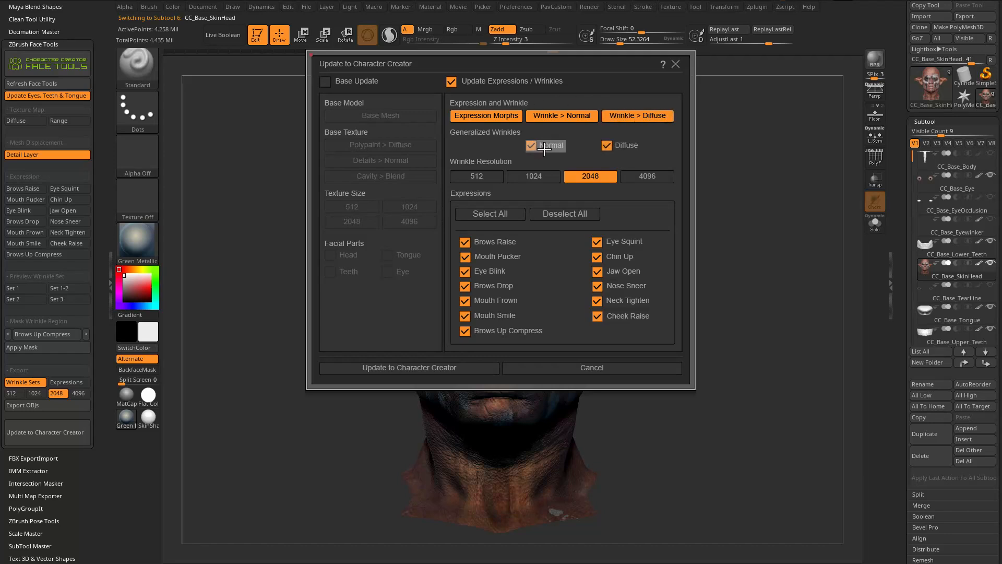
{"action": "left_click", "coordinate": [607, 146]}
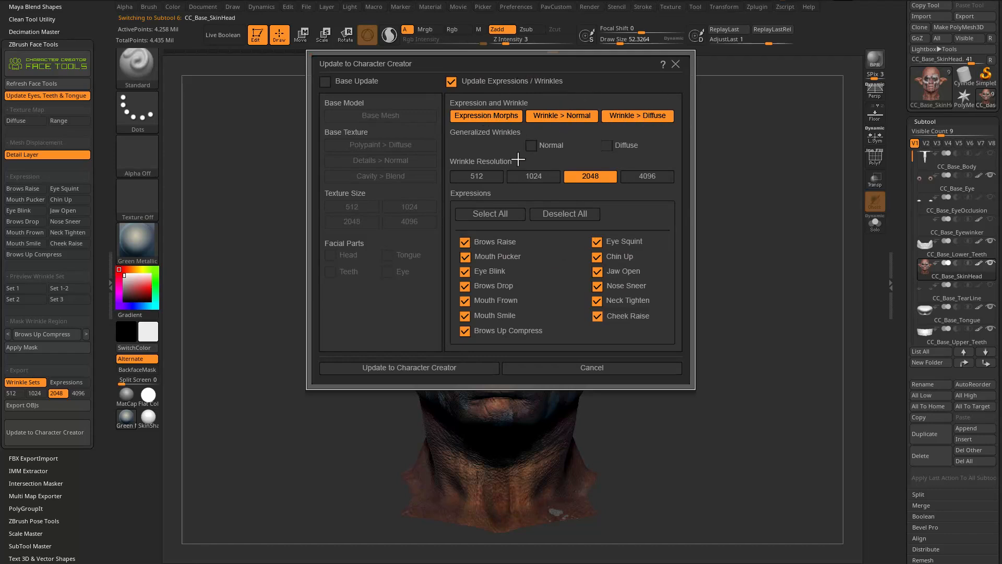
{"action": "left_click", "coordinate": [386, 367]}
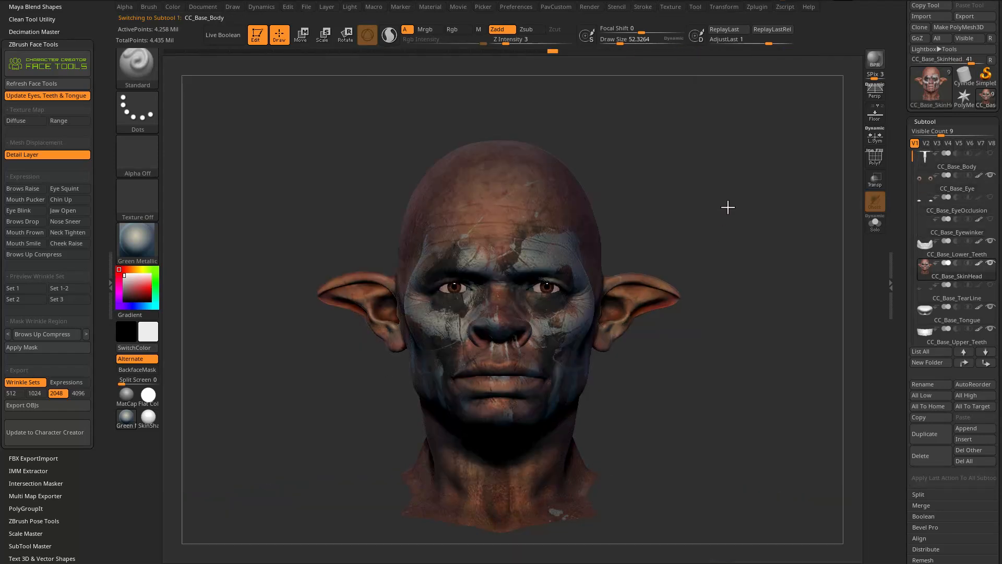
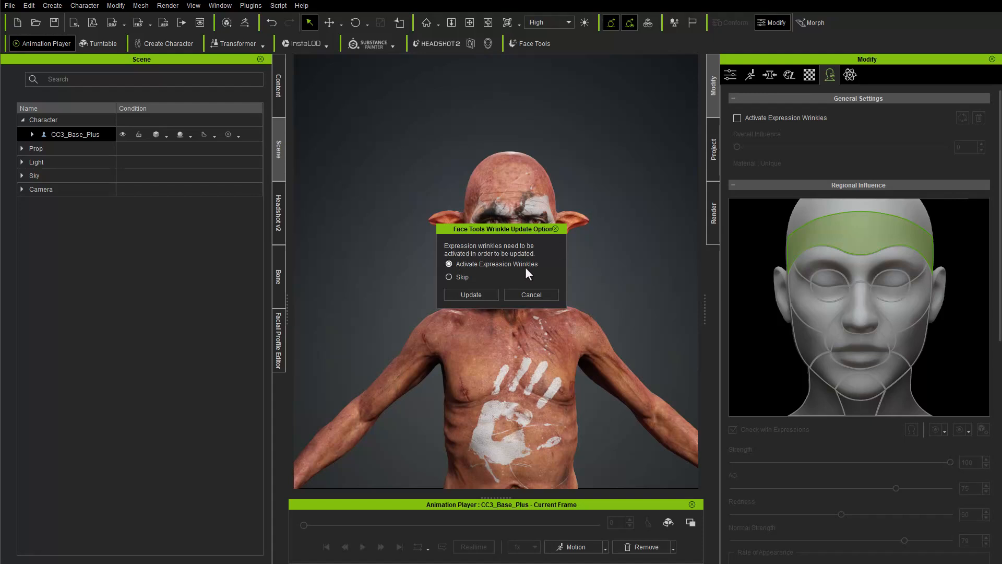
{"action": "left_click", "coordinate": [469, 293]}
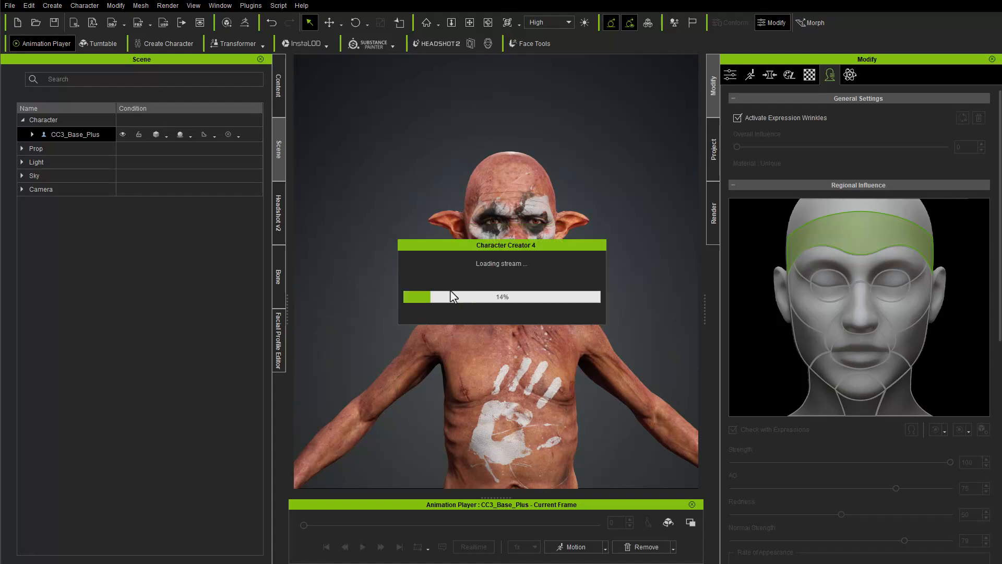
Step: Preview the forehead wrinkle region with its checking expression on a close-up of the head
{"action": "right_click_drag", "start_coordinate": [611, 276], "coordinate": [651, 275]}
{"action": "scroll", "coordinate": [651, 275], "scroll_direction": "up", "scroll_amount": 3}
{"action": "middle_click_drag", "start_coordinate": [621, 261], "coordinate": [581, 294]}
{"action": "scroll", "coordinate": [581, 293], "scroll_direction": "up", "scroll_amount": 3}
{"action": "right_click_drag", "start_coordinate": [581, 293], "coordinate": [538, 300]}
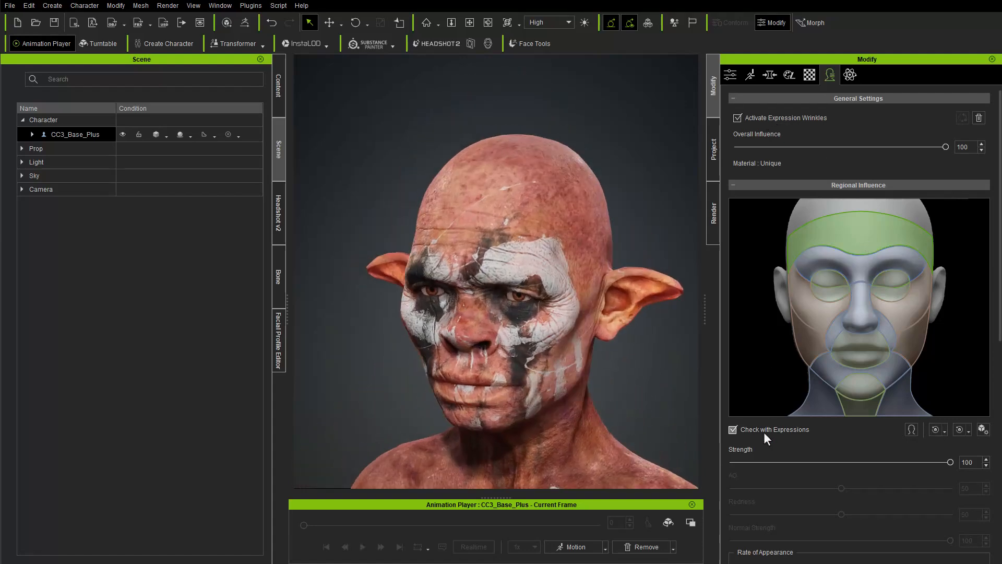
{"action": "left_click", "coordinate": [860, 235]}
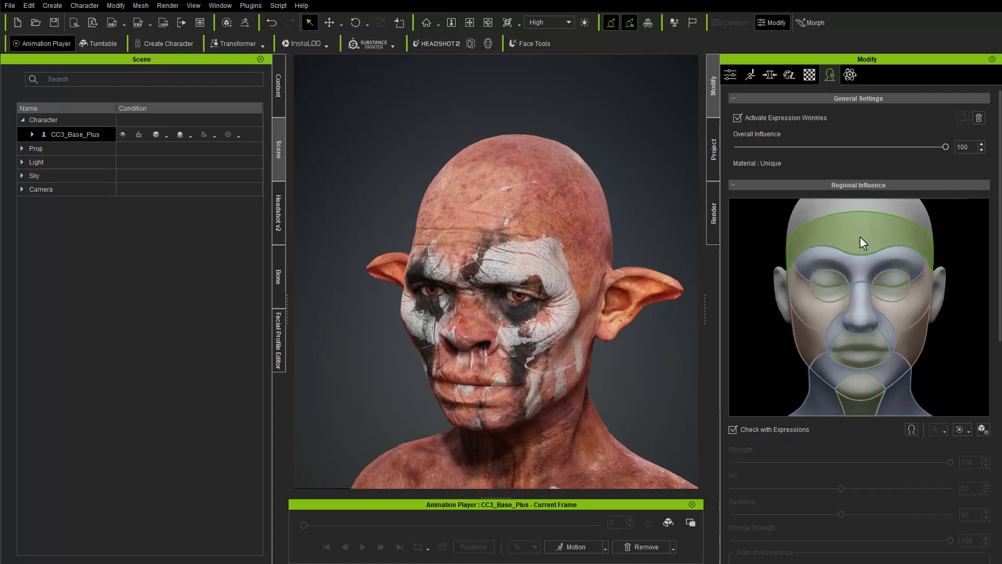
{"action": "right_click_drag", "start_coordinate": [330, 286], "coordinate": [351, 270]}
Step: Inspect the diffuse and normal textures of Wrinkle Set 1 and compare them with the raised-brow face
{"action": "scroll", "coordinate": [862, 357], "scroll_direction": "down", "scroll_amount": 8}
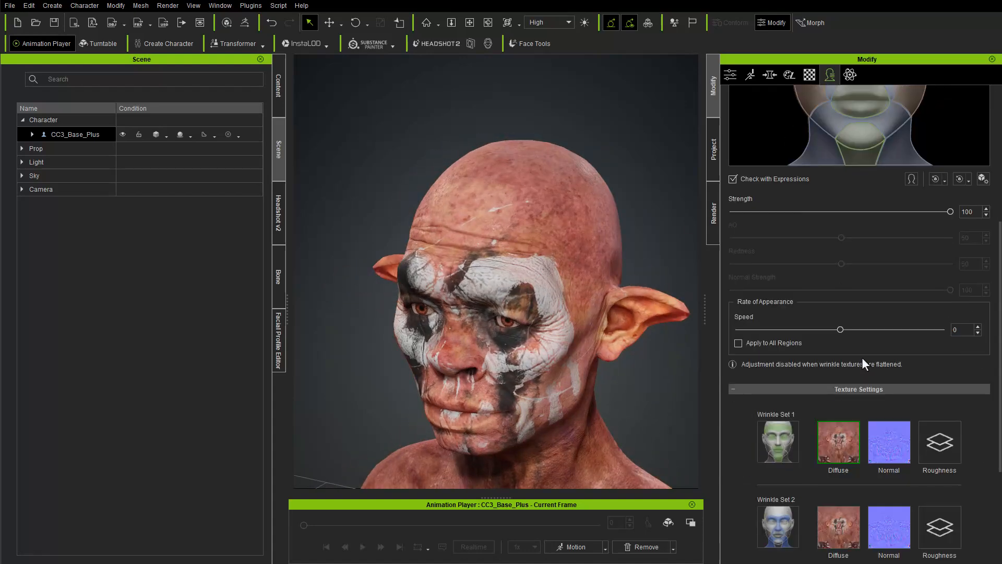
{"action": "mouse_move", "coordinate": [830, 274]}
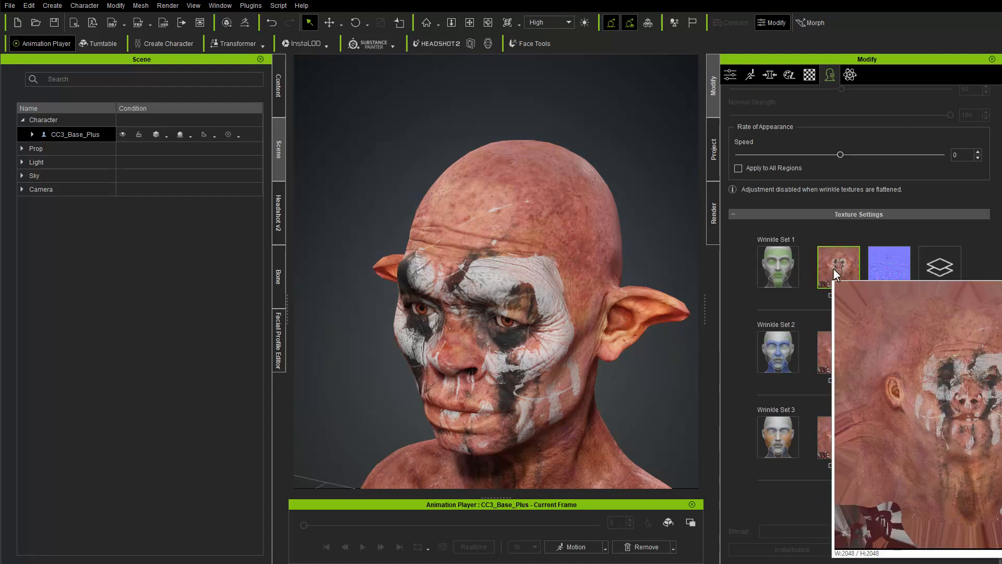
{"action": "mouse_move", "coordinate": [896, 266]}
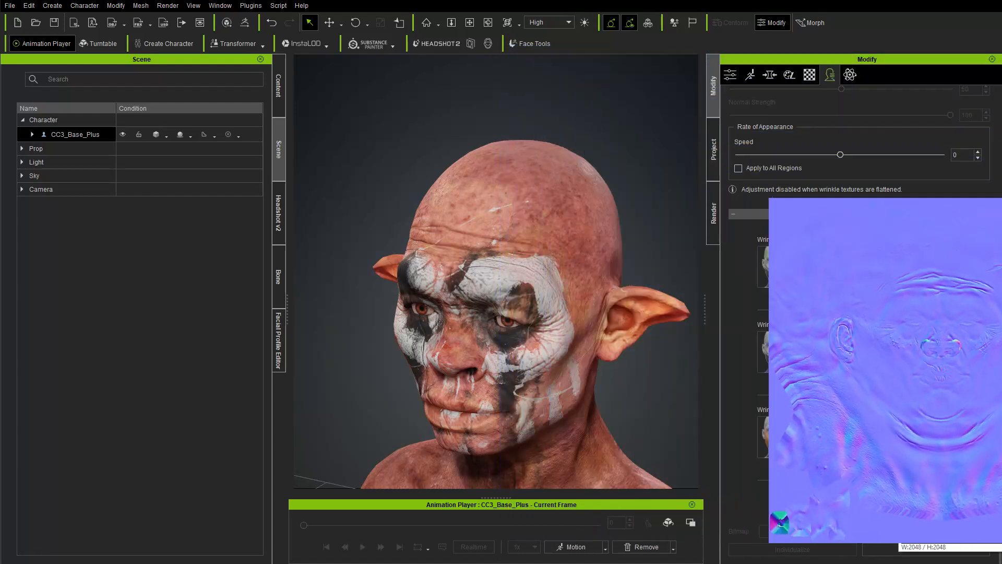
{"action": "right_click_drag", "start_coordinate": [517, 214], "coordinate": [530, 197]}
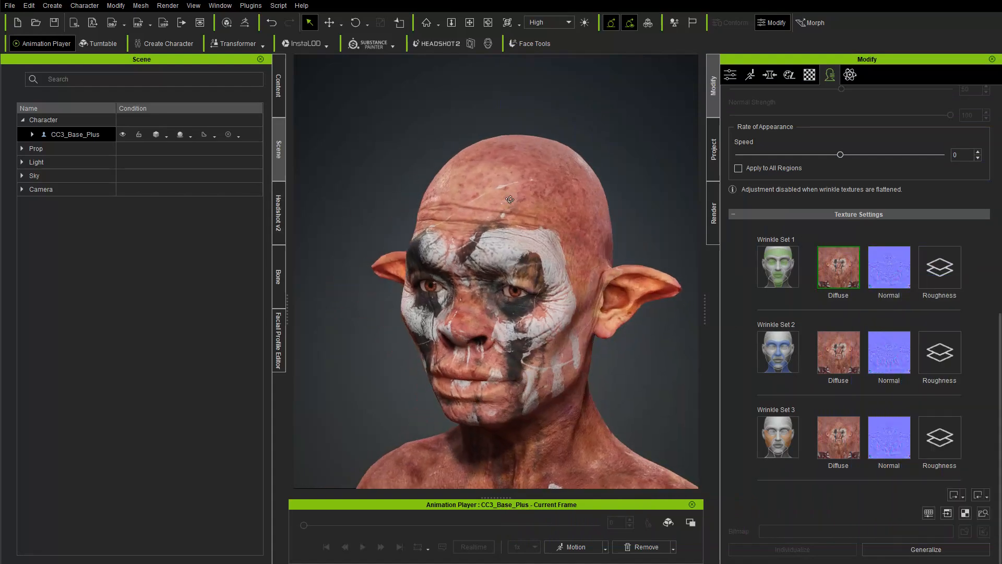
{"action": "right_click_drag", "start_coordinate": [498, 238], "coordinate": [571, 300]}
{"action": "scroll", "coordinate": [572, 301], "scroll_direction": "down", "scroll_amount": 2}
{"action": "right_click_drag", "start_coordinate": [496, 266], "coordinate": [497, 311]}
{"action": "scroll", "coordinate": [450, 335], "scroll_direction": "down", "scroll_amount": 2}
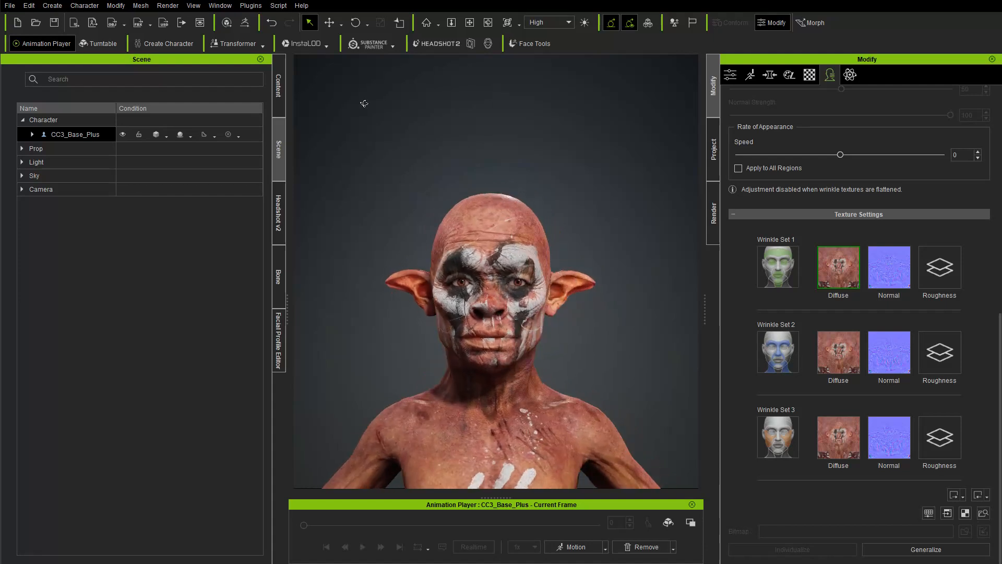
Step: Apply the Authority light room from the Stage content to the scene
{"action": "left_click", "coordinate": [277, 86]}
{"action": "scroll", "coordinate": [51, 443], "scroll_direction": "down", "scroll_amount": 4}
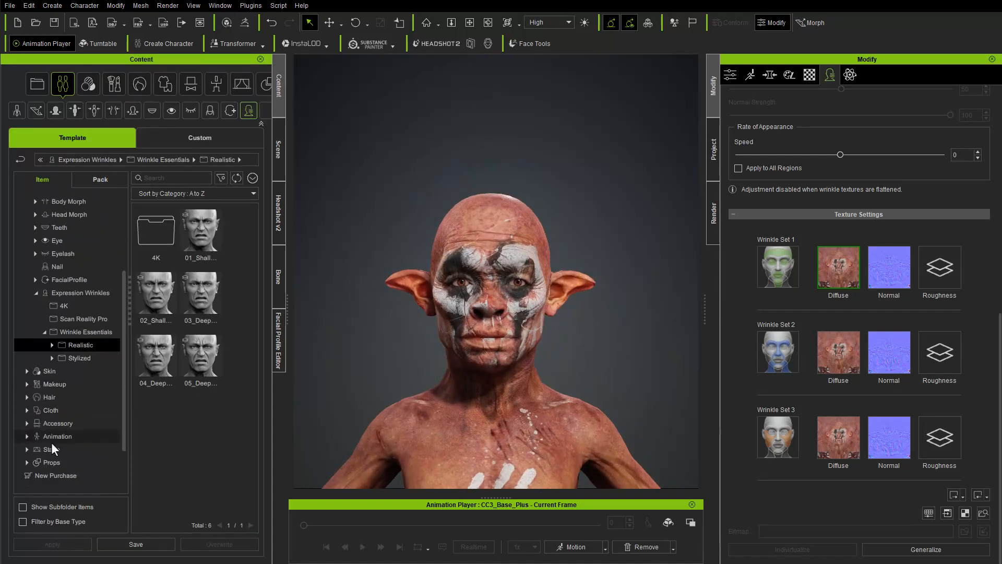
{"action": "left_click", "coordinate": [26, 401]}
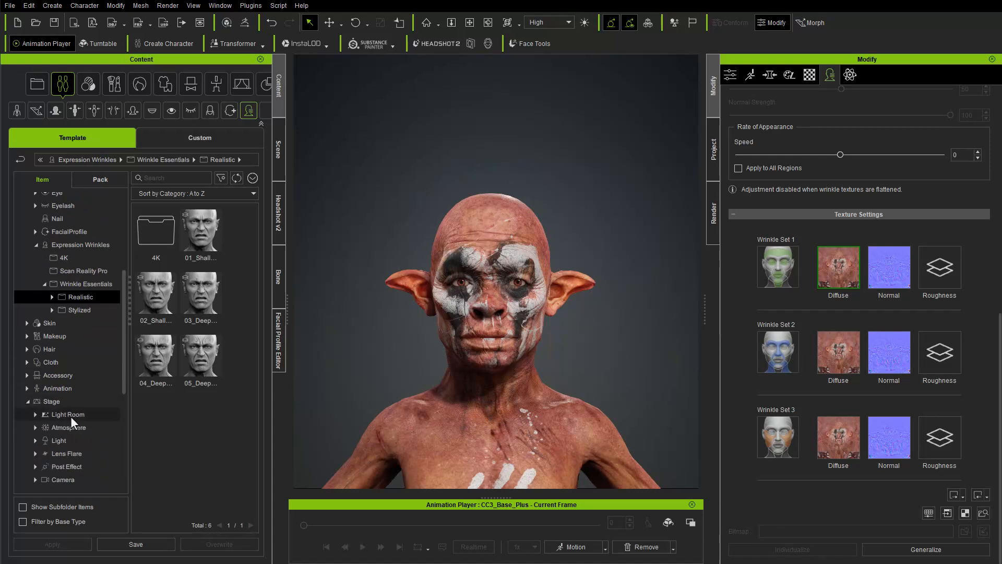
{"action": "left_click", "coordinate": [70, 415]}
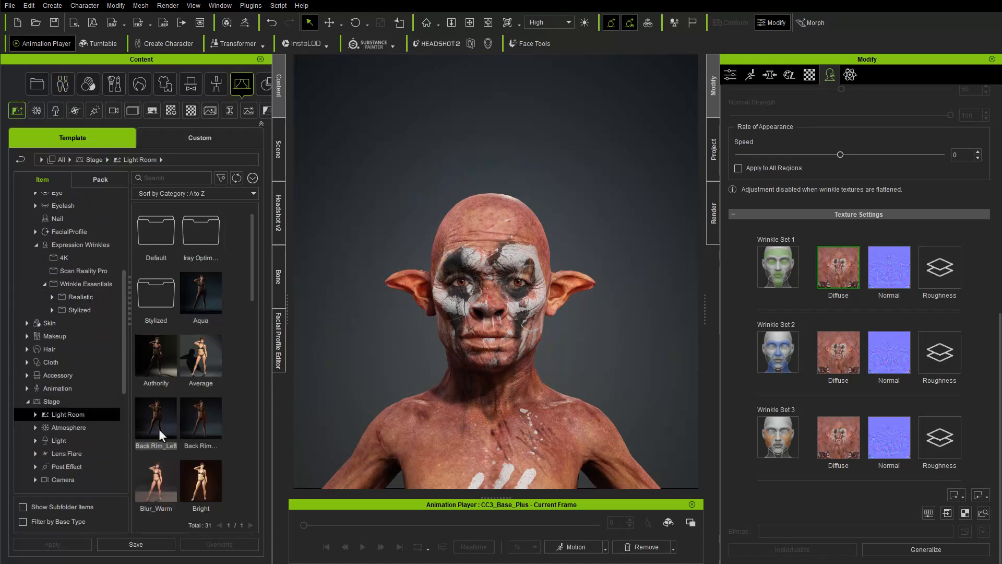
{"action": "double_click", "coordinate": [152, 371]}
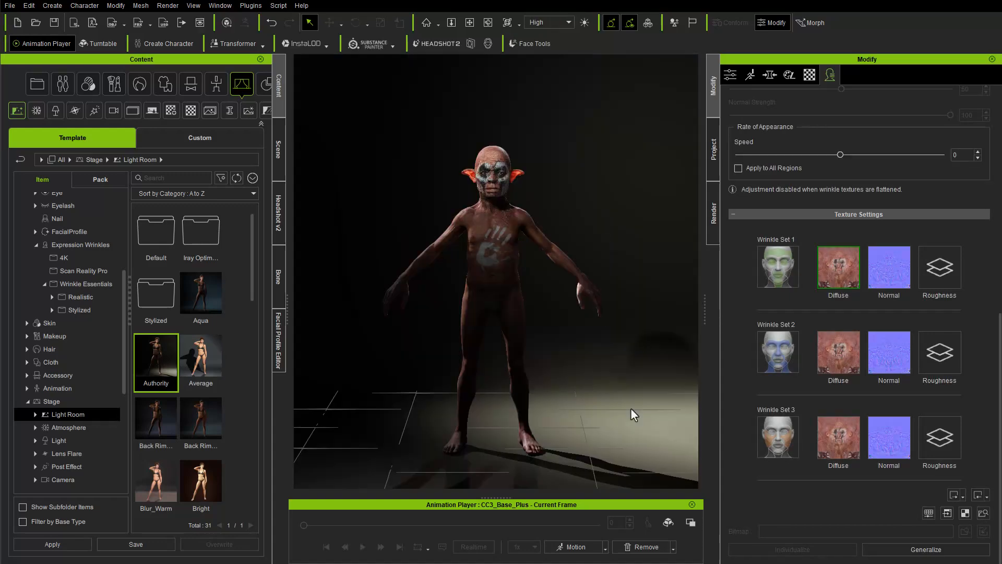
Step: Frame the head and load the Dramatic_Male wrinkle check motion on the character
{"action": "scroll", "coordinate": [533, 161], "scroll_direction": "up", "scroll_amount": 4}
{"action": "middle_click_drag", "start_coordinate": [533, 161], "coordinate": [581, 405]}
{"action": "scroll", "coordinate": [591, 282], "scroll_direction": "up", "scroll_amount": 5}
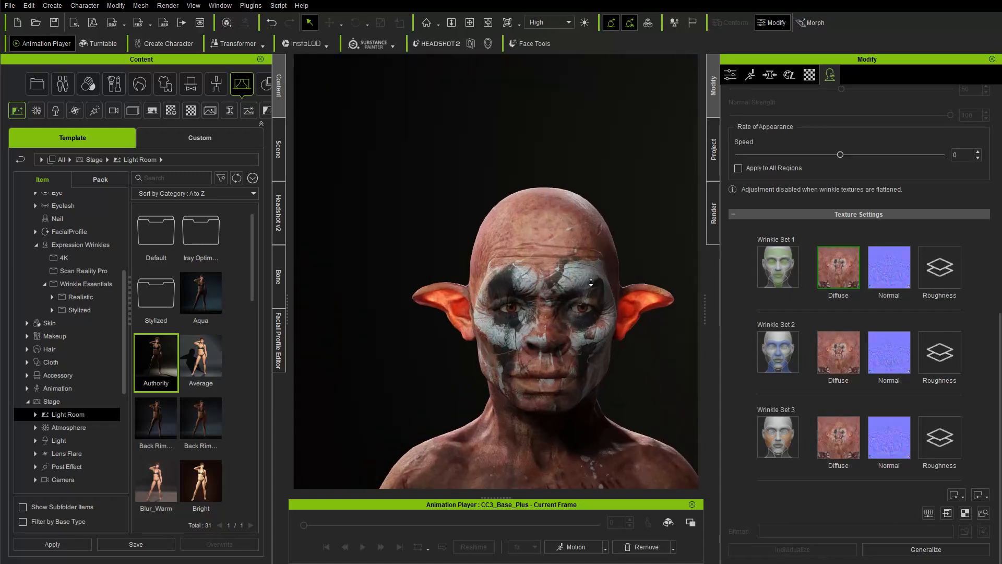
{"action": "right_click_drag", "start_coordinate": [593, 279], "coordinate": [531, 270]}
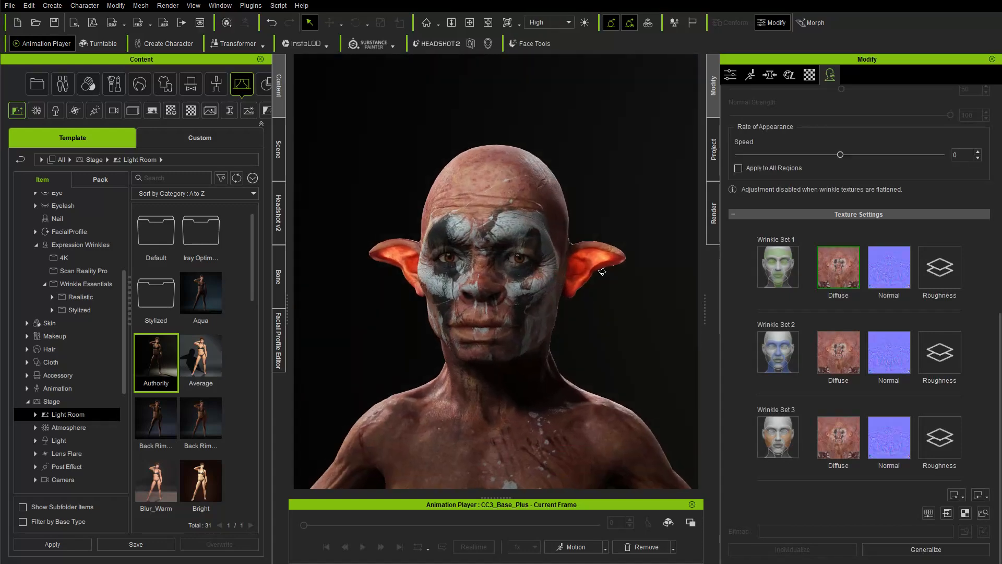
{"action": "left_click", "coordinate": [574, 547]}
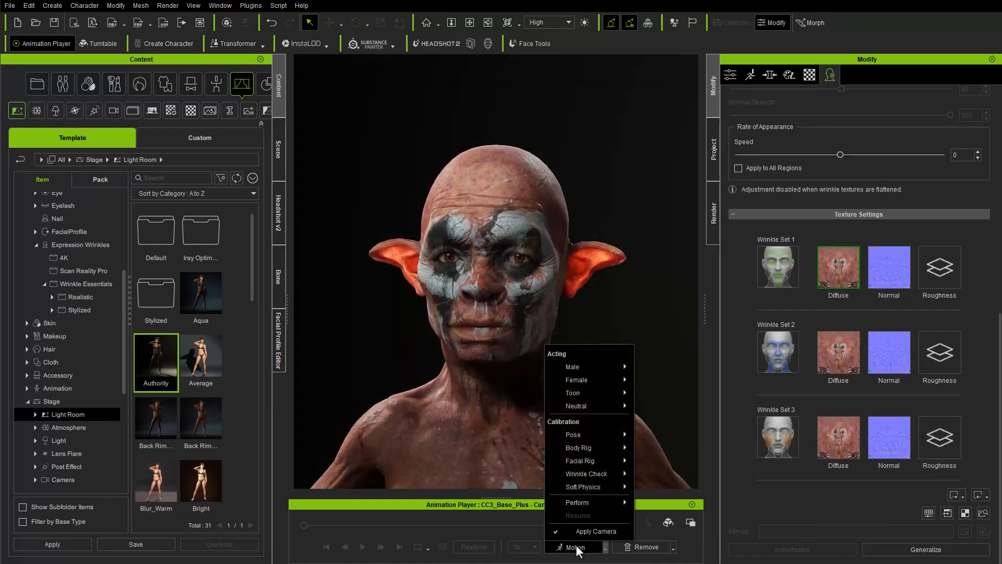
{"action": "mouse_move", "coordinate": [591, 476]}
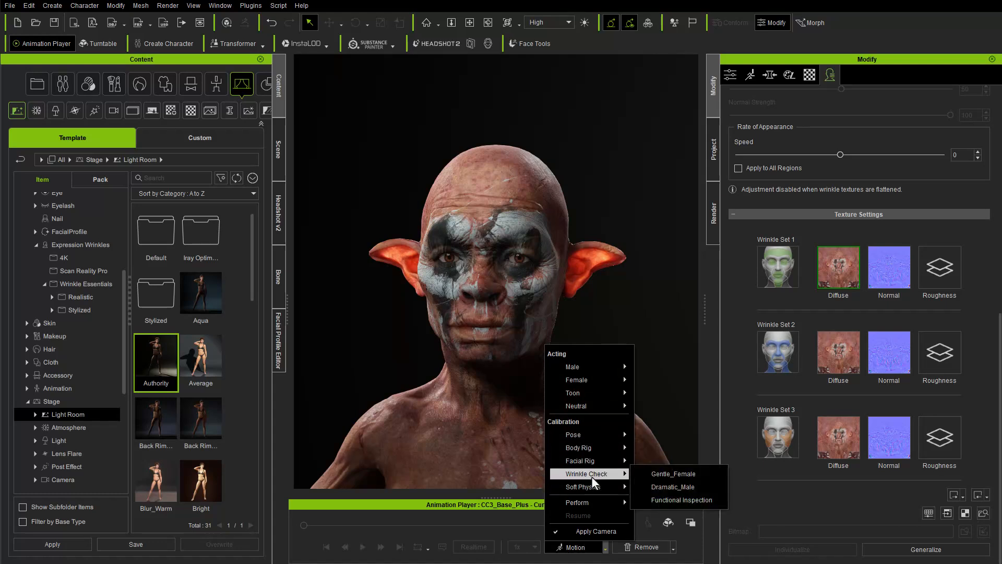
{"action": "left_click", "coordinate": [661, 487]}
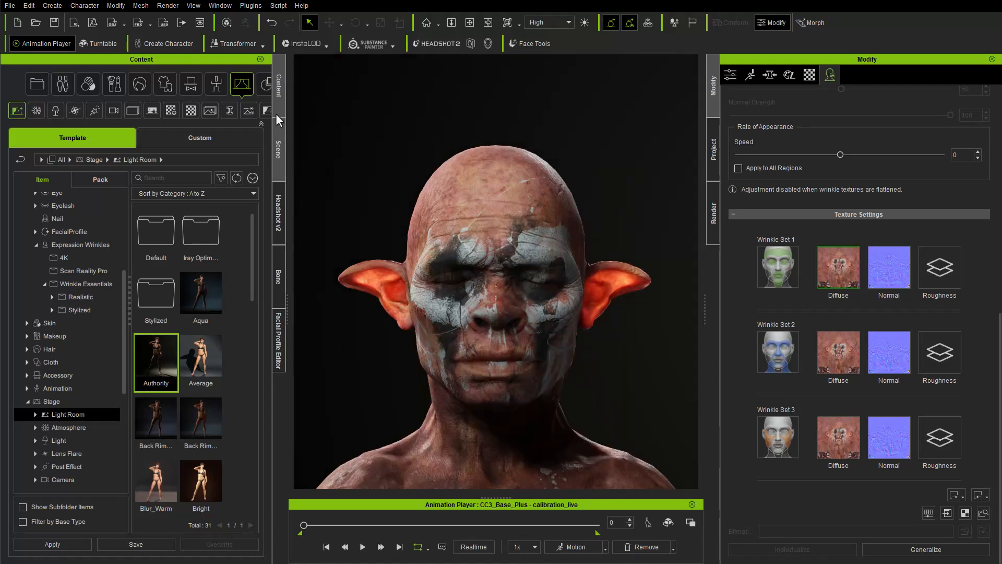
Step: Browse the Expression Wrinkles animation content, including the Wrinkle Creation and Regional Influence folders
{"action": "left_click", "coordinate": [29, 387]}
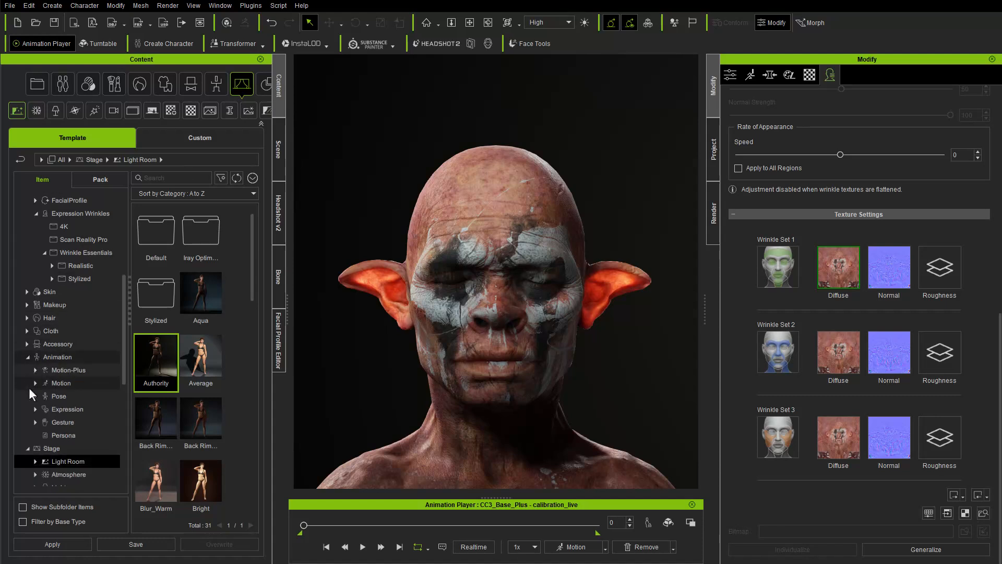
{"action": "left_click", "coordinate": [34, 409]}
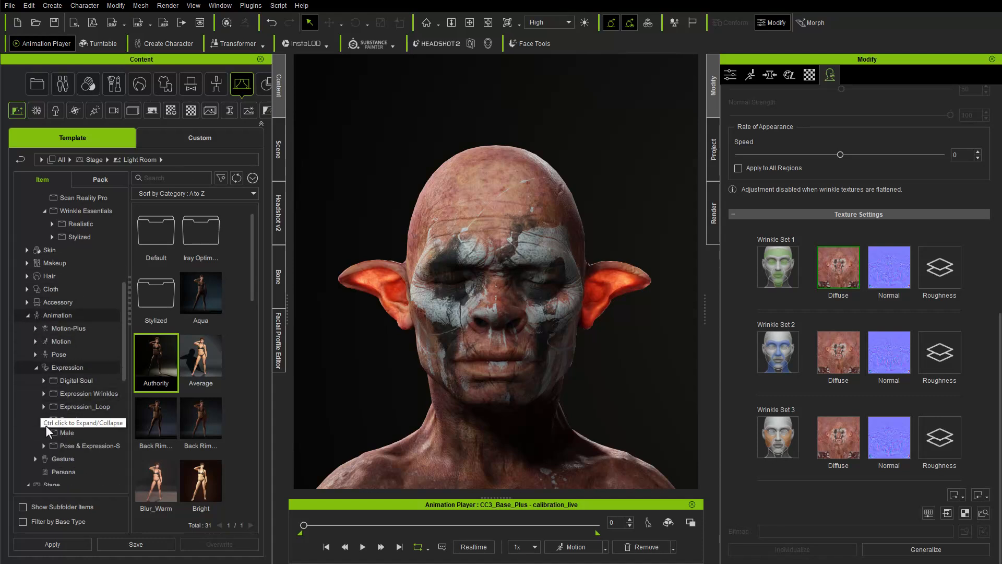
{"action": "left_click", "coordinate": [66, 394]}
{"action": "left_click", "coordinate": [44, 394]}
{"action": "left_click", "coordinate": [91, 433]}
{"action": "left_click", "coordinate": [91, 420]}
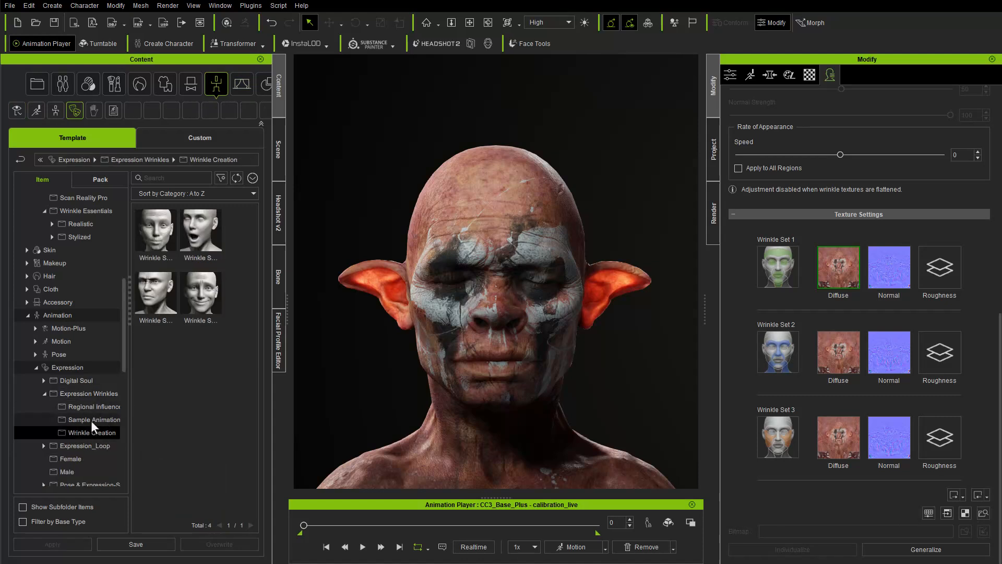
{"action": "left_click", "coordinate": [102, 407]}
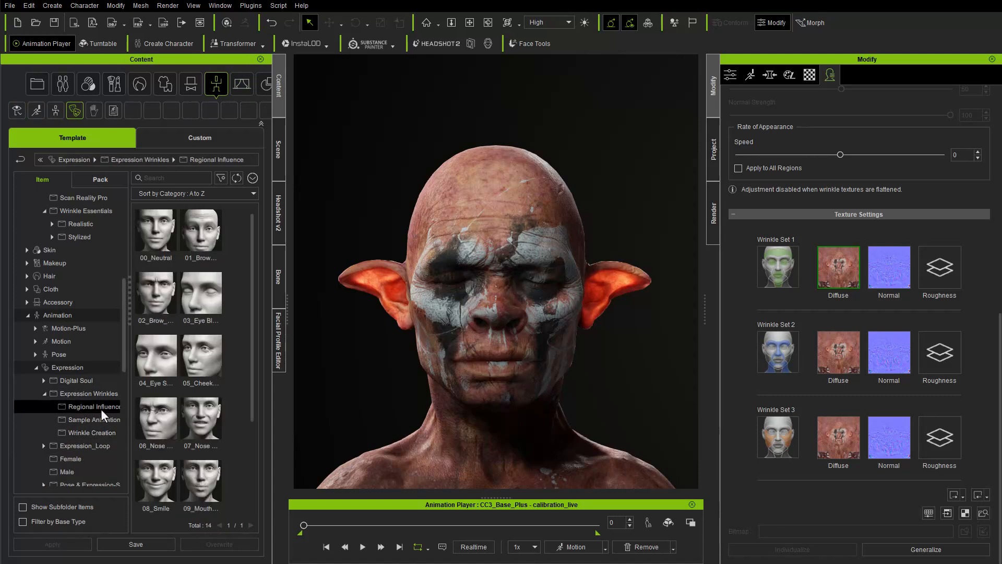
{"action": "left_click", "coordinate": [61, 395]}
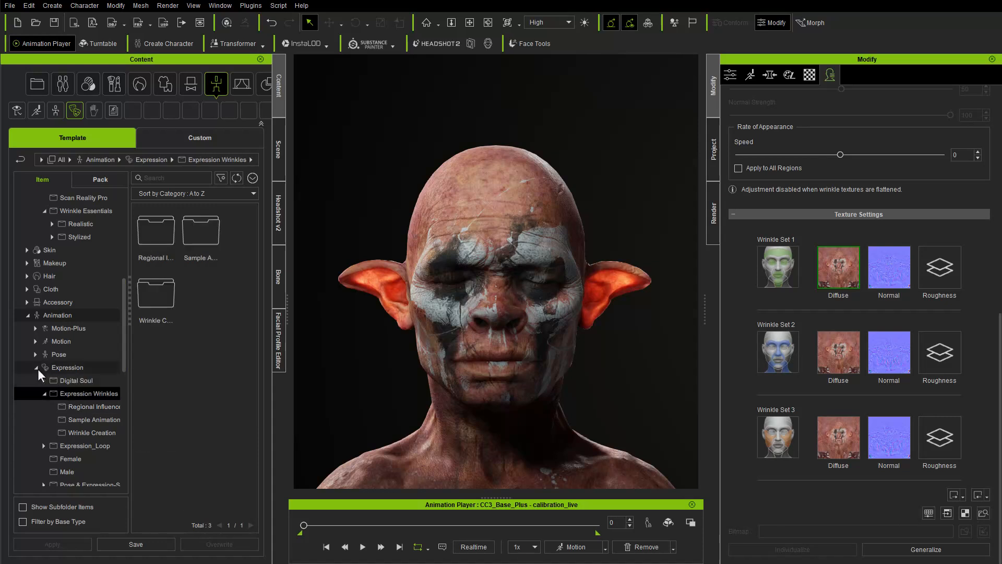
{"action": "left_click", "coordinate": [36, 368]}
Step: Play the wrinkle check motion to review the facial expressions, and return the character to the A-Pose
{"action": "left_click", "coordinate": [363, 547]}
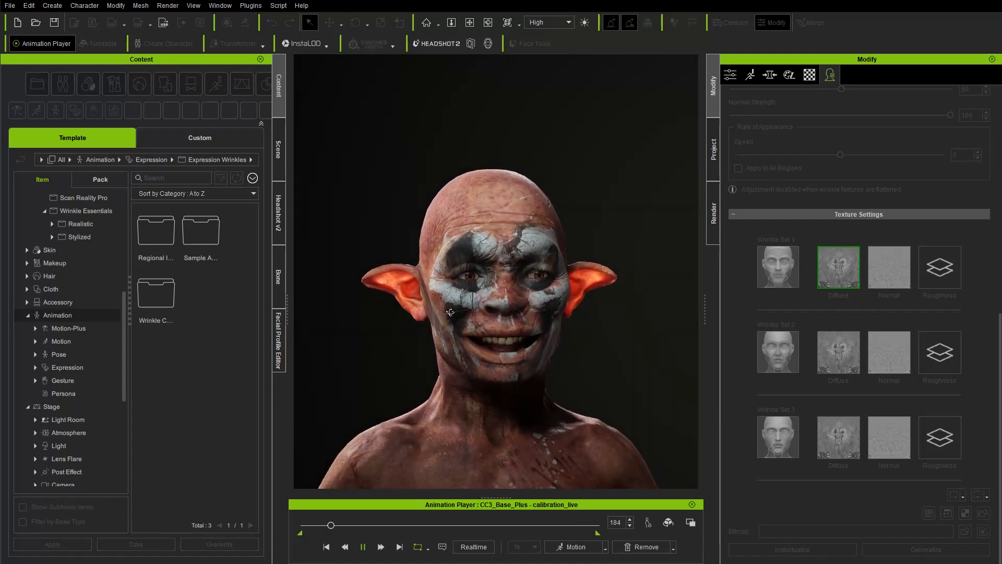
{"action": "left_click", "coordinate": [363, 547]}
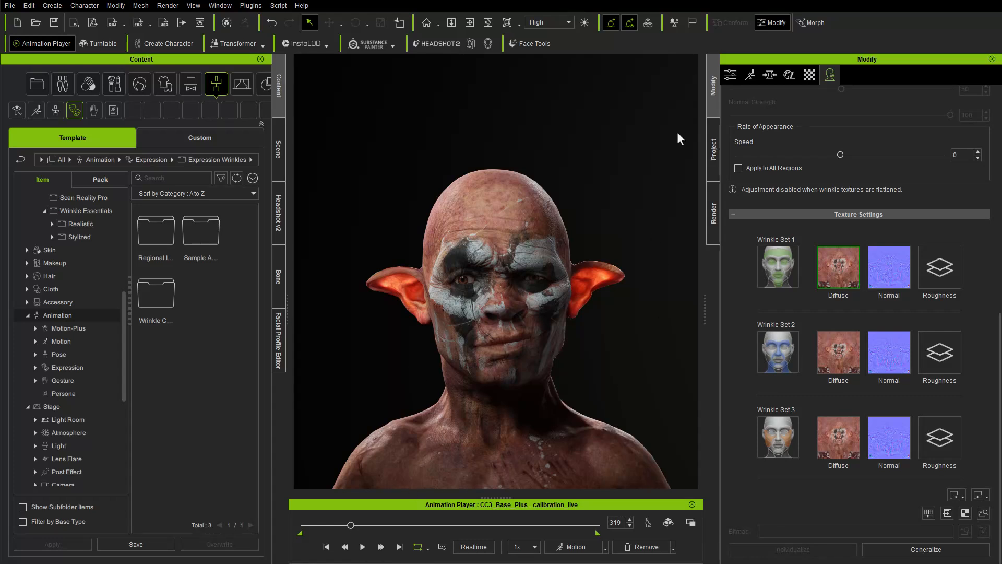
{"action": "left_click", "coordinate": [576, 548]}
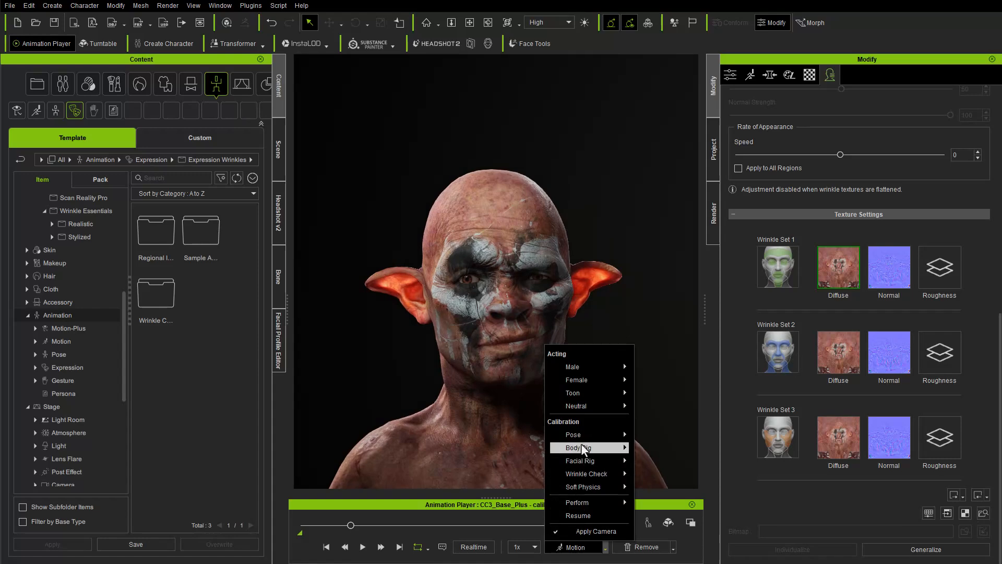
{"action": "mouse_move", "coordinate": [584, 437]}
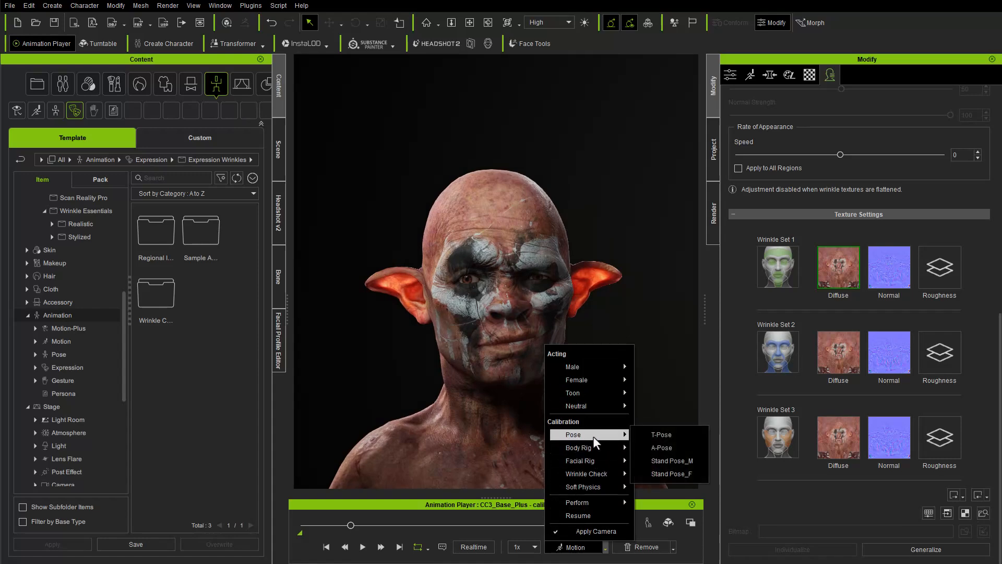
{"action": "left_click", "coordinate": [650, 447]}
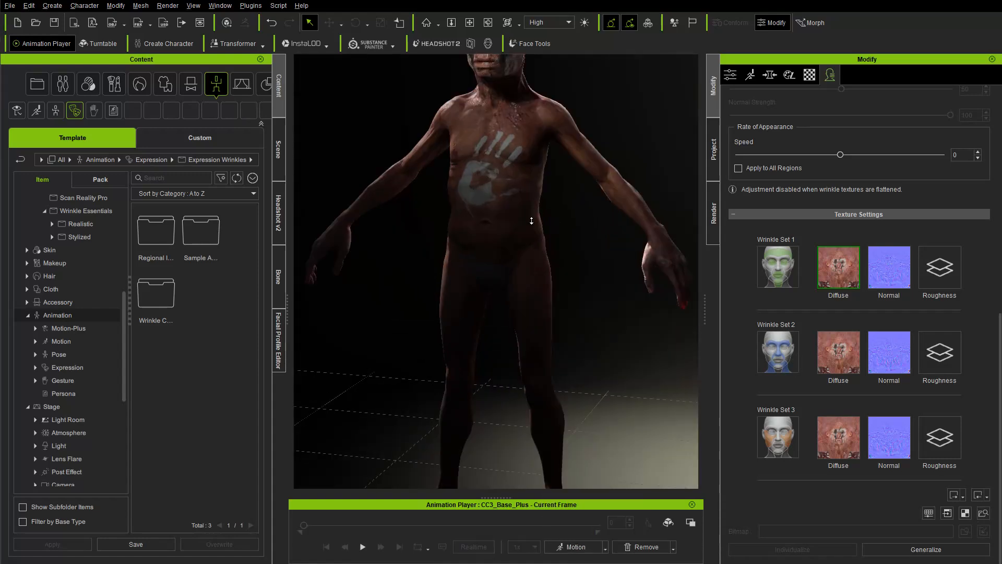
{"action": "scroll", "coordinate": [49, 340], "scroll_direction": "down", "scroll_amount": 2}
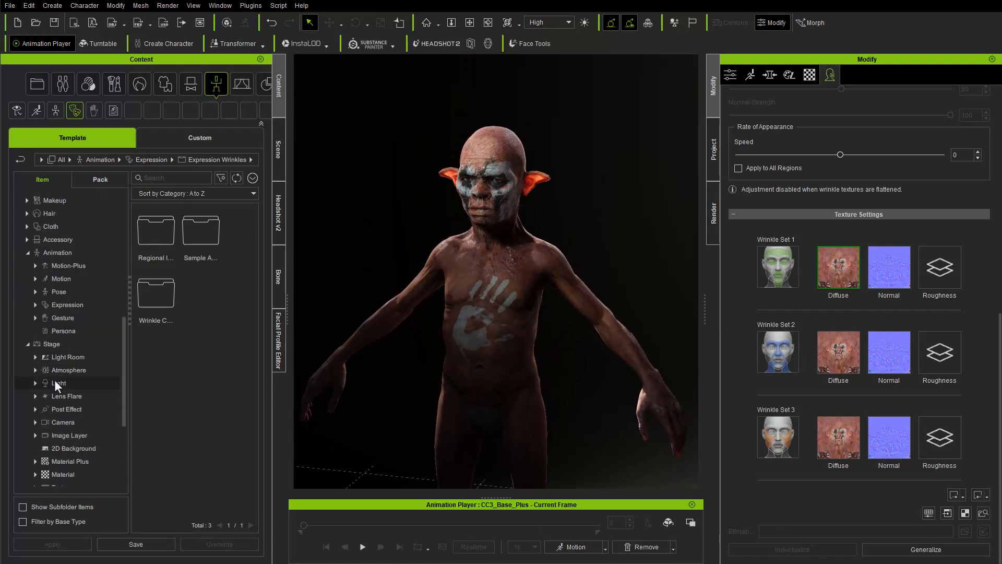
Step: Apply the second preset in the Default folder of the Stage content's Light Room library to the scene
{"action": "left_click", "coordinate": [58, 358]}
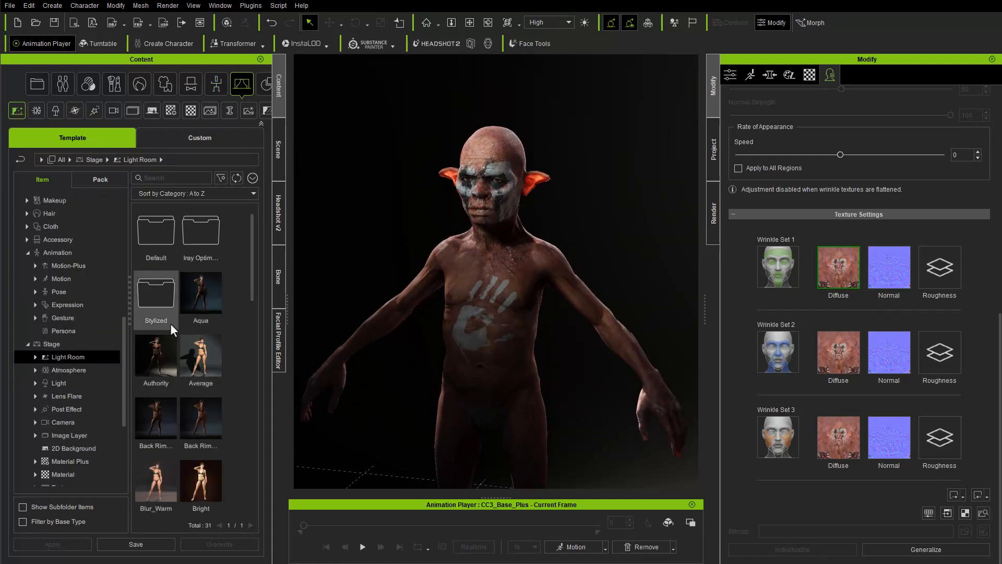
{"action": "double_click", "coordinate": [156, 237]}
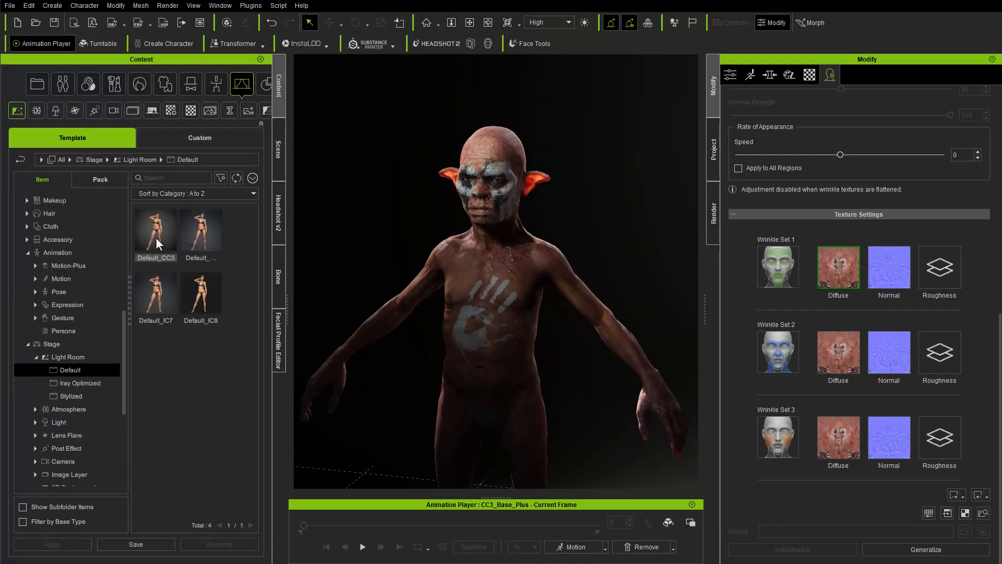
{"action": "double_click", "coordinate": [191, 238]}
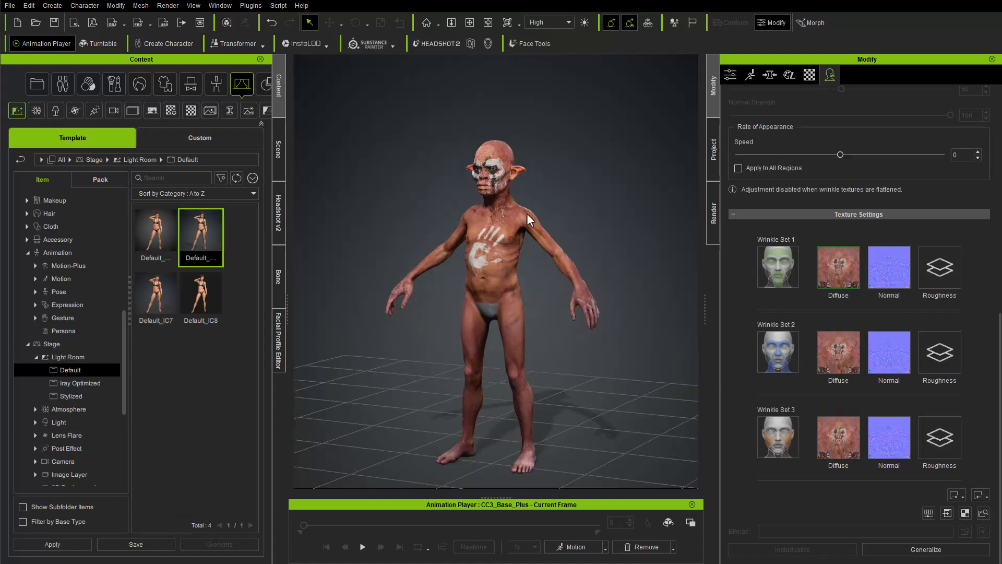
Step: Examine the character's face and painted upper body under the new lighting, and bring up its morph settings
{"action": "scroll", "coordinate": [530, 220], "scroll_direction": "up", "scroll_amount": 5}
{"action": "middle_click_drag", "start_coordinate": [530, 220], "coordinate": [533, 266]}
{"action": "scroll", "coordinate": [597, 201], "scroll_direction": "down", "scroll_amount": 2}
{"action": "right_click_drag", "start_coordinate": [597, 202], "coordinate": [633, 232]}
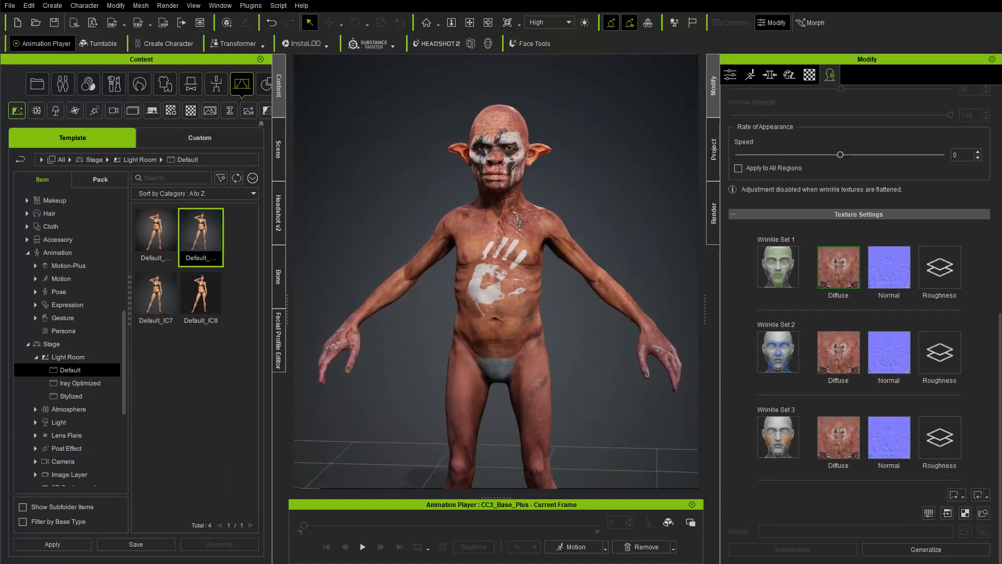
{"action": "right_click_drag", "start_coordinate": [520, 224], "coordinate": [499, 245]}
{"action": "middle_click_drag", "start_coordinate": [514, 279], "coordinate": [495, 278]}
{"action": "right_click_drag", "start_coordinate": [520, 288], "coordinate": [499, 291]}
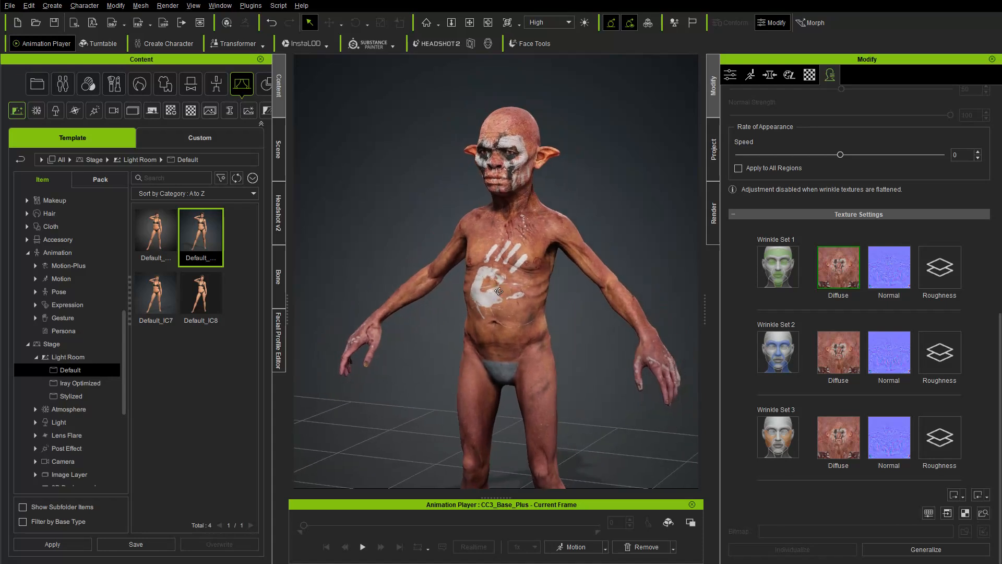
{"action": "left_click", "coordinate": [771, 74]}
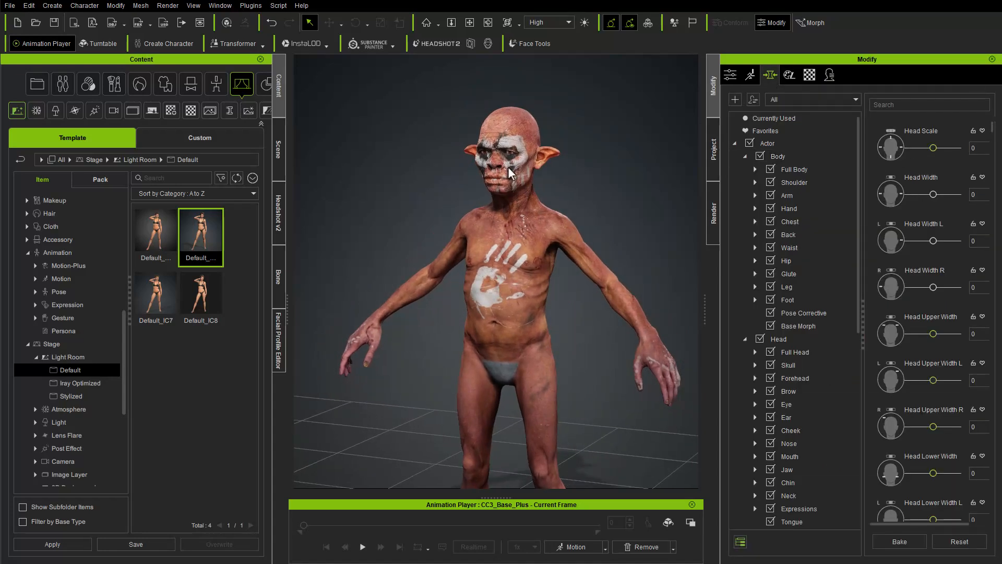
{"action": "right_click_drag", "start_coordinate": [528, 214], "coordinate": [570, 208]}
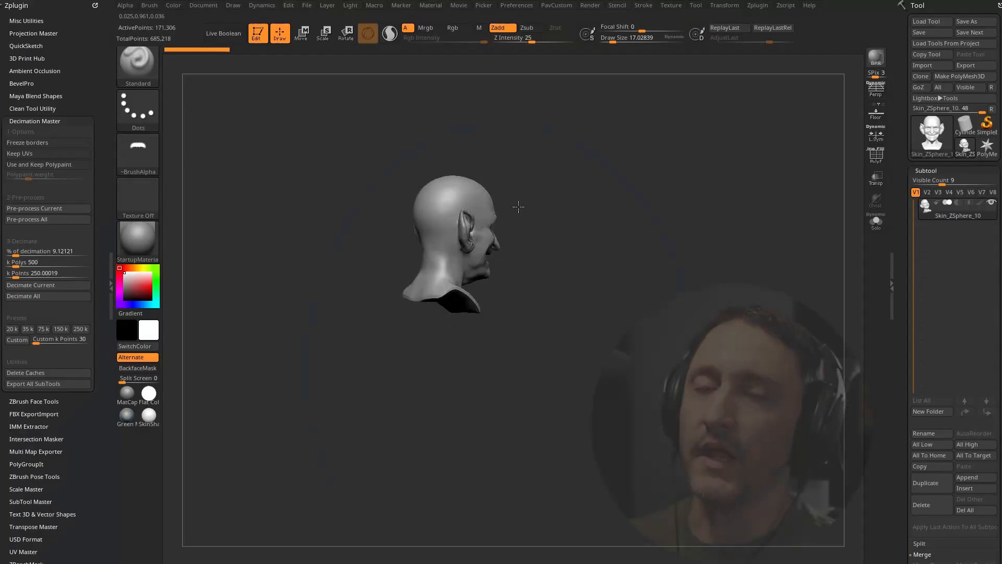
Step: View the sculpted old man's head in ZBrush and import the FBX into Character Creator as a prop
{"action": "mouse_move", "coordinate": [518, 206]}
{"action": "left_mouse_down"}
{"action": "mouse_move", "coordinate": [593, 268]}
{"action": "mouse_move", "coordinate": [573, 298]}
{"action": "mouse_move", "coordinate": [584, 307]}
{"action": "mouse_move", "coordinate": [522, 308]}
{"action": "left_mouse_up"}
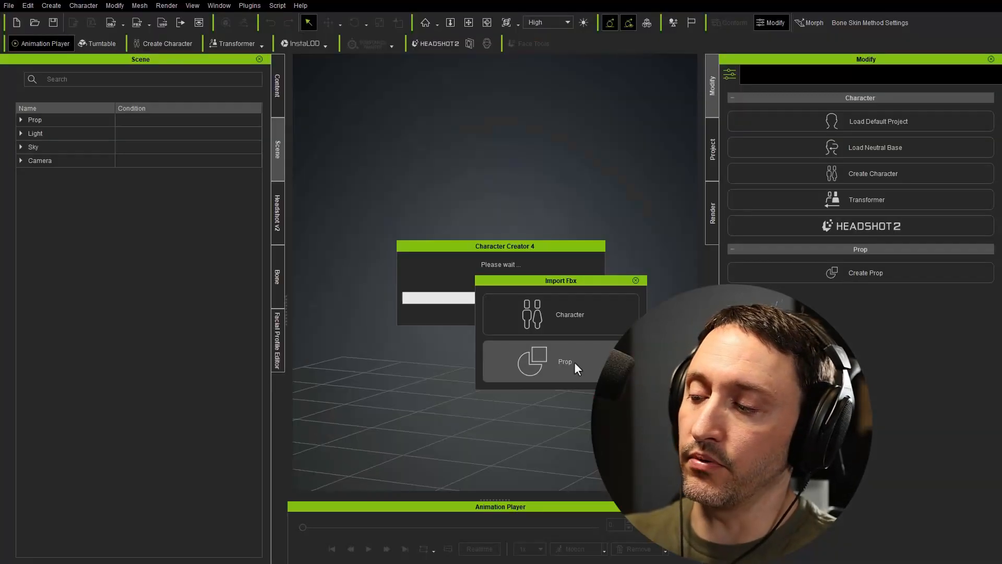
{"action": "left_click", "coordinate": [574, 362]}
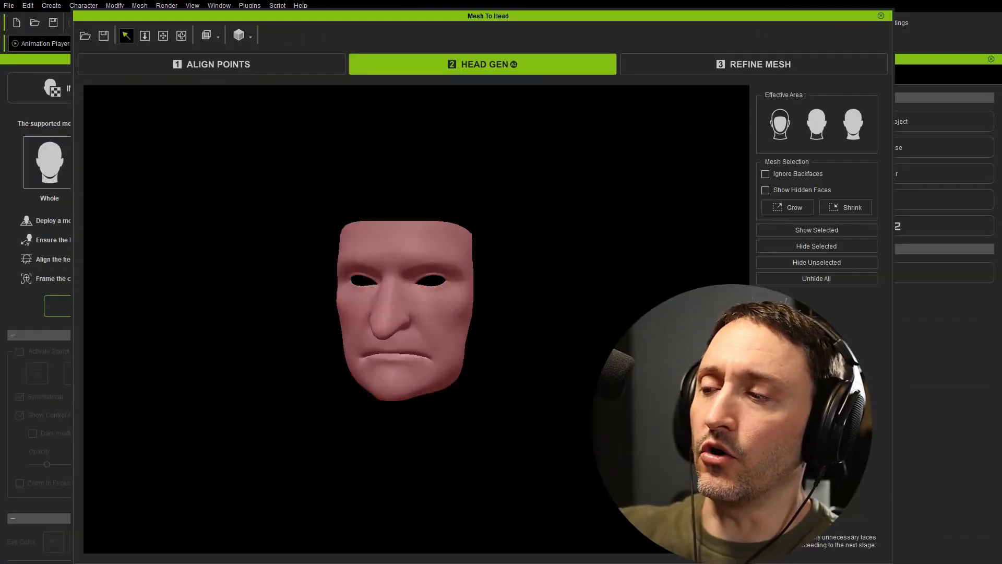
Step: Inspect the face mesh in the Mesh To Head generation stage, and examine the animated character from the side
{"action": "left_click_drag", "start_coordinate": [497, 312], "coordinate": [604, 277]}
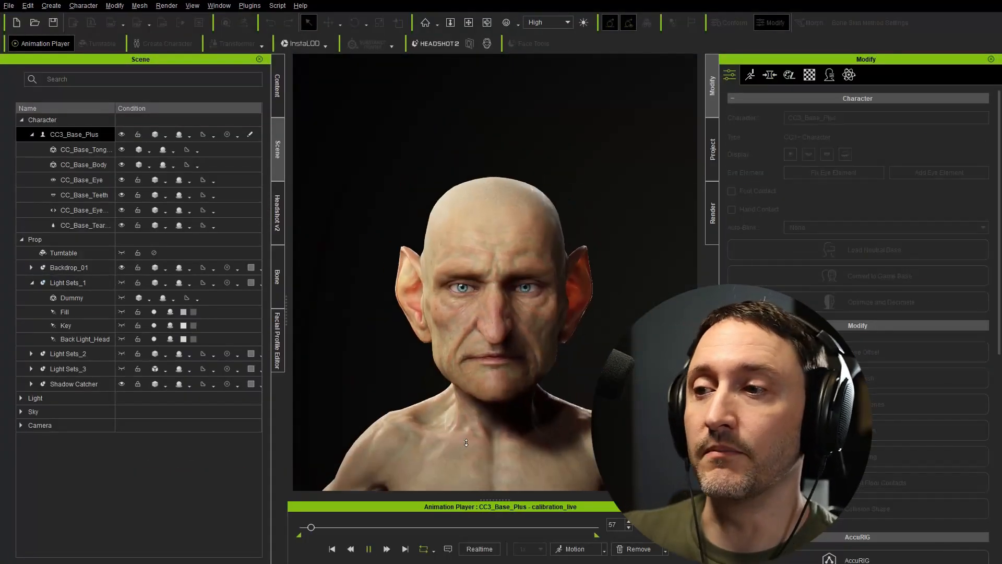
{"action": "middle_click_drag", "start_coordinate": [466, 443], "coordinate": [382, 343]}
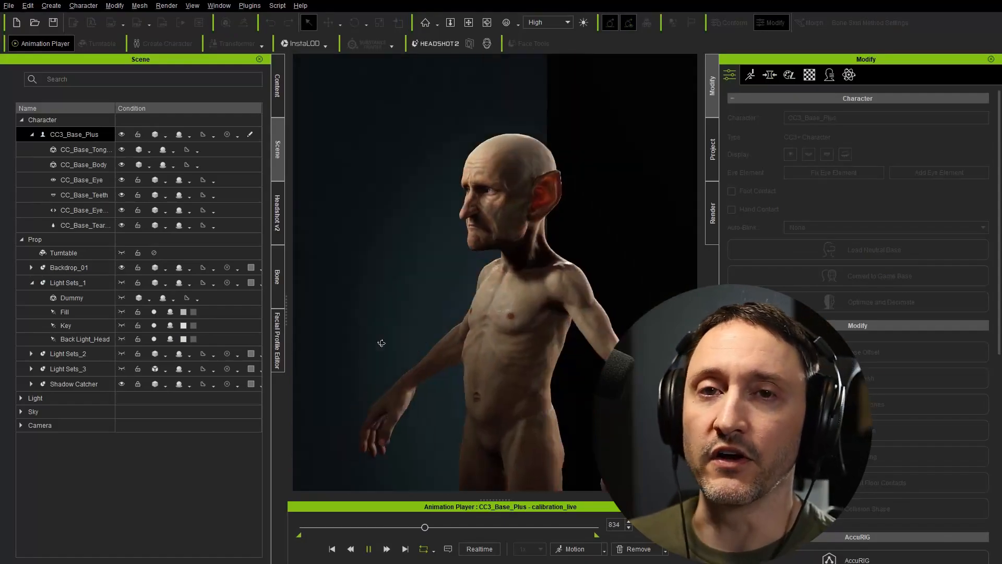